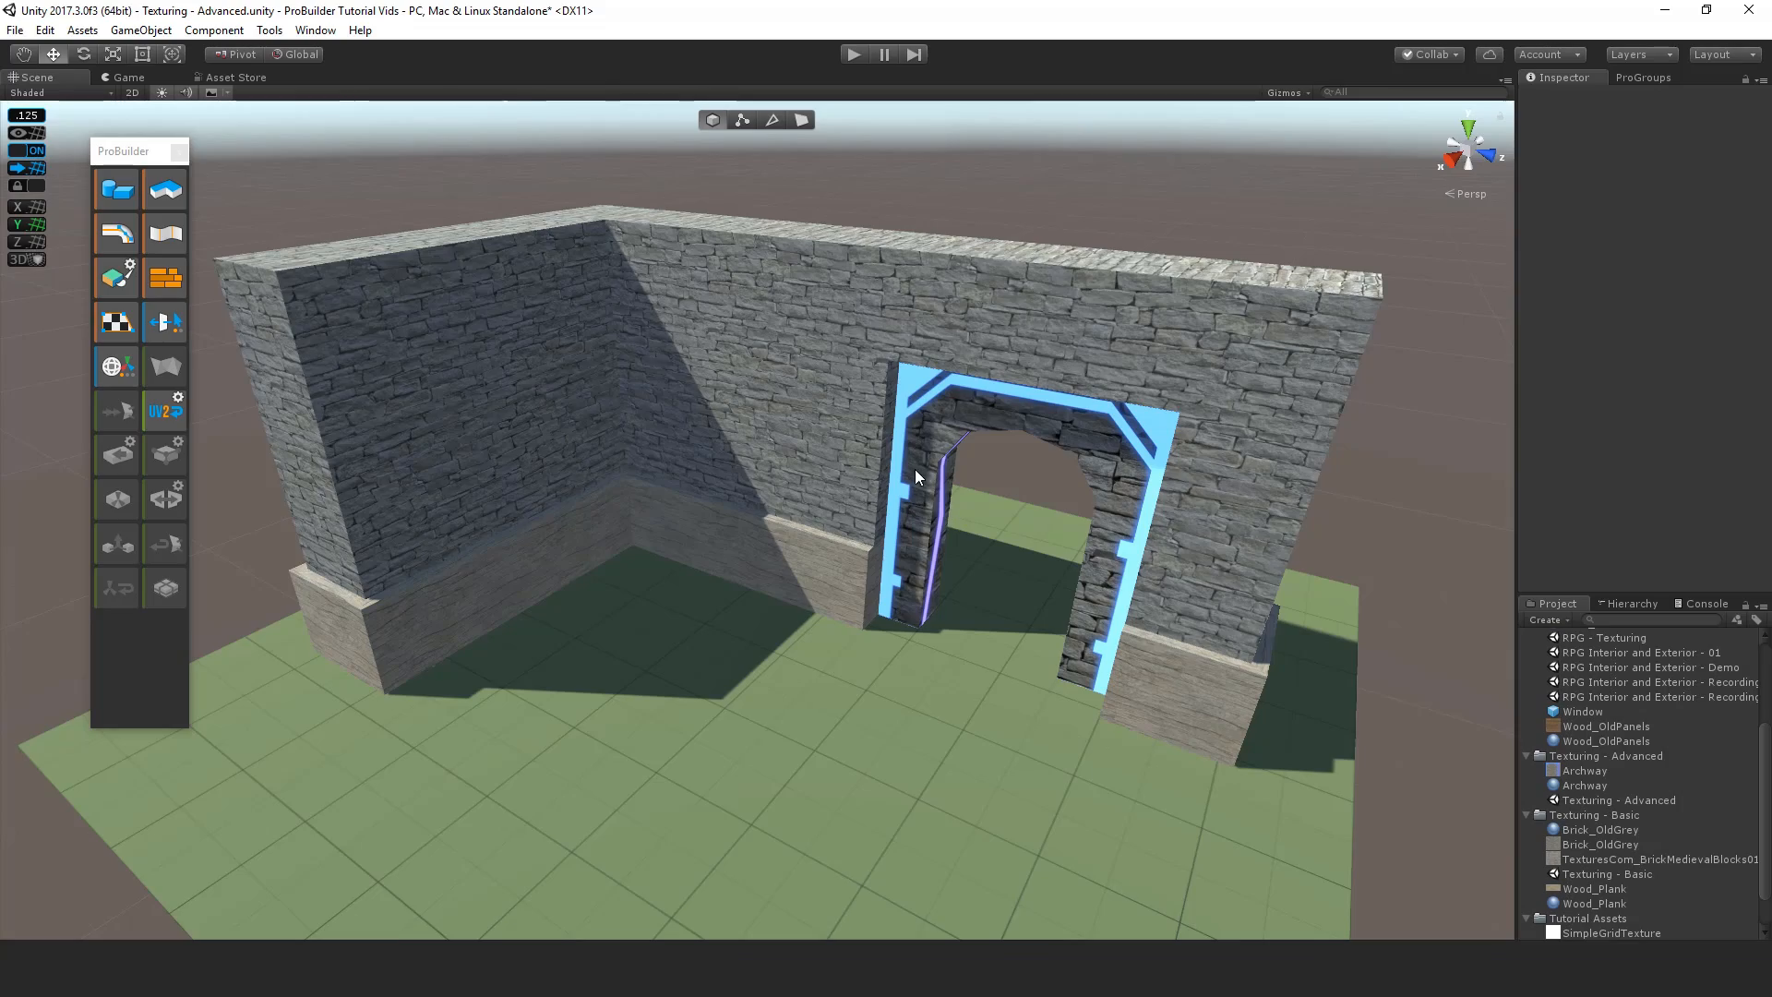
Step: Examine the textured doorway arch in the wall corner up close, from below and from above, and select it
left_click_drag(934, 700, 965, 585, "alt")
scroll(976, 539, "up", 4)
middle_click_drag(976, 540, 689, 594)
scroll(850, 480, "up", 2)
scroll(690, 595, "up", 2)
left_click_drag(689, 595, 738, 369, "alt")
left_click_drag(889, 472, 734, 310, "alt")
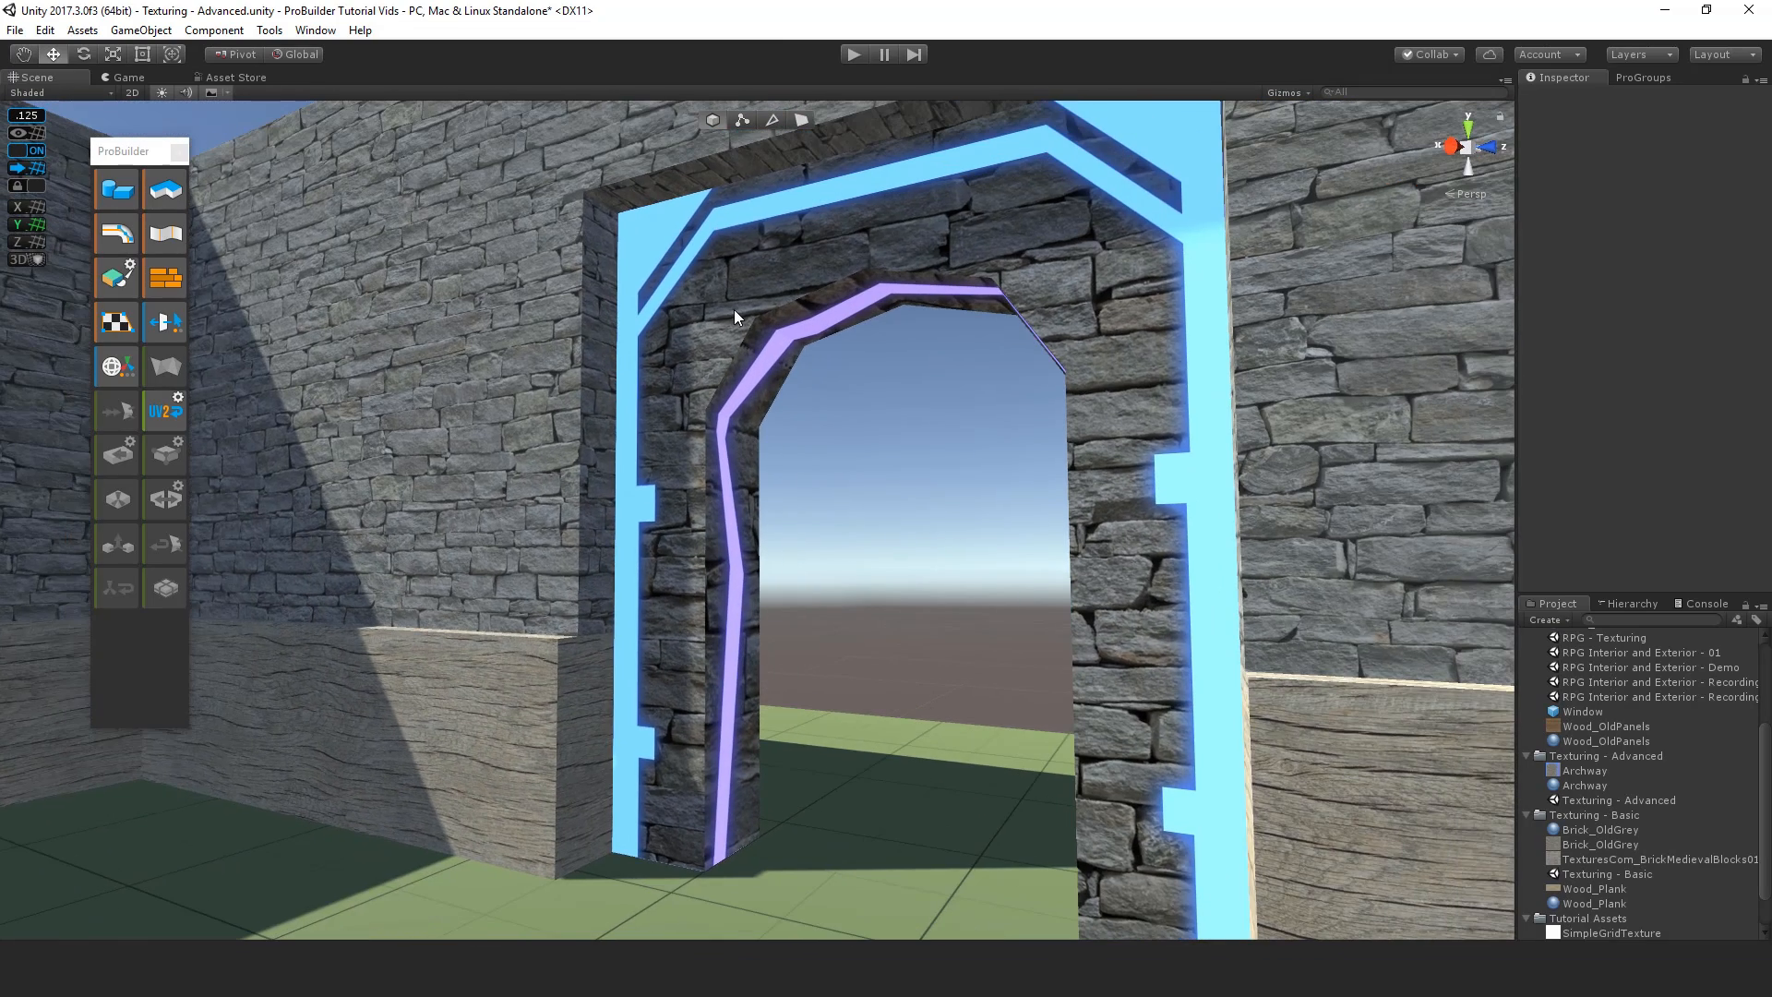
scroll(756, 329, "down", 5)
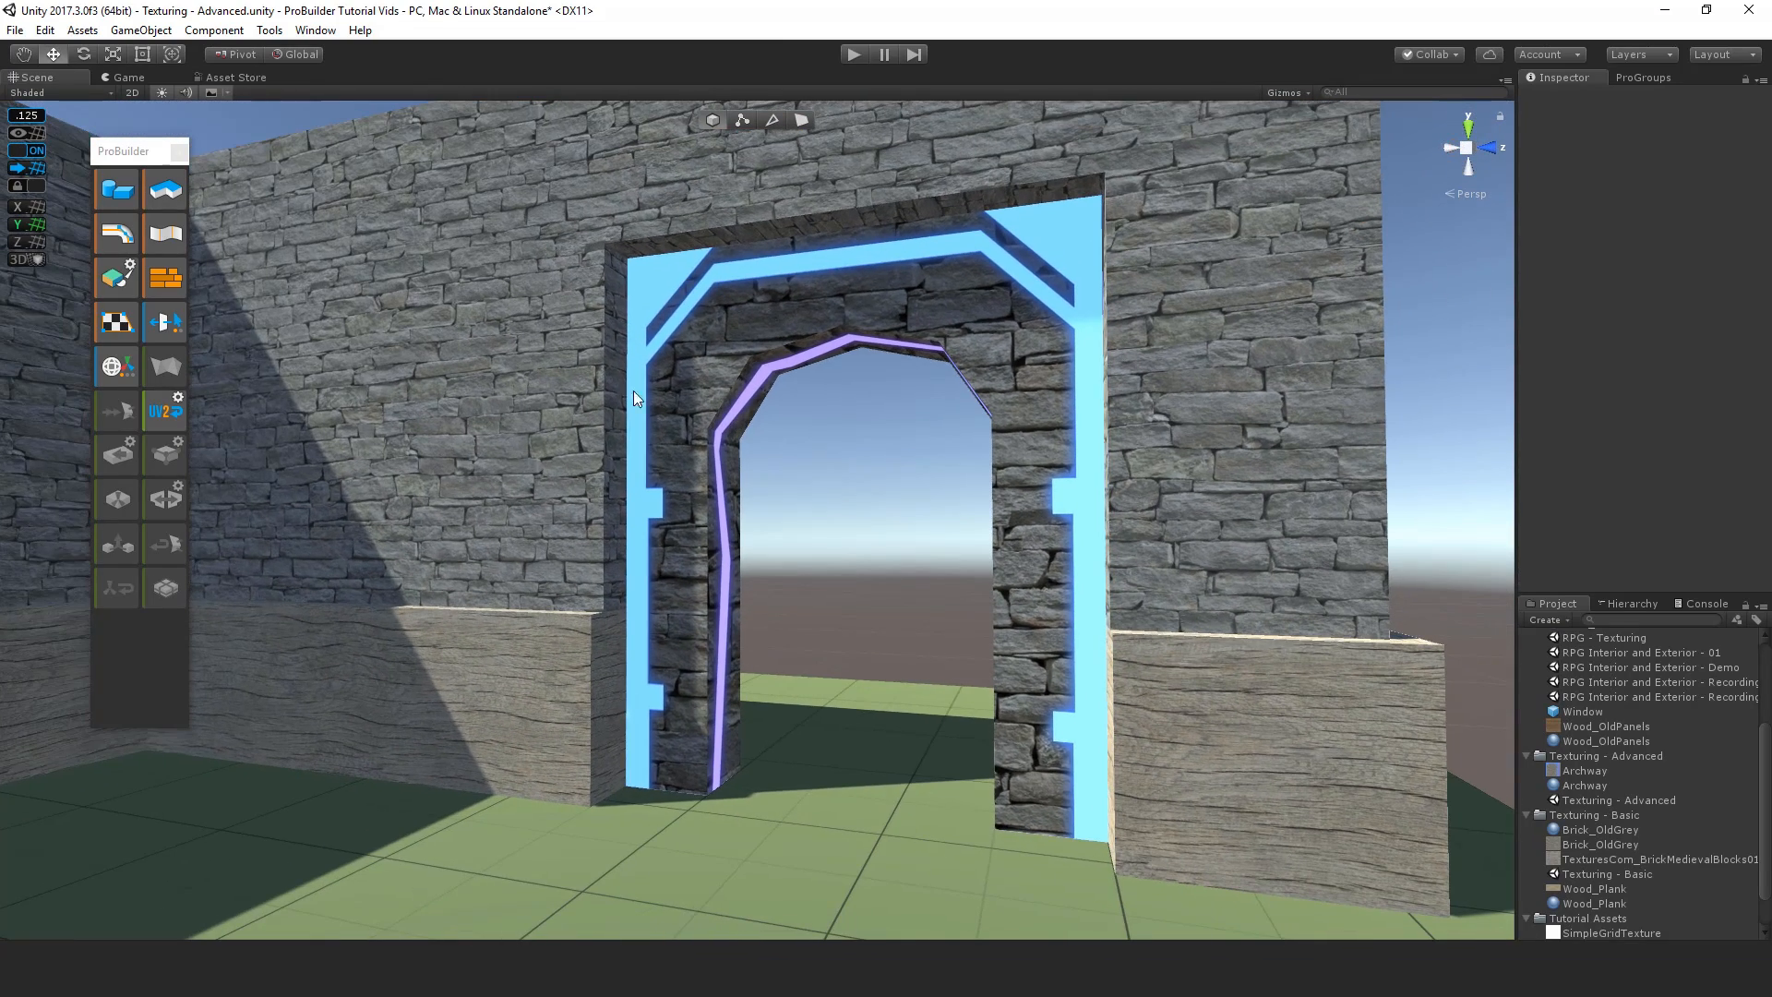
left_click(676, 456)
scroll(735, 436, "down", 2)
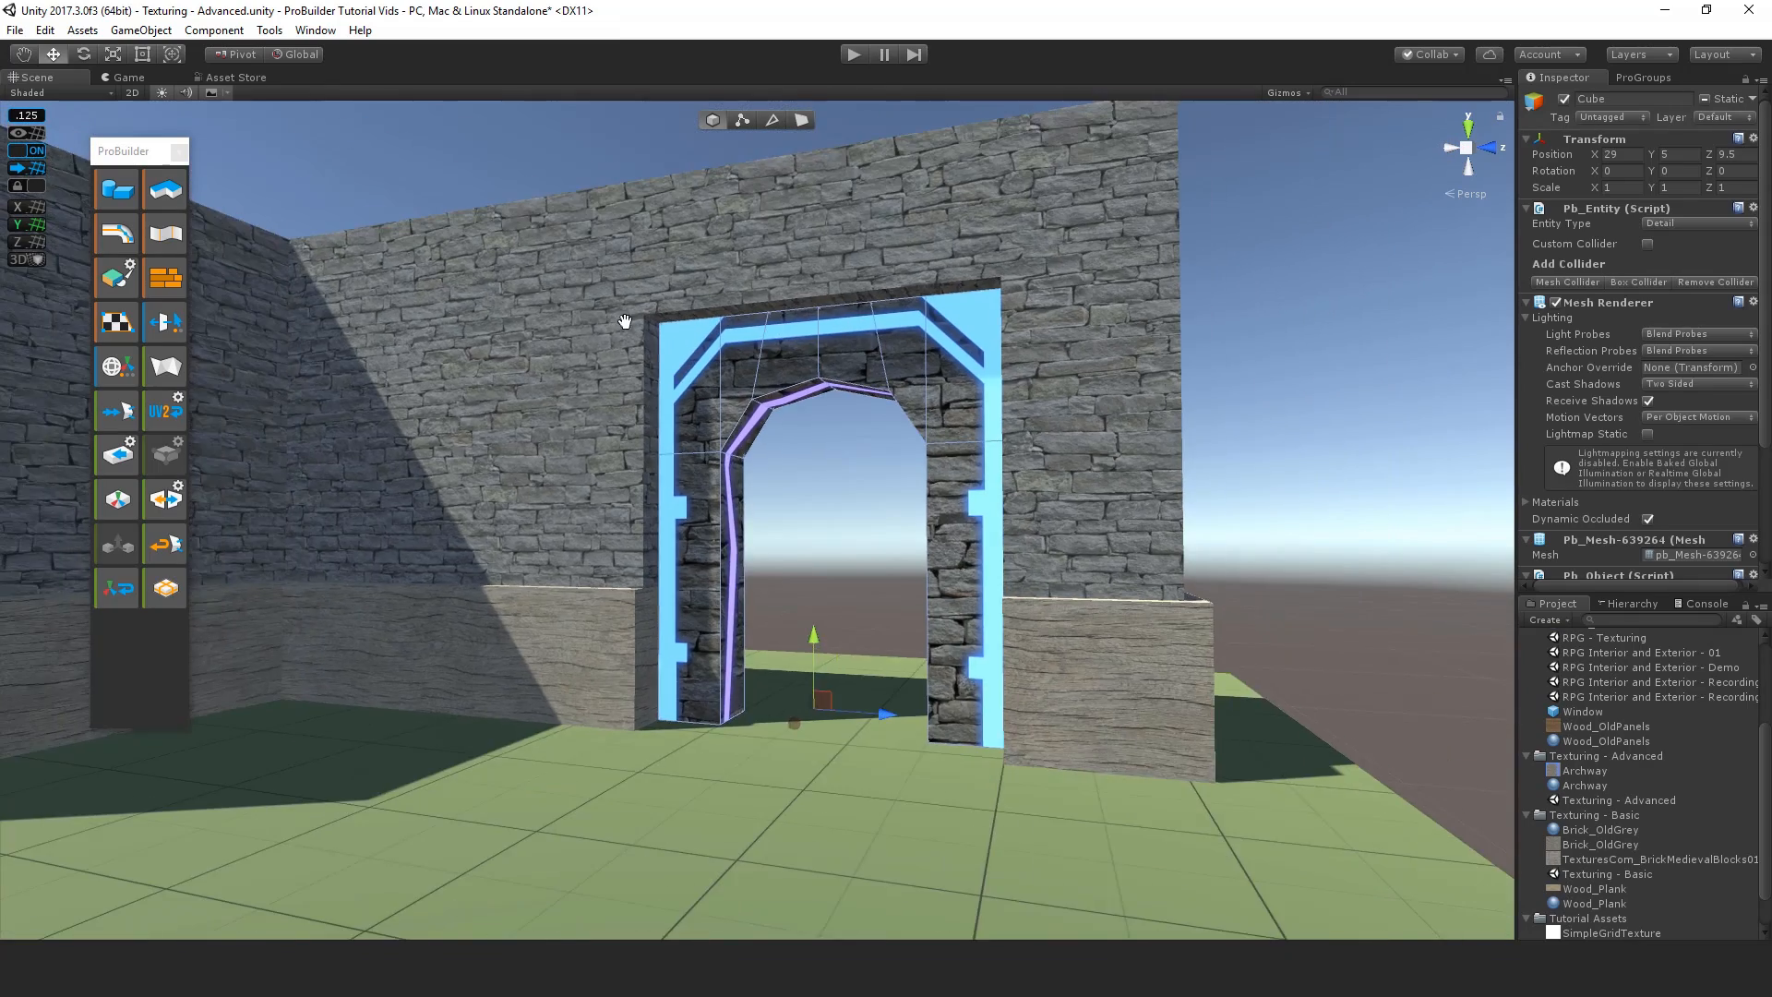
left_click_drag(729, 424, 666, 276, "alt")
scroll(1032, 554, "up", 3)
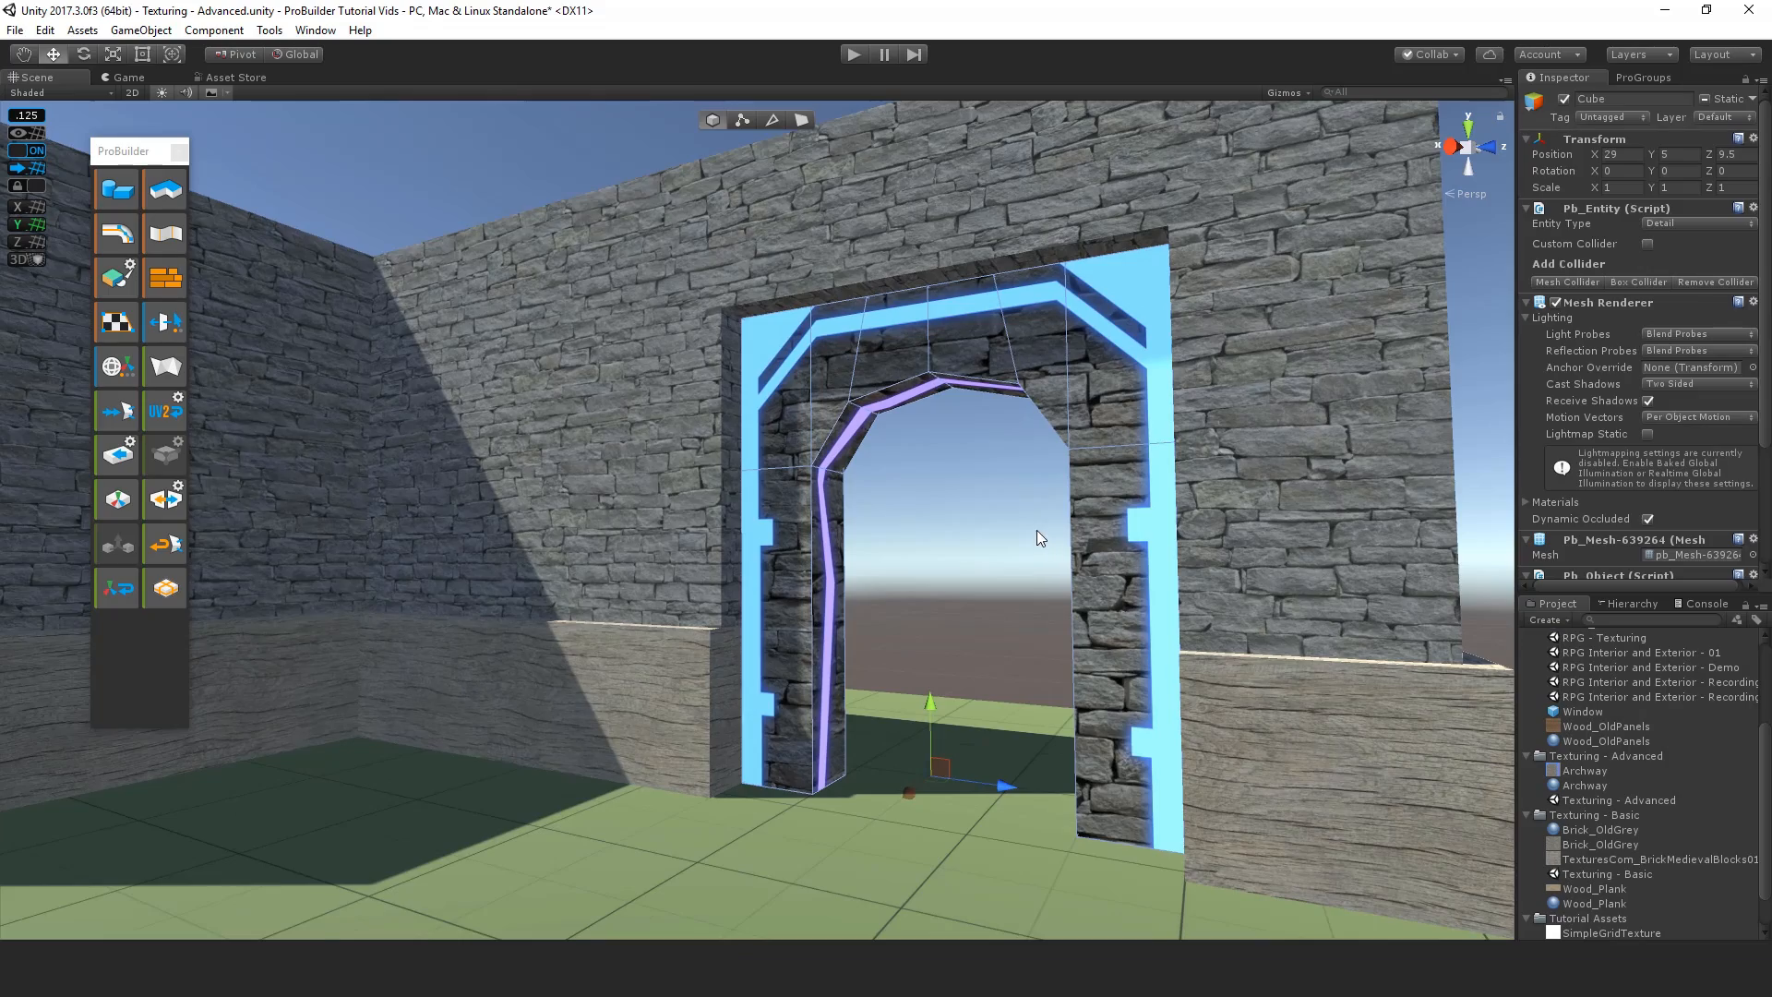
scroll(1037, 530, "down", 2)
left_click_drag(794, 316, 766, 531, "alt")
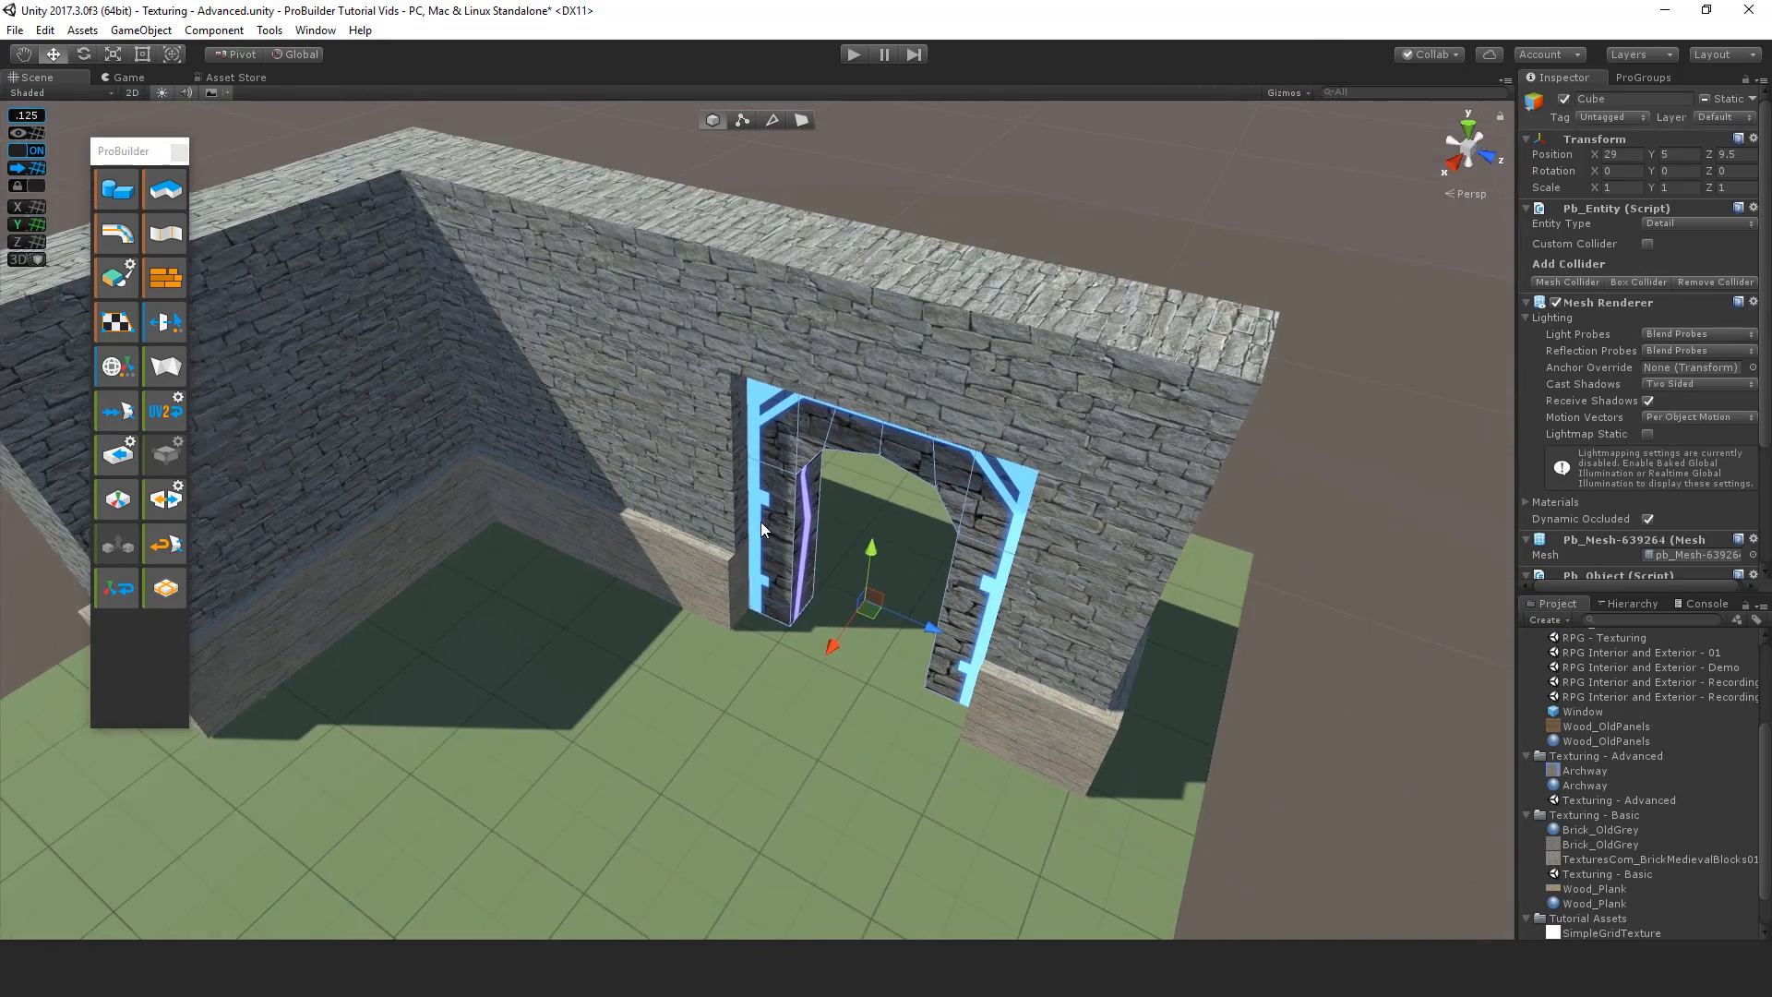
left_click_drag(612, 421, 817, 151, "alt")
Step: Try lowering the wall's top faces above and beside the doorway in face editing mode
left_click(801, 120)
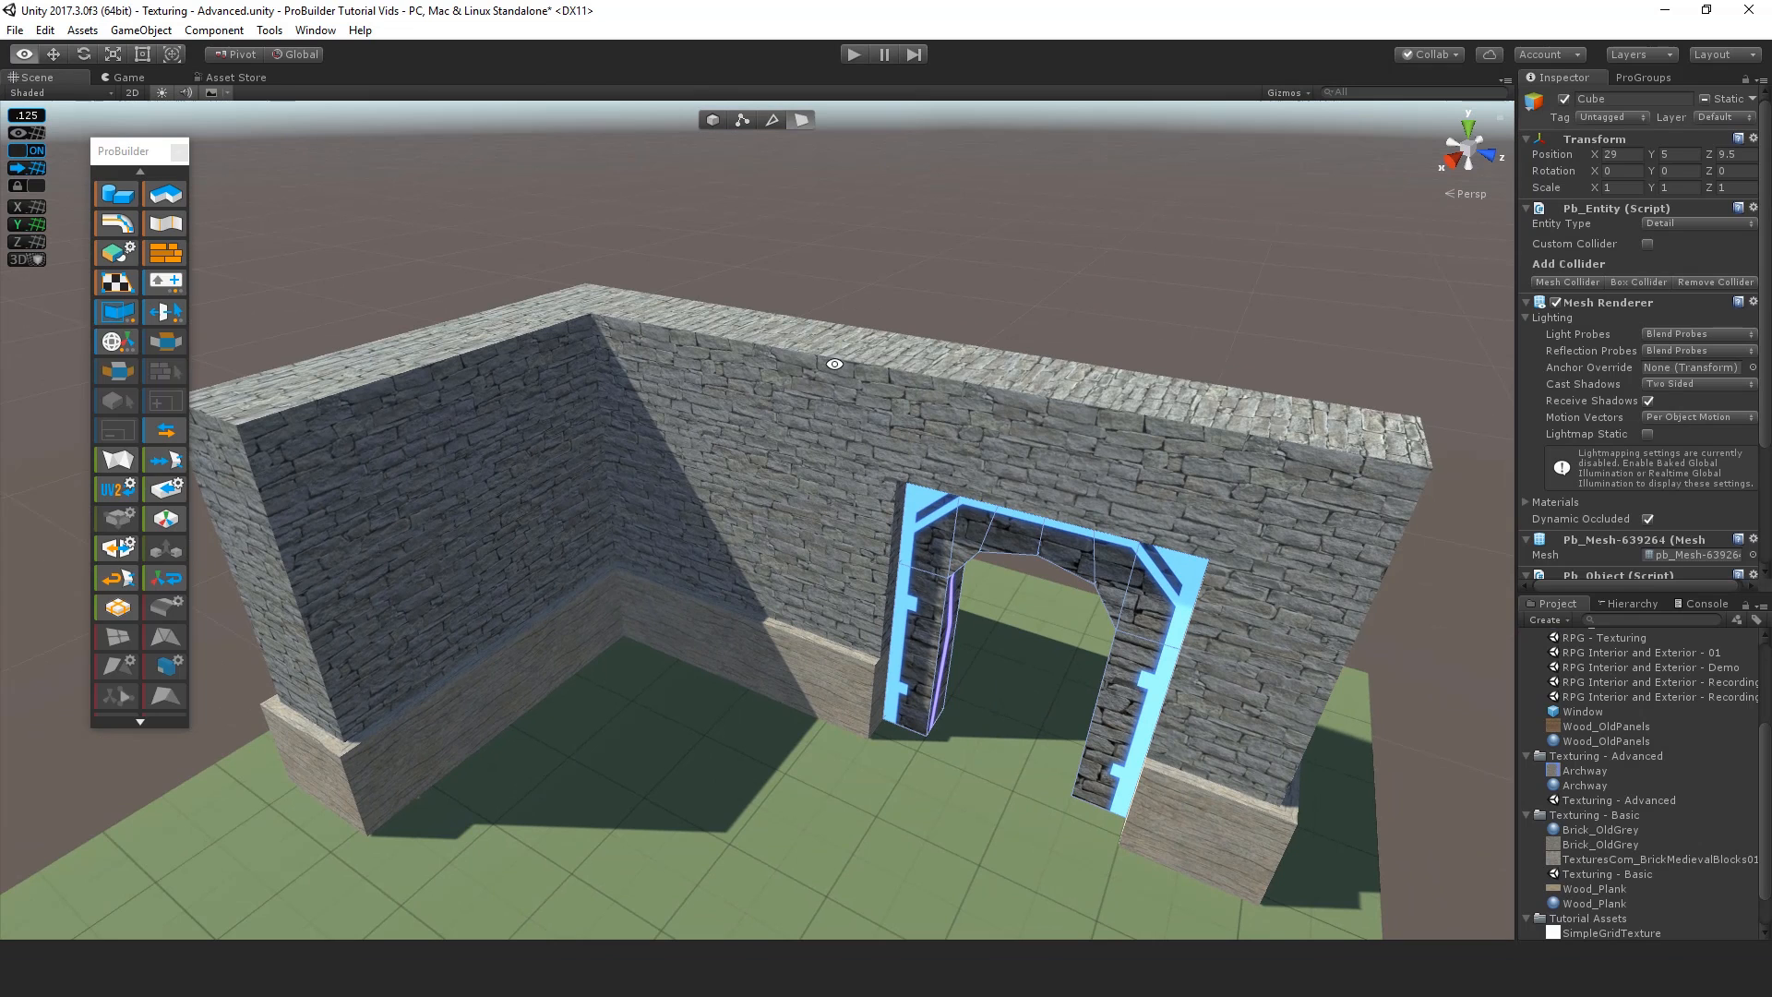
left_click(971, 373)
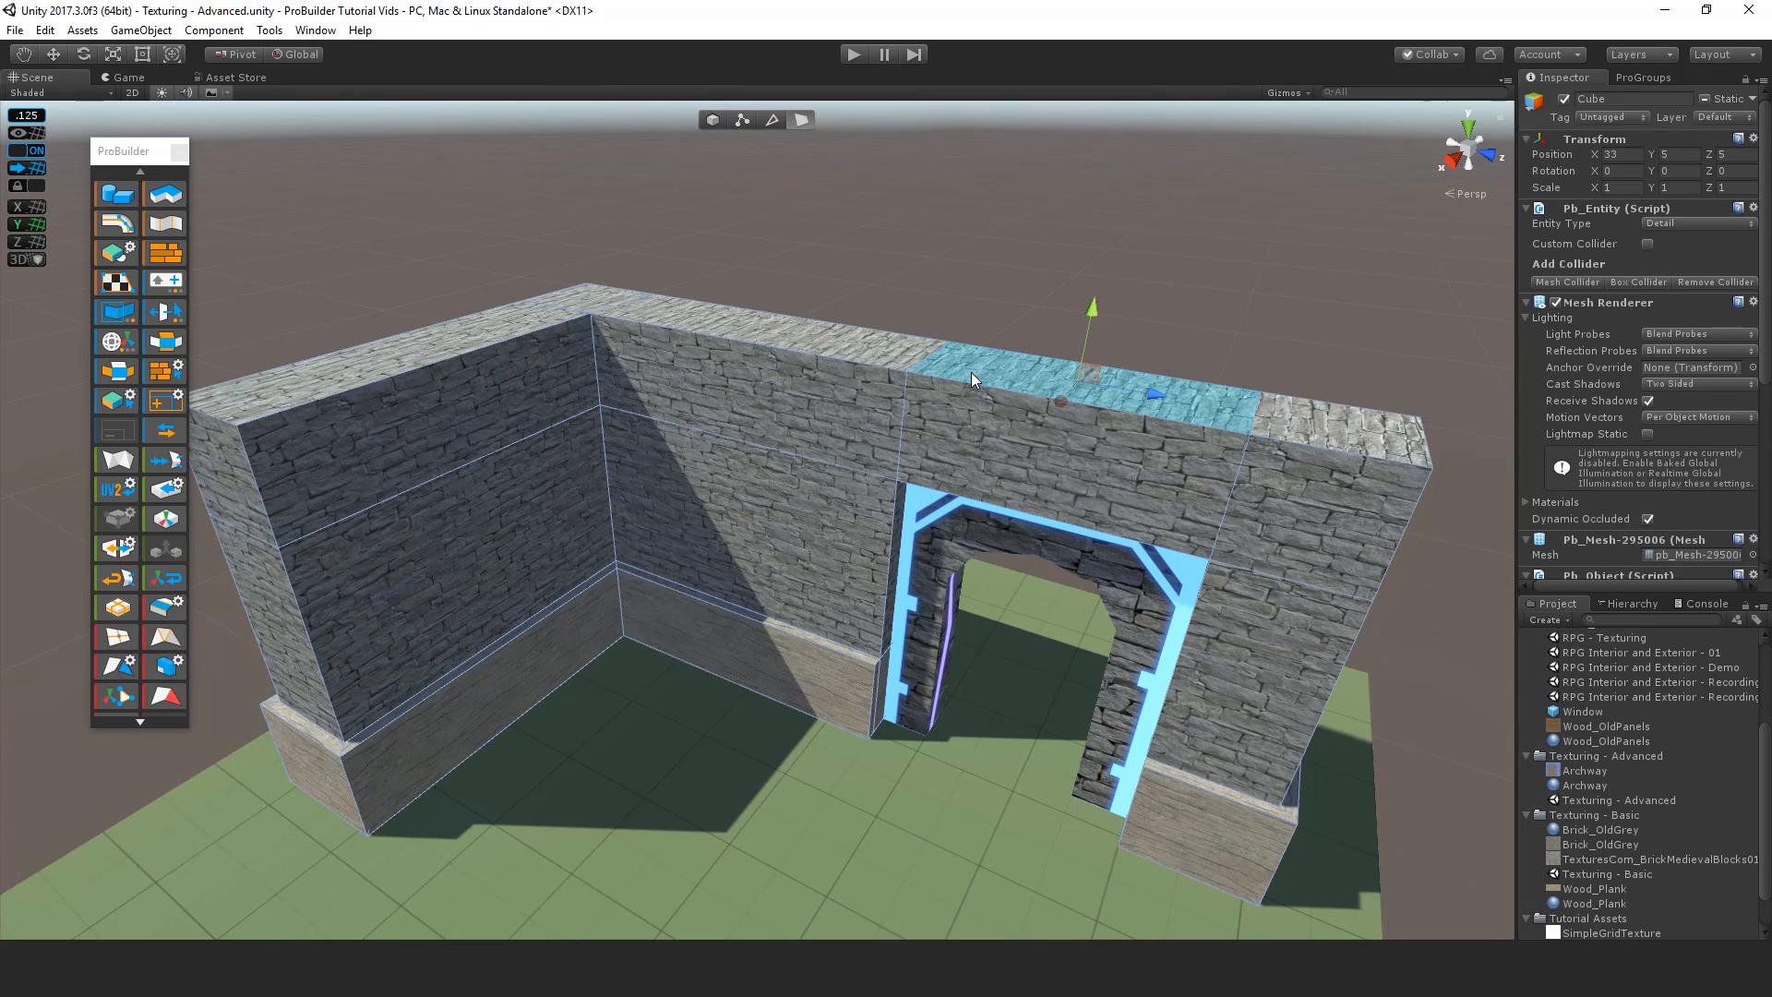
left_click_drag(1158, 327, 1138, 420)
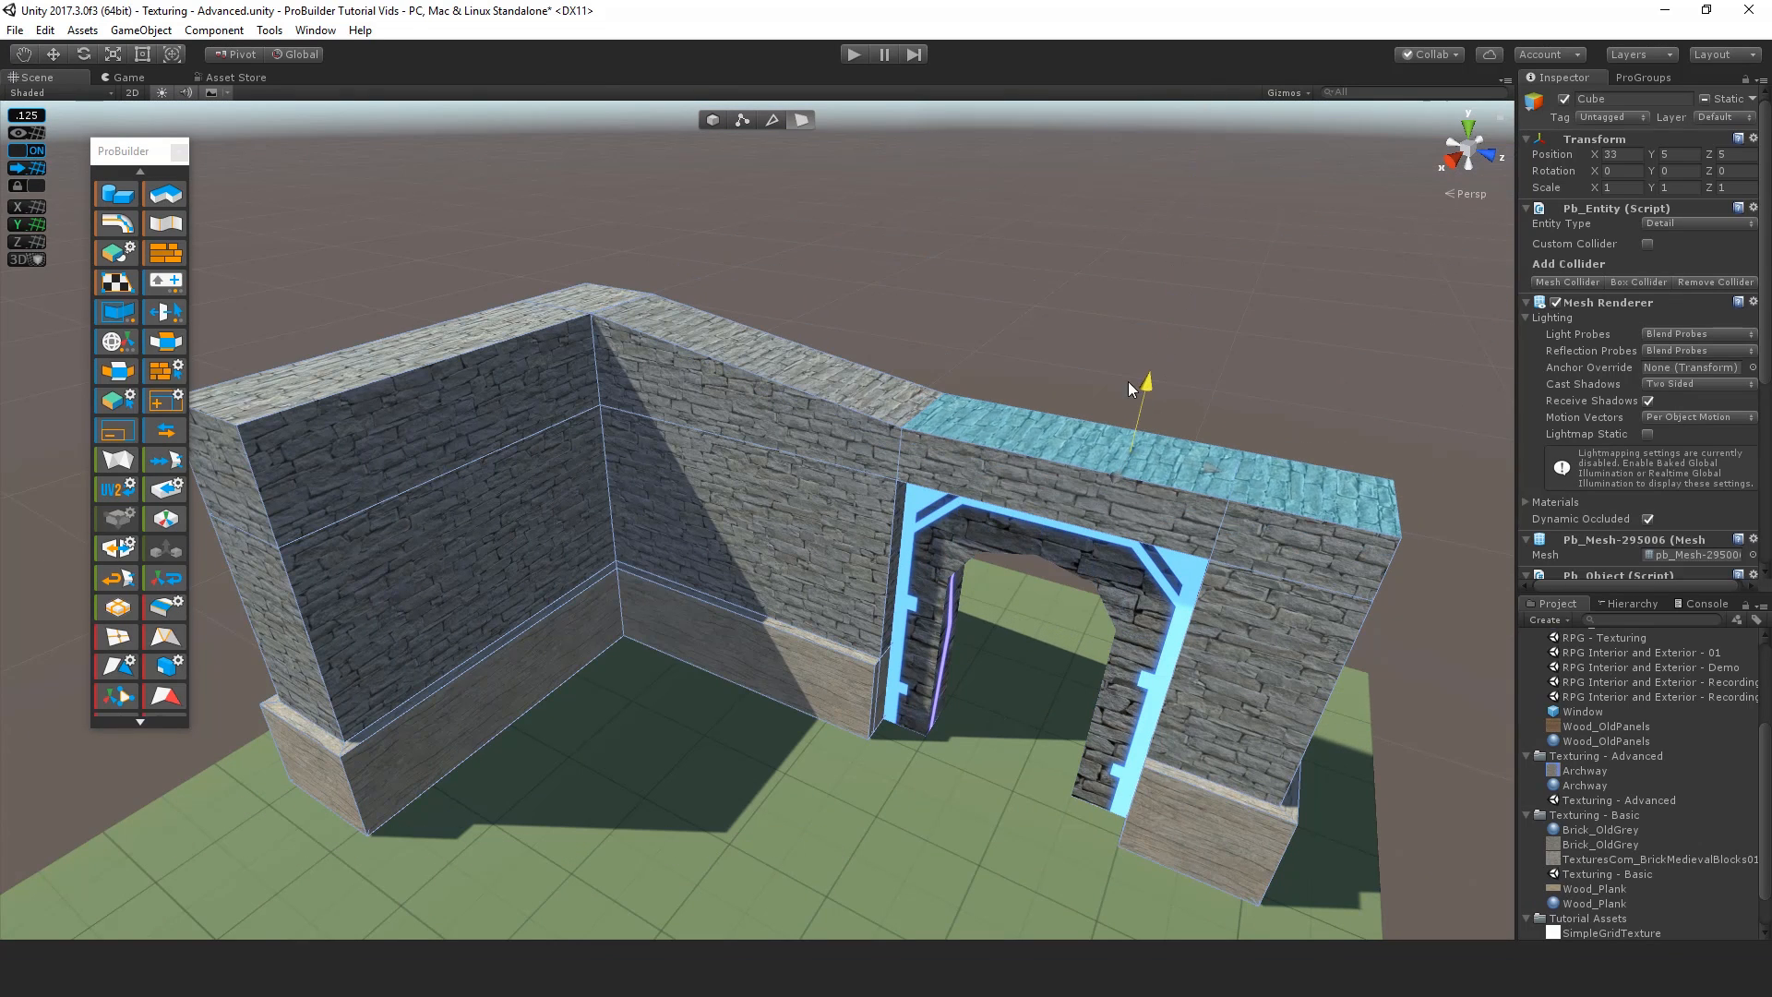
Step: Try raising the top face of the adjoining wall section and pushing its stone end face inward
left_click(375, 358)
left_click_drag(386, 284, 443, 125)
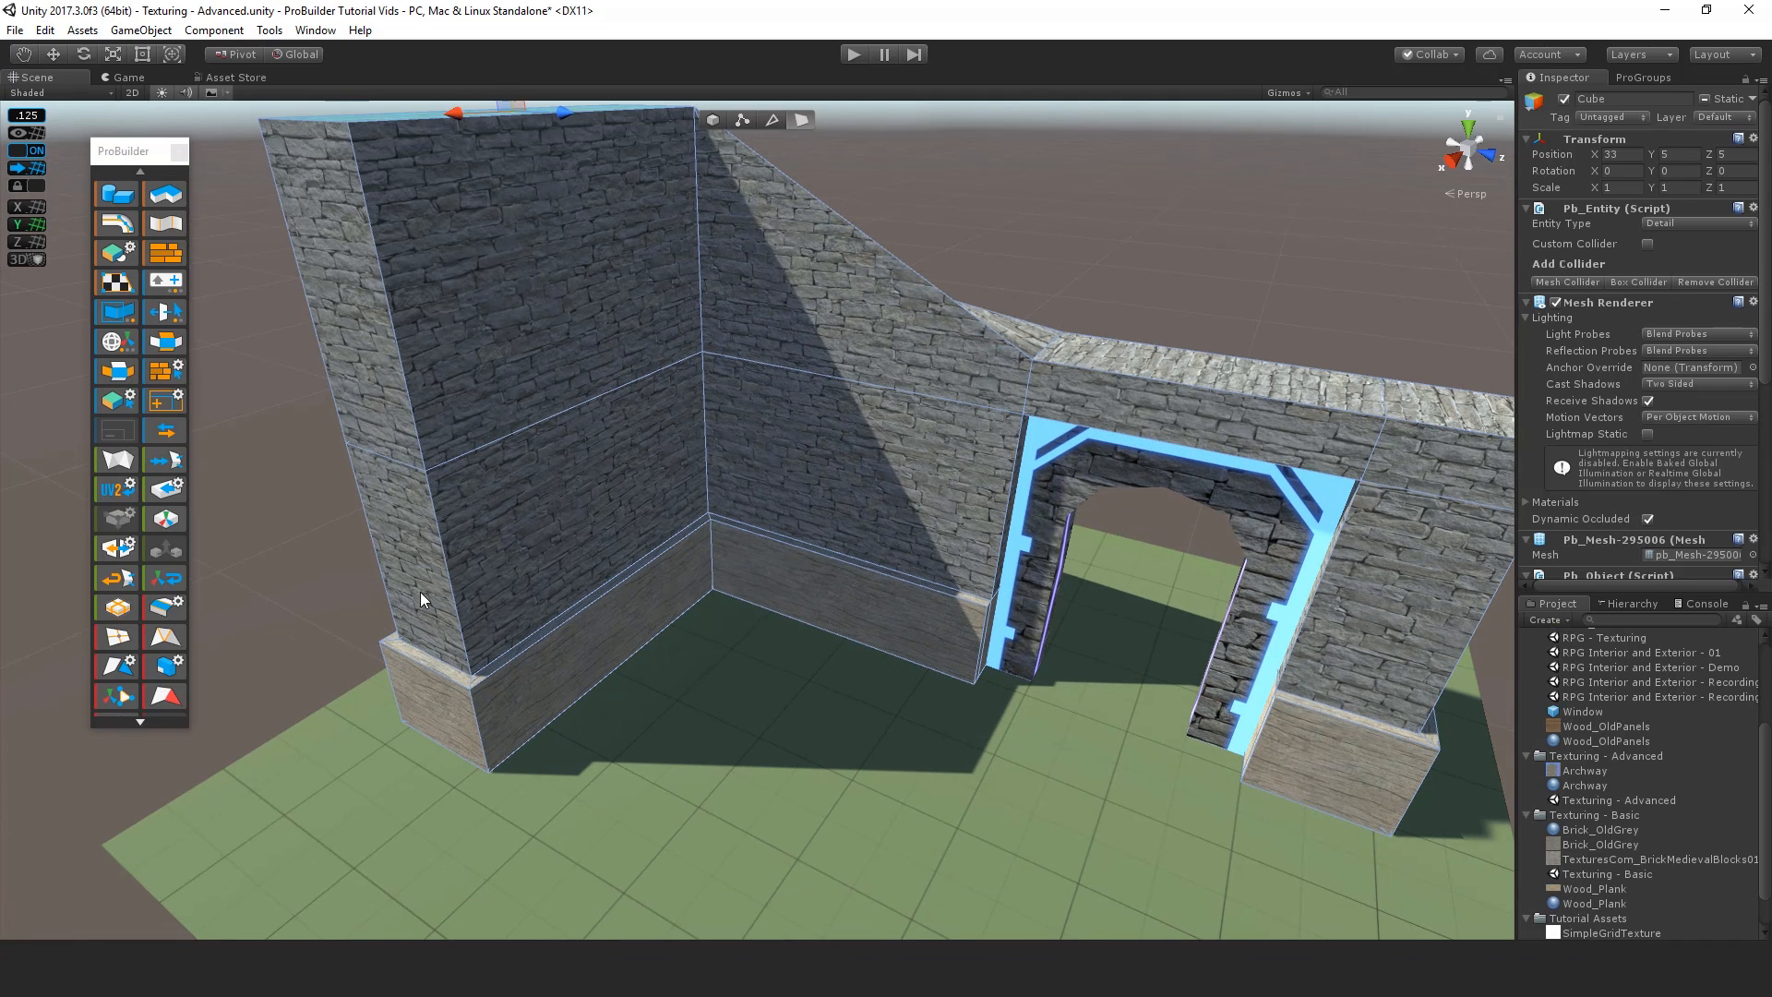
left_click(397, 526)
left_click_drag(379, 620, 451, 554)
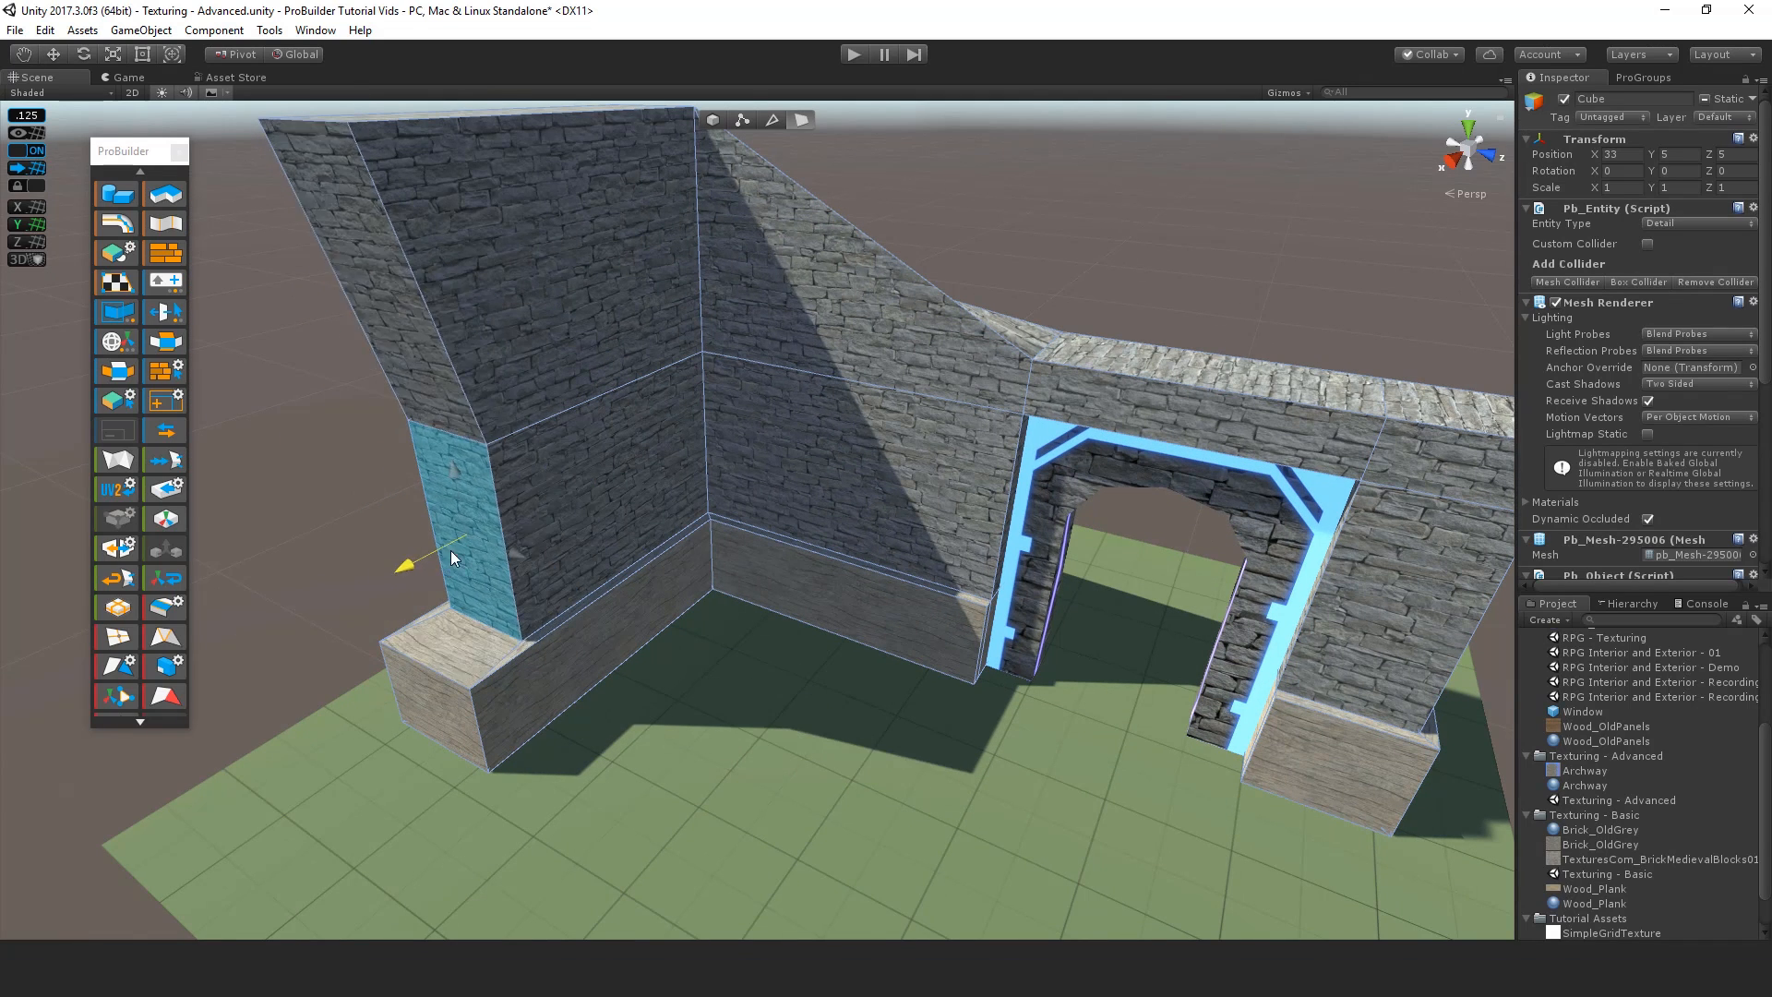
Step: Undo all the wall face moves and return to object-level editing
key("ctrl+z")
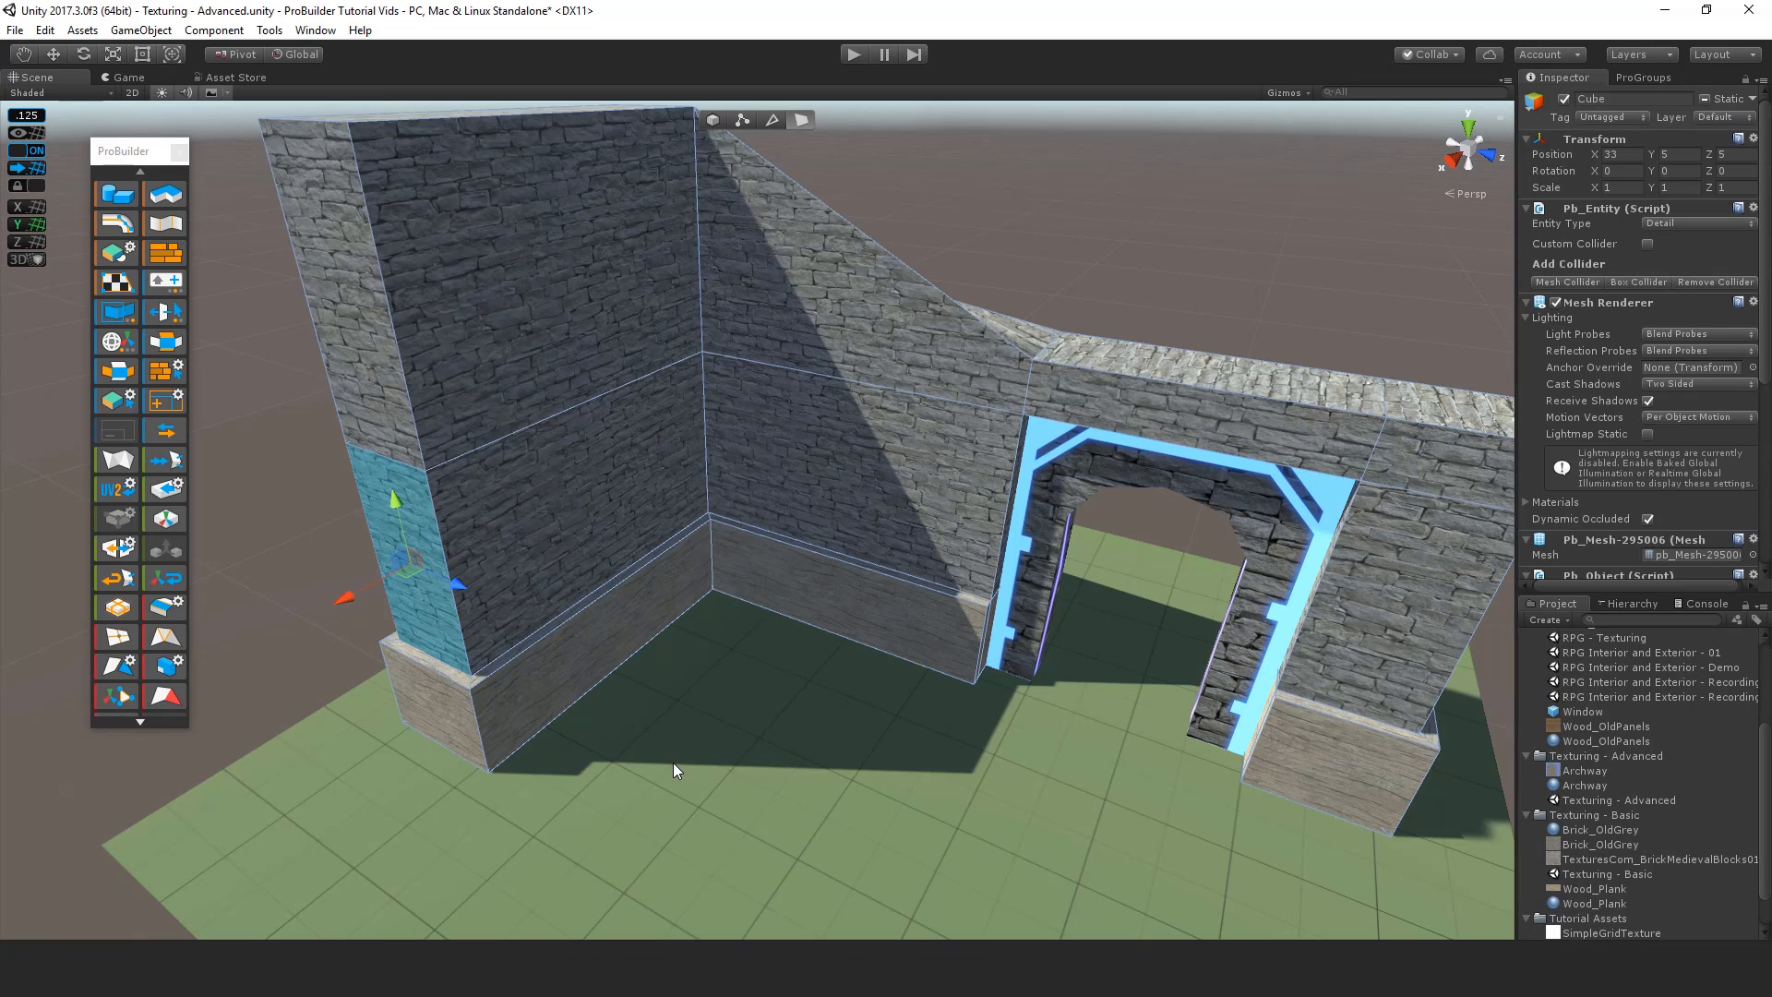
key("ctrl+z")
key("ctrl+z")
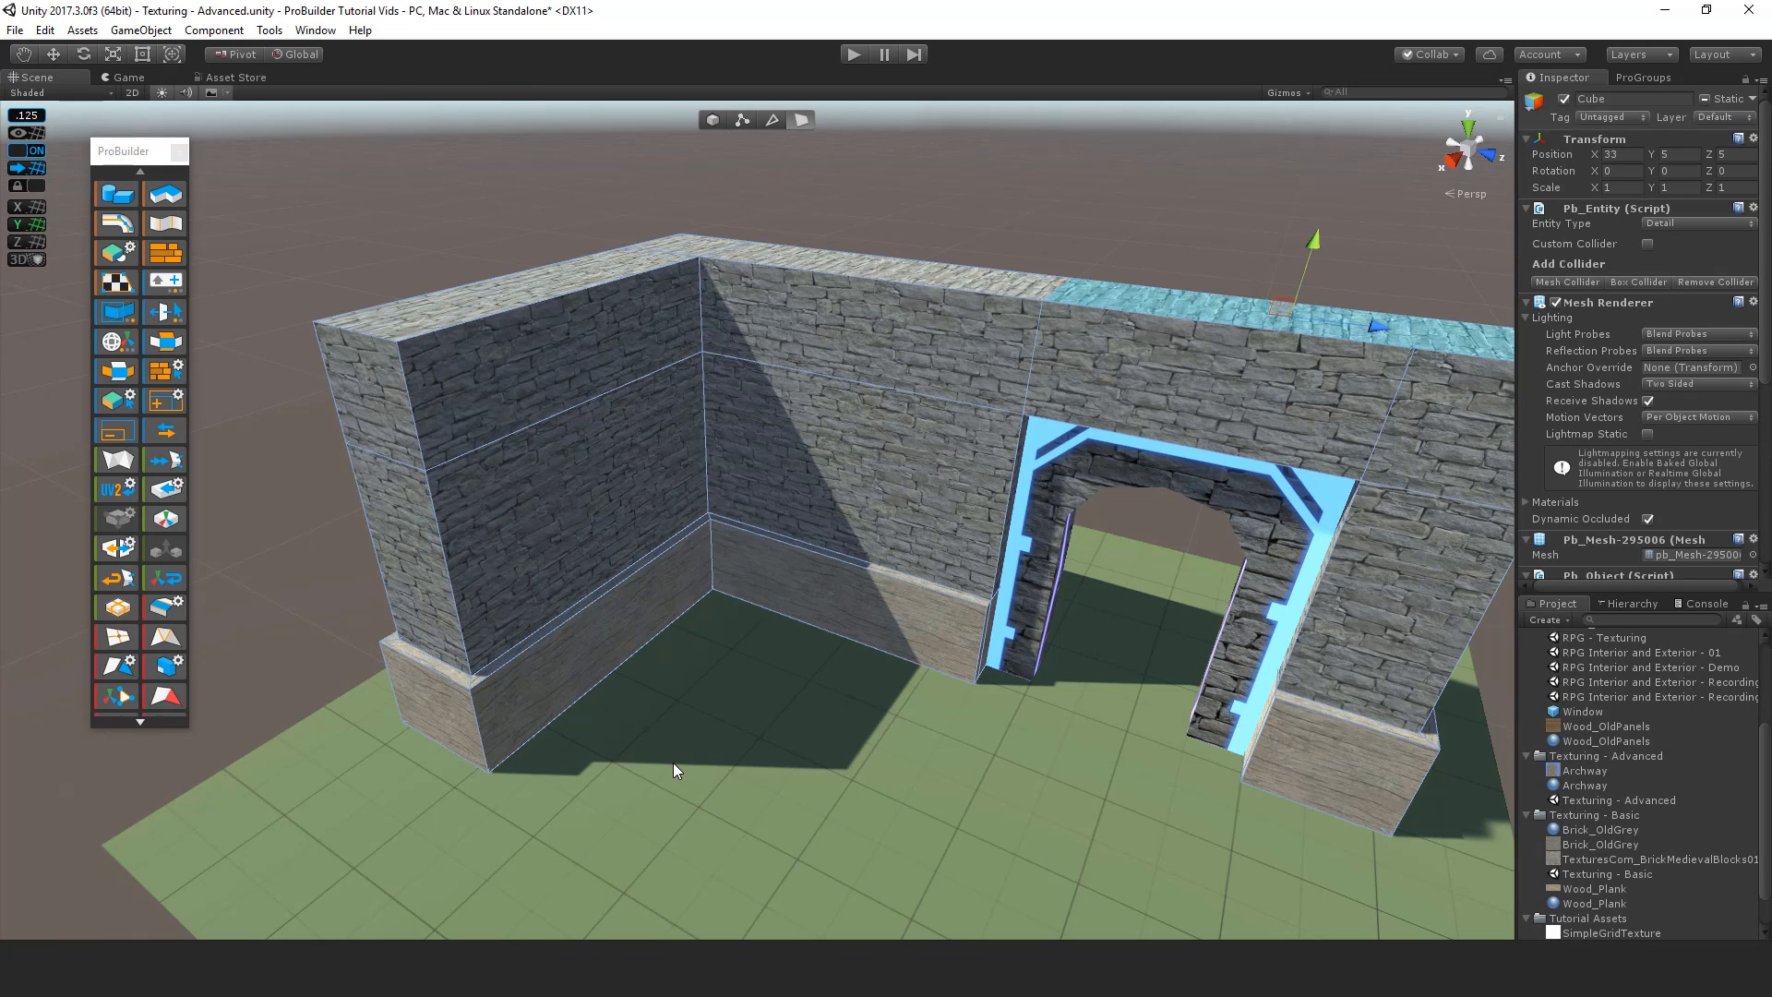
key("ctrl+z")
middle_click_drag(1024, 568, 867, 528)
key("Escape")
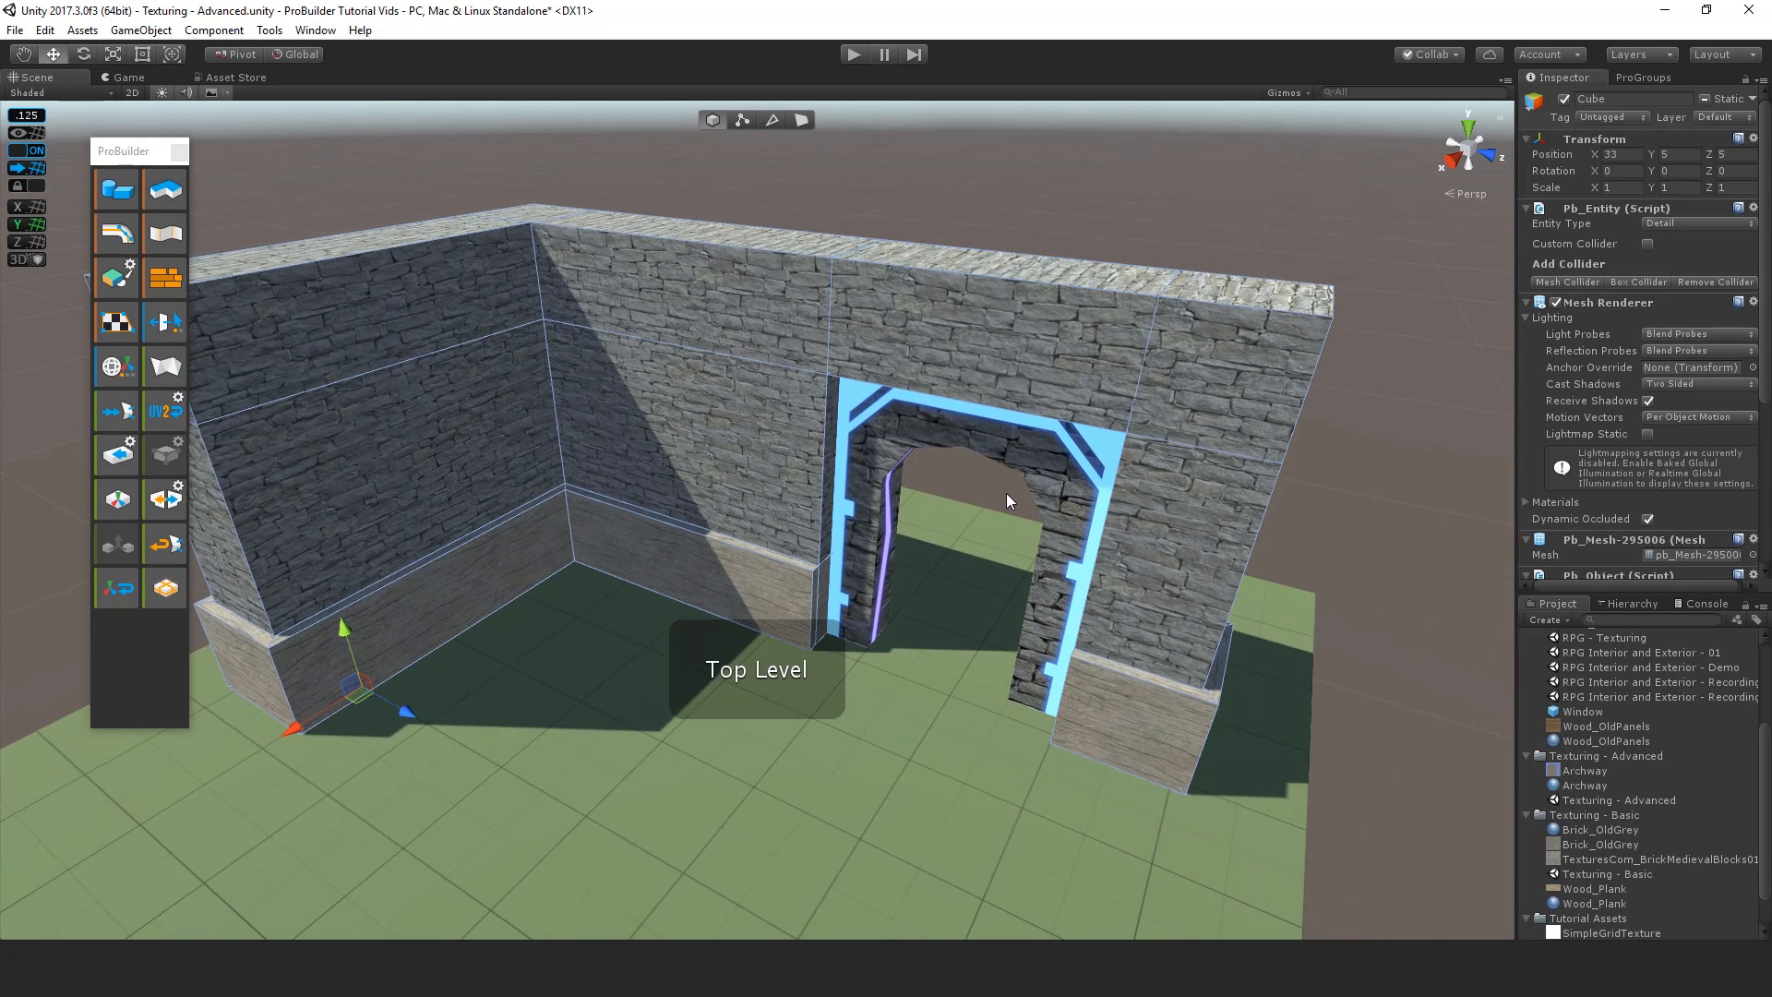
Step: Select the doorway arch and examine how its texture runs across the front, the inner faces and the underside
left_click(1006, 493)
scroll(901, 455, "up", 1)
left_click(897, 456)
key("f")
left_click_drag(661, 699, 777, 576, "alt")
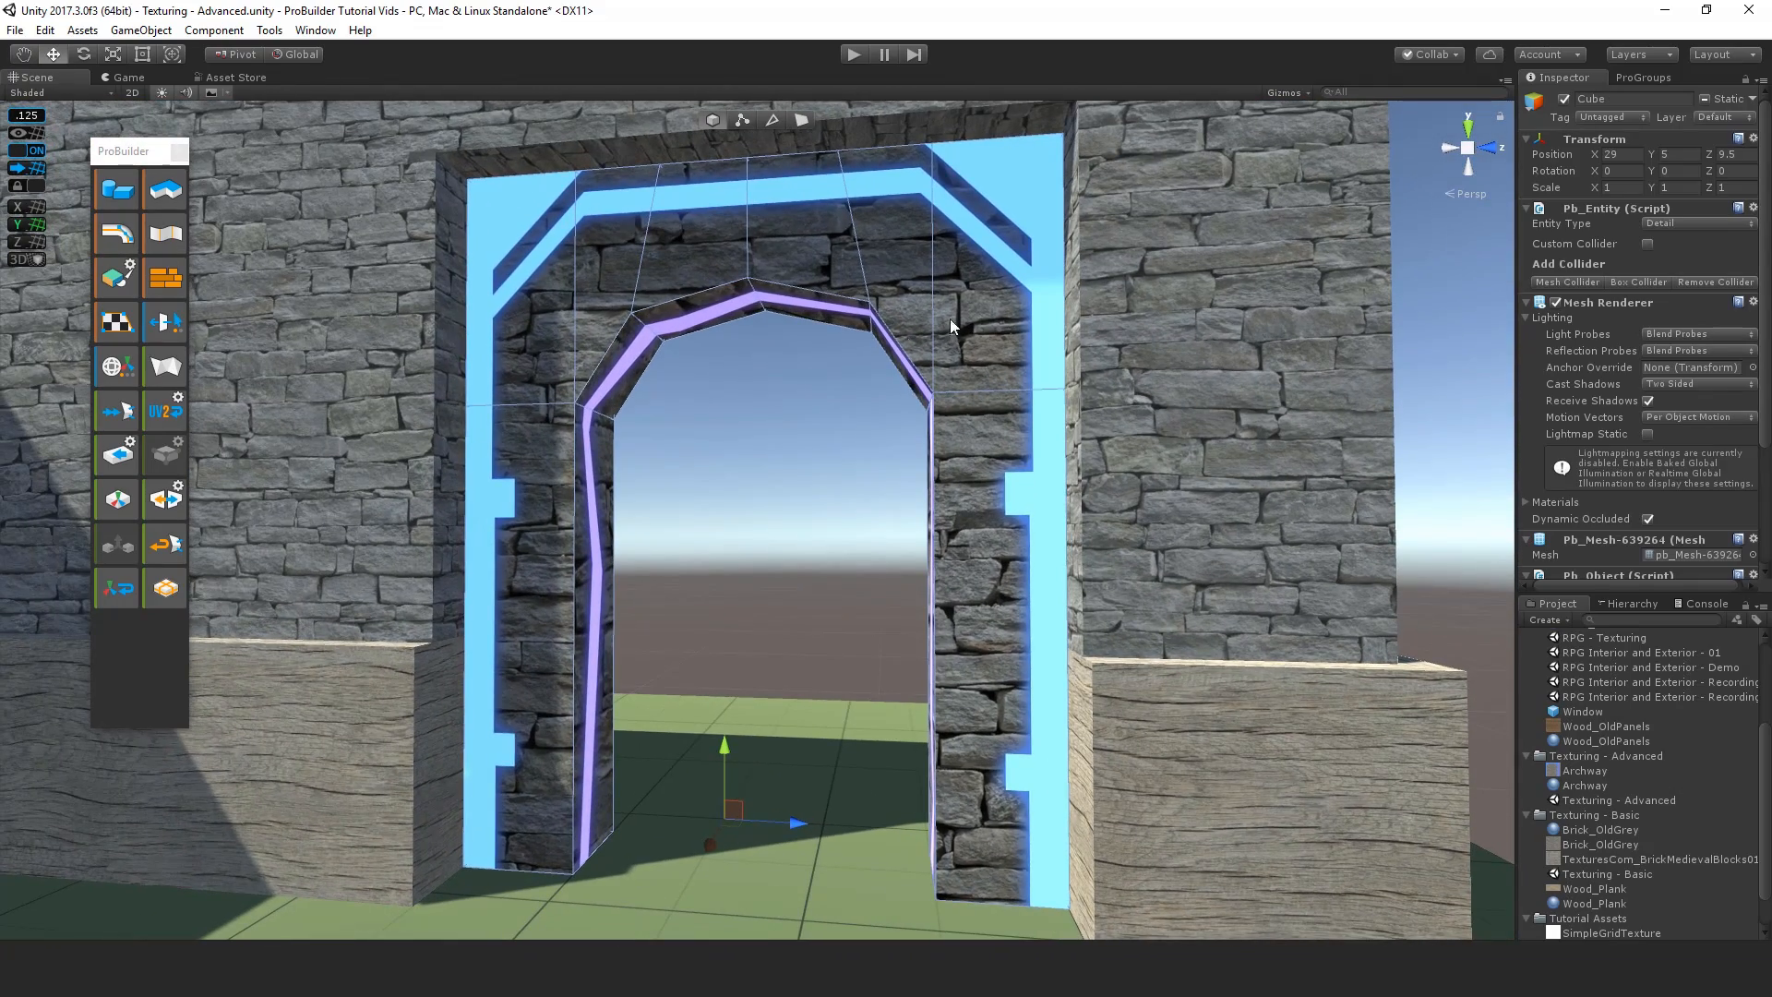
left_click_drag(823, 449, 537, 810, "alt")
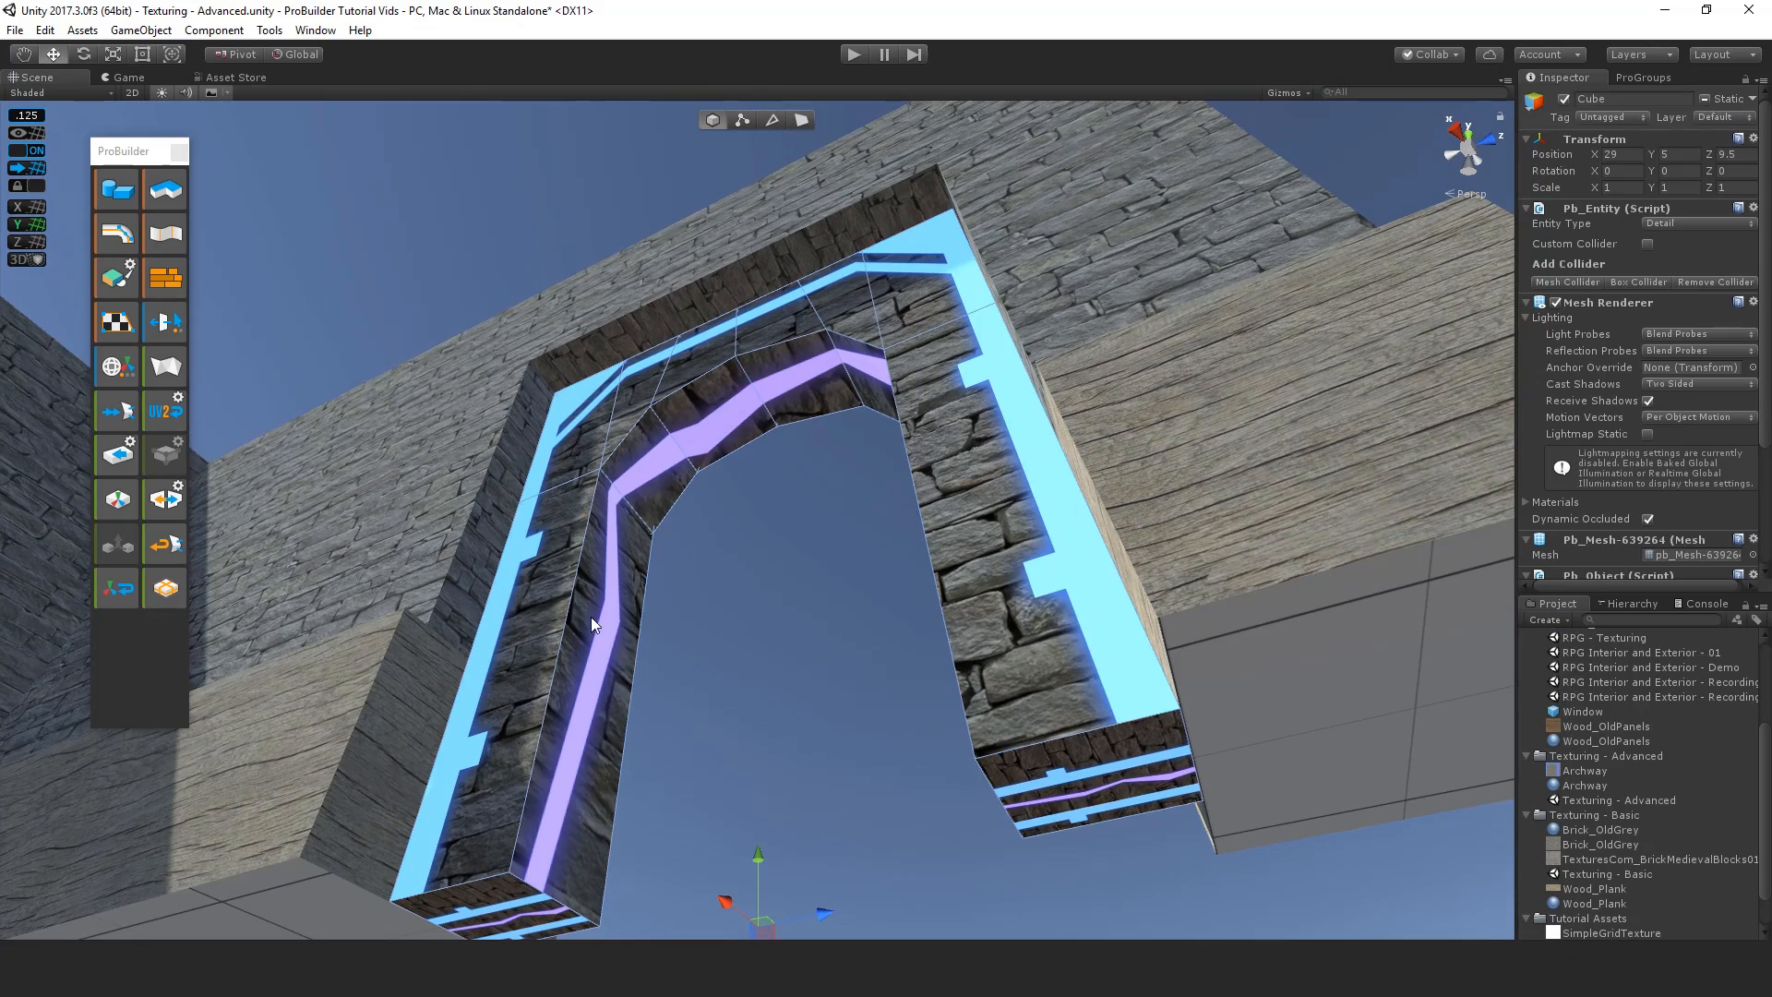
left_click_drag(889, 385, 795, 415, "alt")
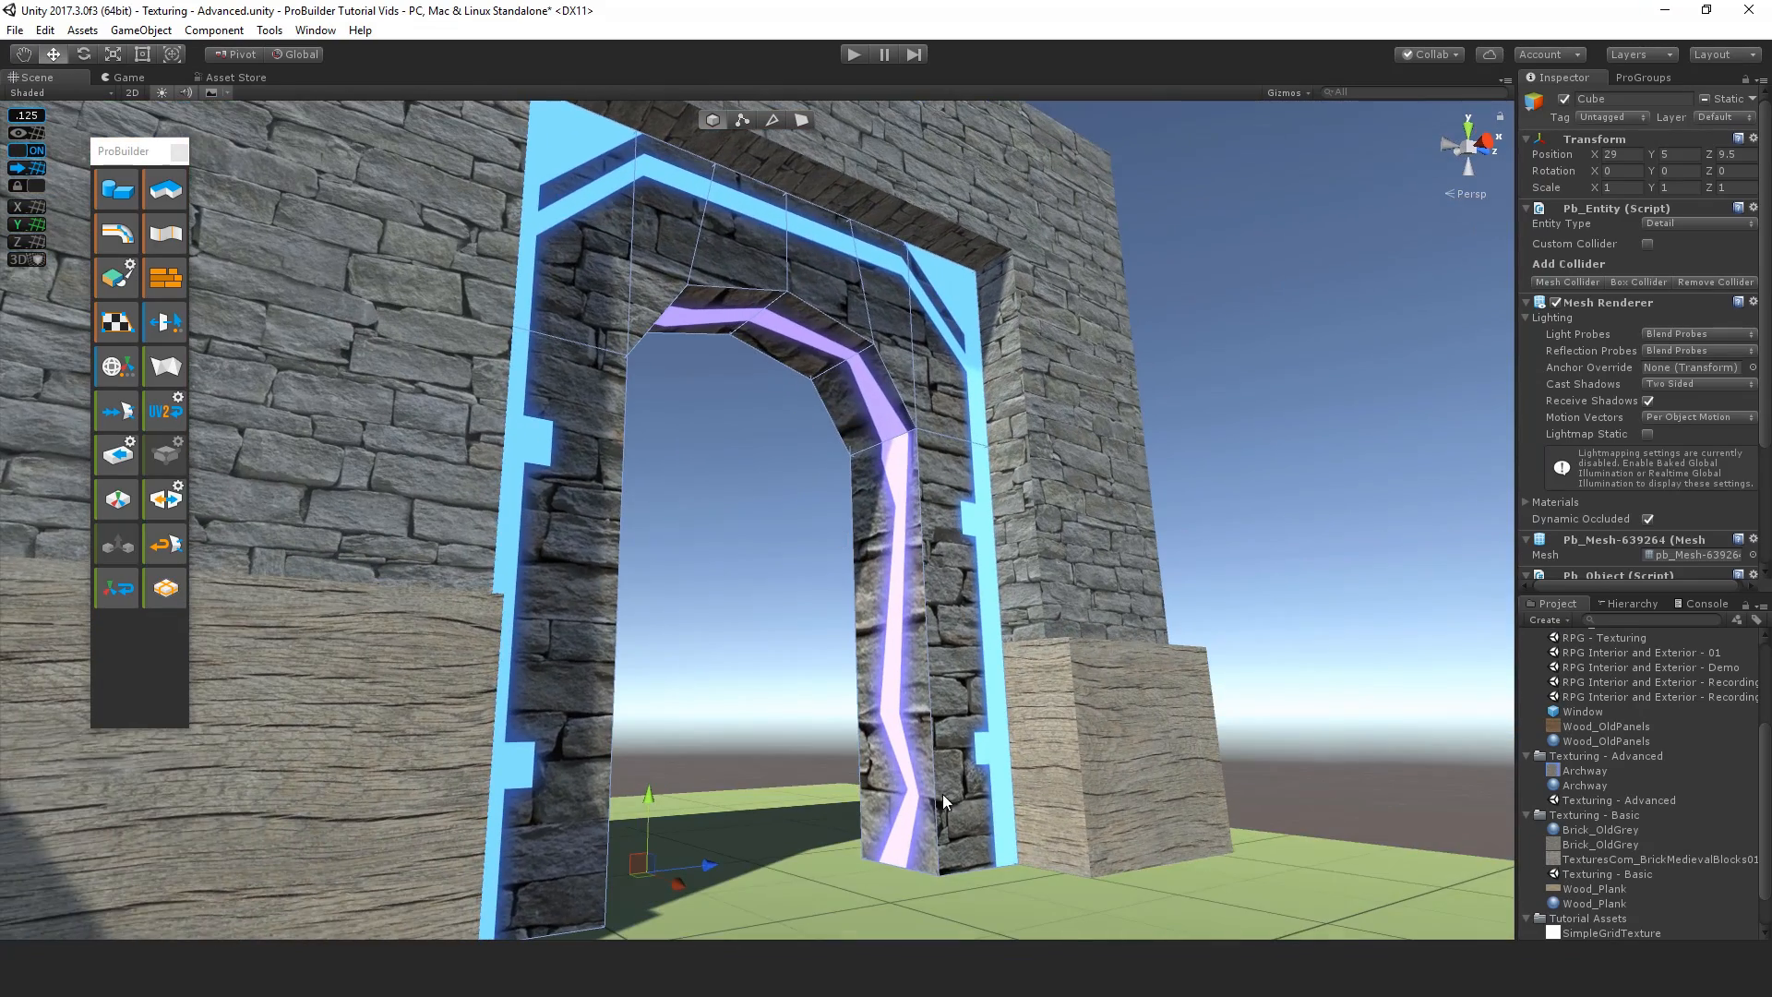
left_click_drag(923, 814, 575, 426, "alt")
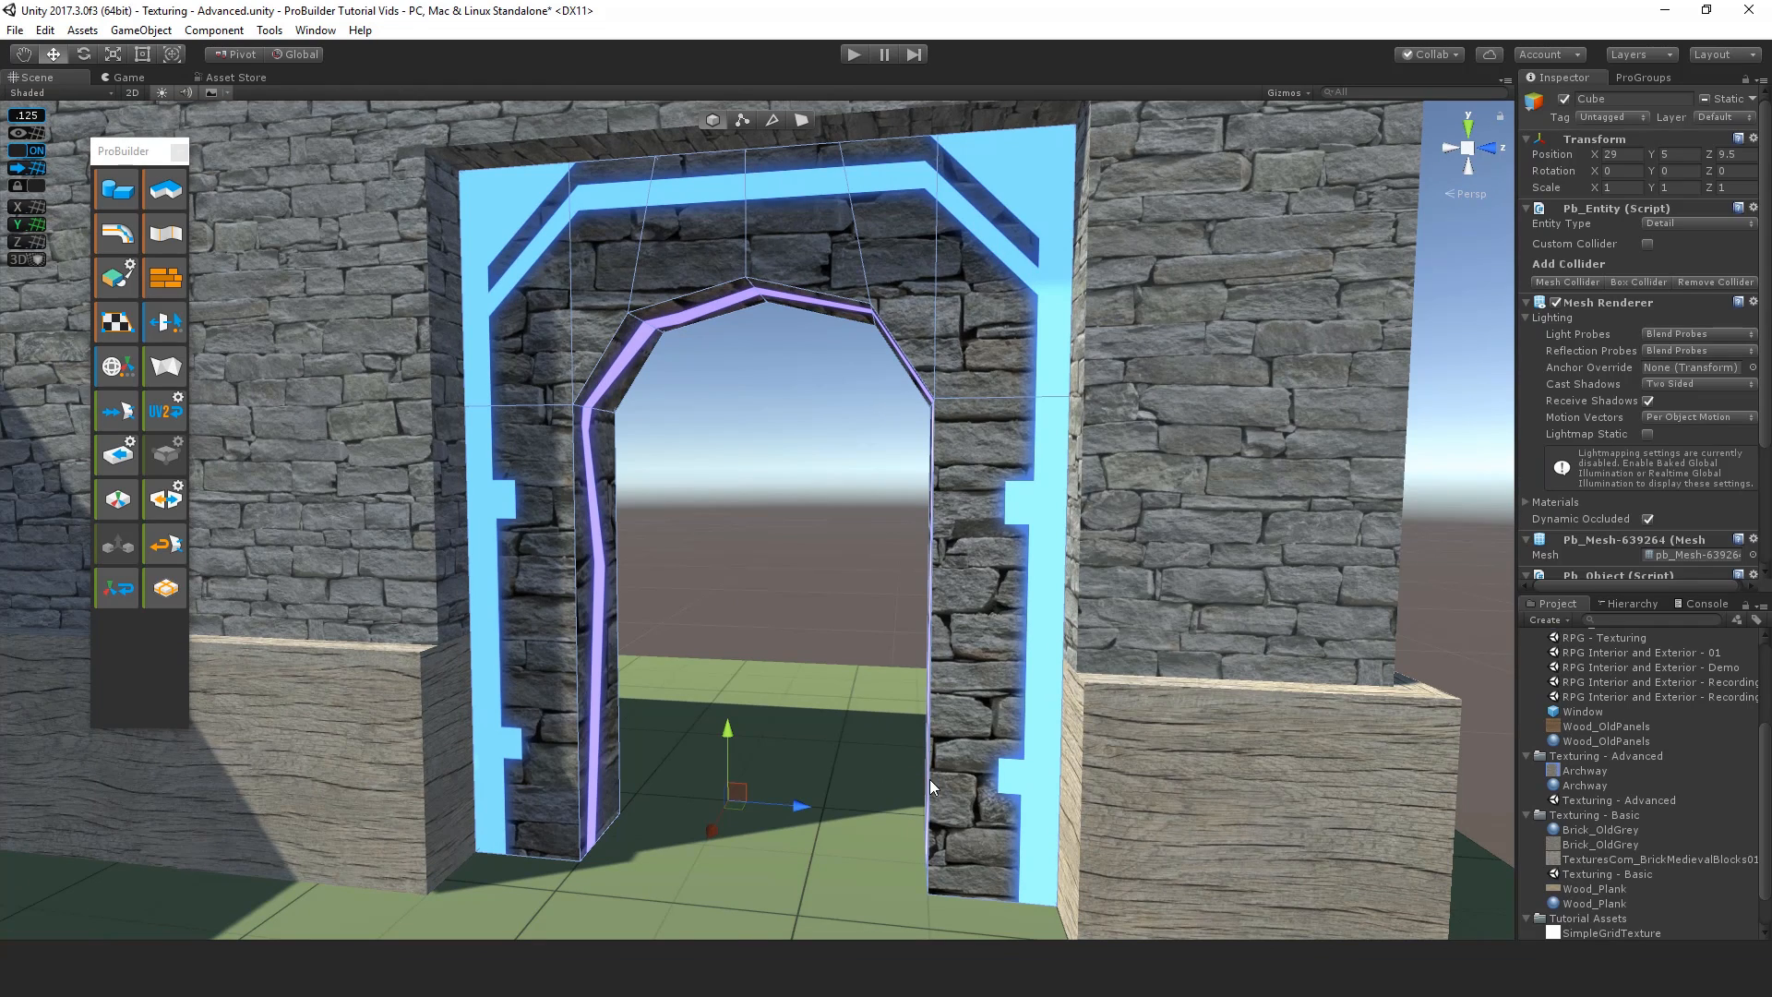
scroll(784, 694, "down", 5)
middle_click_drag(776, 552, 733, 587)
scroll(761, 585, "up", 4)
scroll(757, 595, "down", 1)
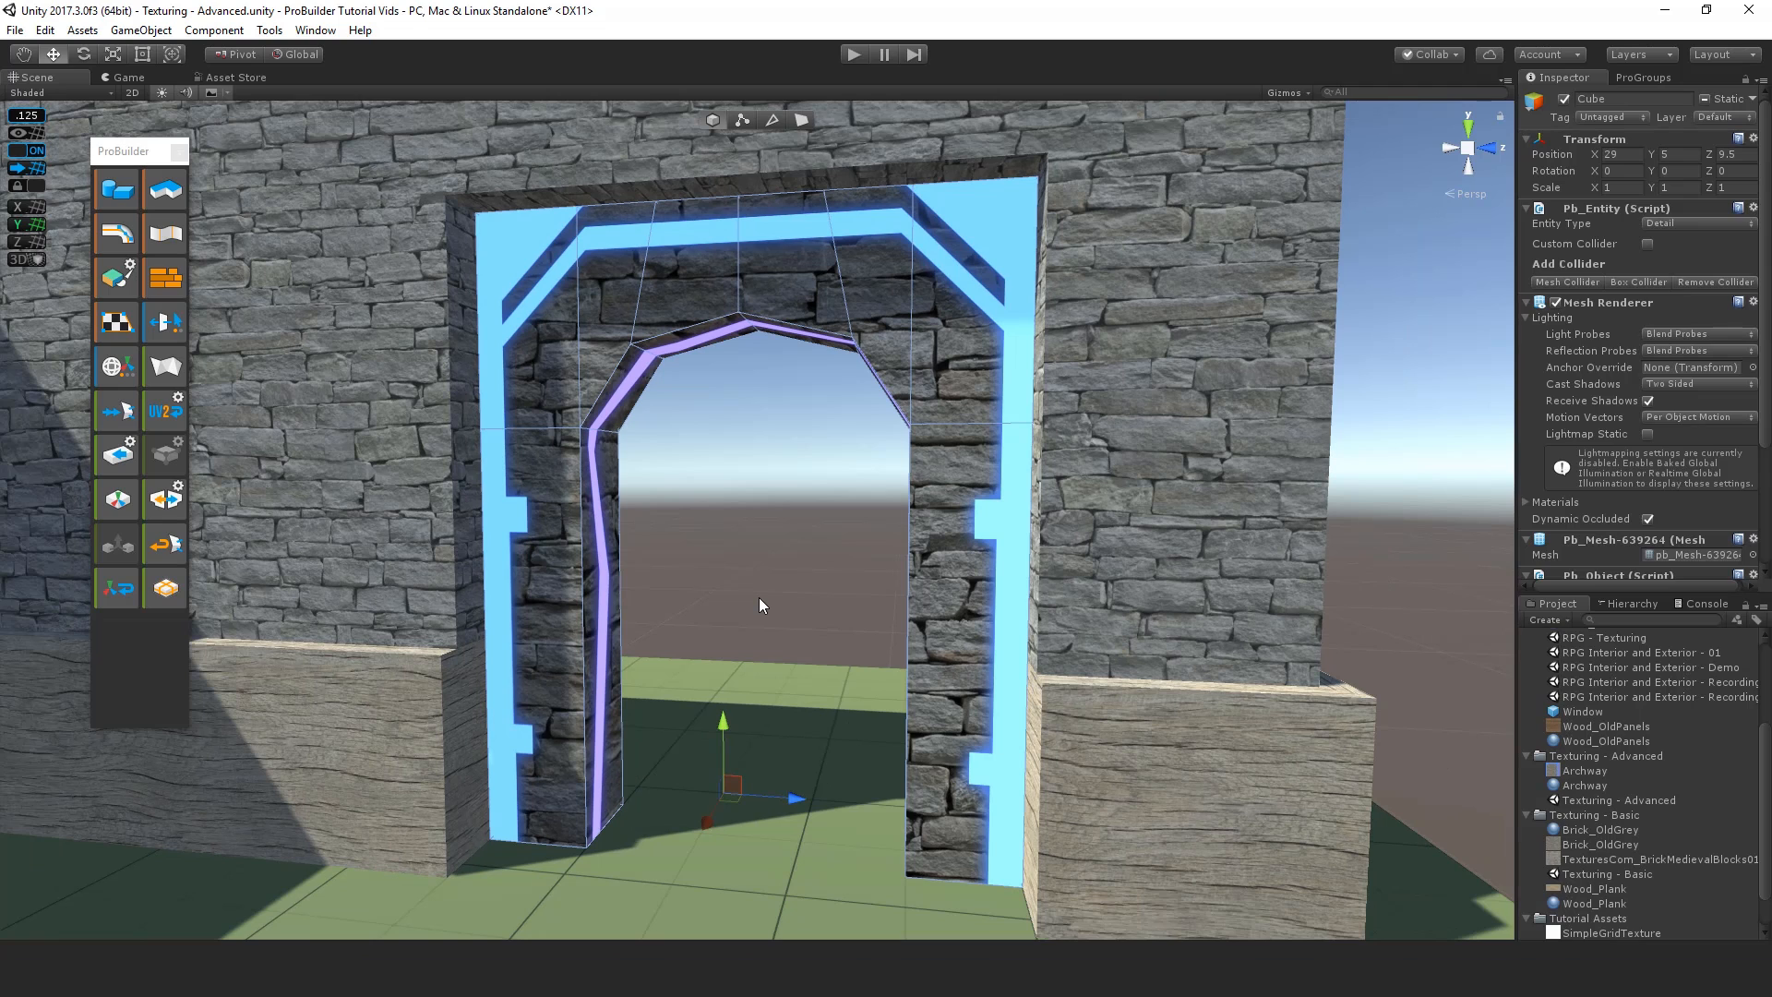
Step: Open the arch's layout in the UV Editor, turn on the texture preview and select an upper arch face
left_click(107, 318)
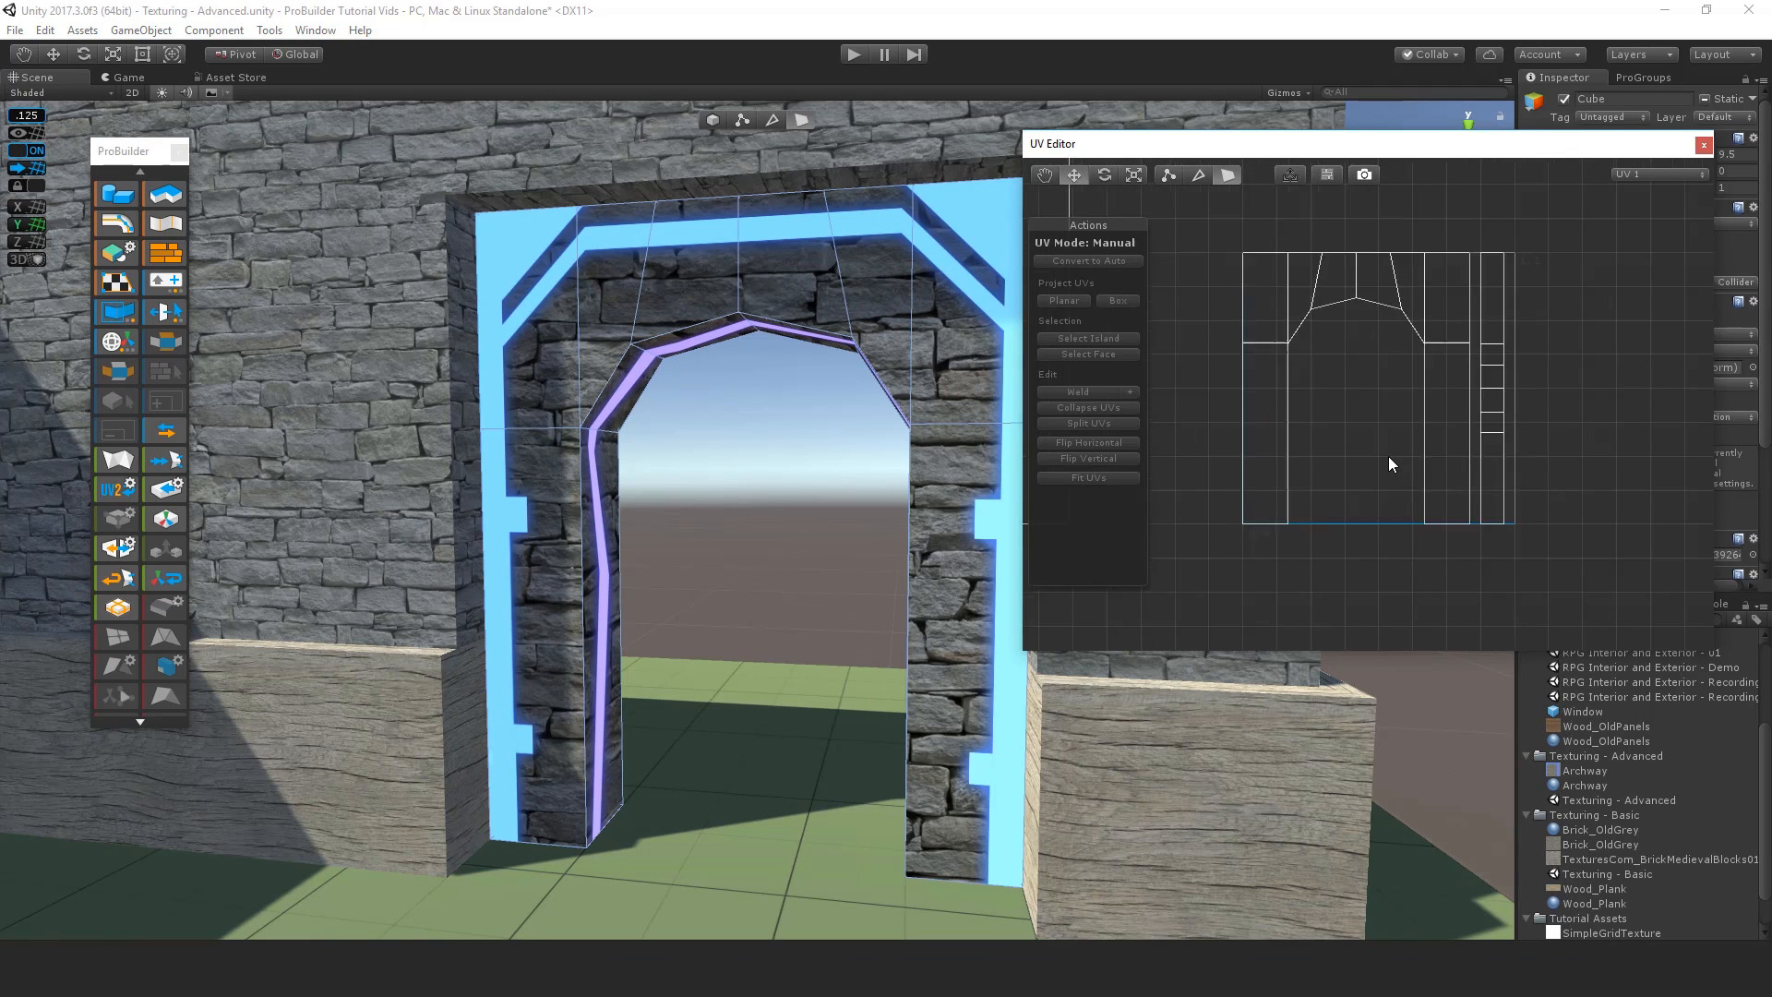
scroll(1388, 456, "up", 4)
left_click(1331, 175)
scroll(1331, 290, "down", 1)
middle_click_drag(1332, 291, 1334, 333)
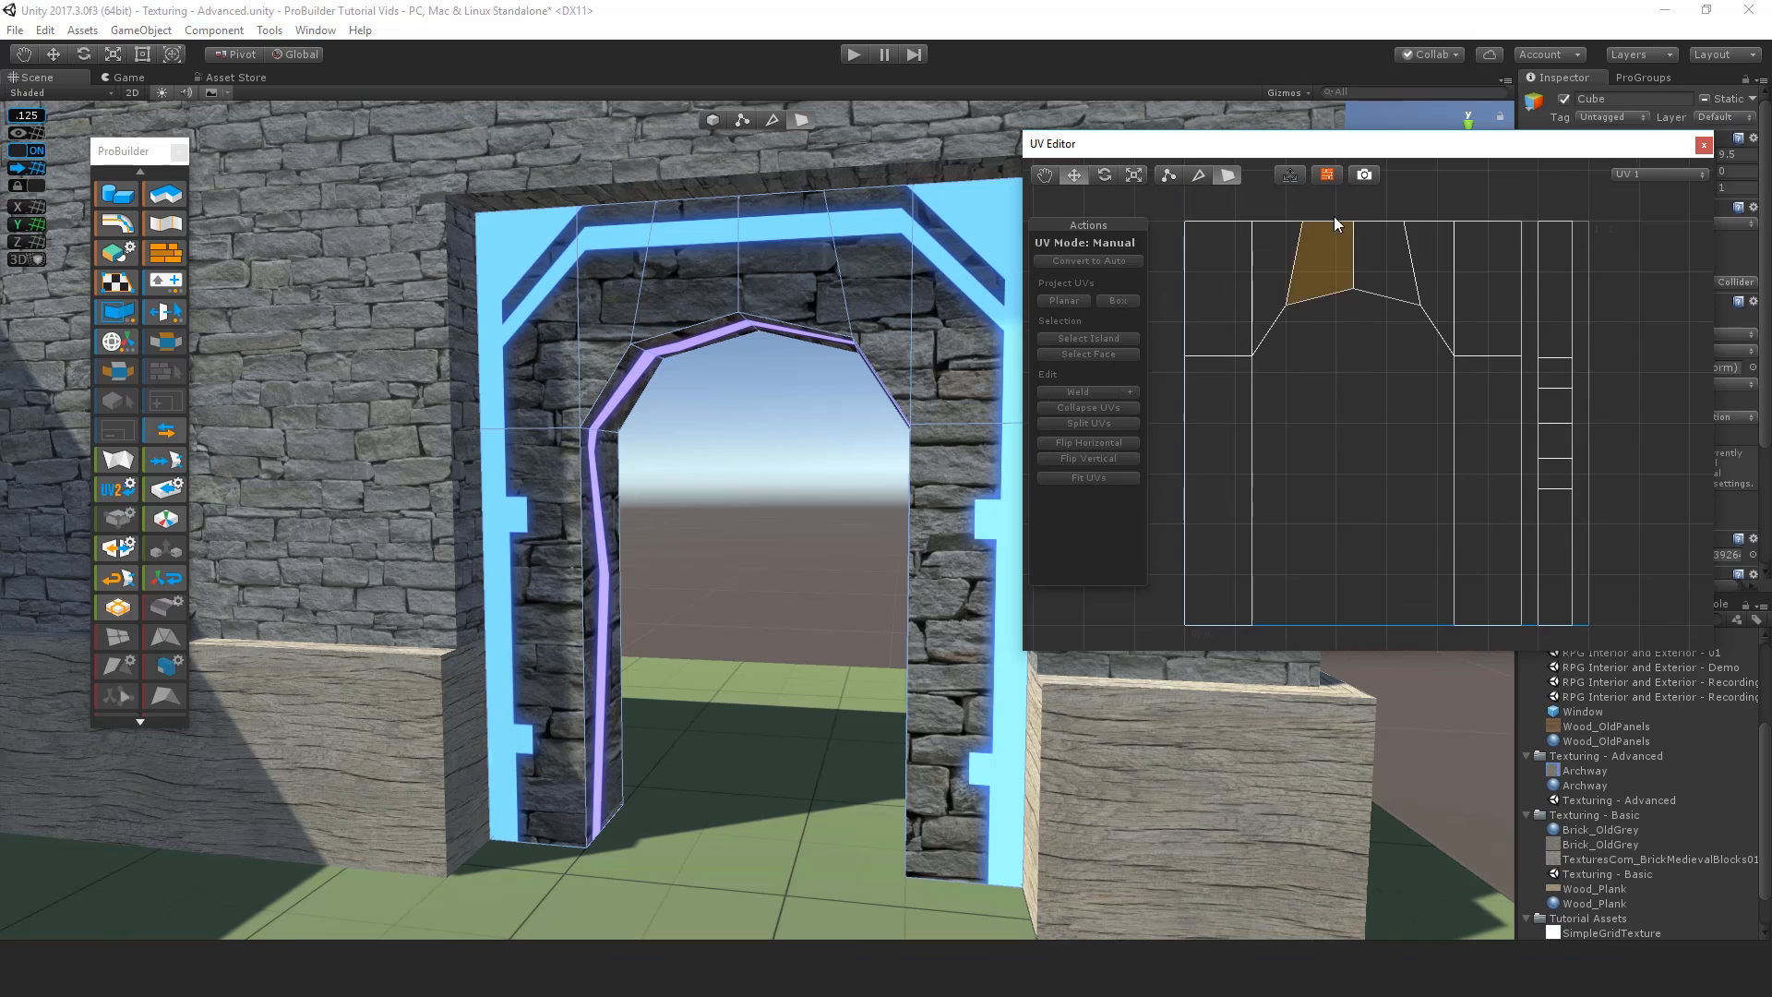
left_click(1337, 281)
scroll(1369, 434, "down", 1)
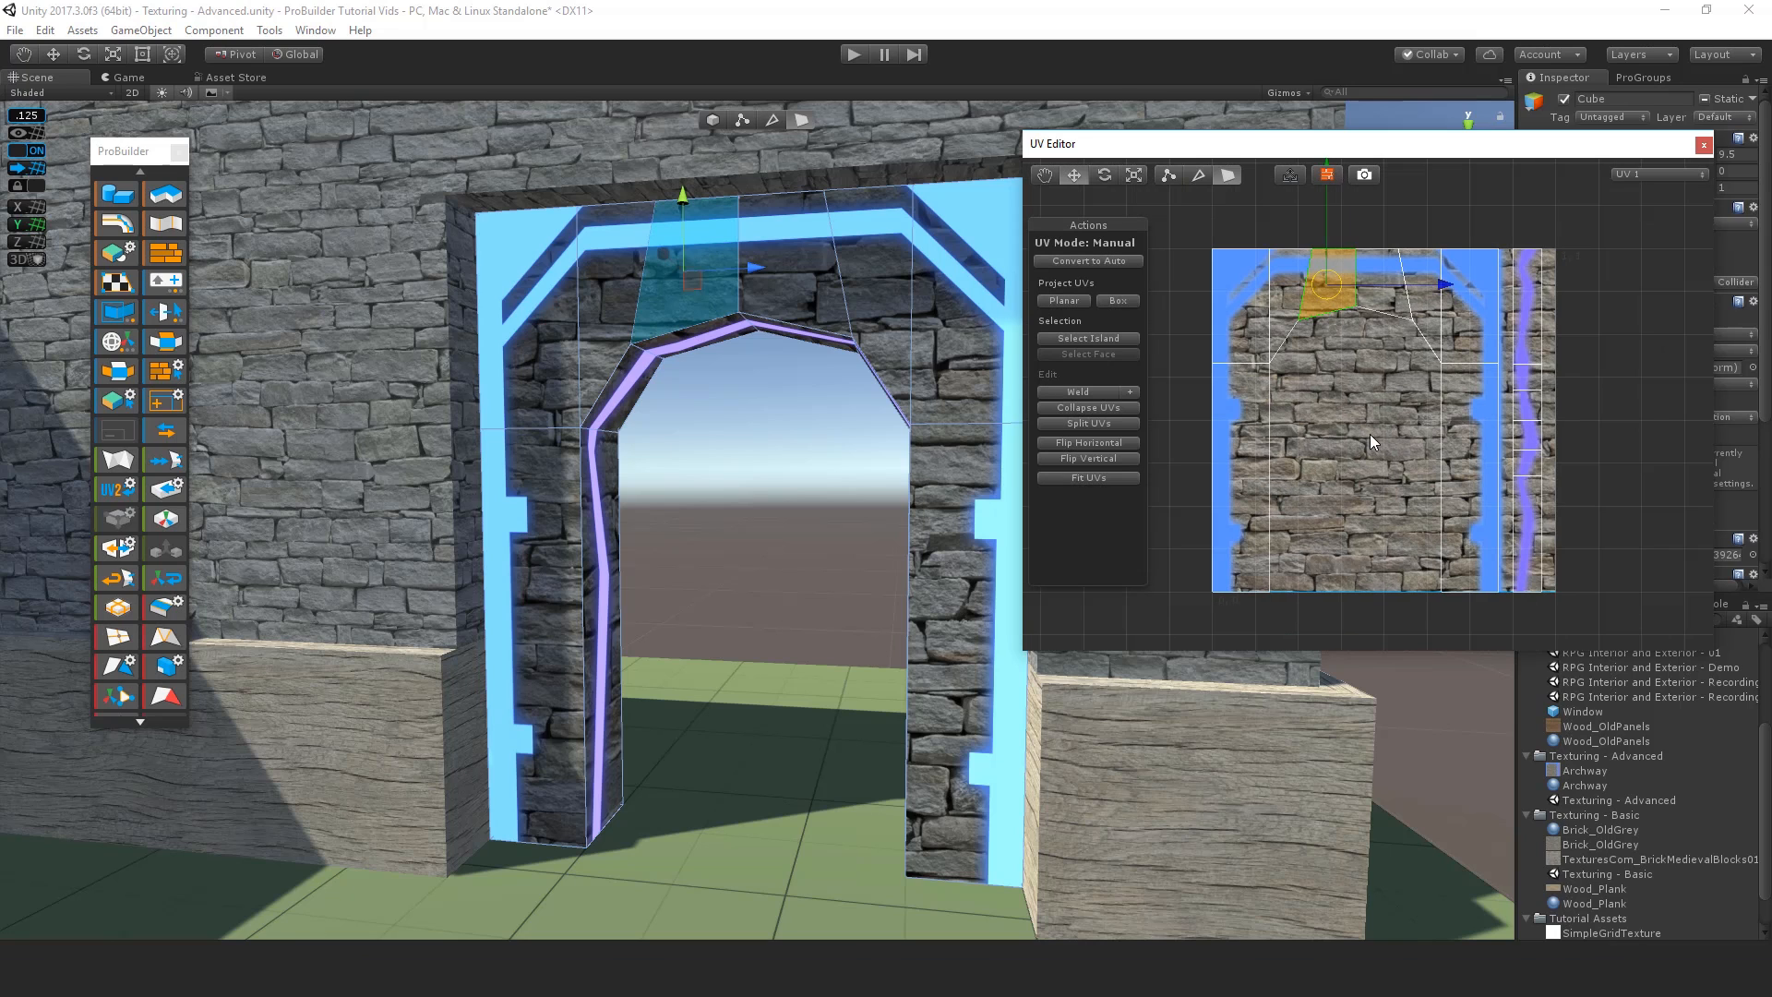
Step: Inspect the UV placement of the arch's corner, leg and upper faces, and turn the texture preview off
left_click(1243, 287)
left_click(1244, 426)
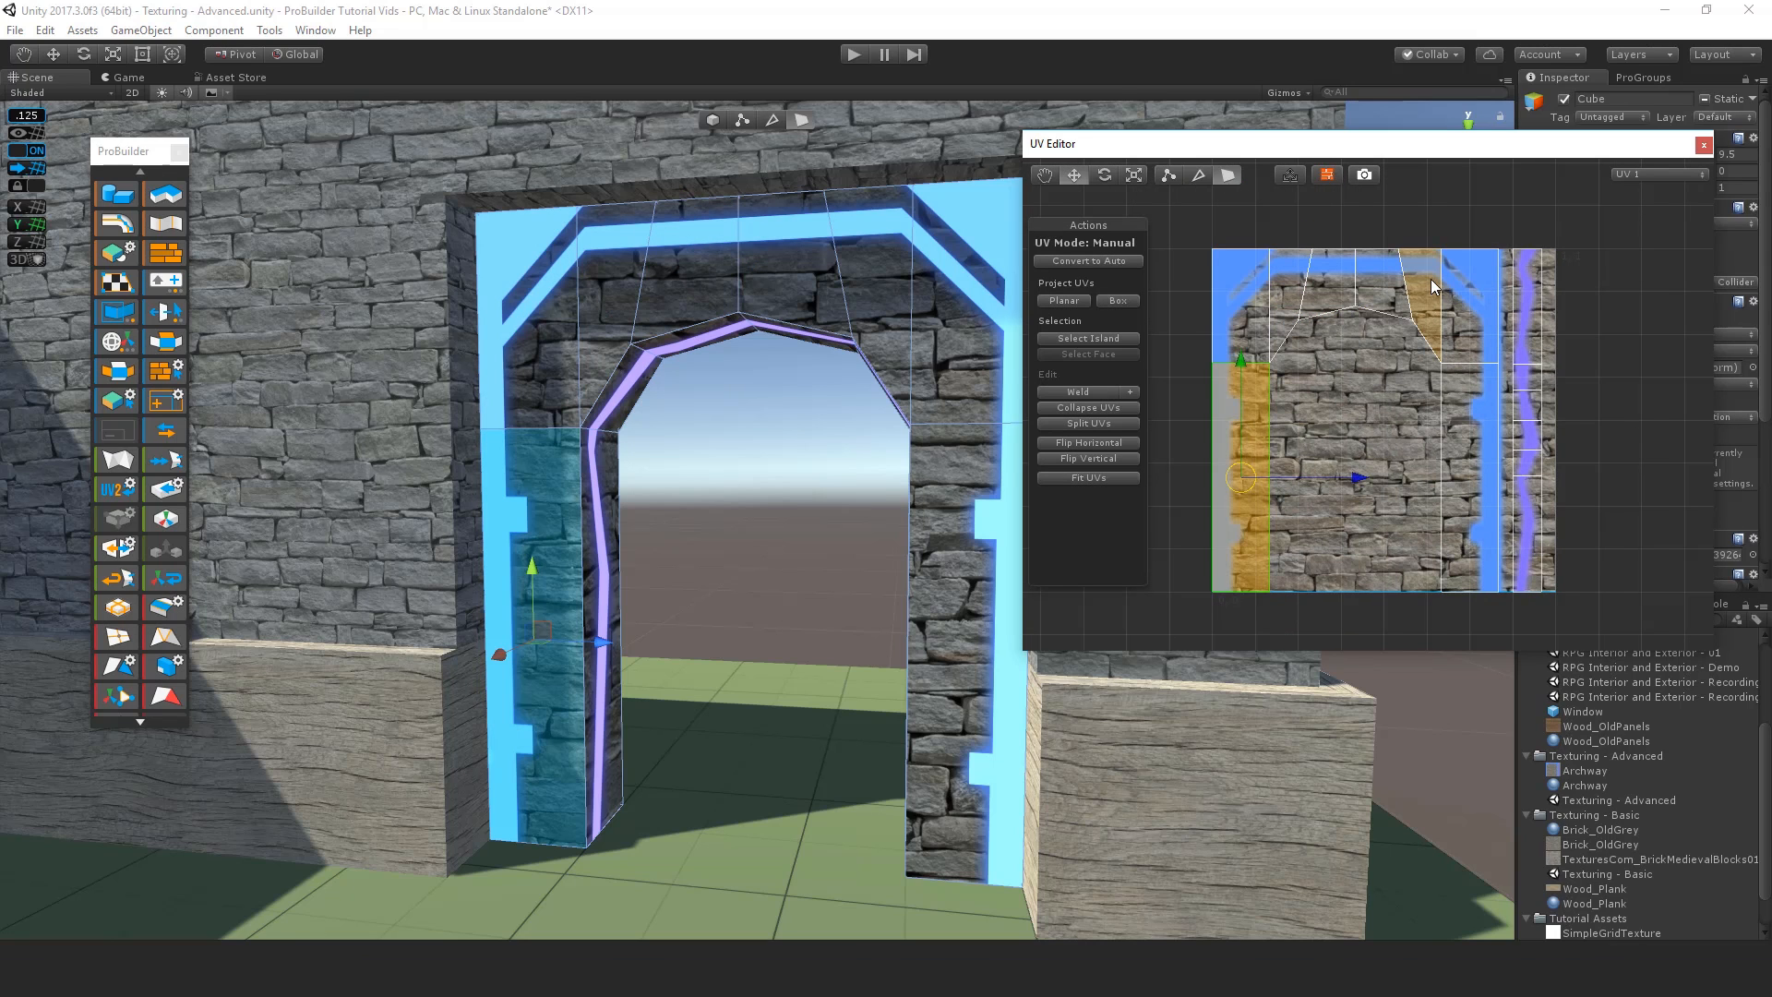
left_click(1430, 279)
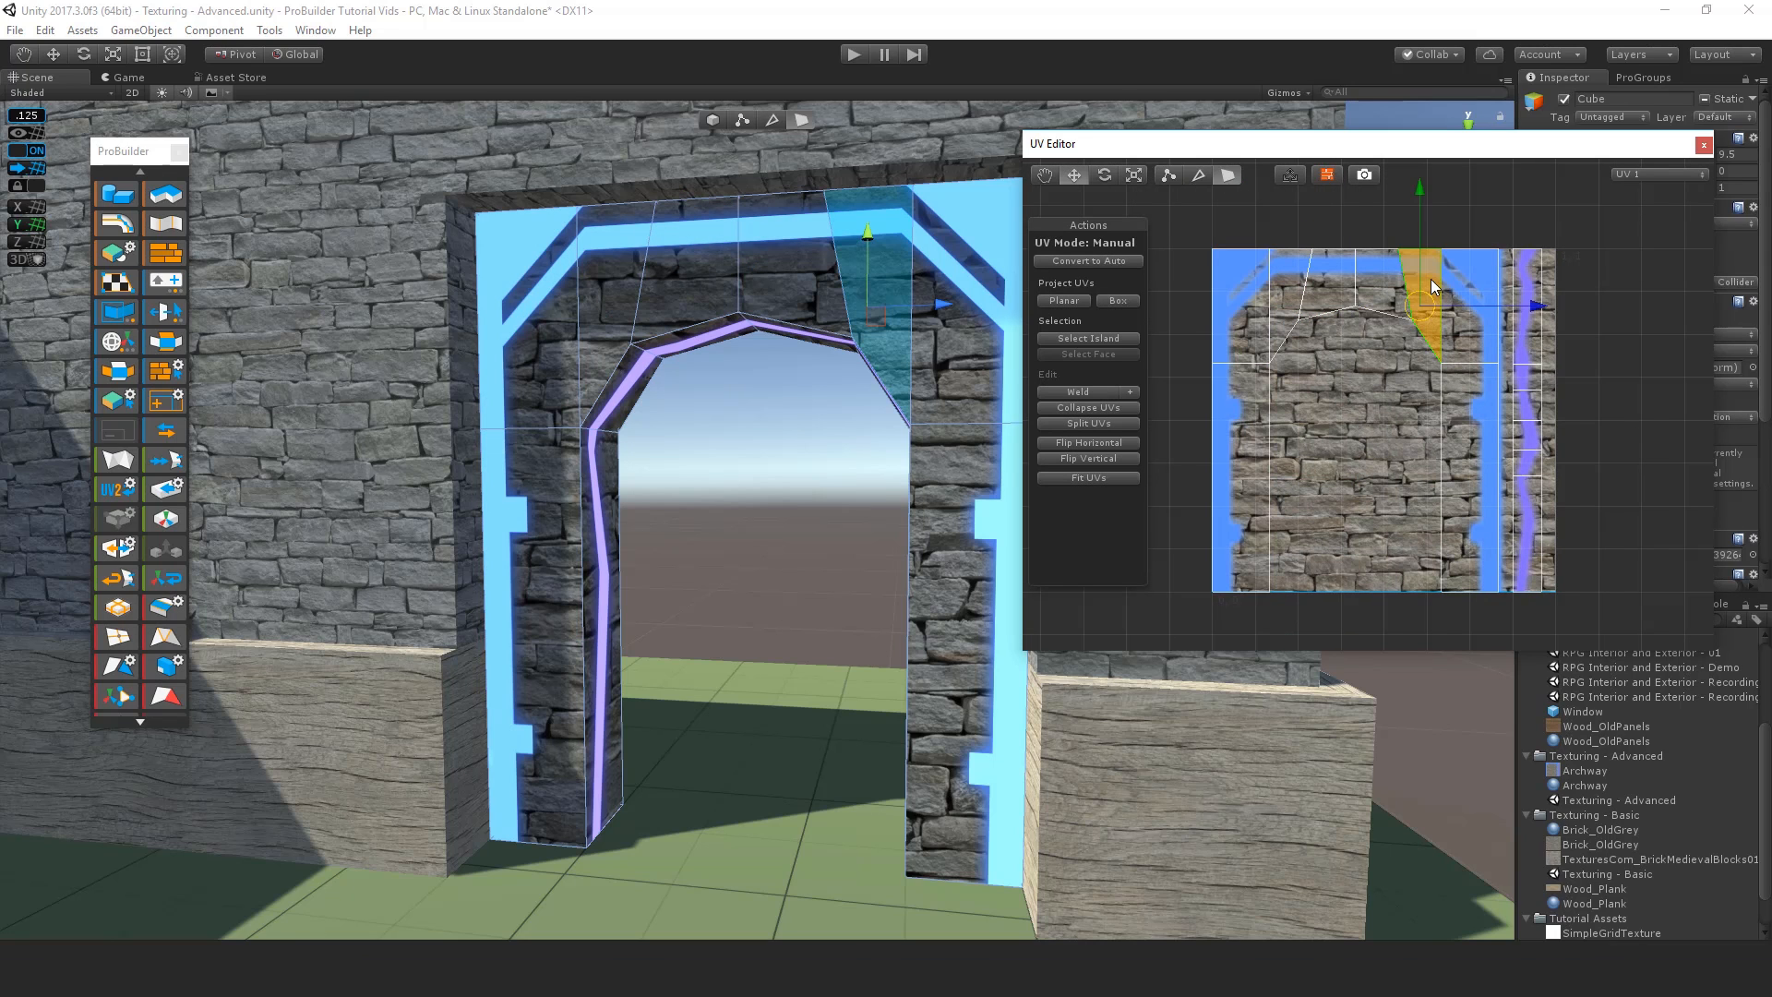
left_click(1469, 351)
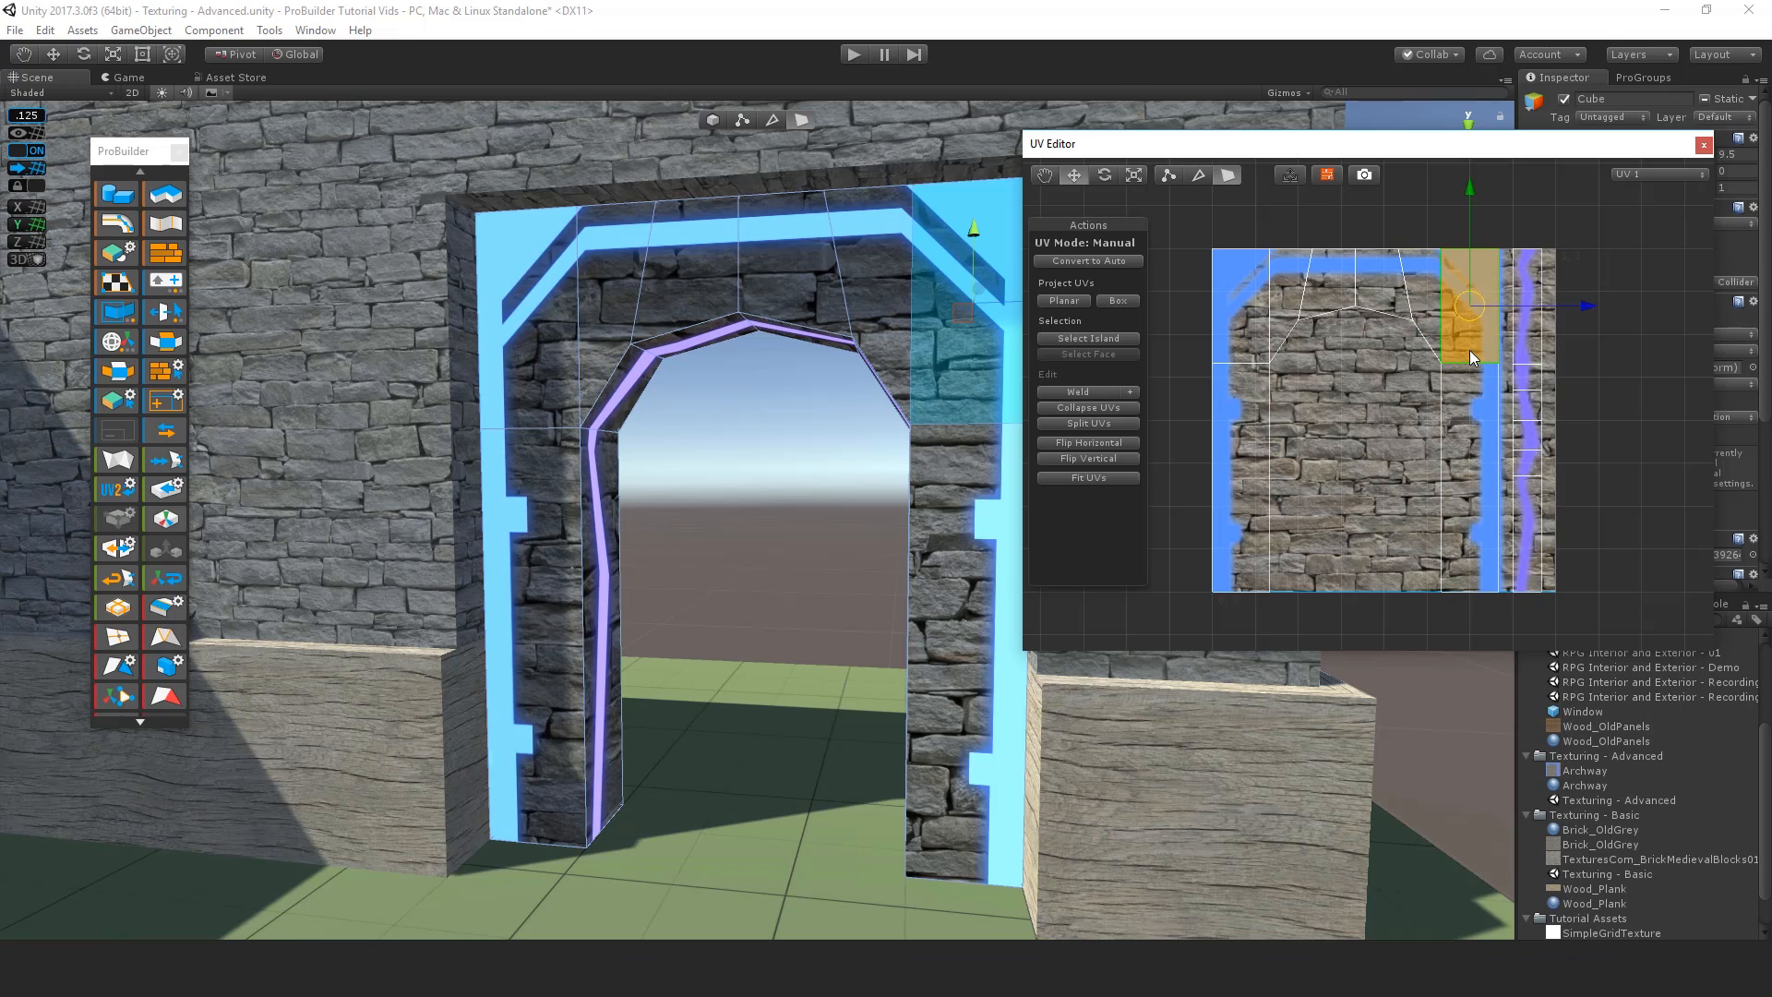
left_click(1327, 174)
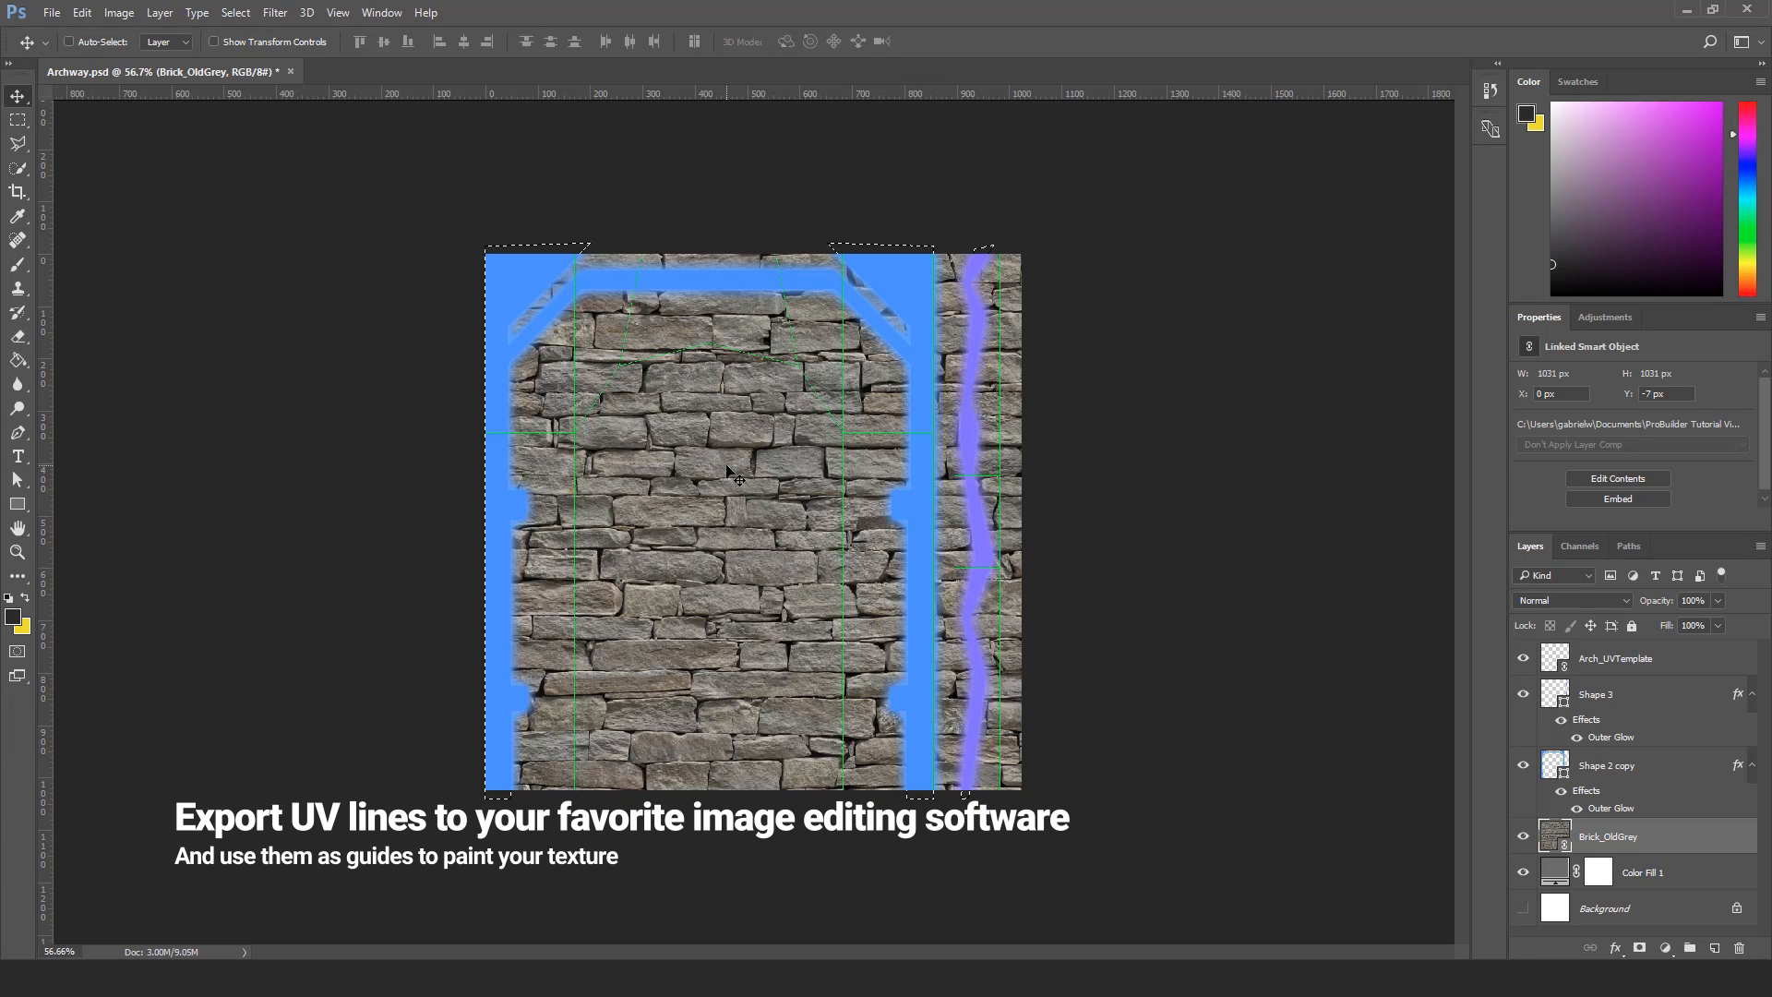
Step: Switch to Photoshop, pick the Rectangular Marquee tool and examine the painted texture against the UV guide lines in Archway.psd
left_click(17, 120)
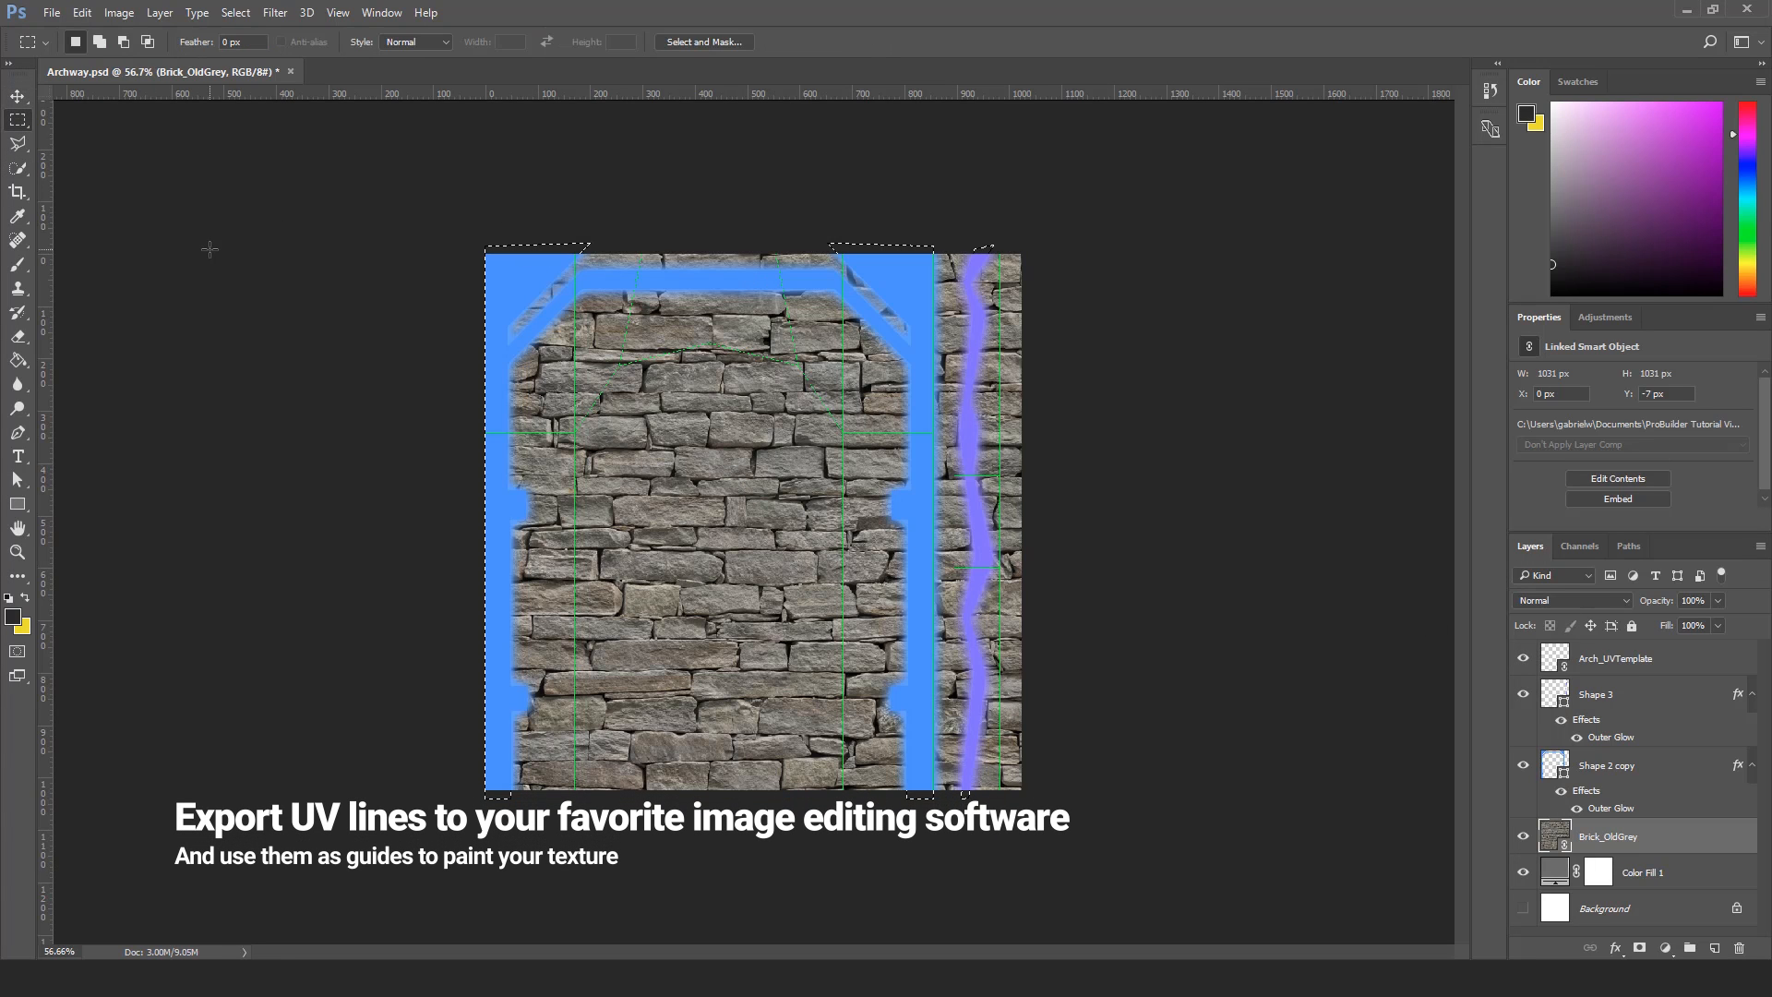
scroll(908, 306, "up", 5, "alt")
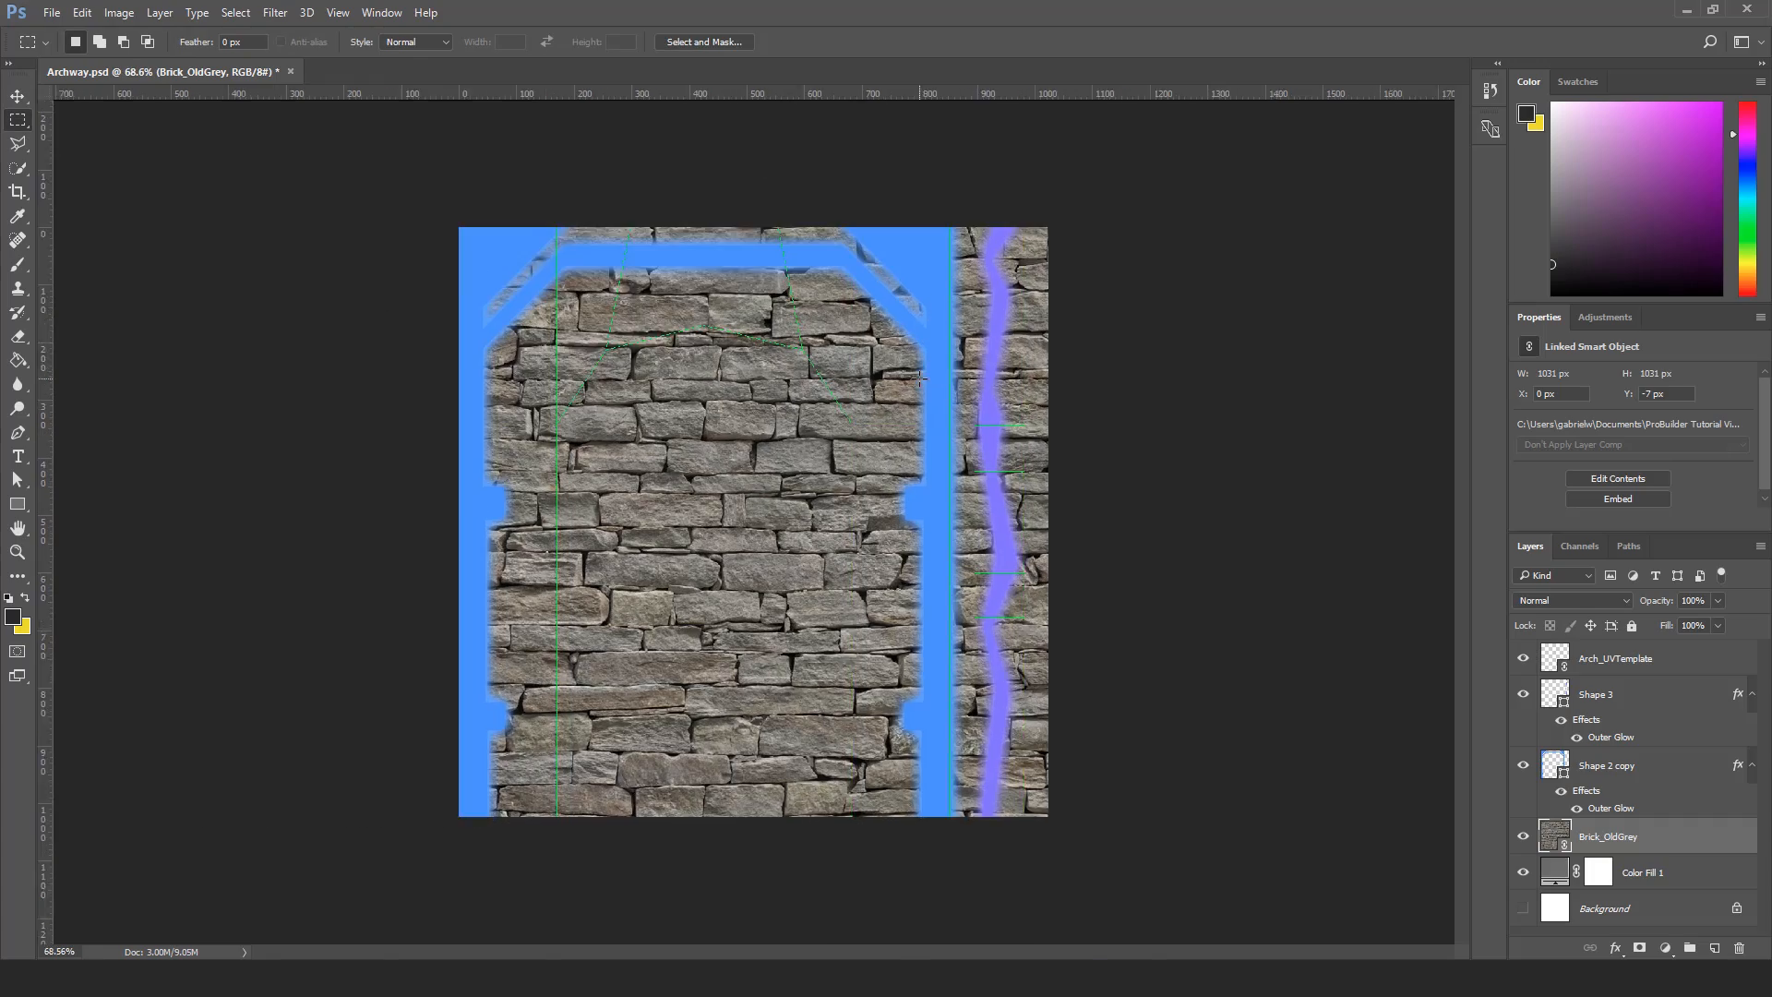
scroll(677, 245, "down", 1, "alt")
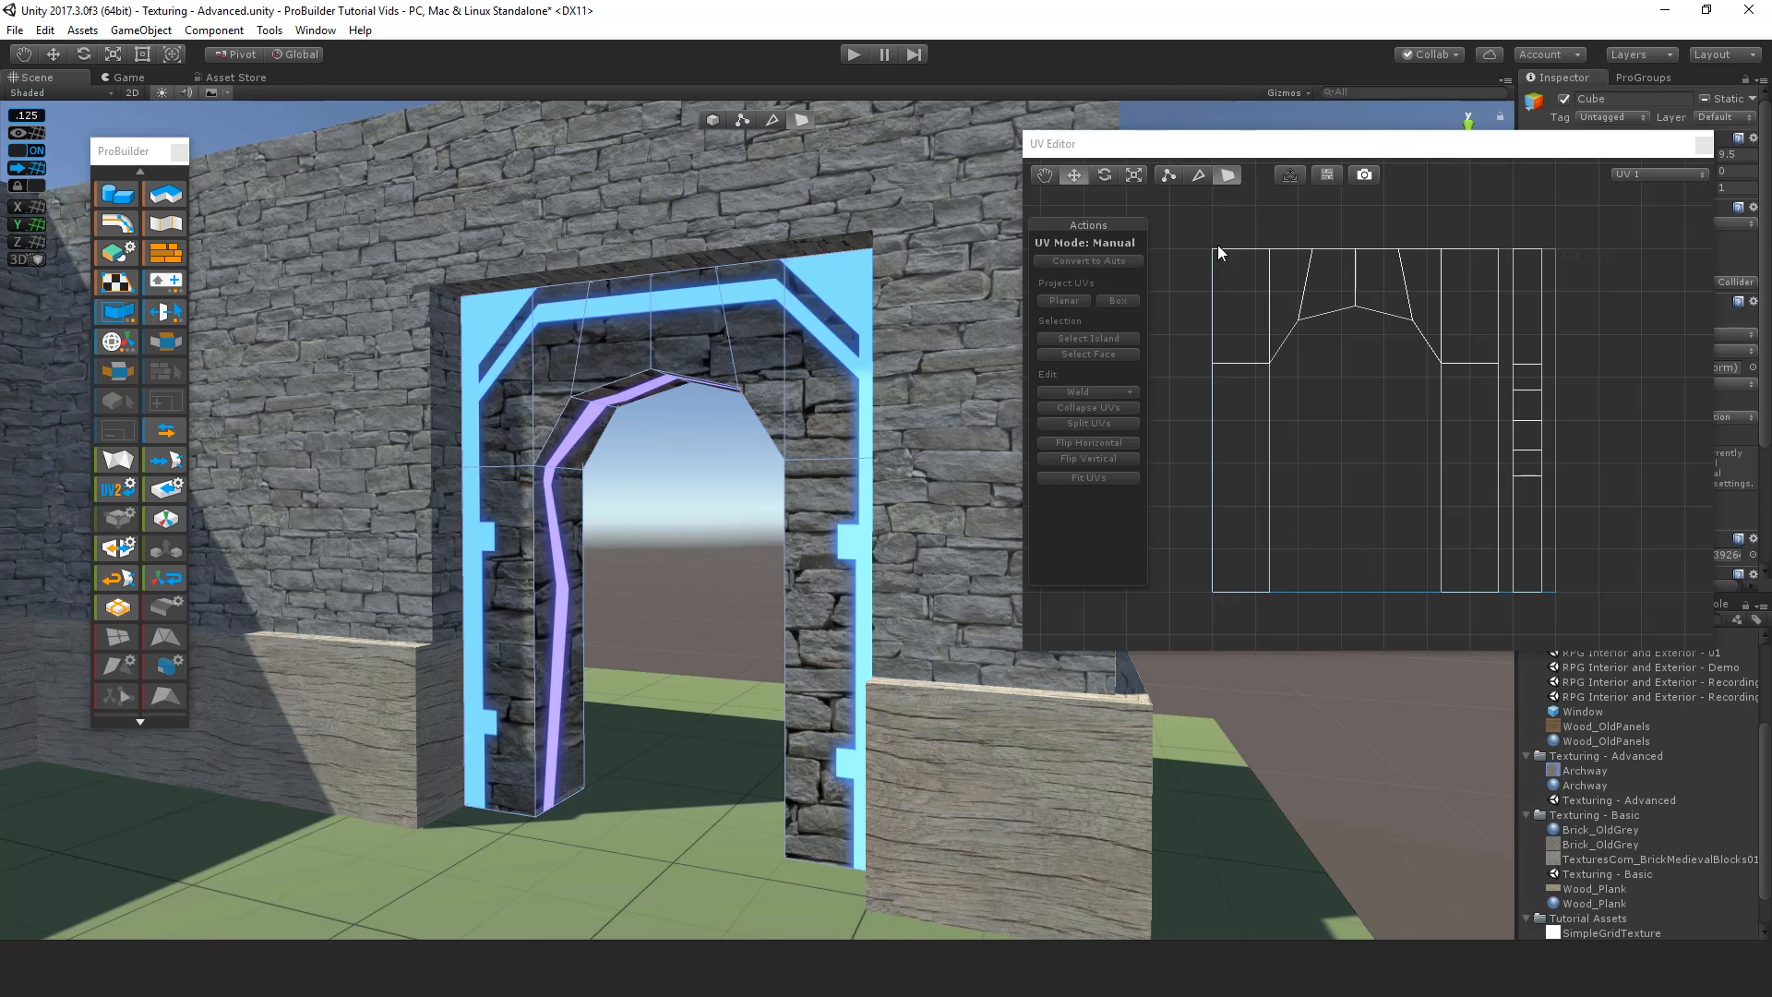
left_click_drag(1232, 264, 1577, 639)
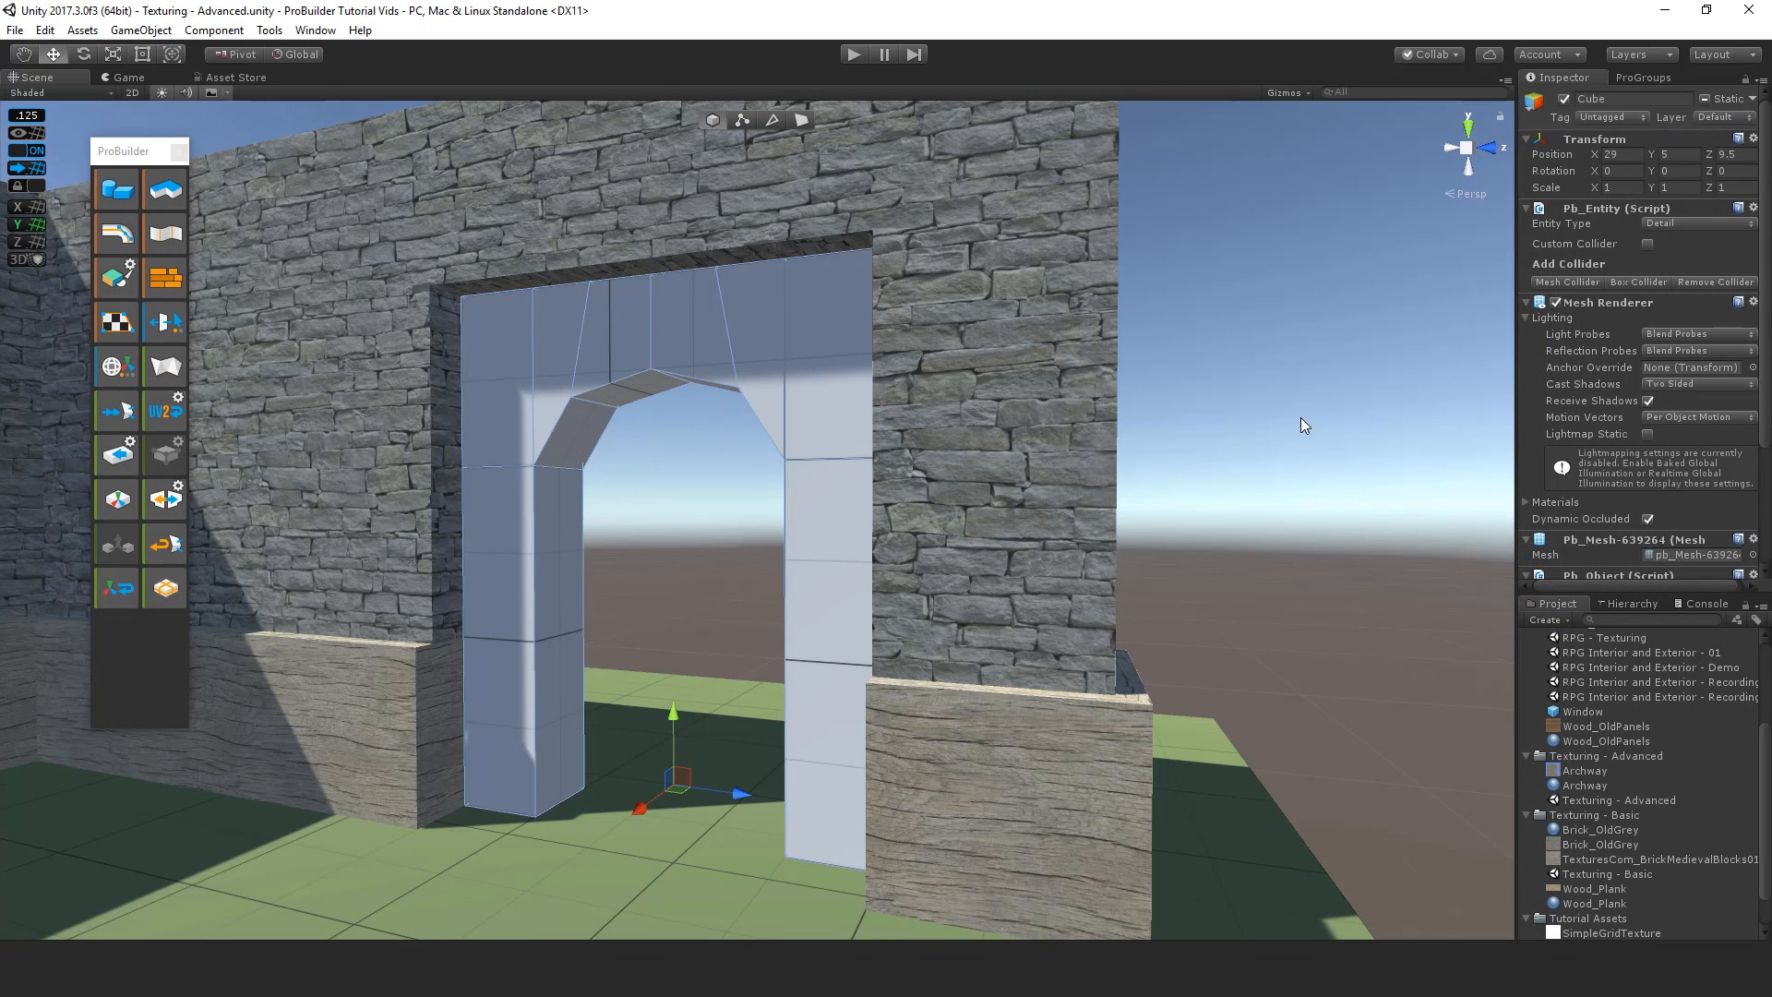
Step: Move the untextured archway out of the wall opening along the X axis to position 30.625
left_click_drag(1053, 521, 909, 697, "alt")
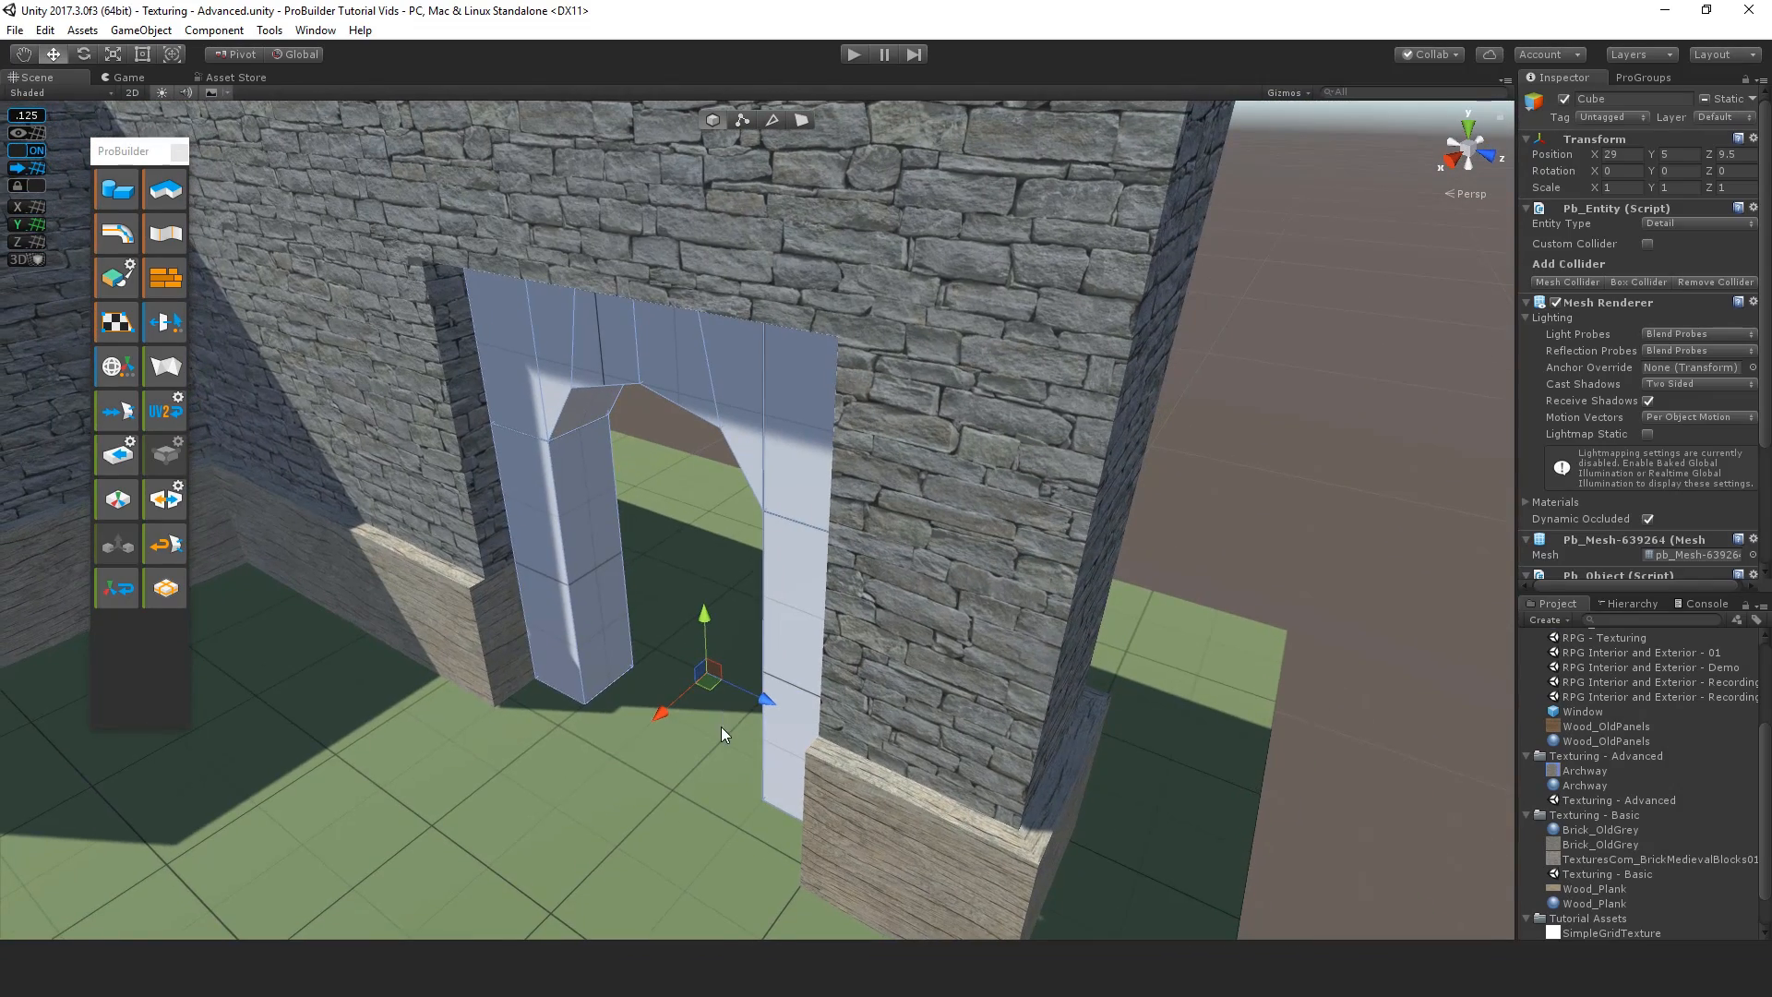
scroll(721, 727, "down", 3)
middle_click_drag(663, 668, 695, 640)
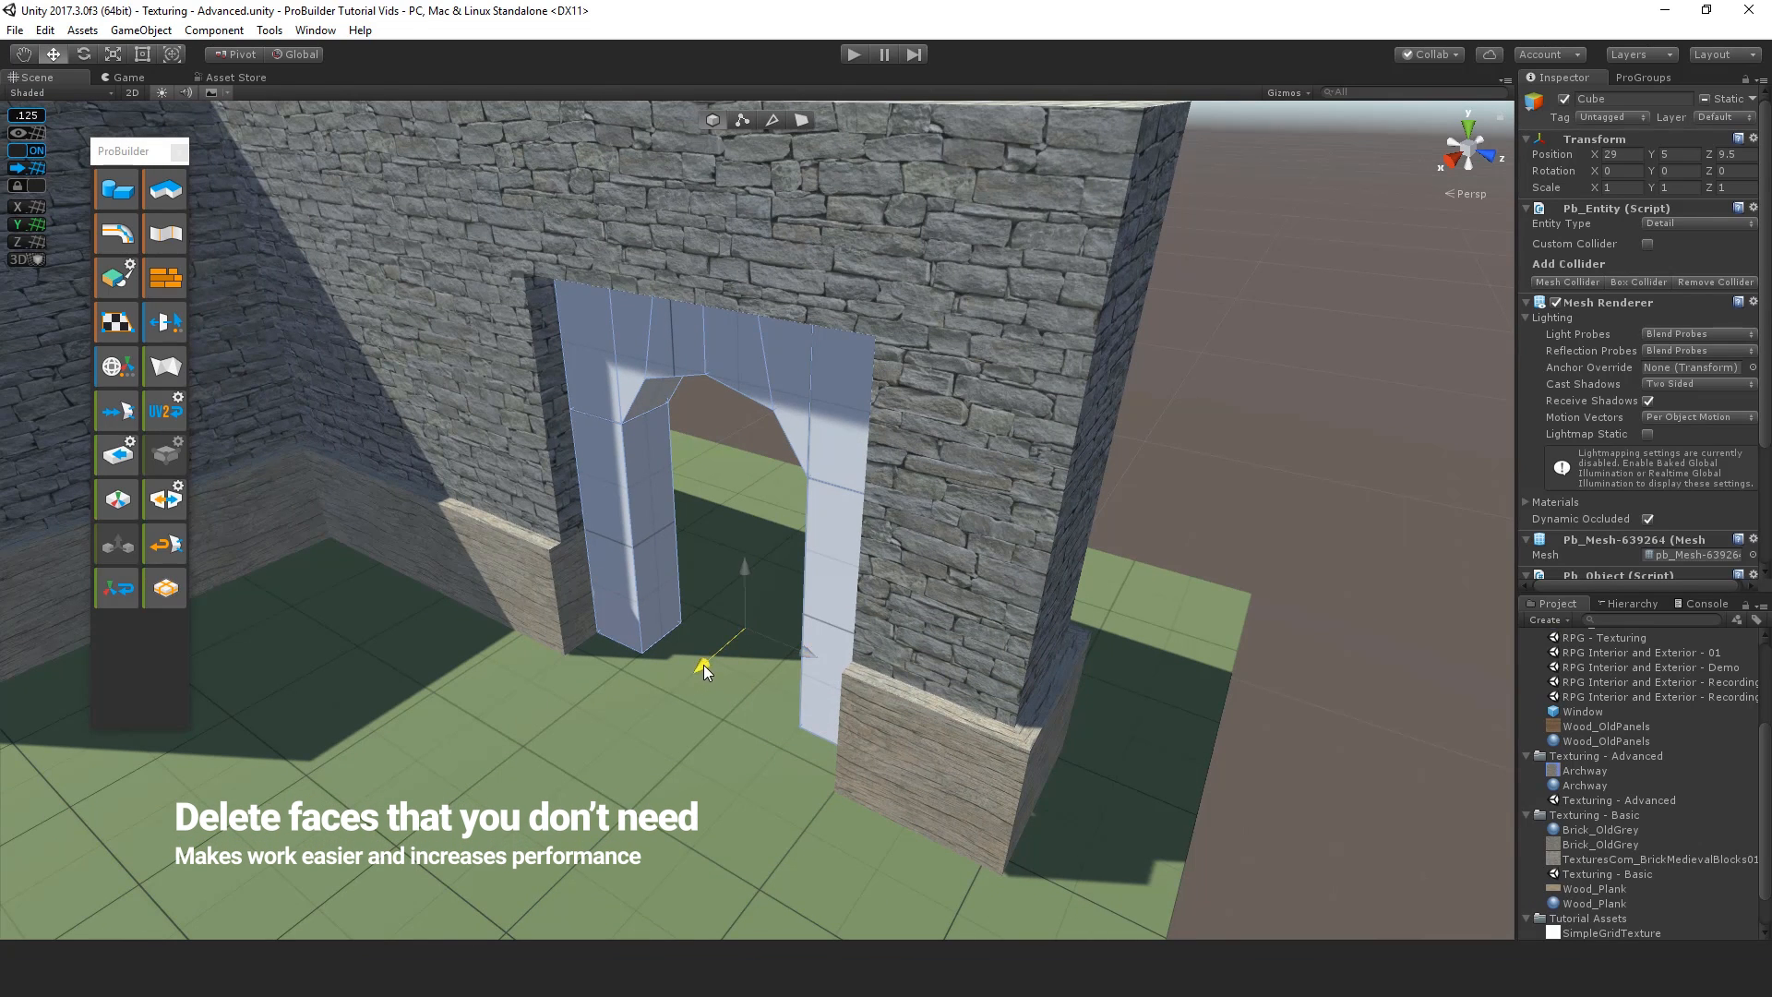
left_click_drag(703, 665, 618, 764)
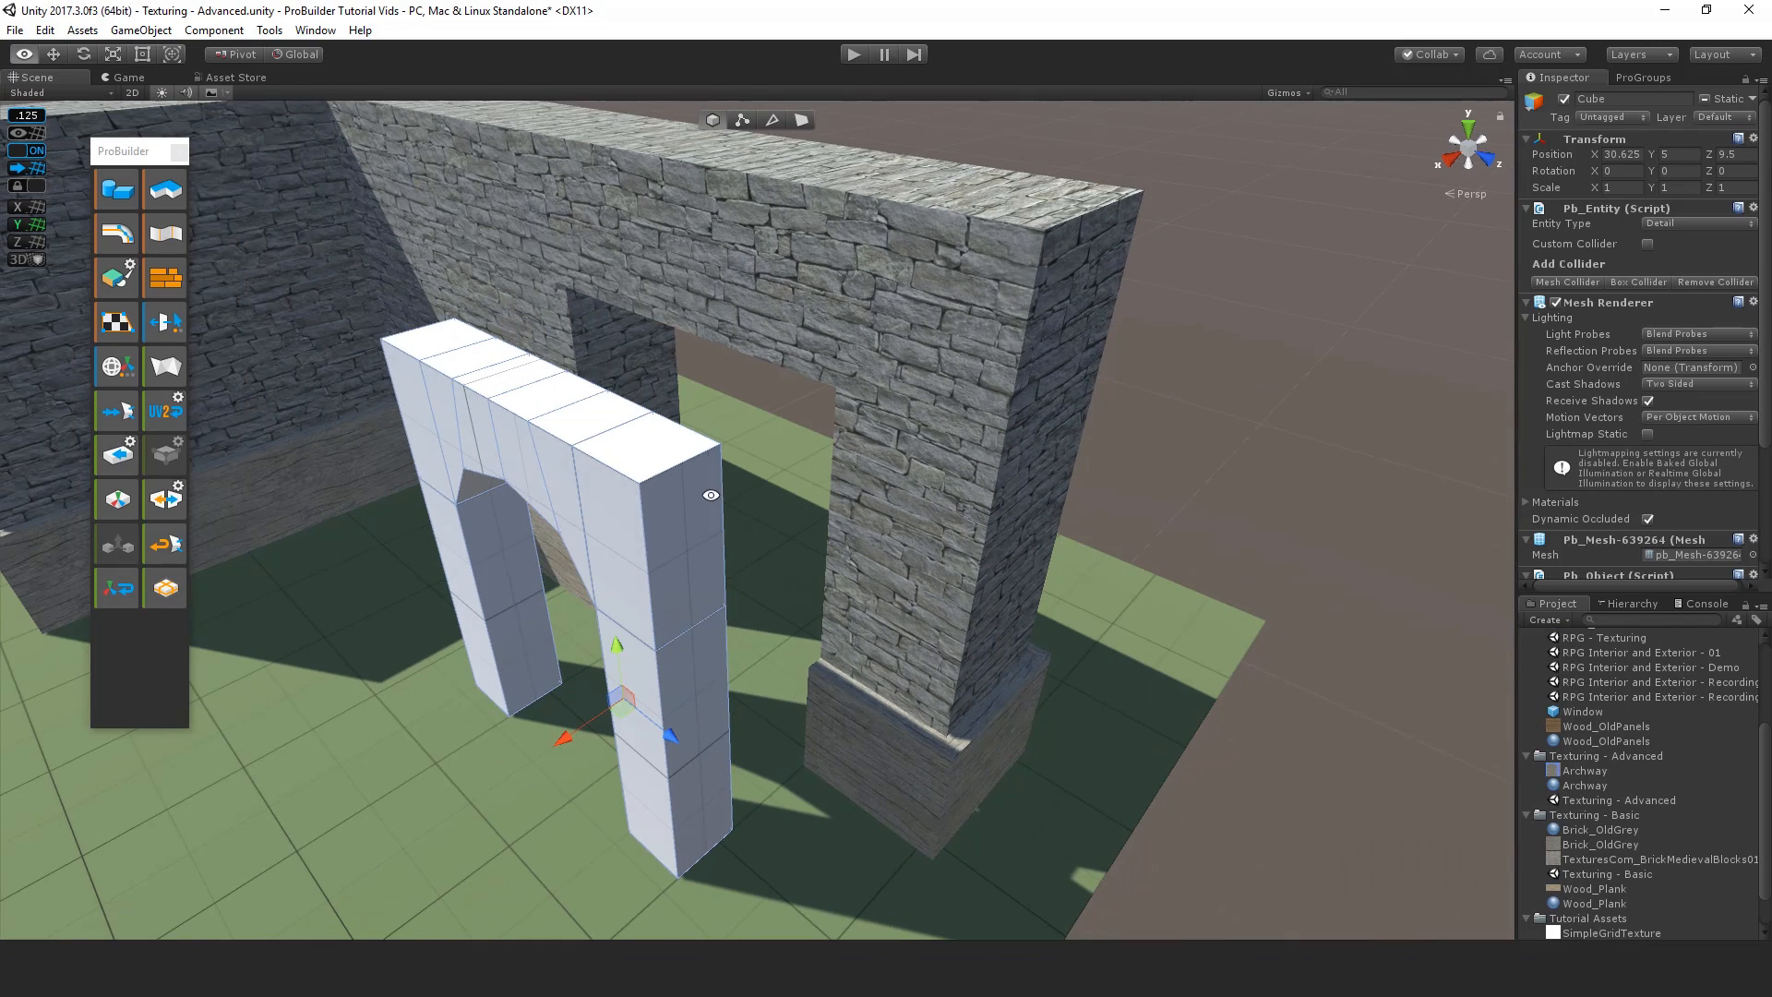
Step: Select the archway's unneeded faces, starting with the top, outer side and leg underside, grow the selection and delete them
left_click(802, 120)
left_click(629, 444)
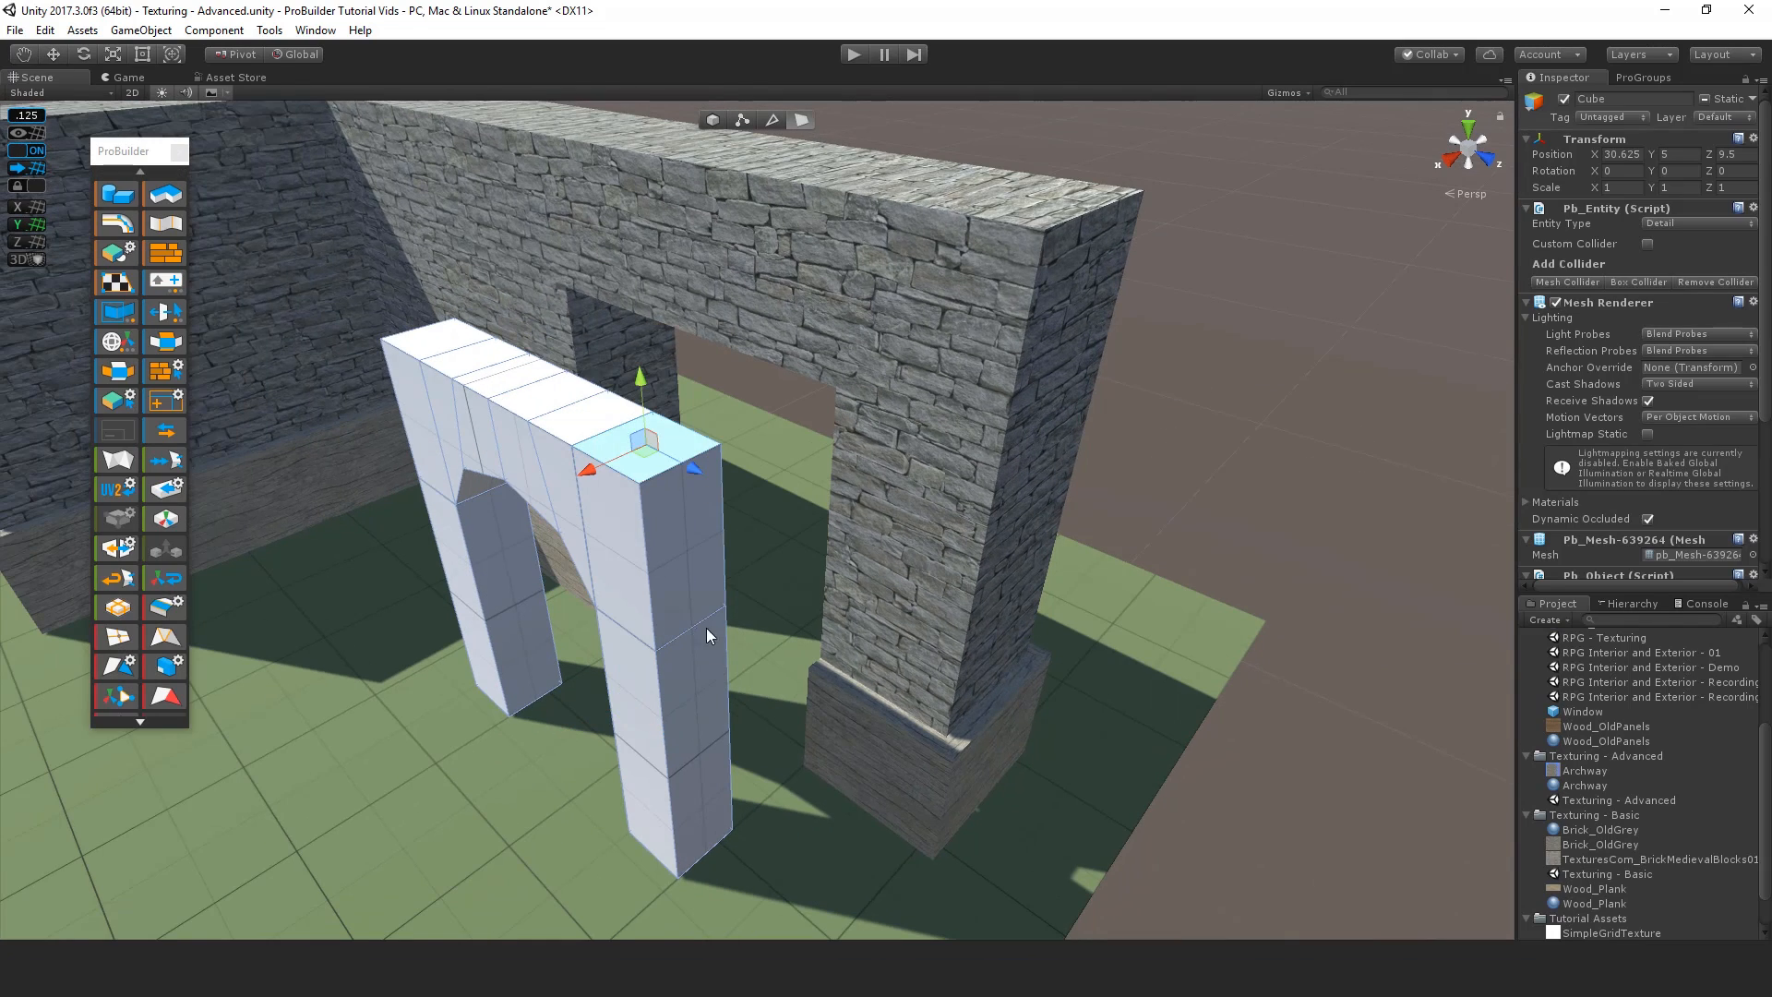
left_click(702, 611, "shift")
left_click_drag(685, 733, 812, 240, "alt")
left_click(844, 547, "shift")
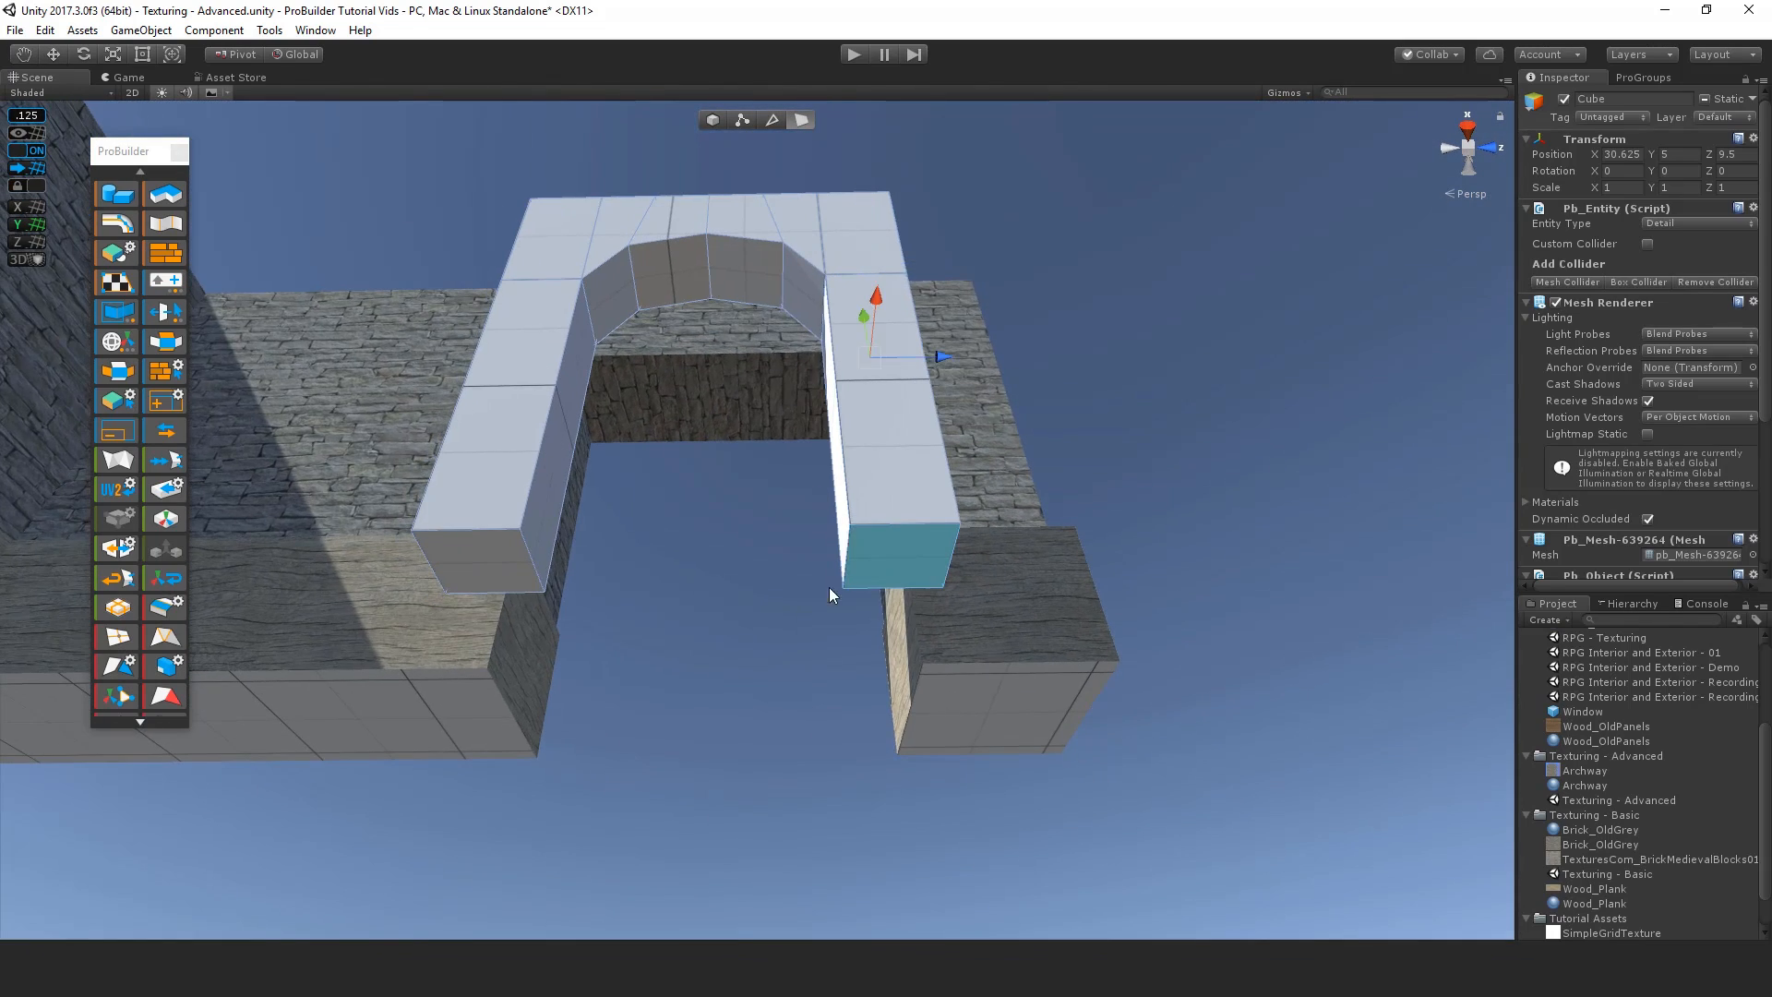
left_click_drag(829, 587, 619, 514, "alt")
left_click(670, 476, "shift")
left_click(678, 403, "shift")
left_click_drag(678, 401, 546, 474, "alt")
key("alt+g")
key("Delete")
Step: Return to object-level editing and move the archway back into the wall opening at X position 29
left_click_drag(663, 252, 746, 653, "alt")
key("g")
left_click_drag(1016, 653, 1061, 637, "alt")
left_click_drag(732, 666, 720, 668)
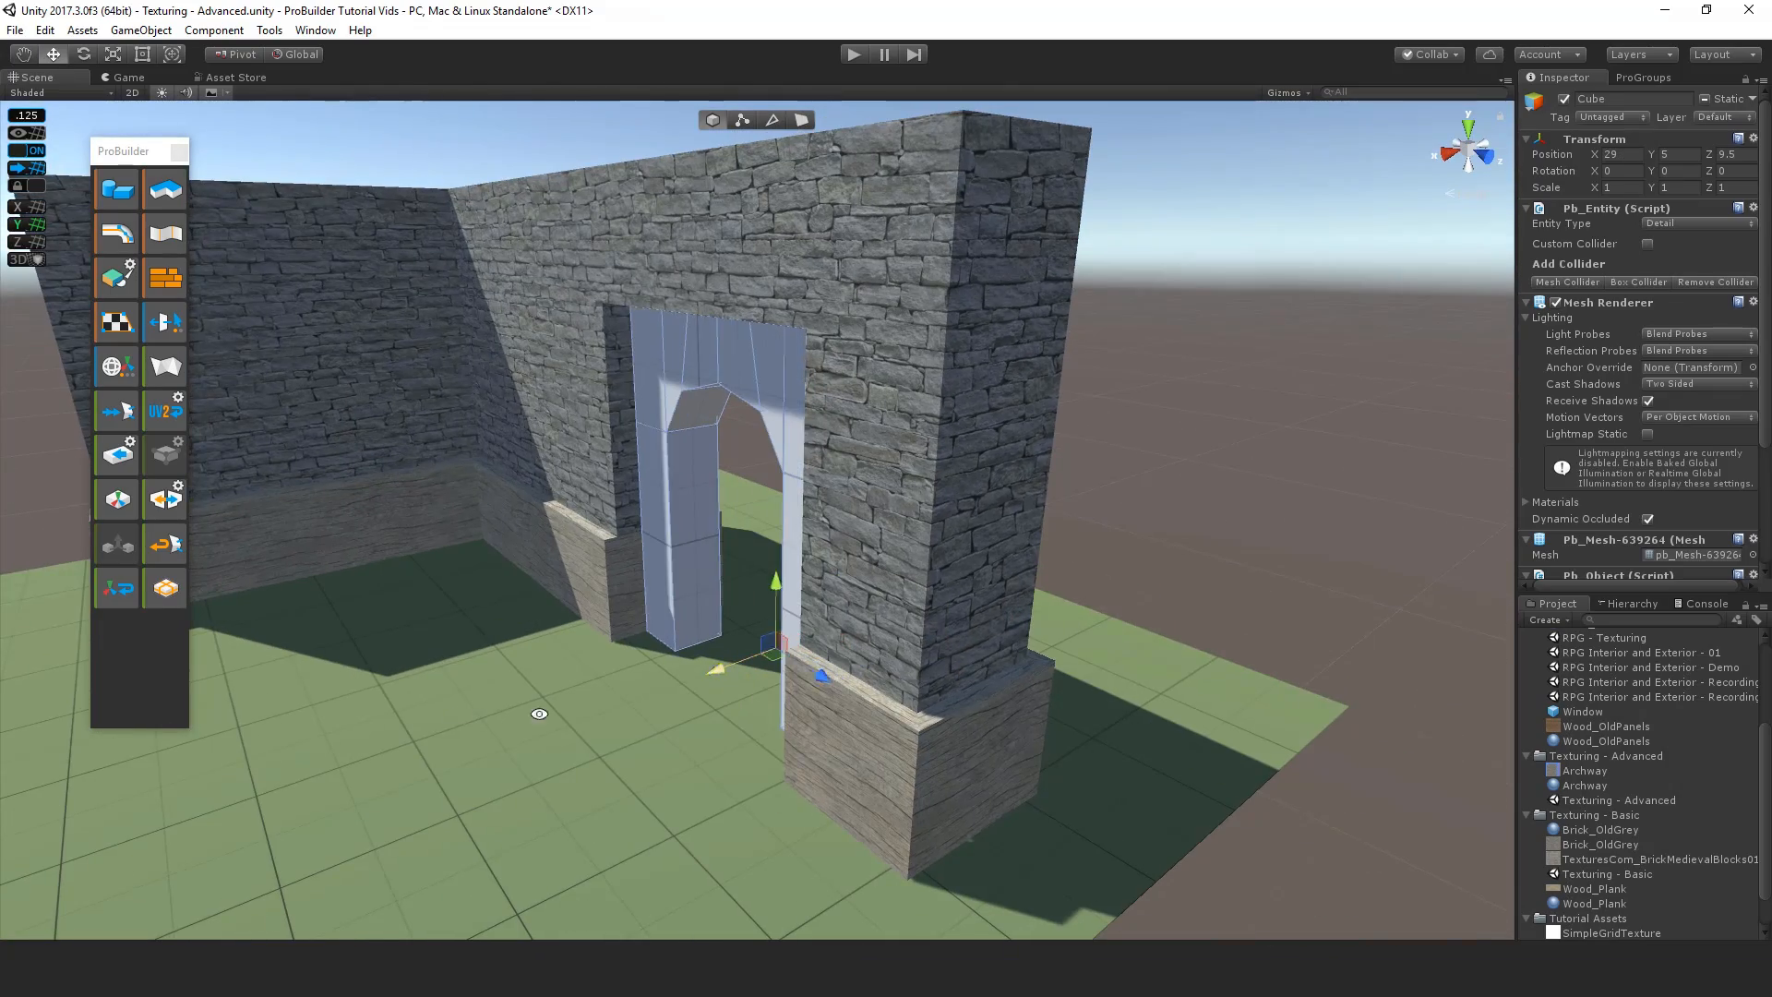
Step: Open the UV Editor for the doorway arch and select all of its UV faces
key("f")
left_click_drag(763, 489, 751, 554, "alt")
scroll(708, 558, "up", 3)
middle_click_drag(751, 554, 751, 436)
scroll(751, 435, "down", 1)
left_click_drag(680, 490, 768, 491, "alt")
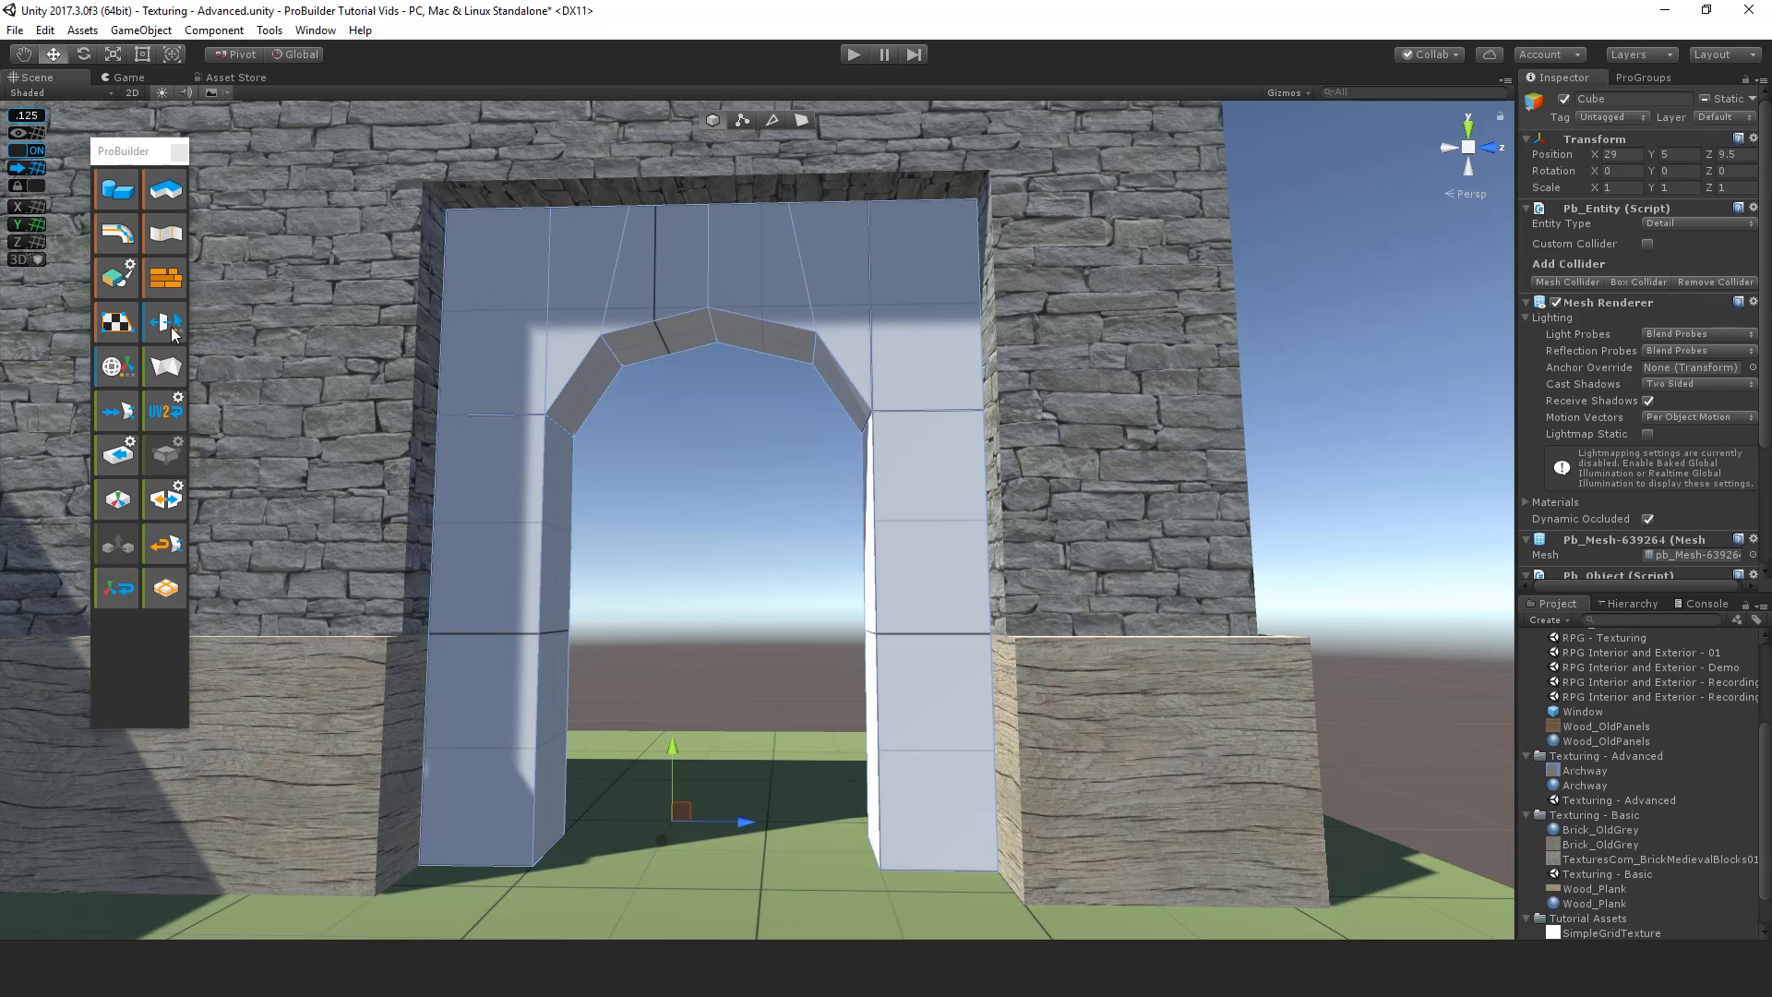
left_click(113, 333)
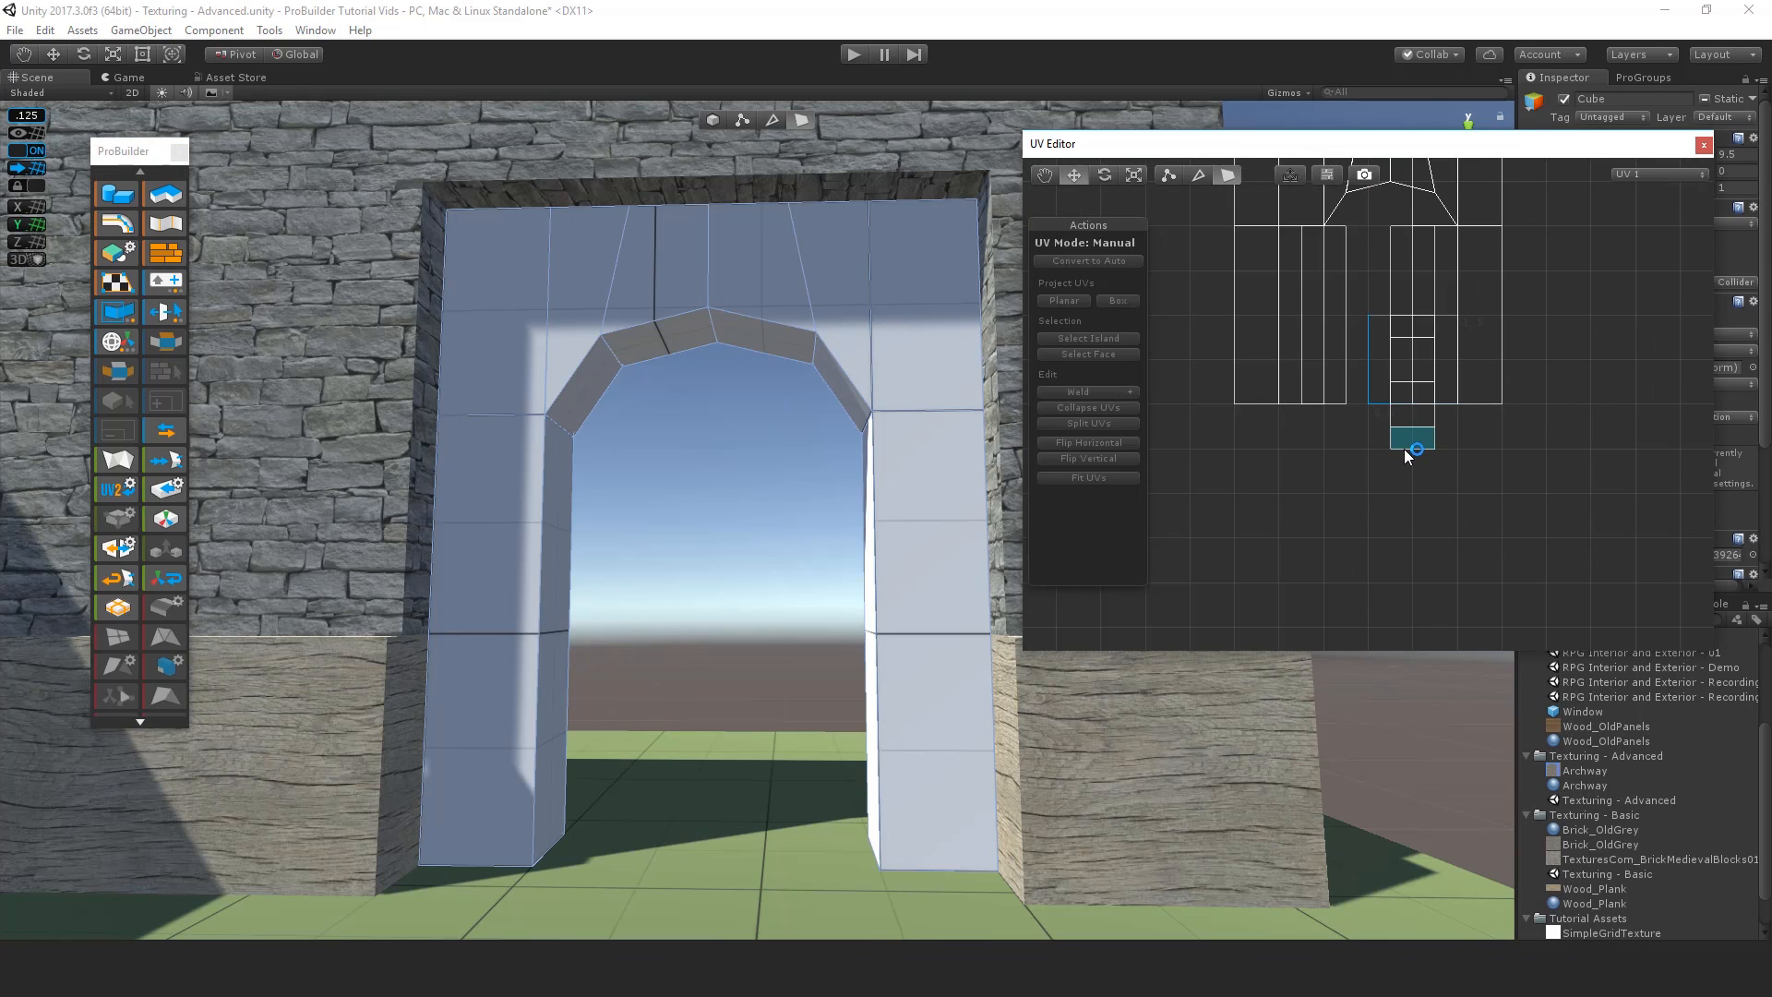
left_click_drag(1285, 317, 1563, 594)
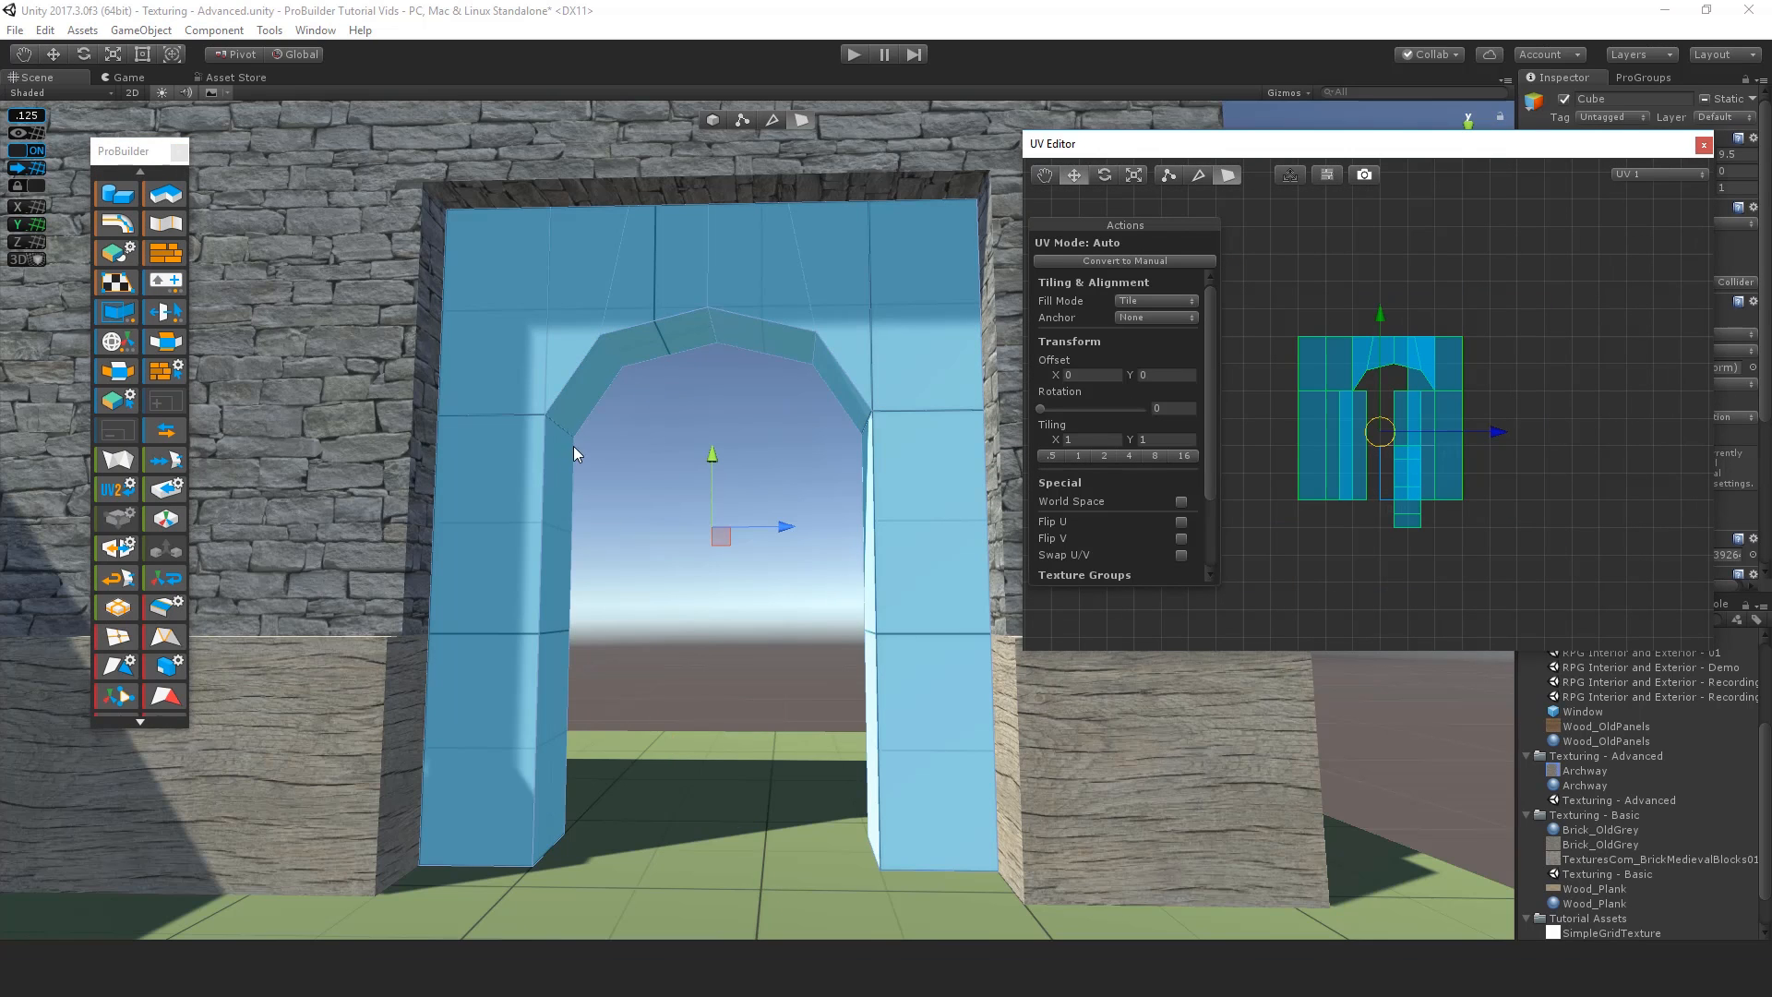
Step: Return to object-level editing and apply the Archway material to the whole doorway arch
left_click_drag(573, 448, 975, 524, "alt")
left_click_drag(879, 699, 406, 657, "alt")
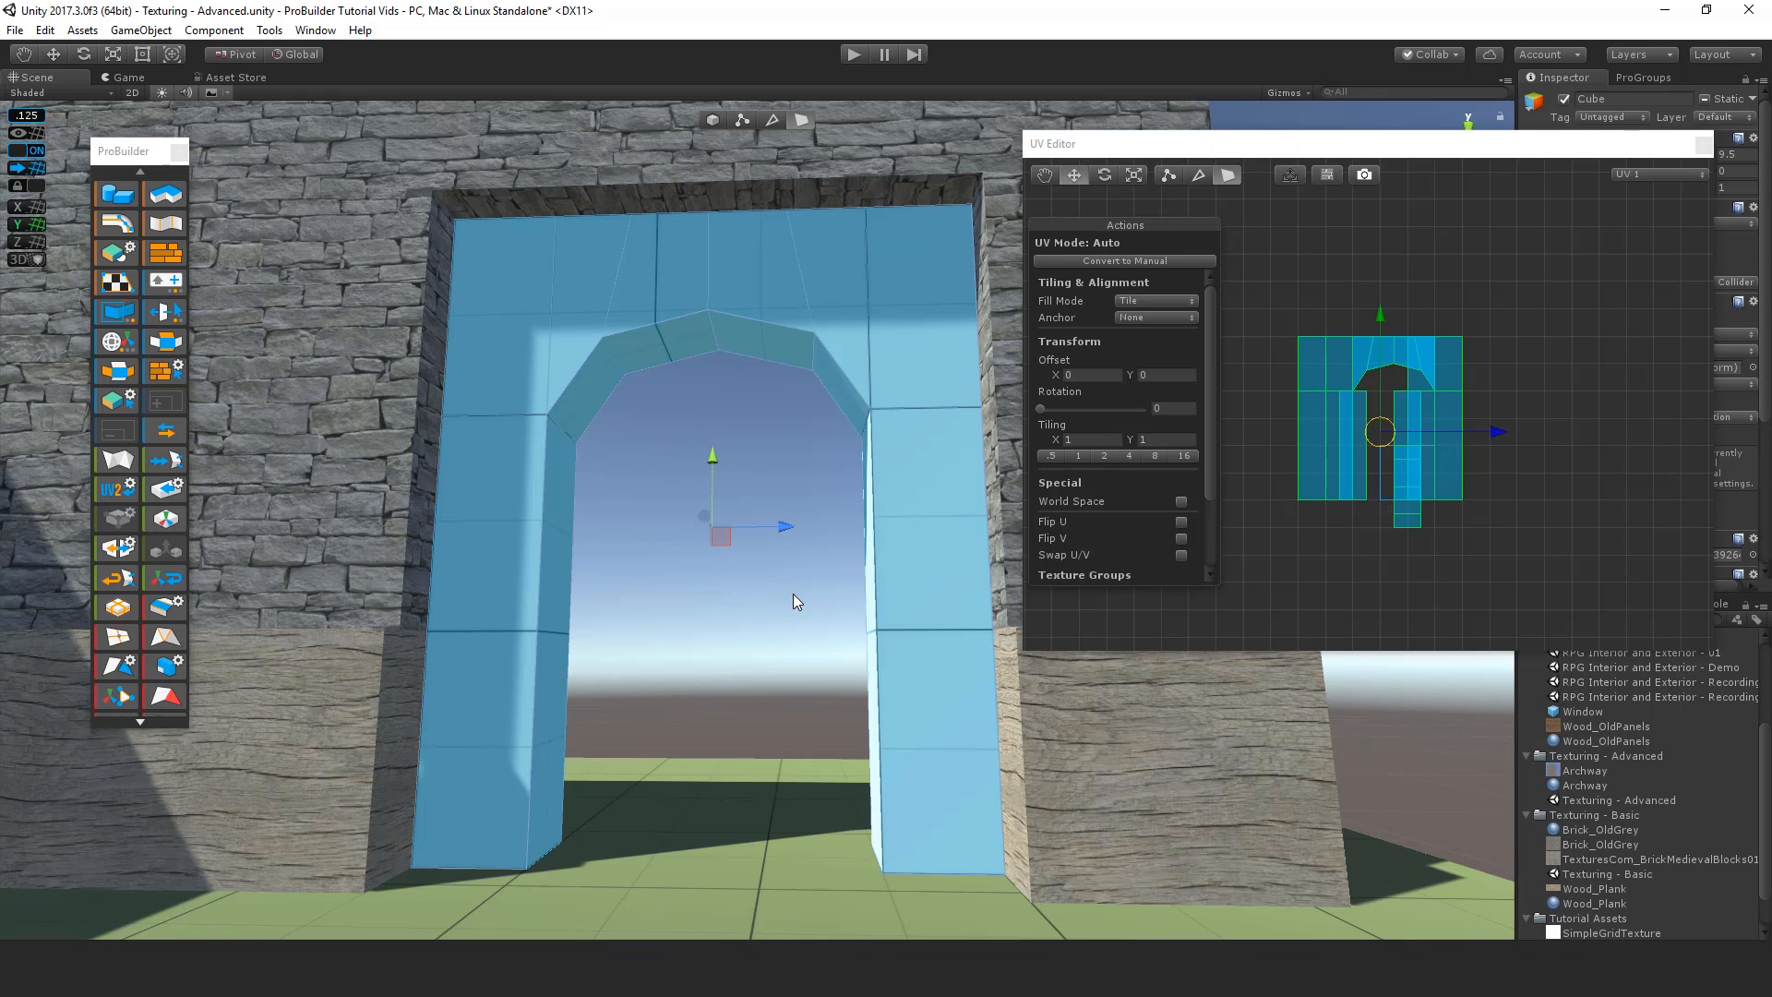
middle_click_drag(785, 593, 714, 552)
left_click(714, 122)
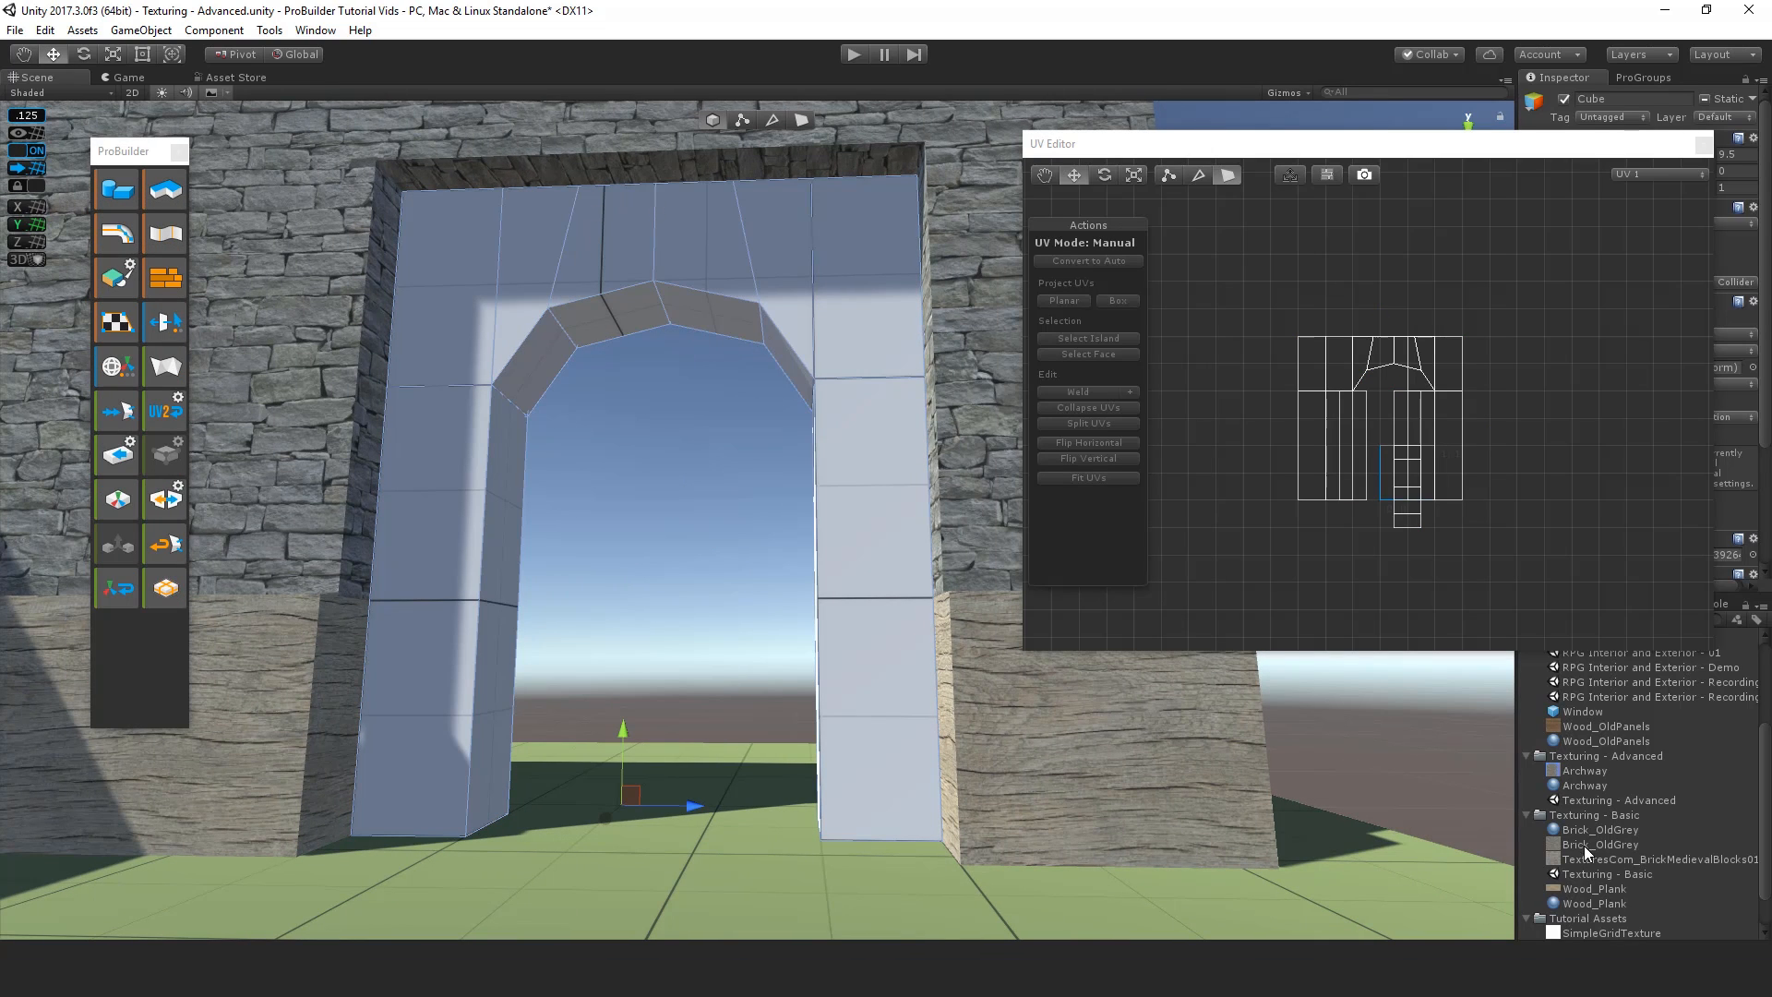
left_click_drag(1589, 786, 468, 340)
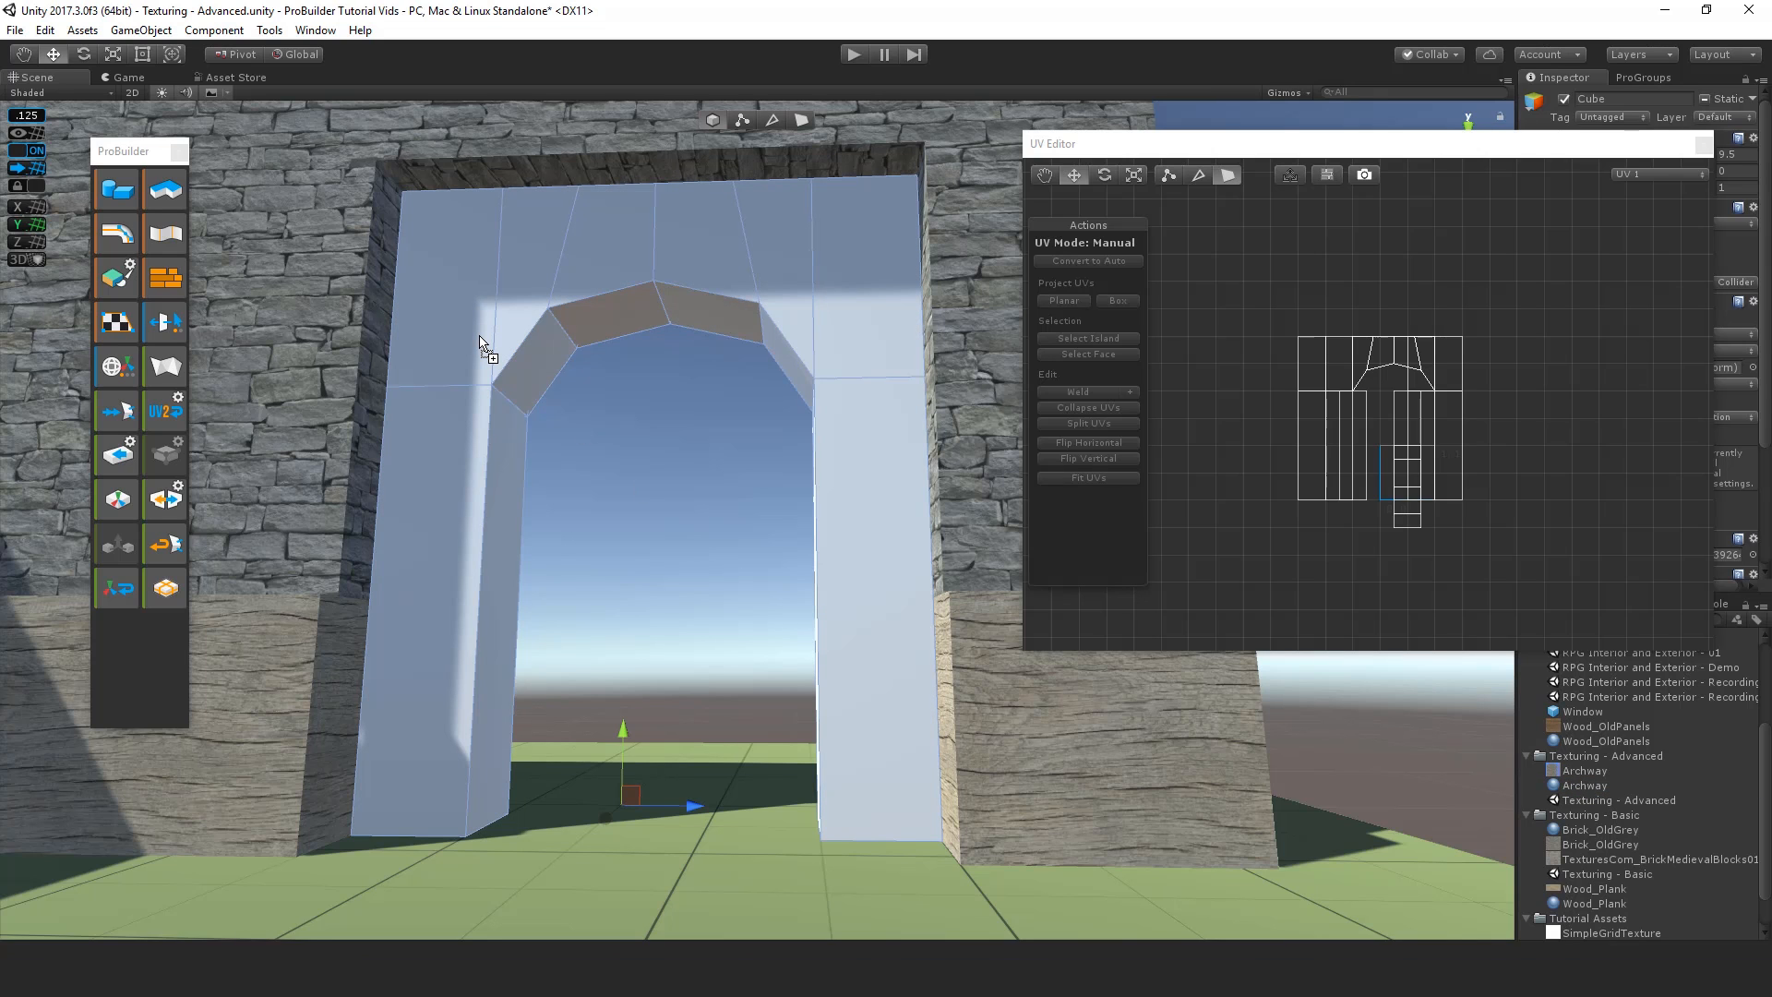
left_click_drag(480, 341, 526, 286)
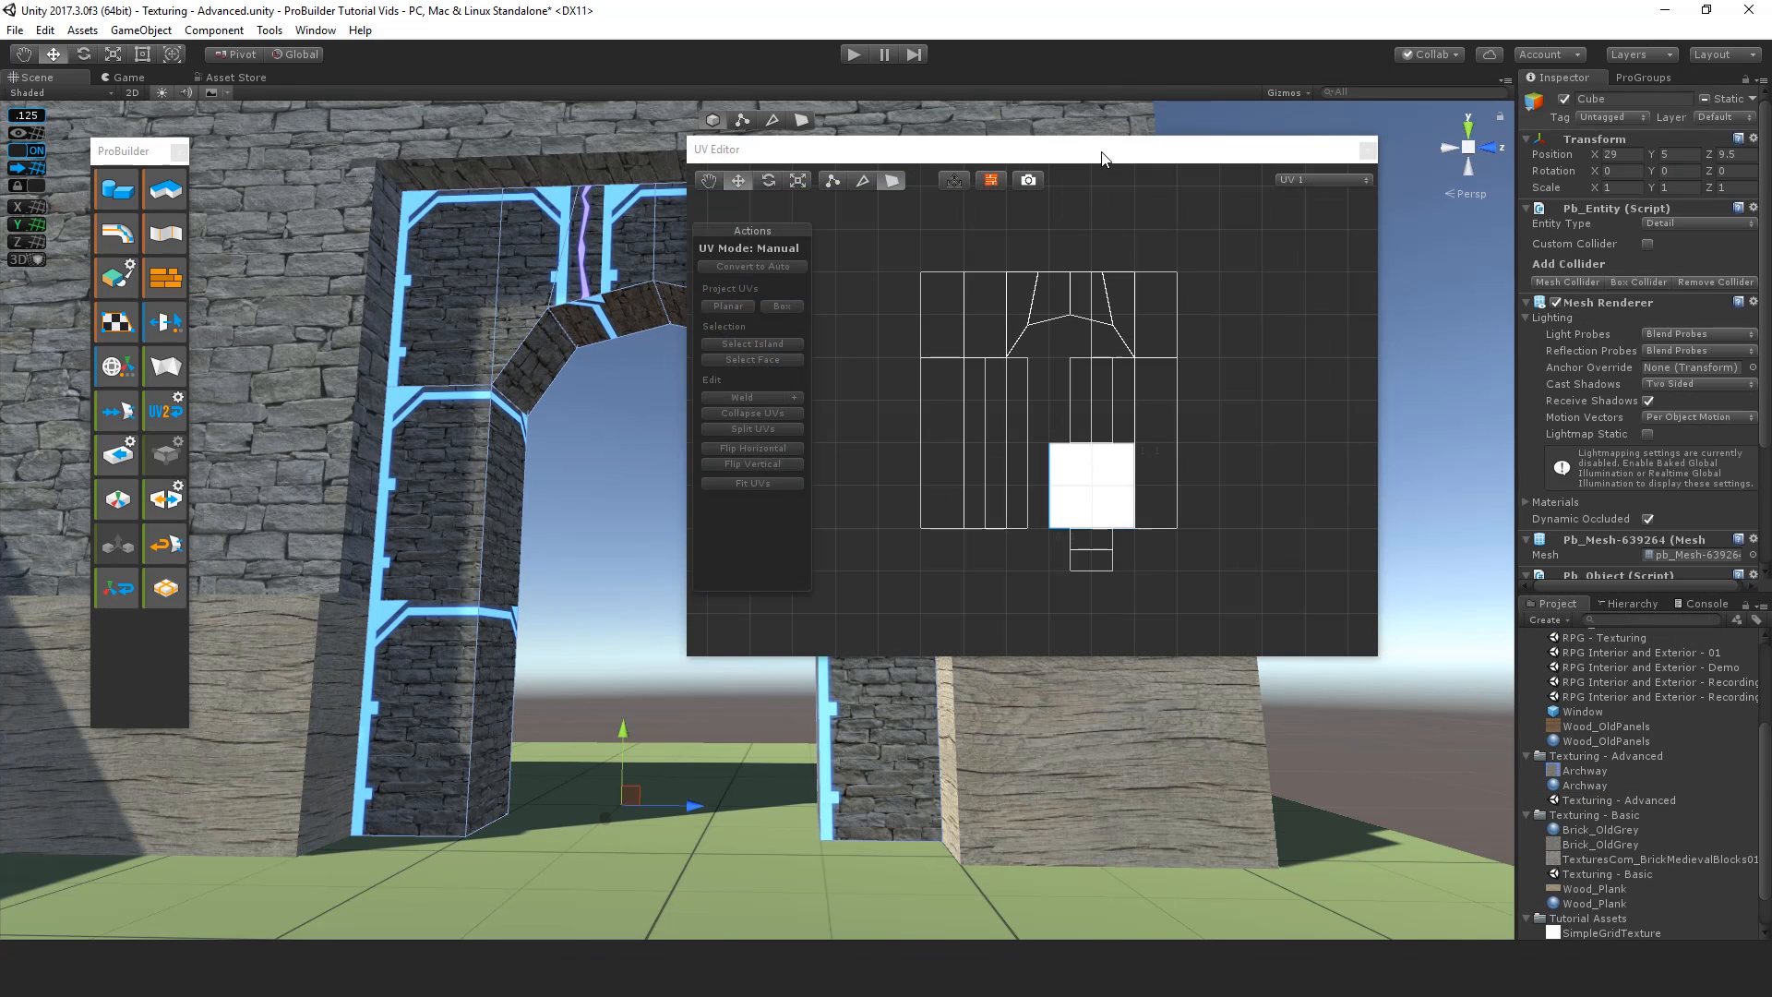
Step: Select all of the arch's UV faces and examine how they lie over the texture preview in the UV Editor
left_click_drag(1103, 153, 1450, 417)
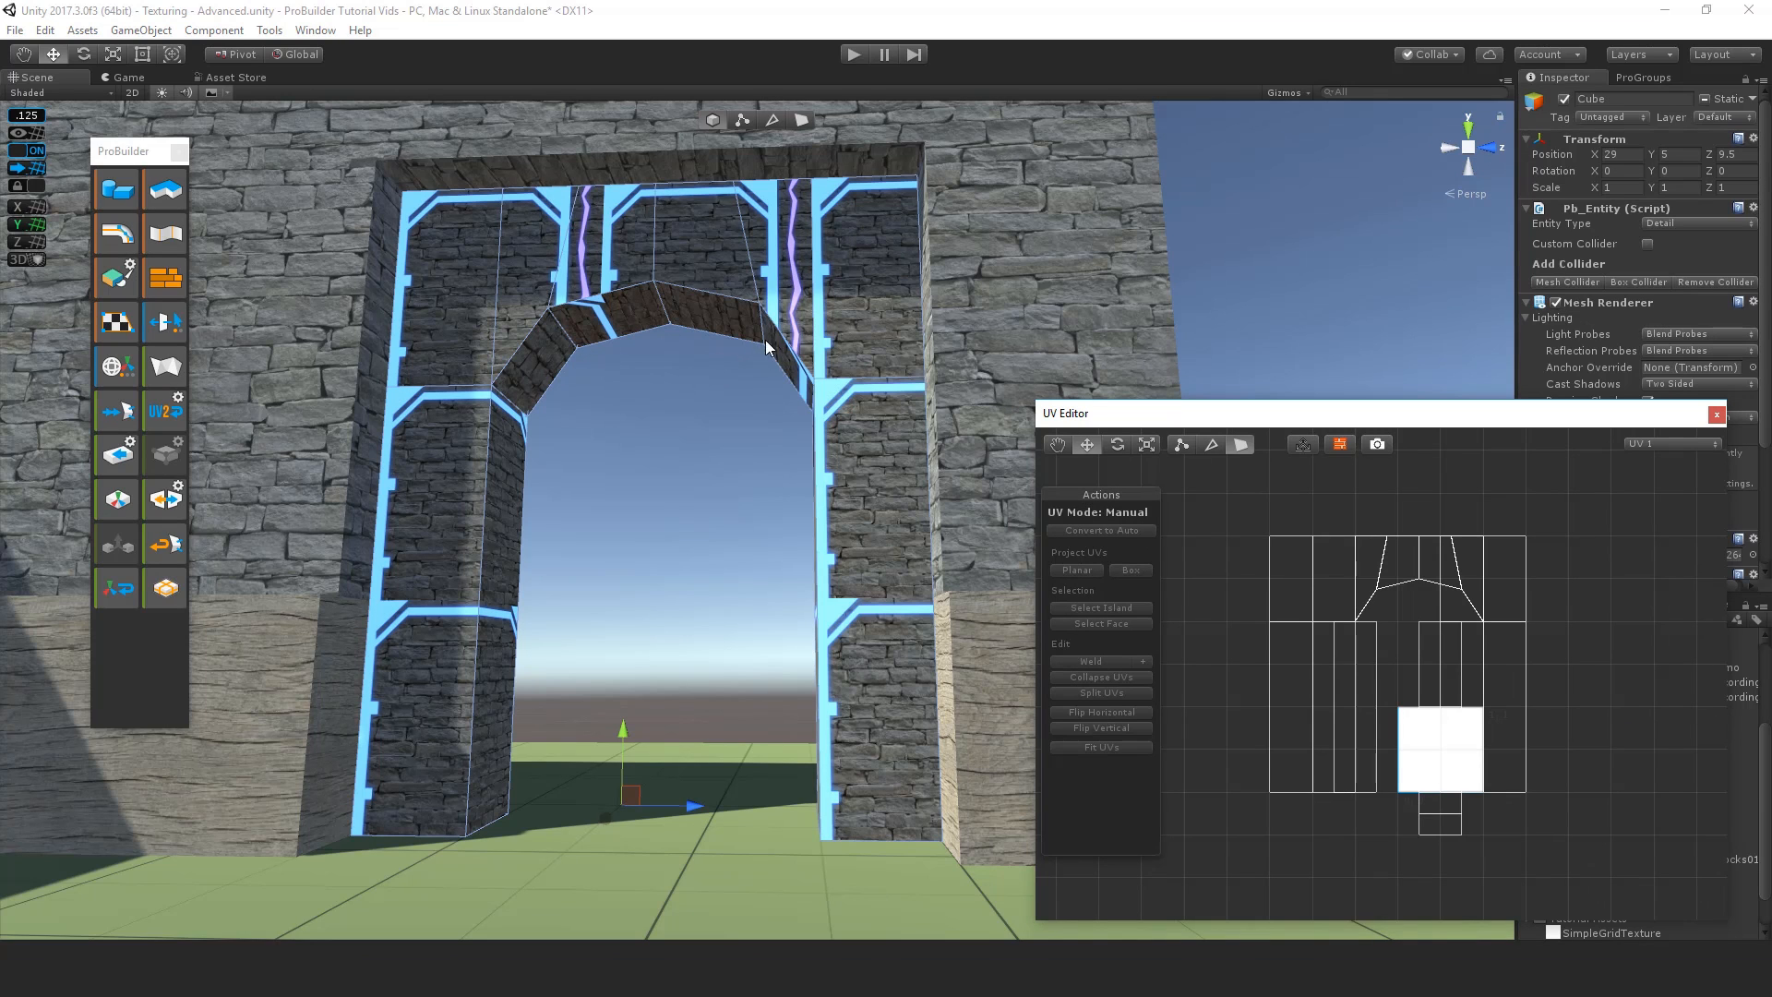
left_click_drag(1446, 422, 1443, 191)
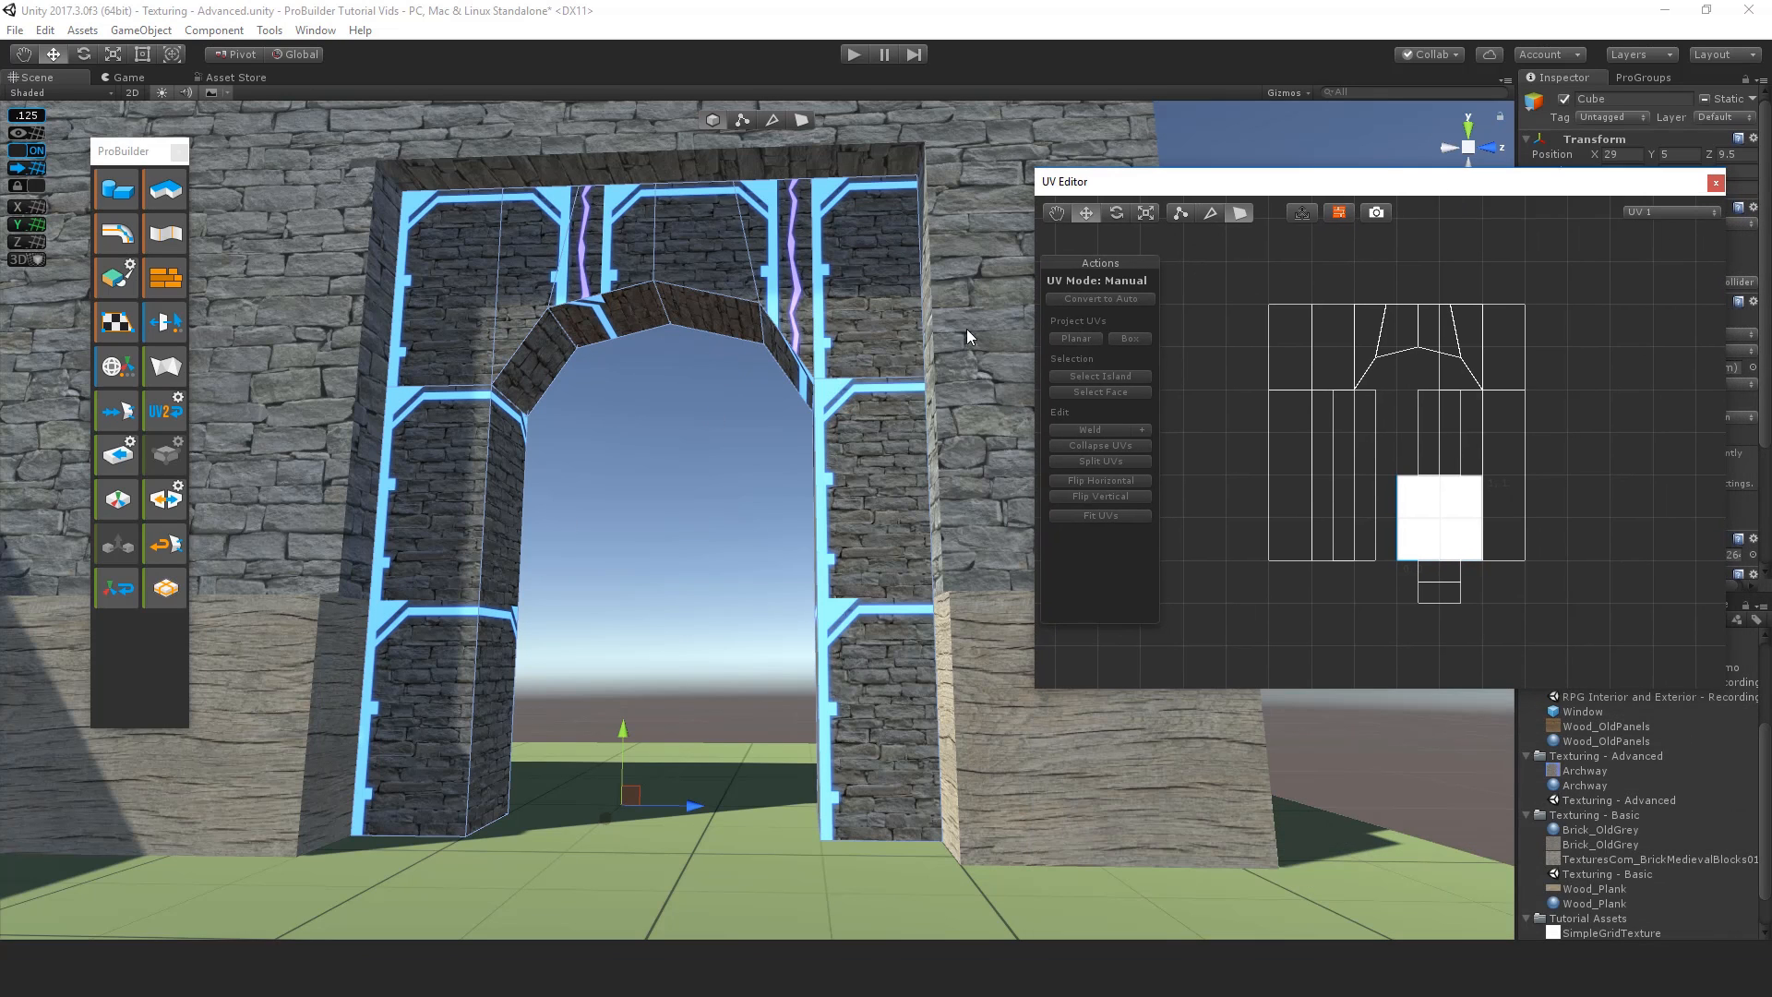
left_click_drag(1229, 268, 1659, 680)
scroll(1425, 574, "up", 3)
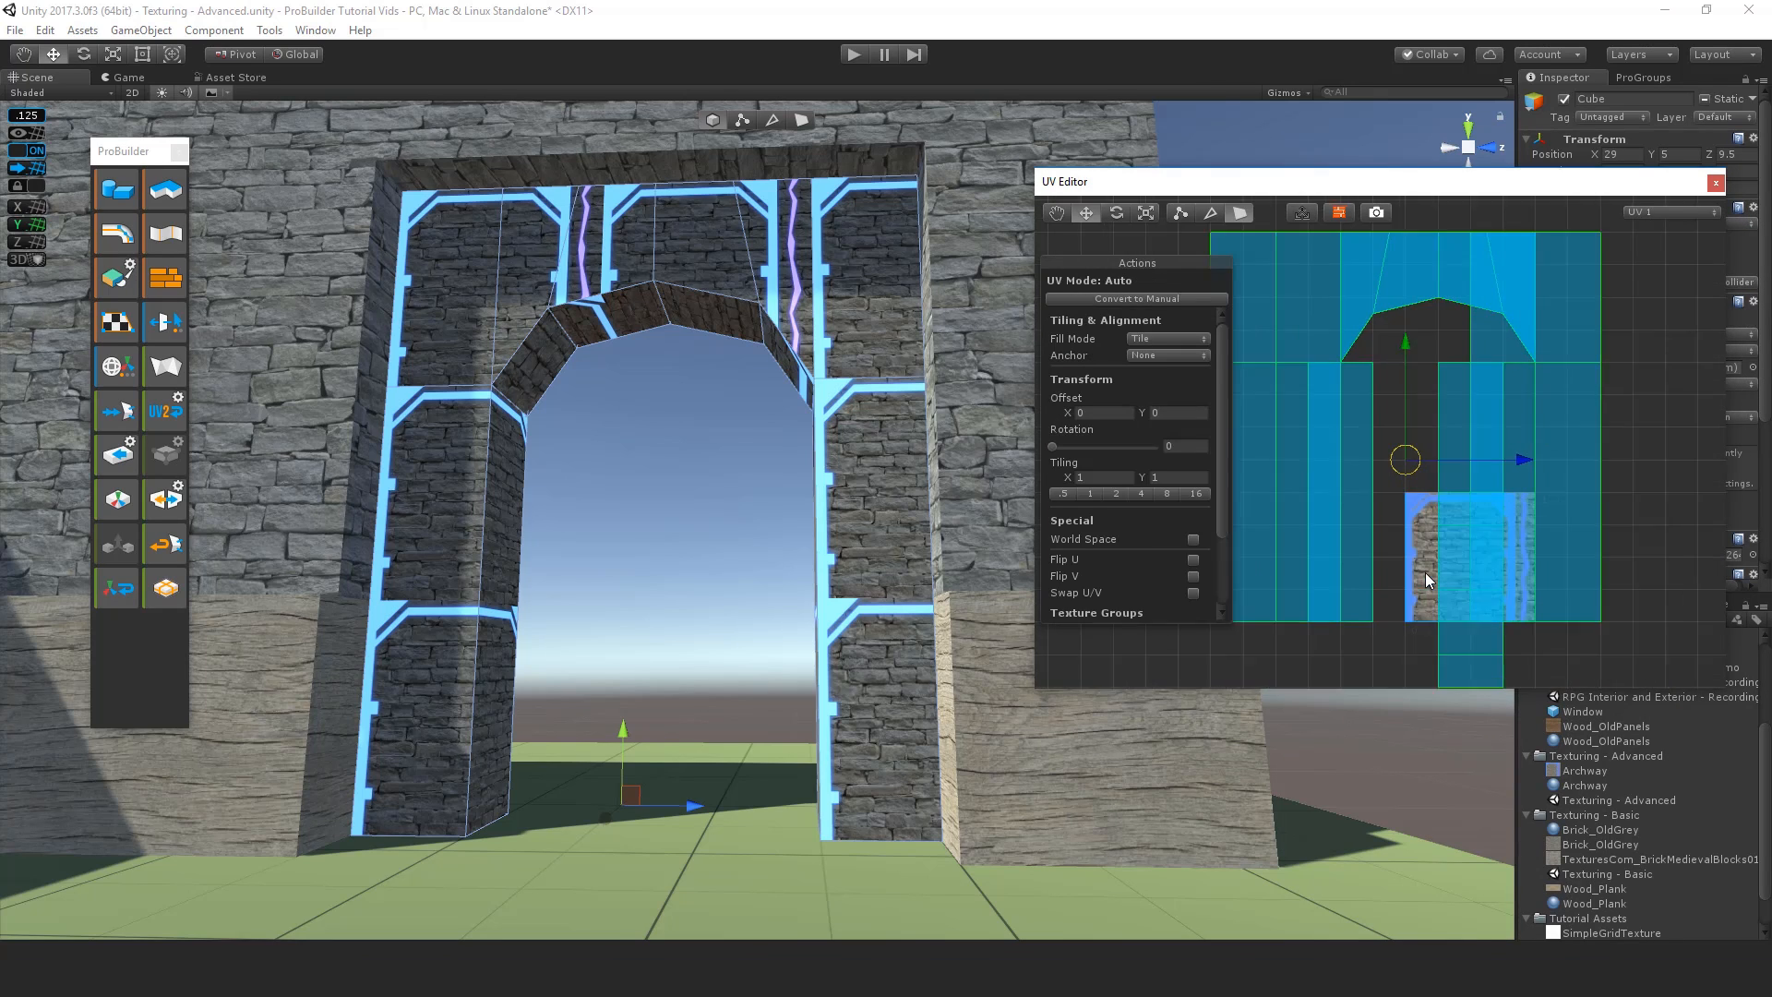
scroll(1425, 575, "up", 3)
middle_click_drag(1425, 572, 1337, 398)
scroll(1398, 507, "up", 2)
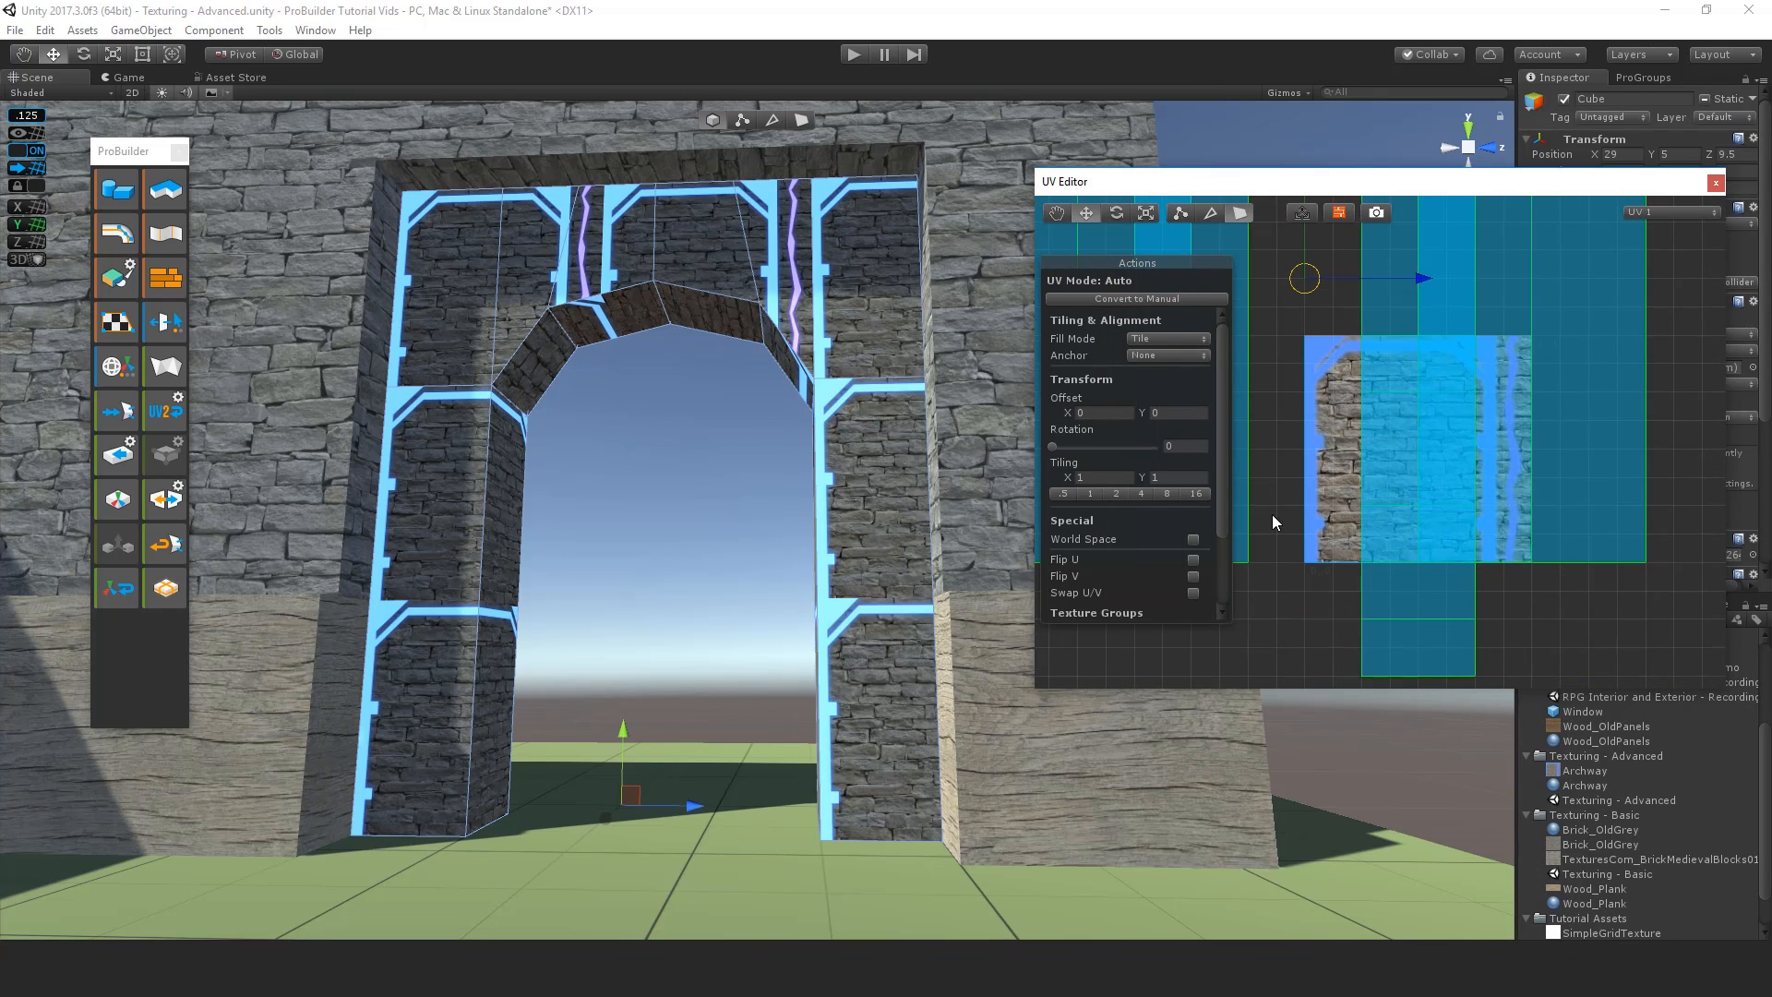
Step: Toggle the UV Editor's texture preview off and on, leave it shown, and inspect the painted texture beneath the selected UVs
left_click_drag(1411, 184, 973, 210)
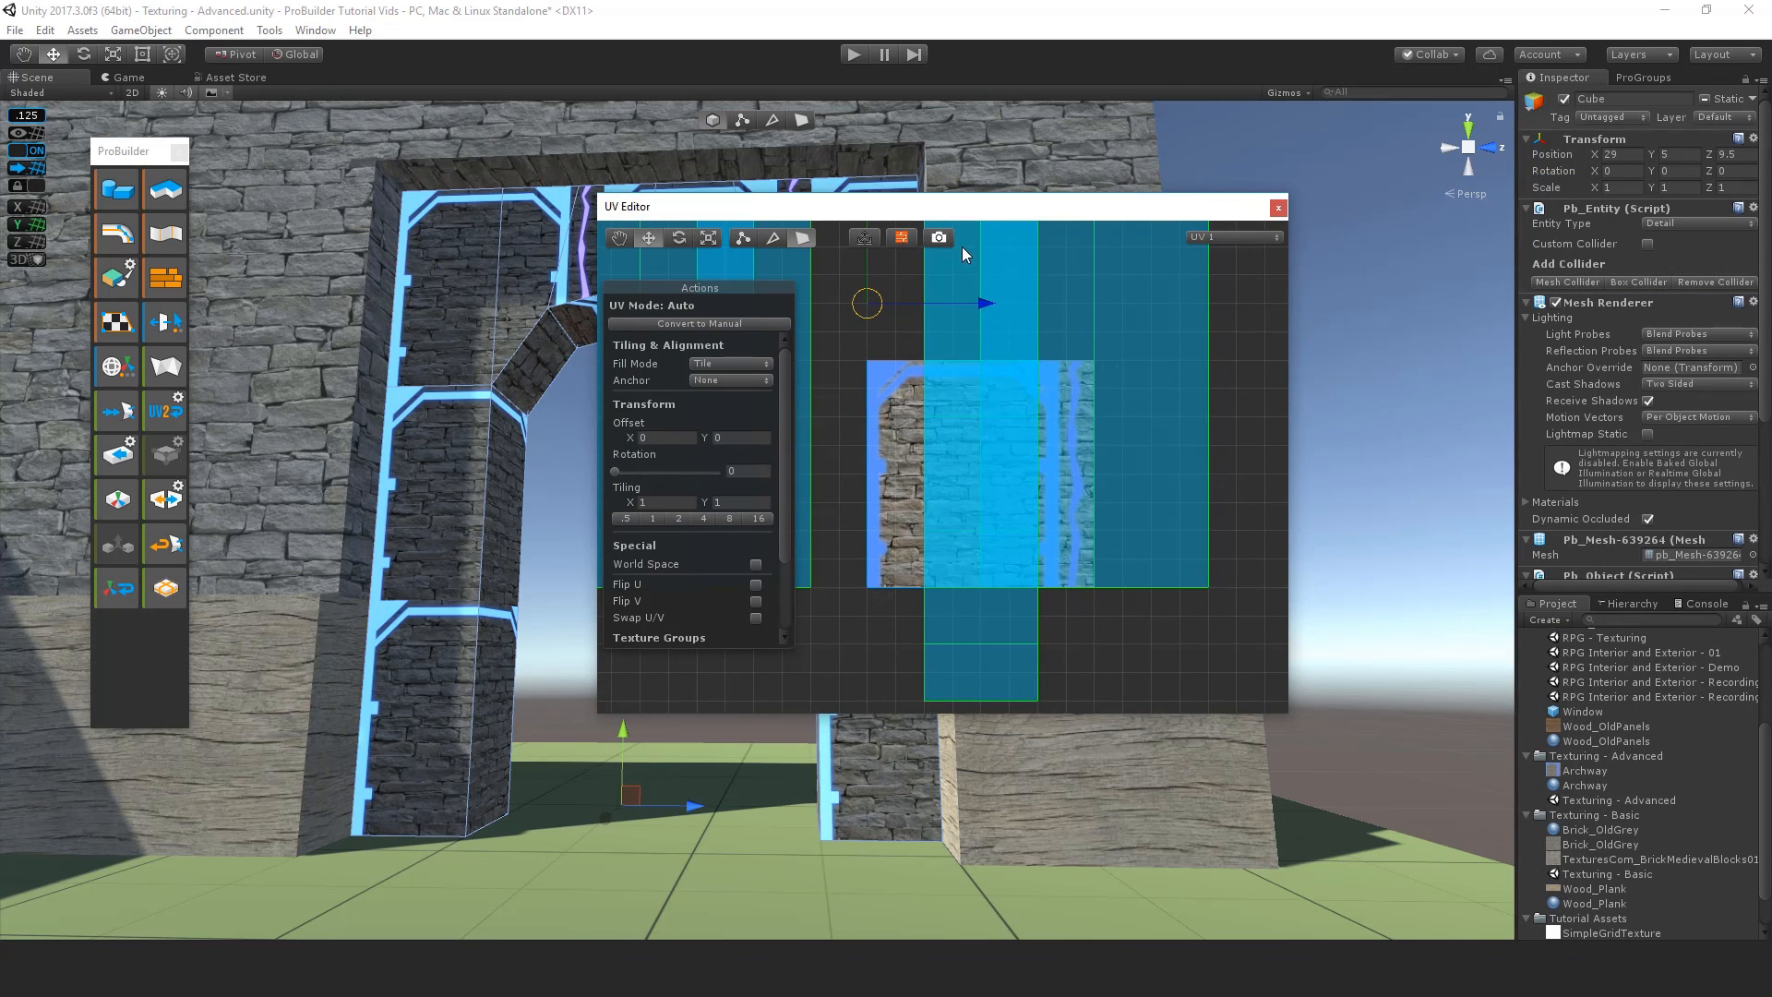
left_click(904, 239)
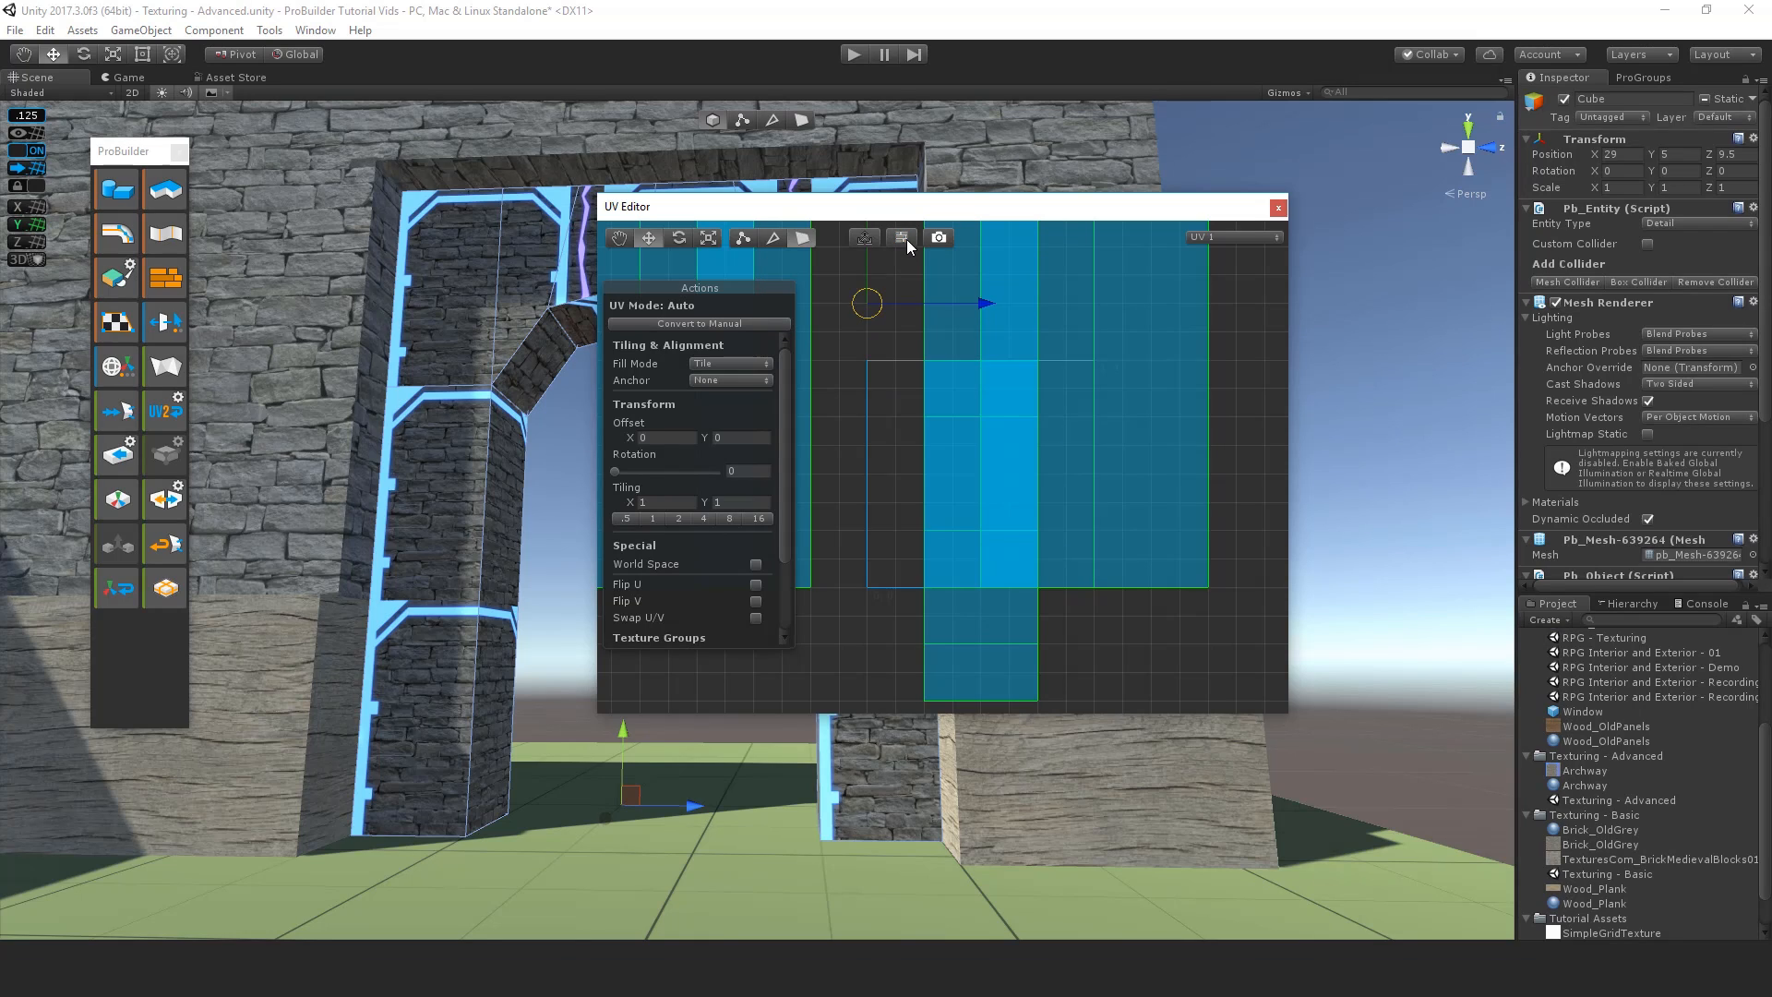
left_click(904, 239)
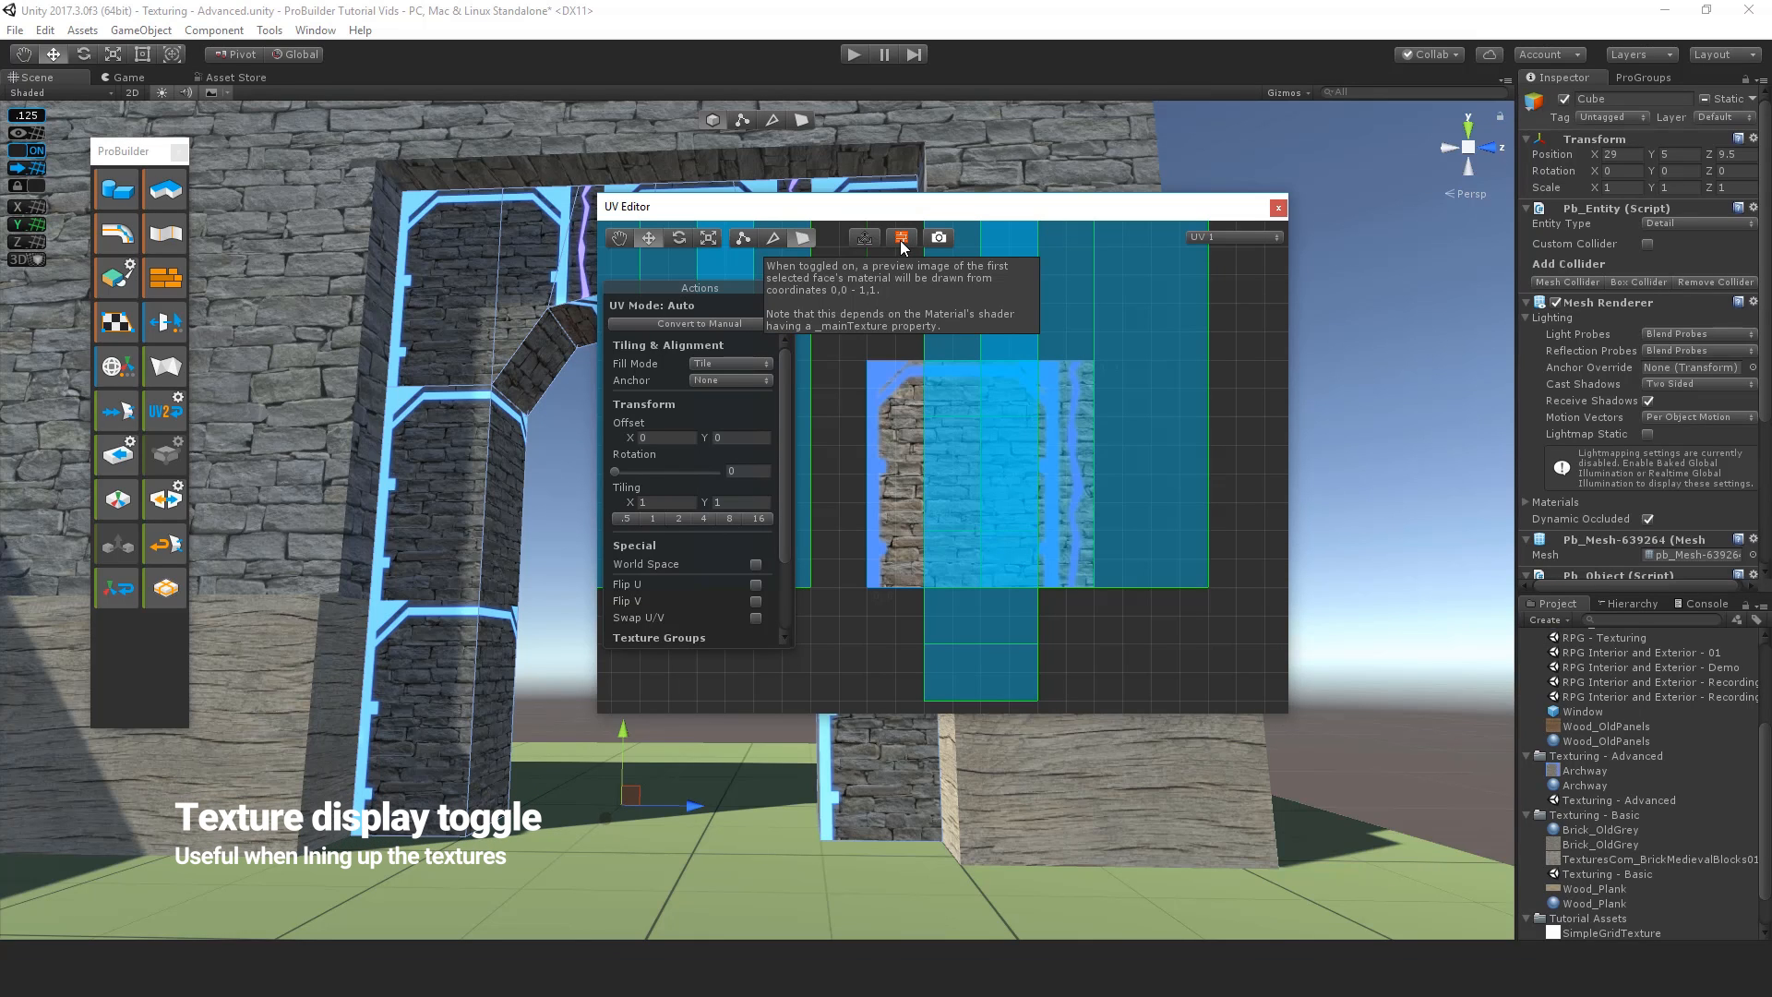
left_click(902, 242)
left_click(902, 242)
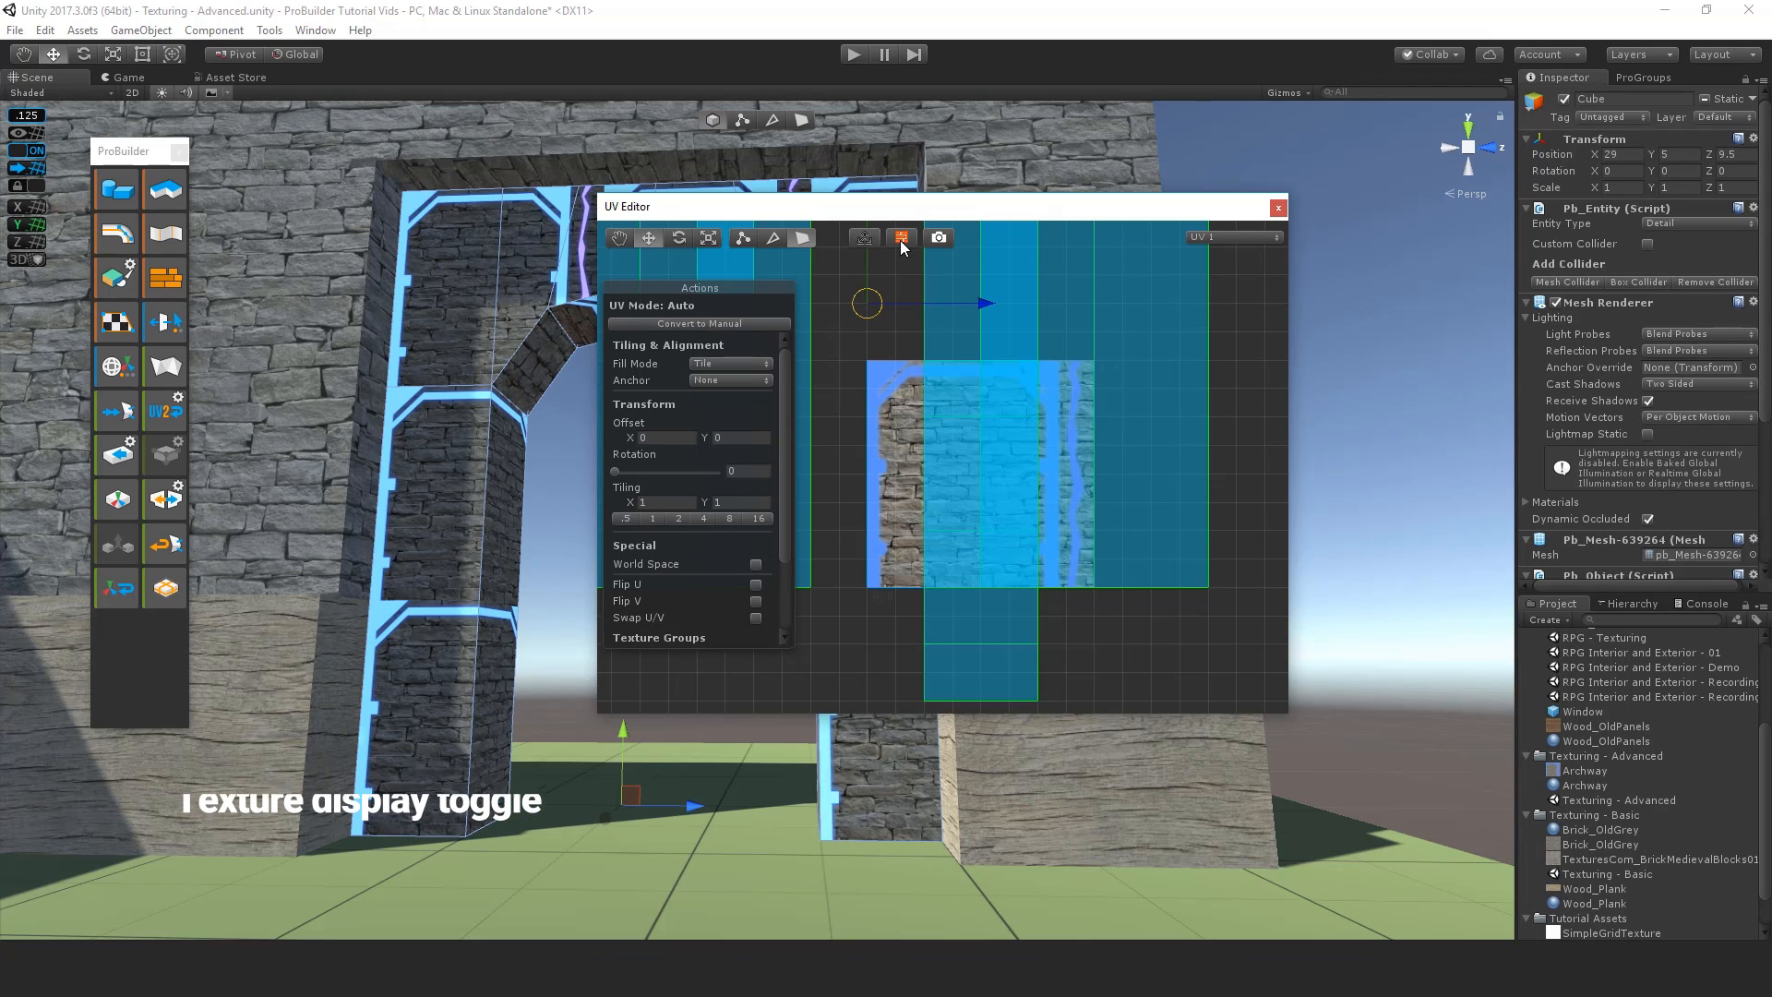
scroll(936, 578, "up", 3)
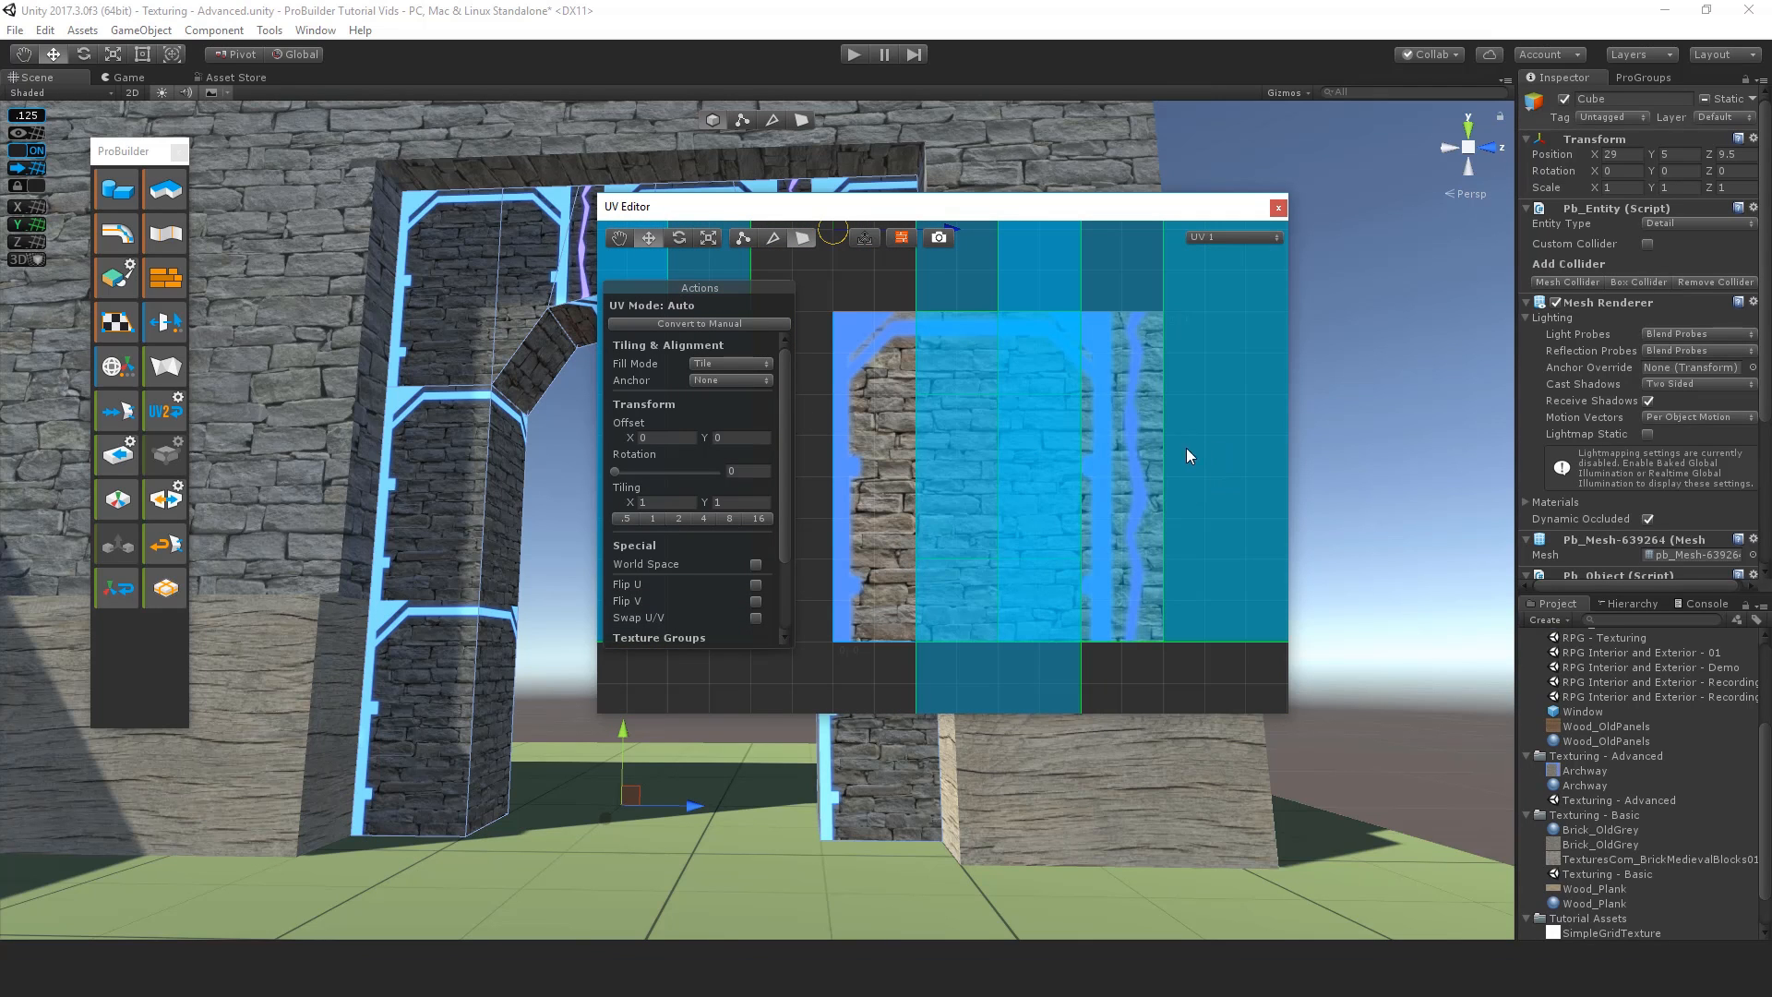
Step: Move the UV Editor window clear of the arch, reselect the archway object and switch to face-level editing
left_click_drag(1000, 207, 1311, 204)
left_click(439, 685)
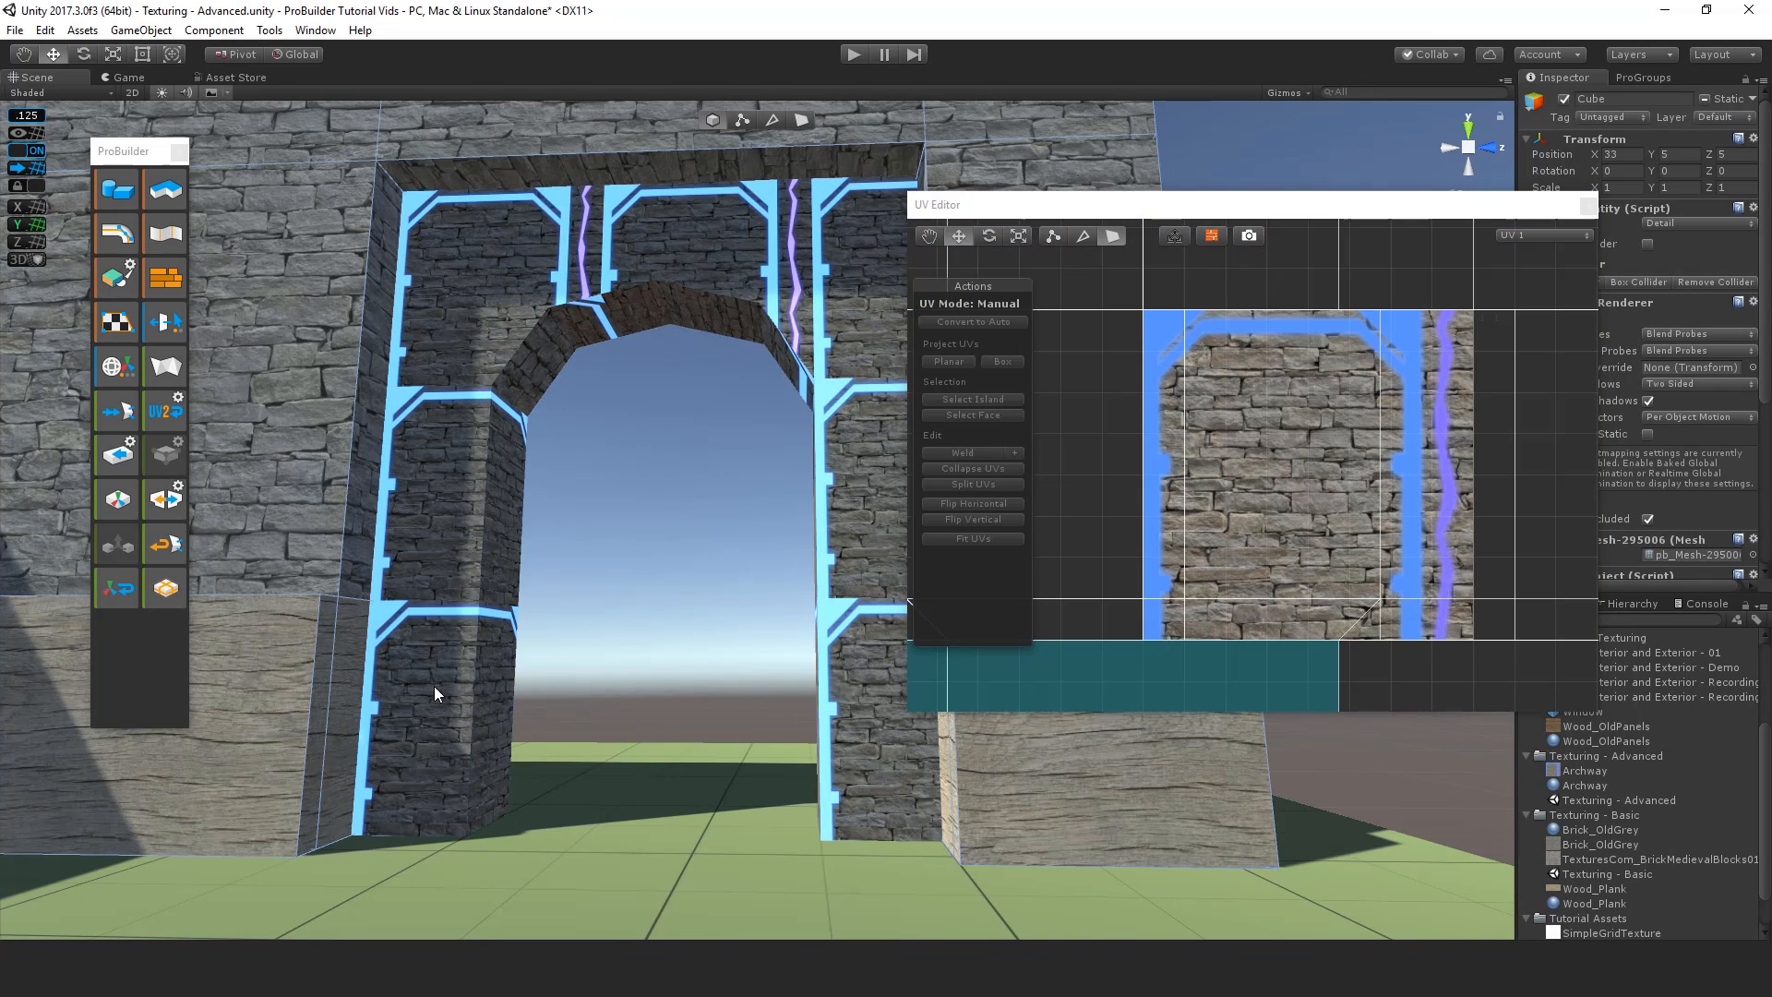
left_click(455, 409)
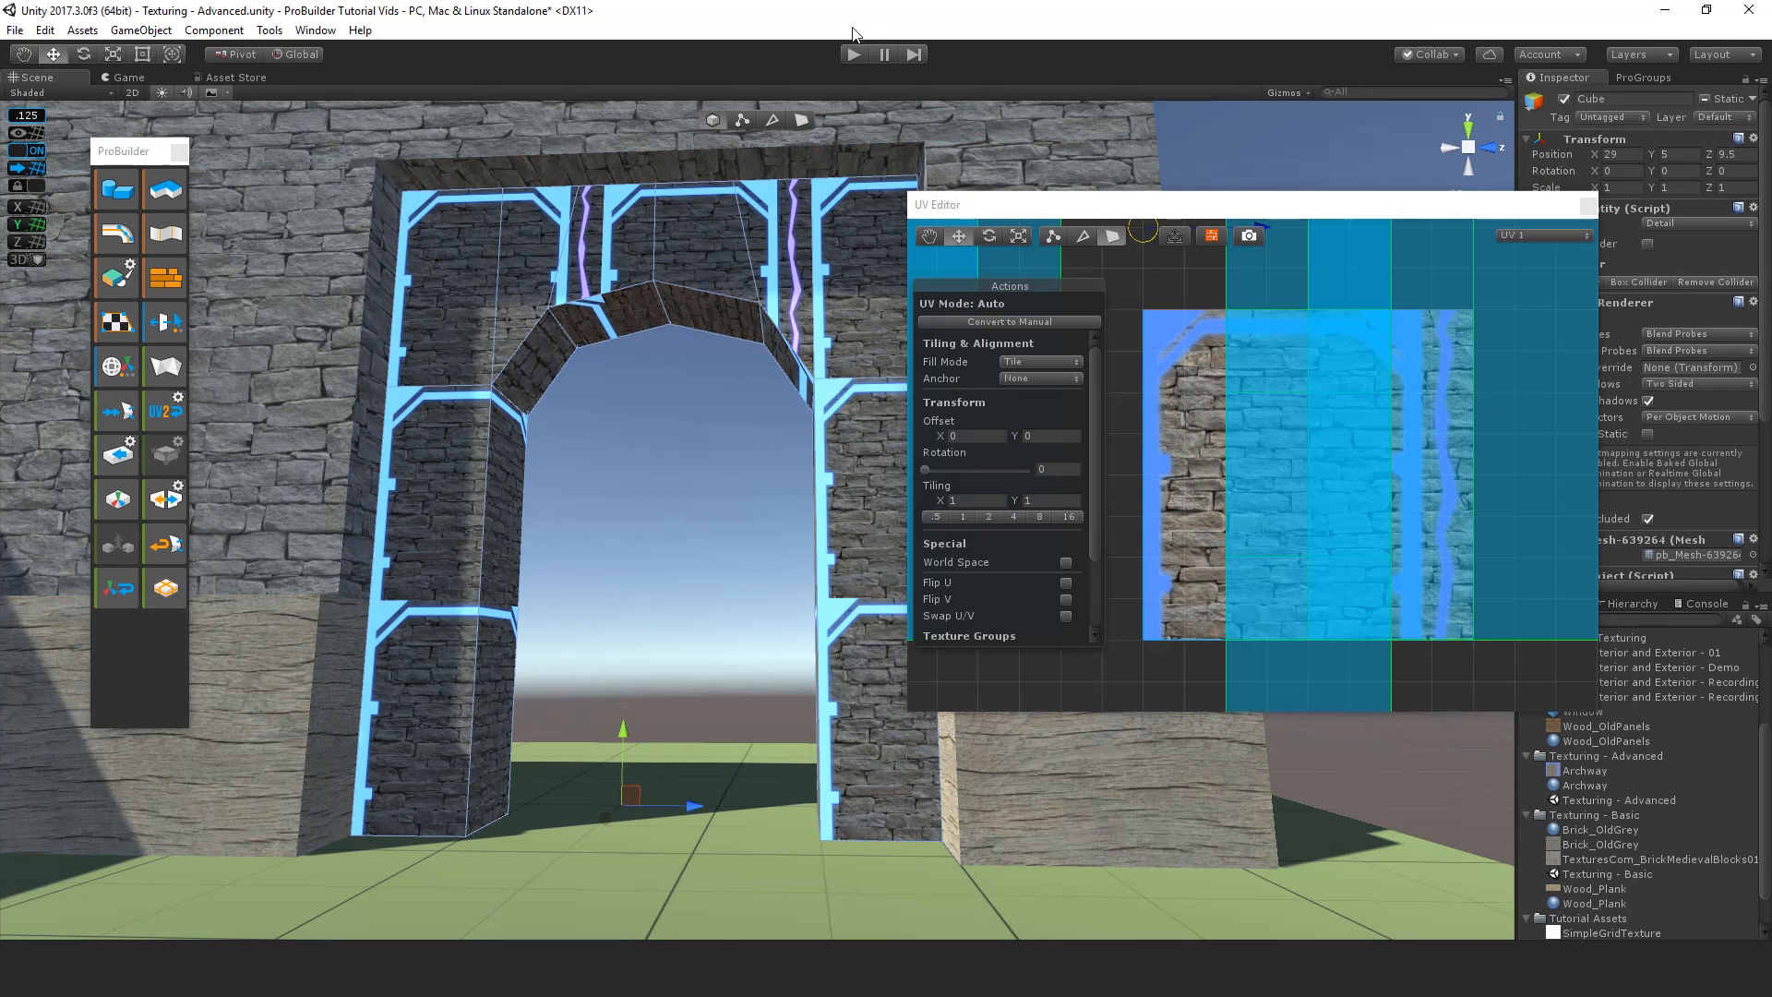
left_click(800, 121)
Step: Pick individual front faces of the arch's leg, crown and far corner to examine where their UVs lie on the texture
left_click(429, 657)
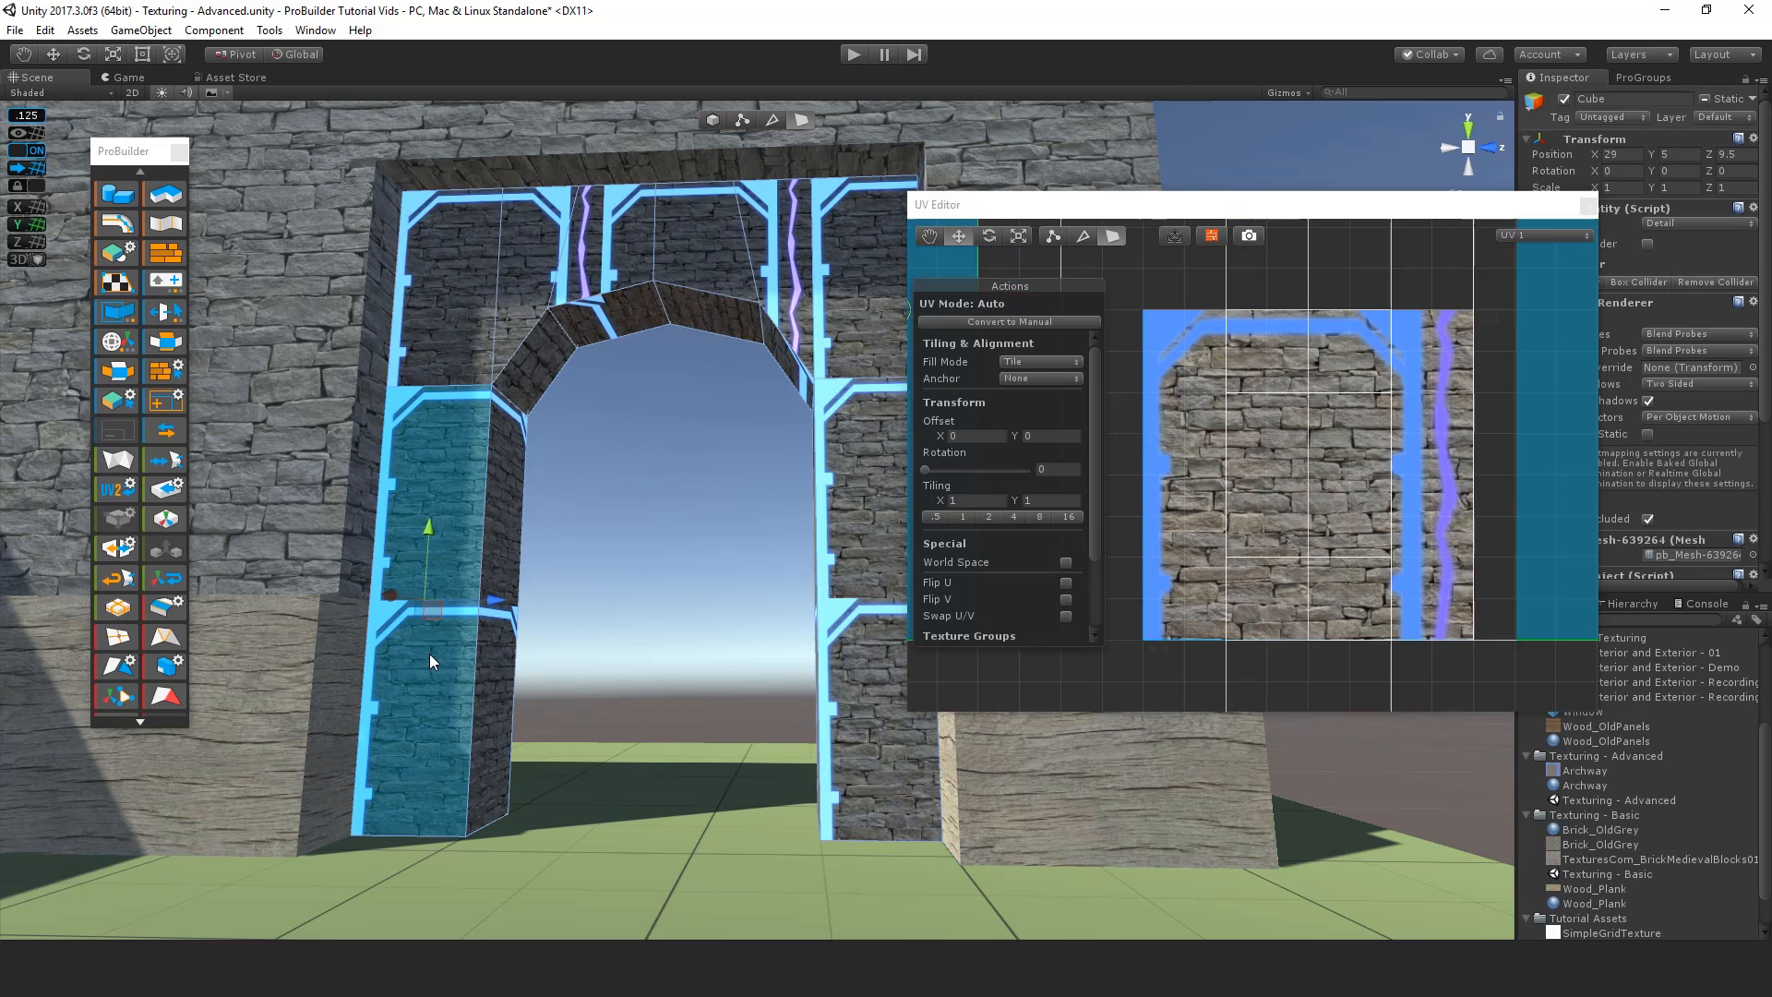
left_click(434, 233)
middle_click_drag(616, 240, 569, 247)
left_click(569, 247)
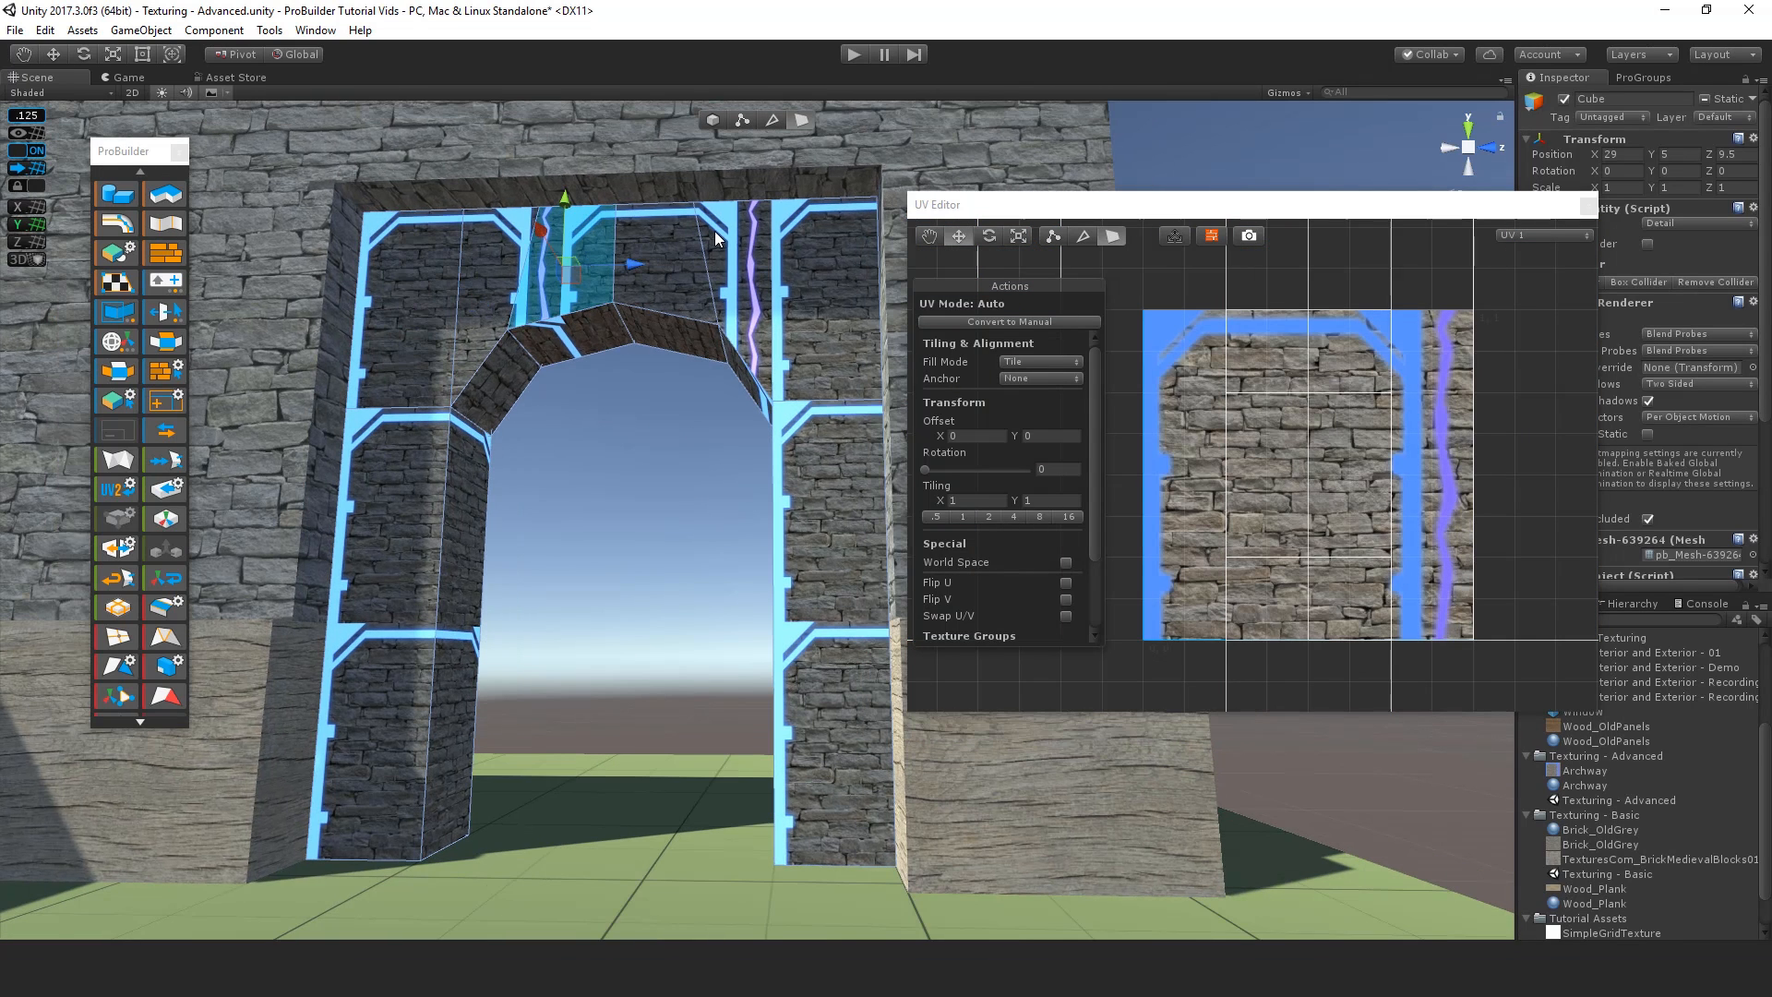
left_click(800, 275)
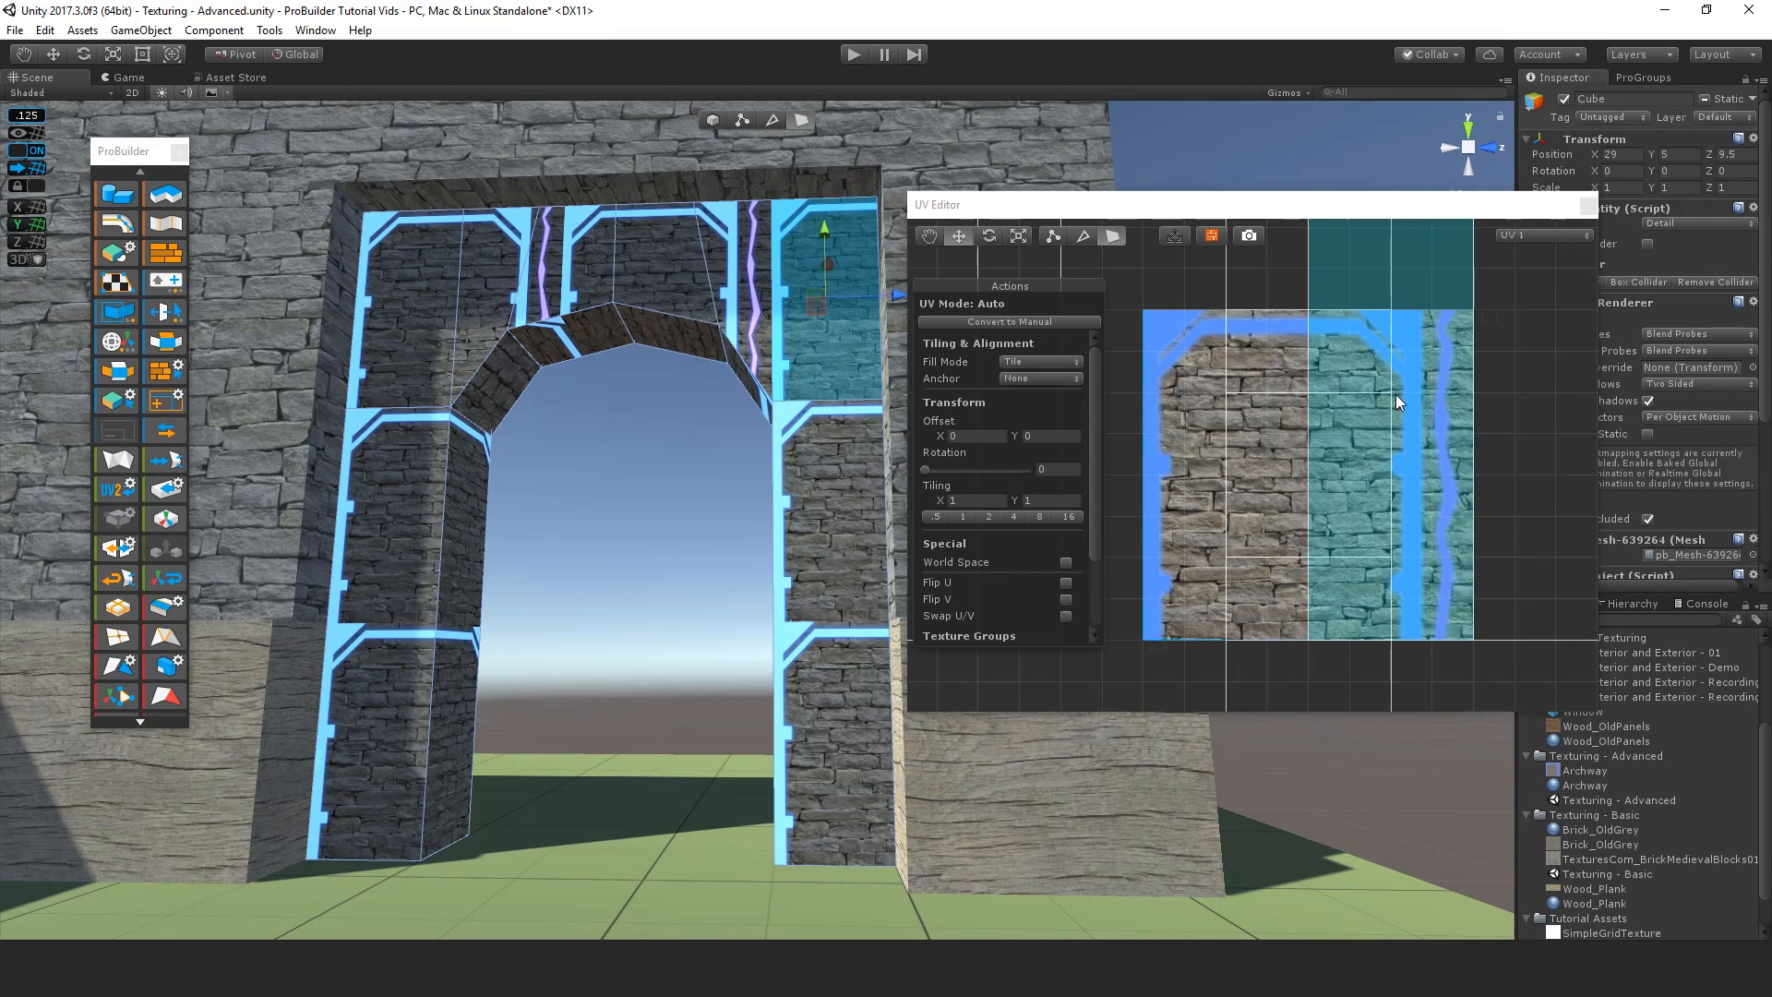
left_click(1408, 453)
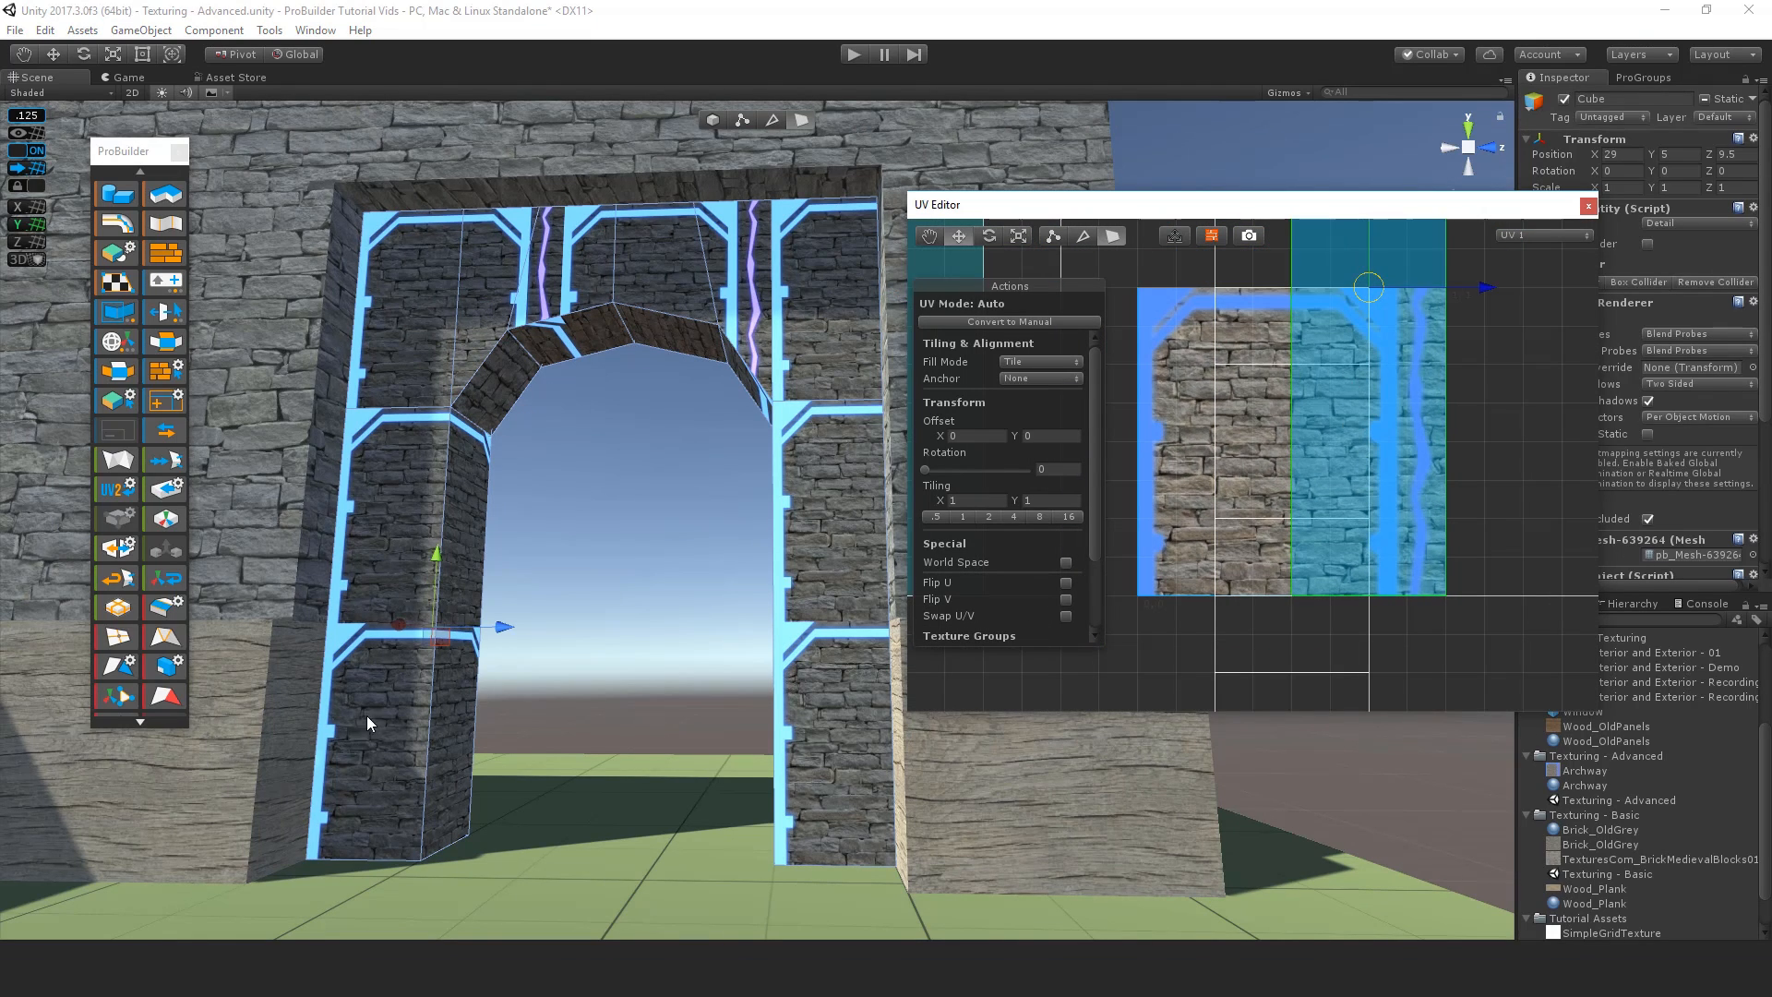
Step: Shift the left leg's front-face UVs to offset about X -0.714, Y 1.039, and the upper-left face's UVs to about X -0.738, Y 0.936
left_click(386, 761)
left_click(384, 754)
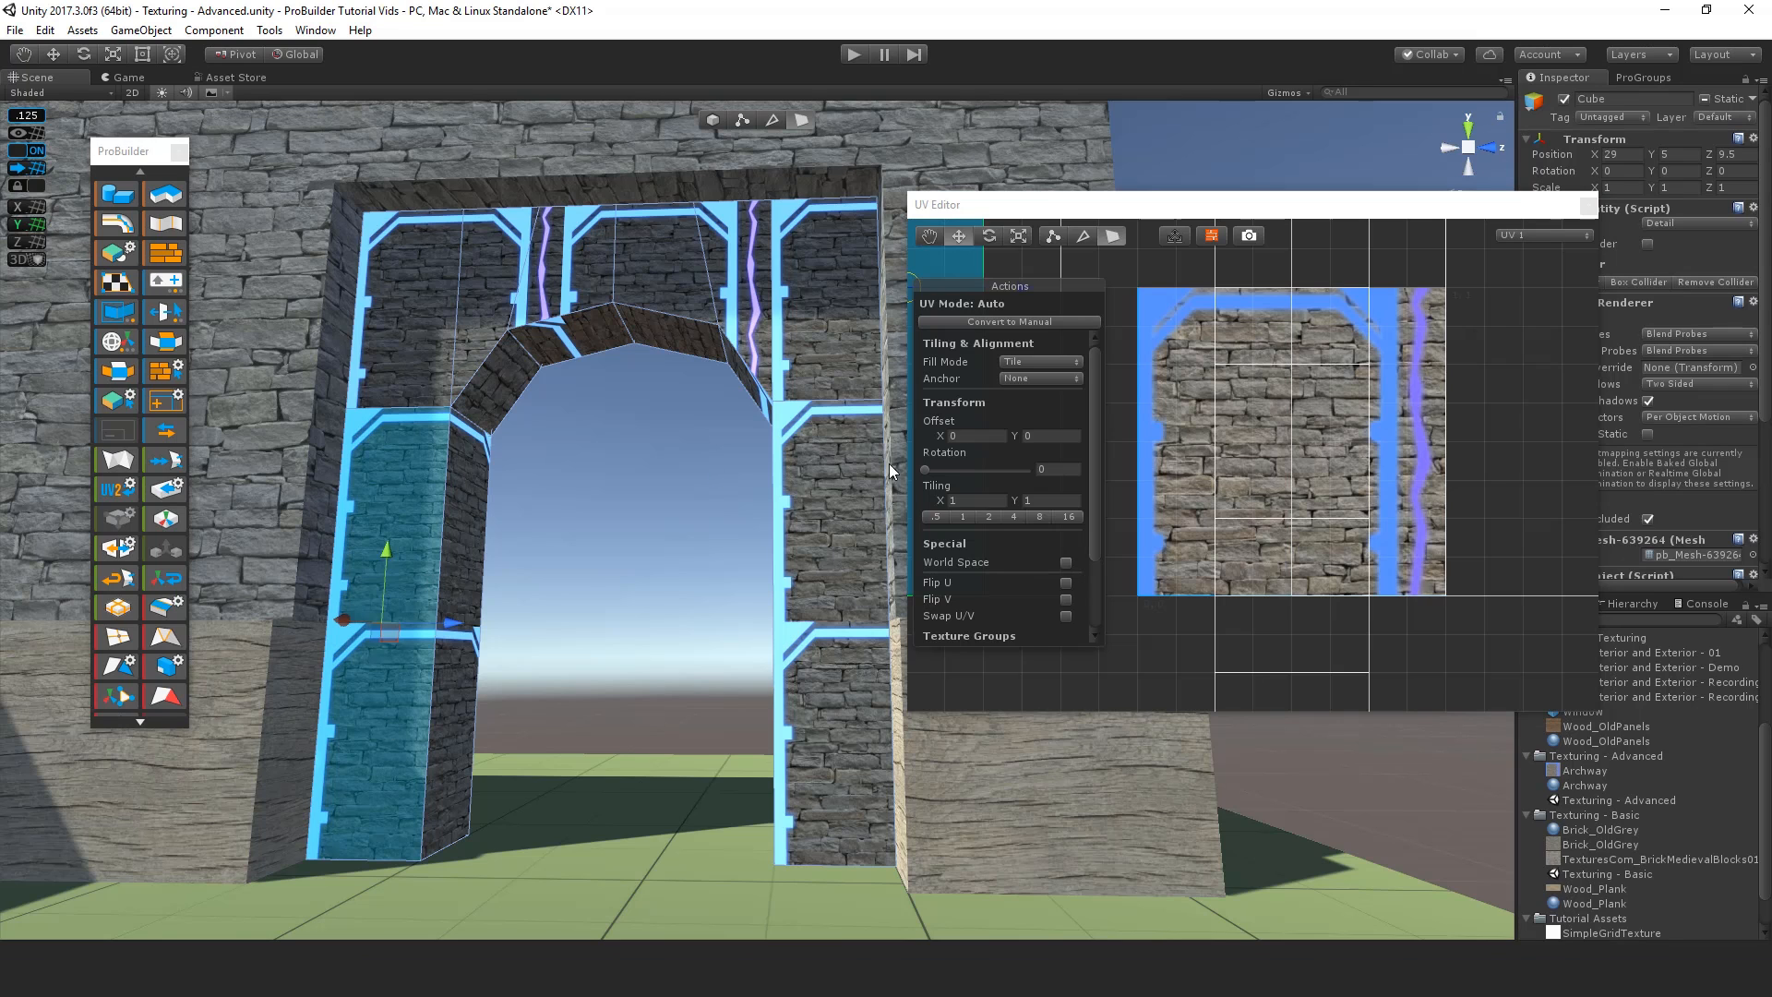
scroll(1285, 506, "down", 4)
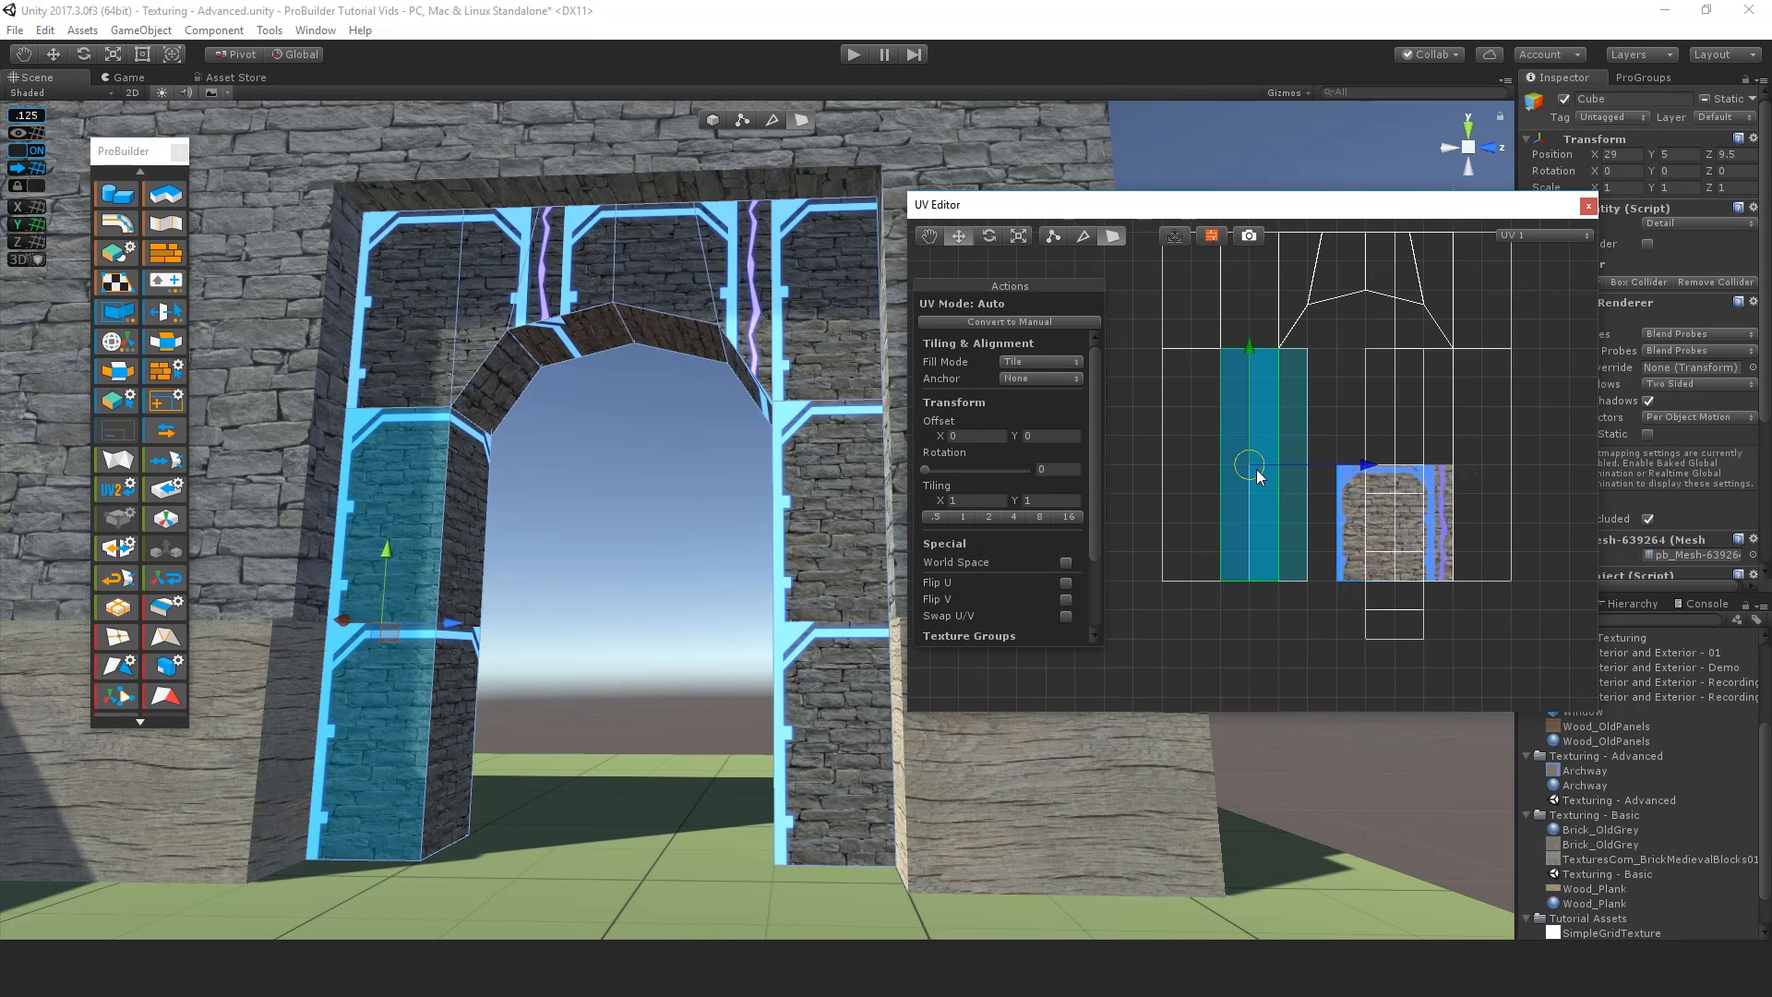
left_click_drag(1257, 475, 1340, 597)
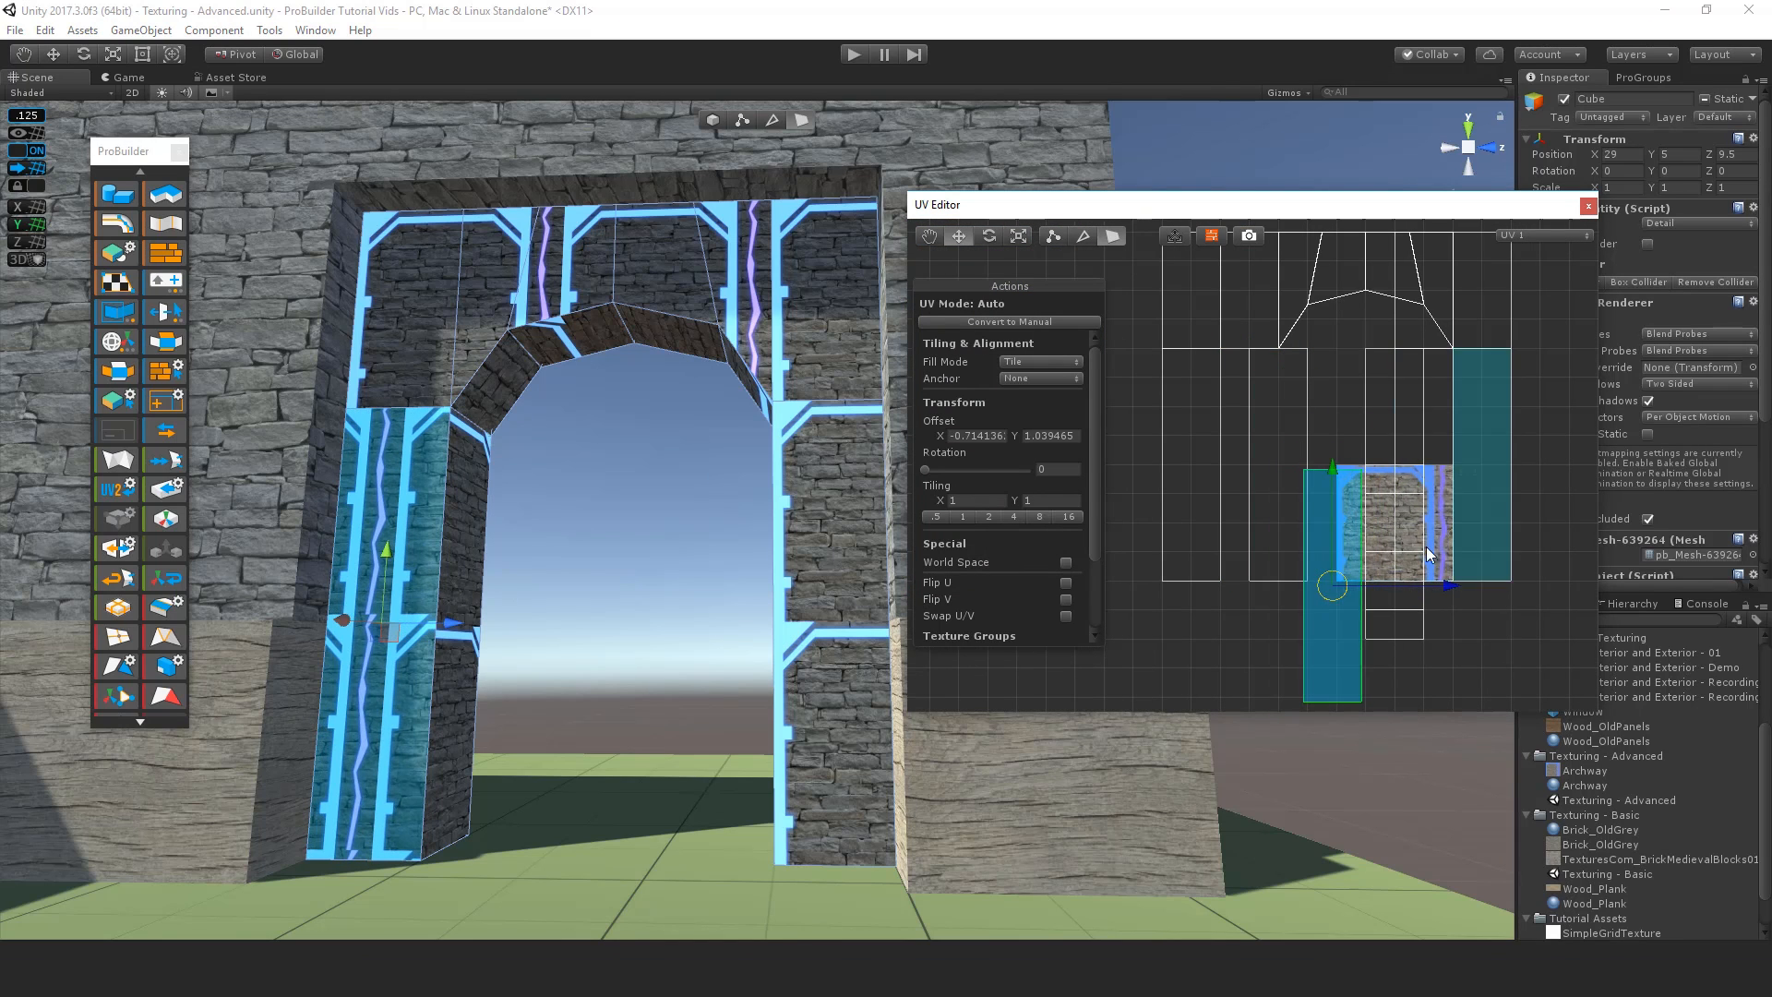
left_click(375, 302)
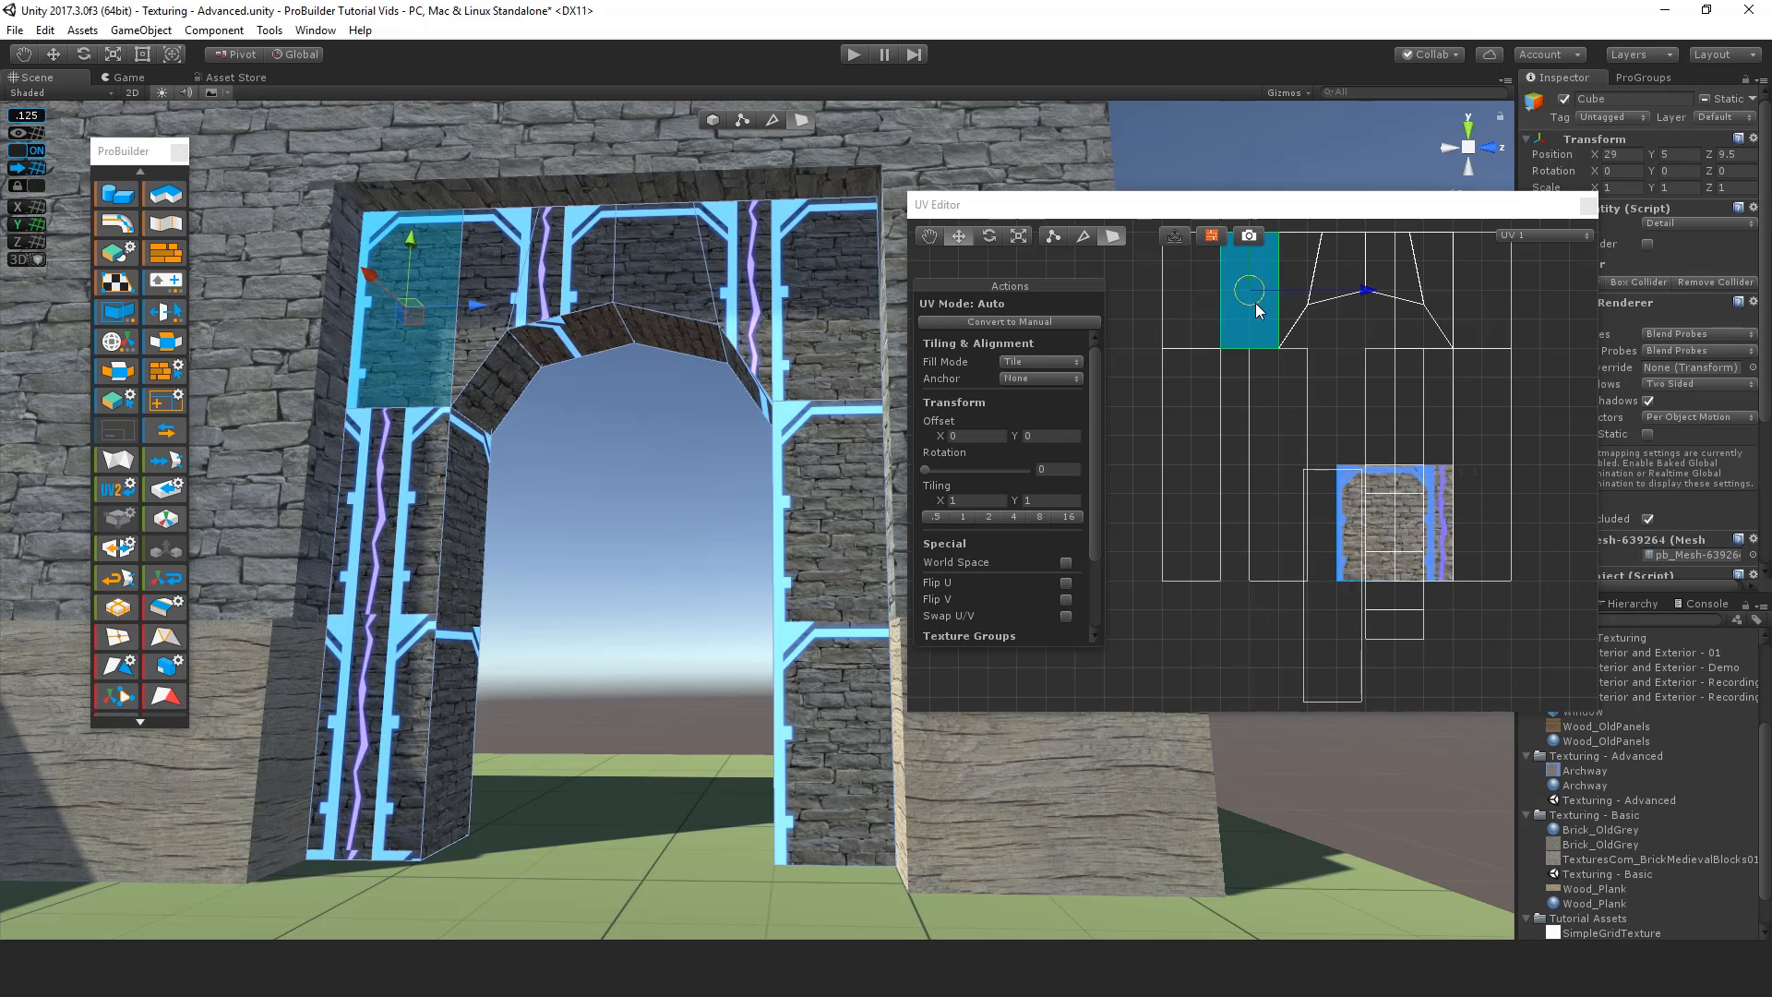
left_click_drag(1256, 307, 1343, 416)
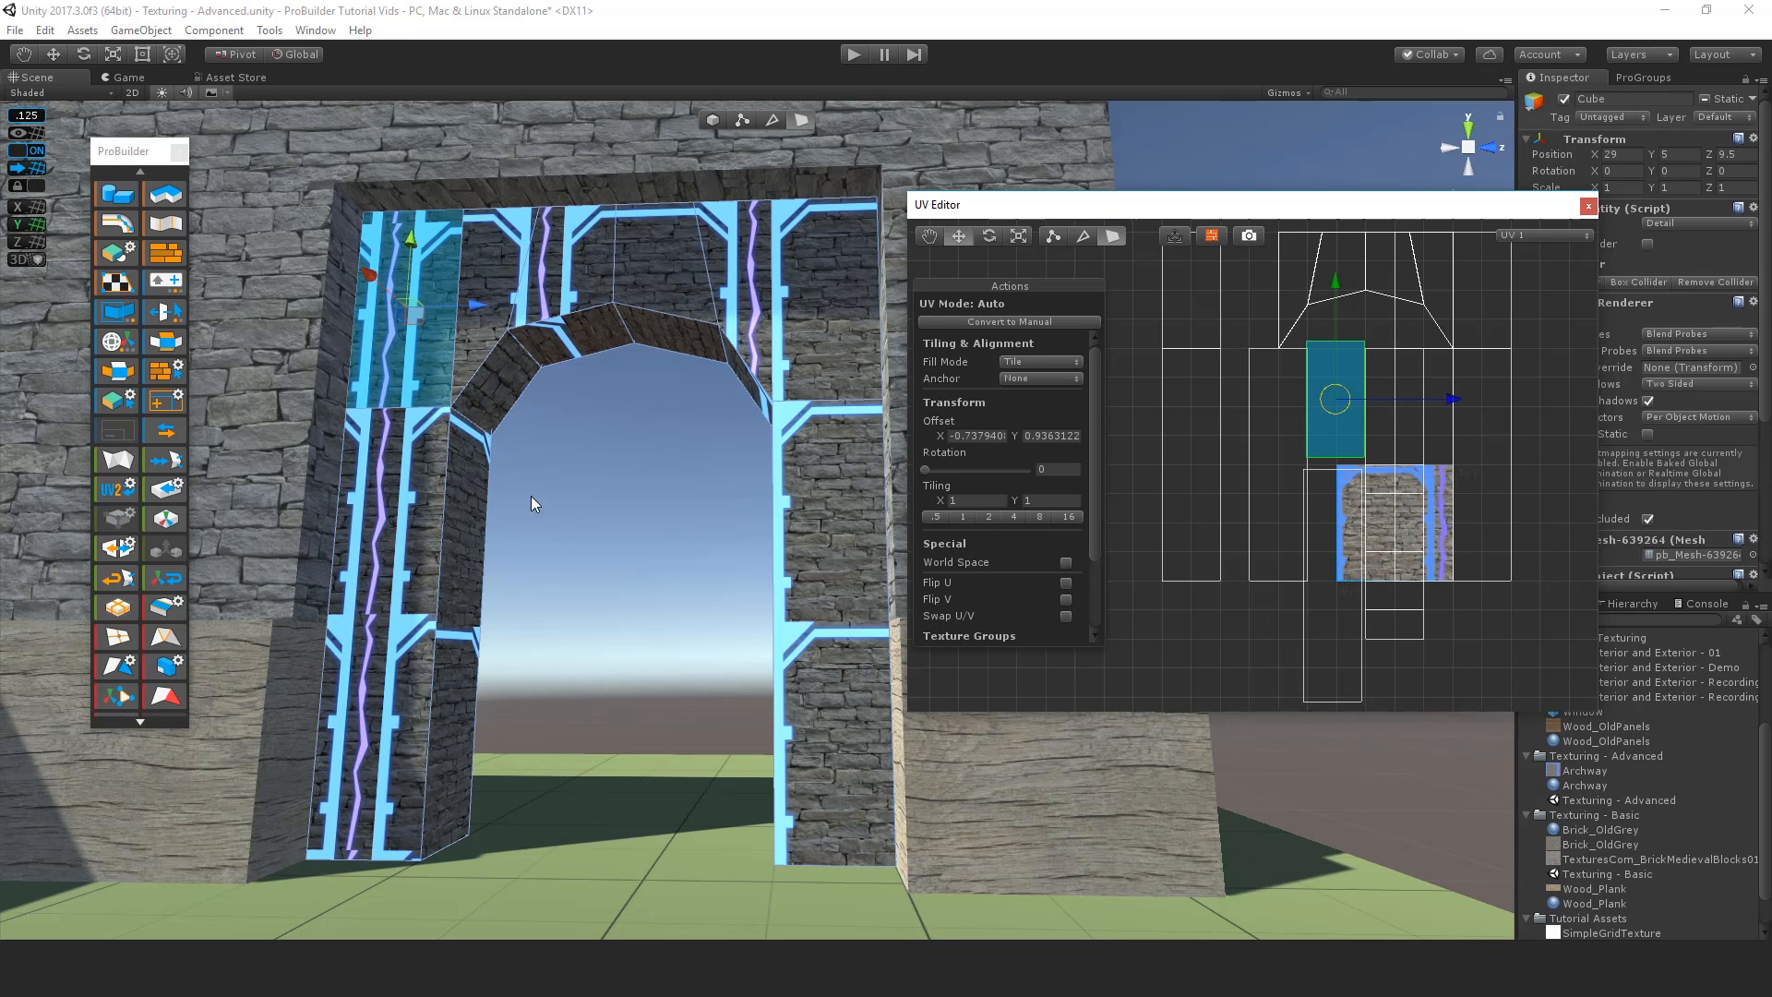
Step: Grow the selection from the left leg to all the arch's front faces, convert their UVs to manual and apply a planar projection
left_click(395, 559)
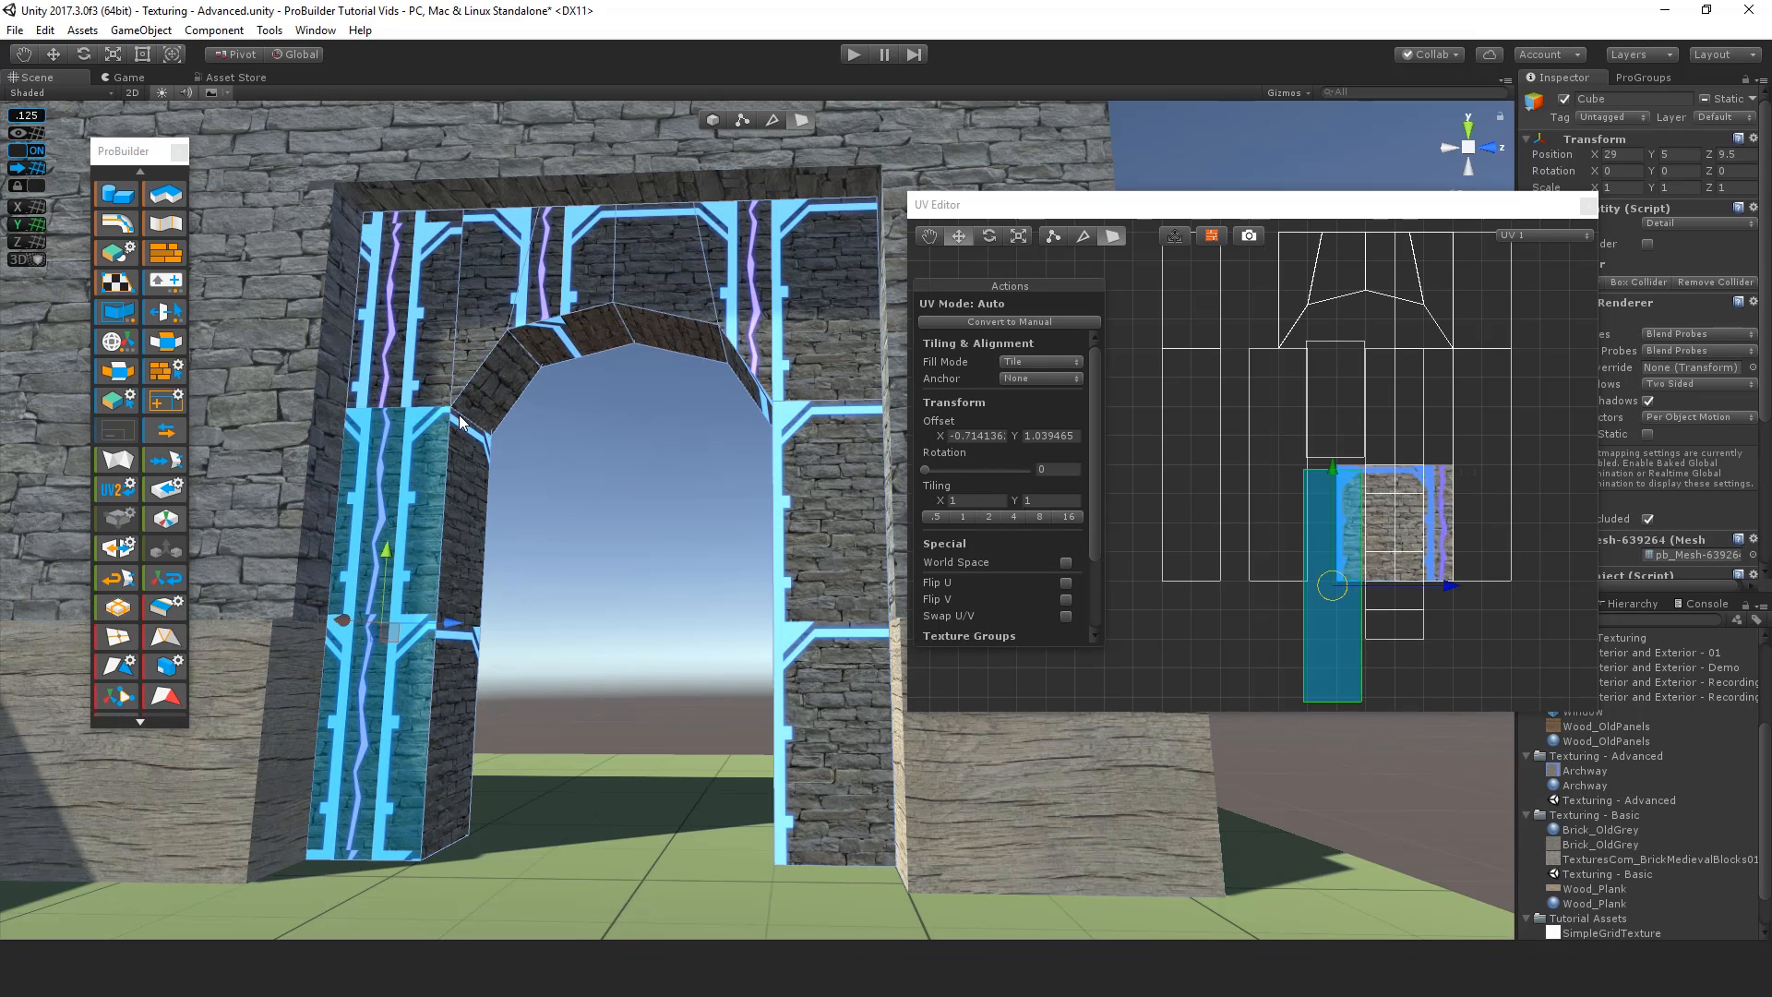
key("alt+g")
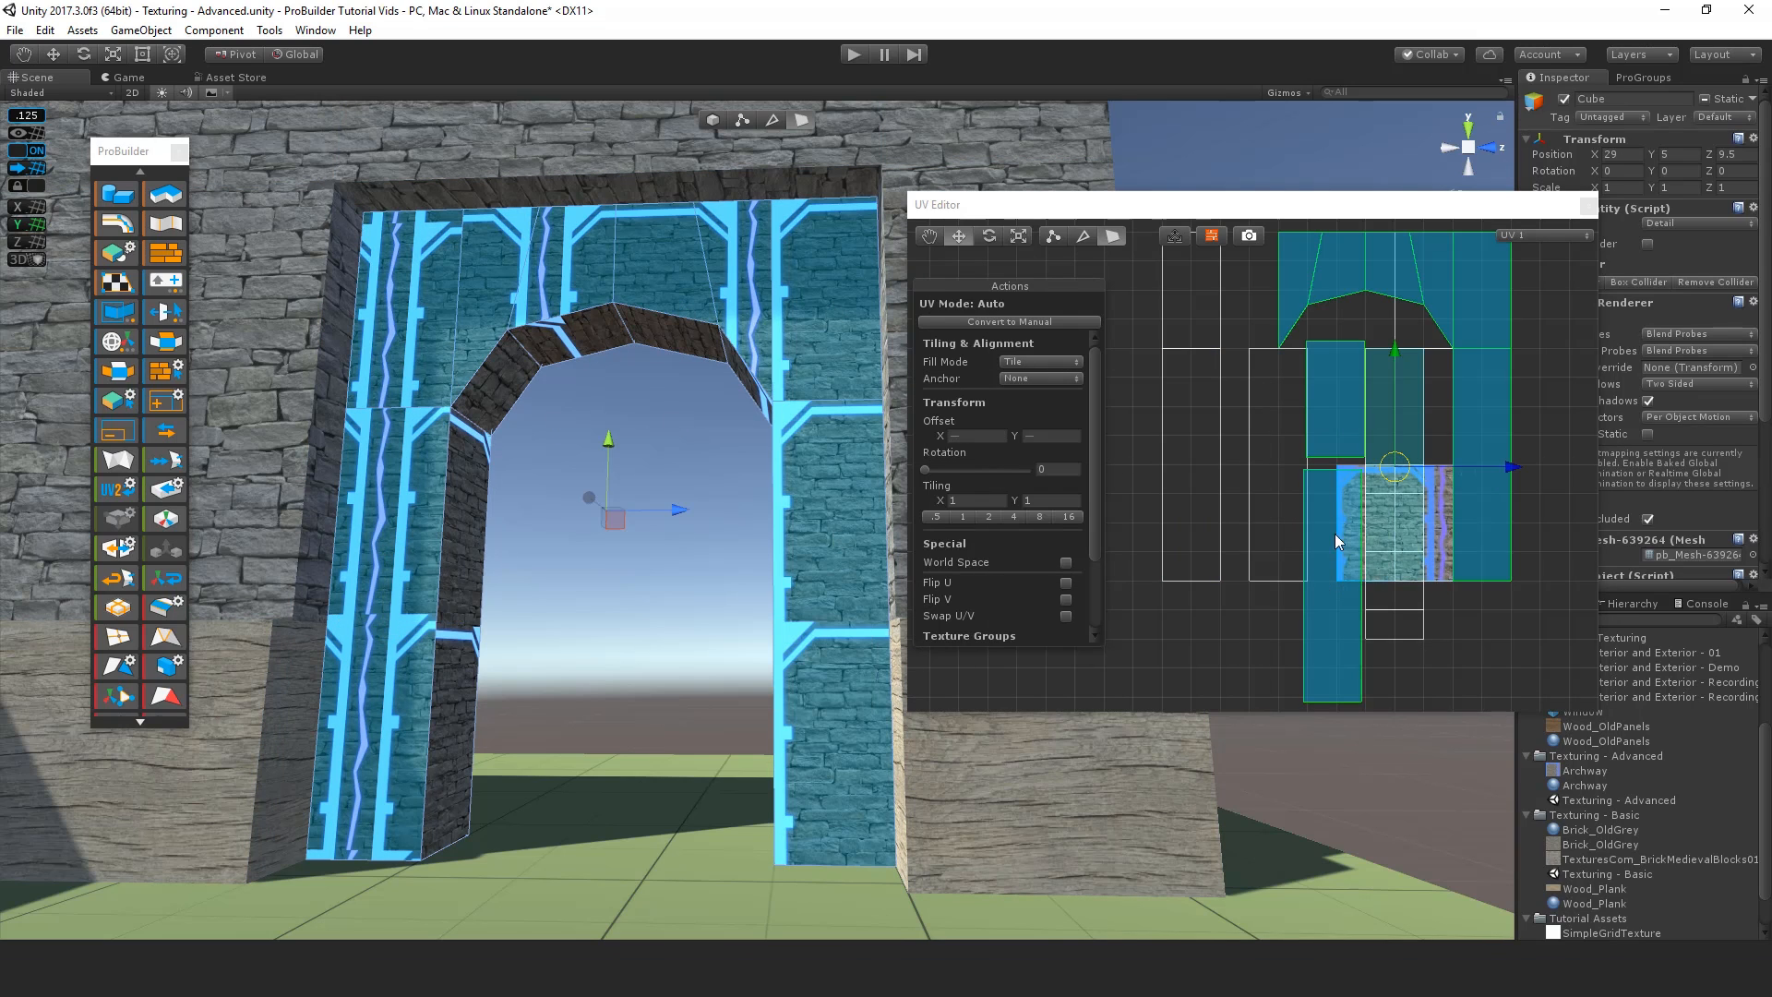
left_click(1067, 325)
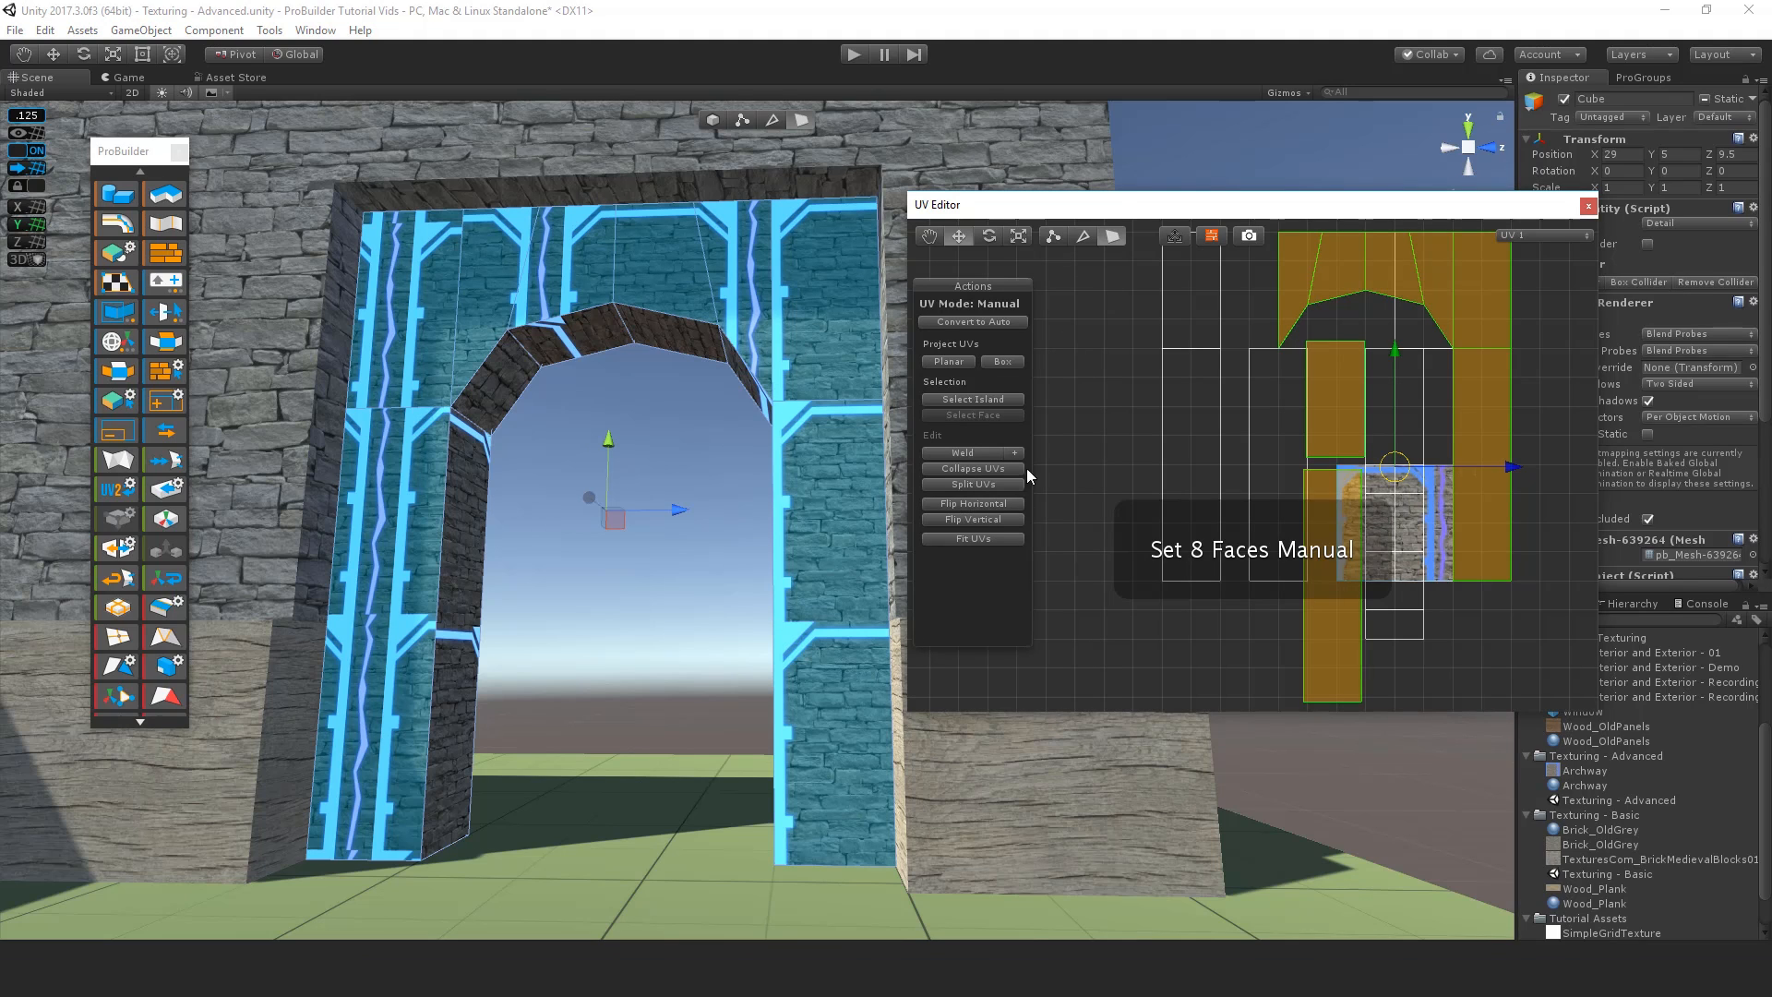
left_click(949, 360)
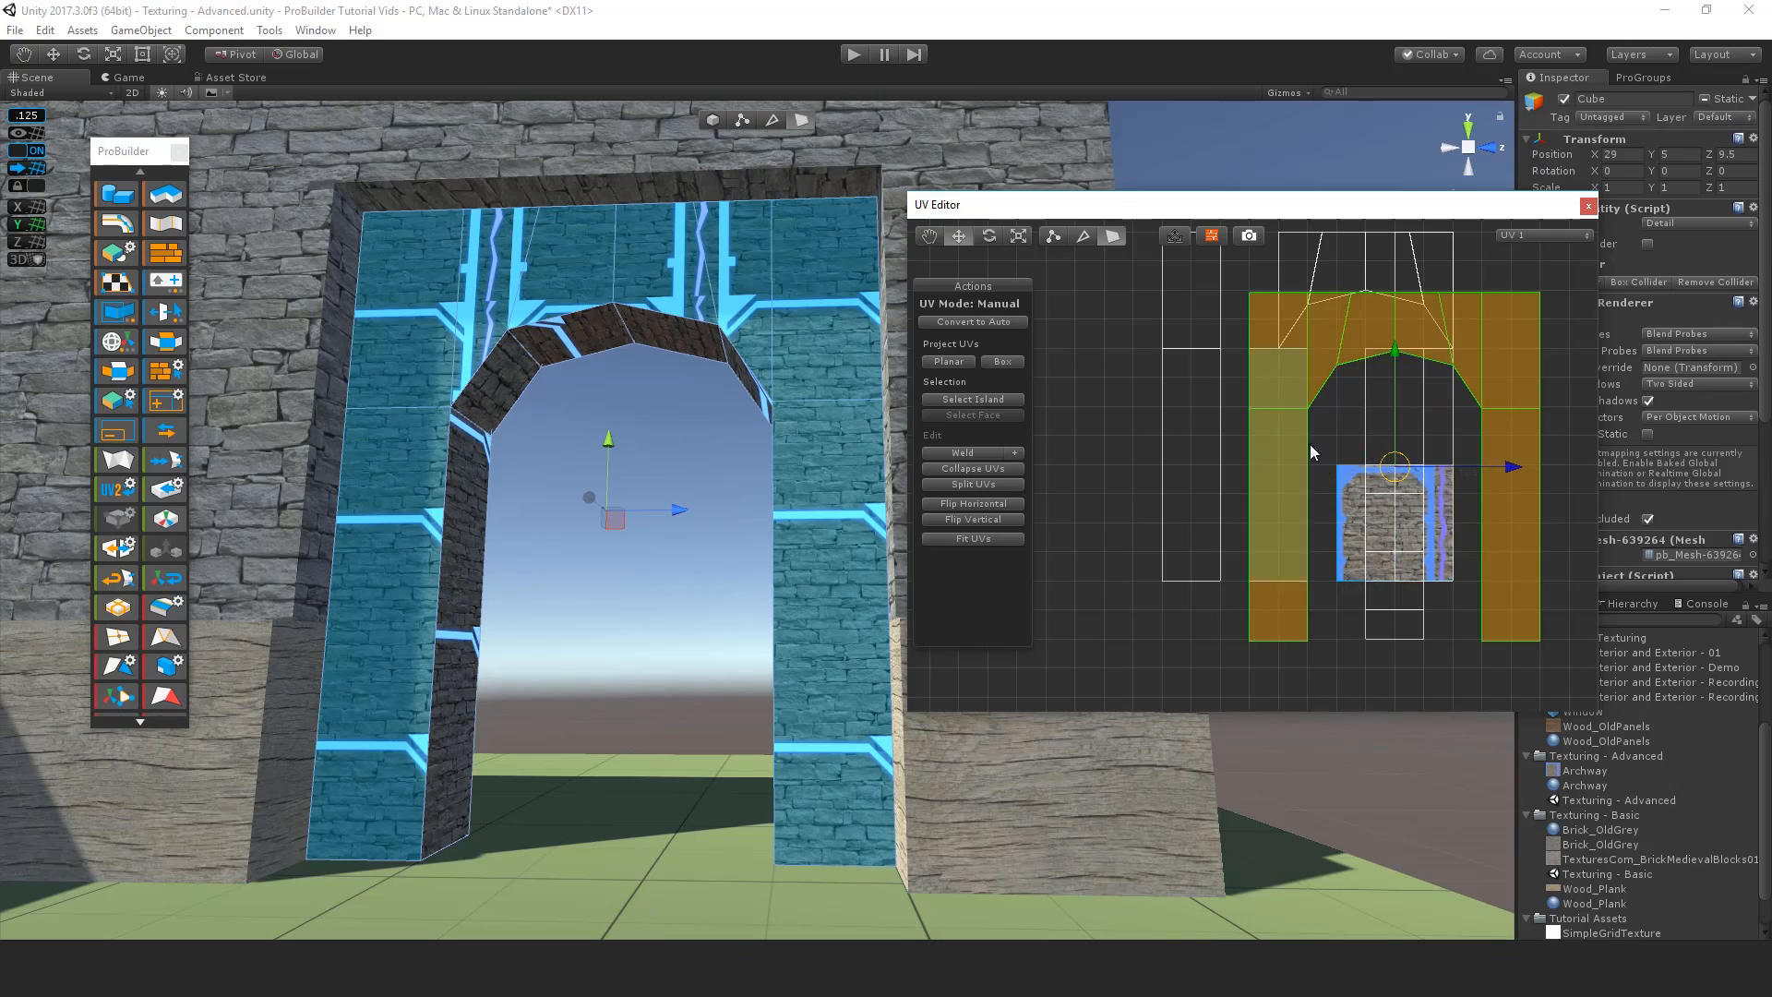
Step: Move the projected front-face UVs slightly left and down over the texture preview, aligning the blue frames with the arch's upper edge
left_click_drag(446, 270, 823, 534, "alt")
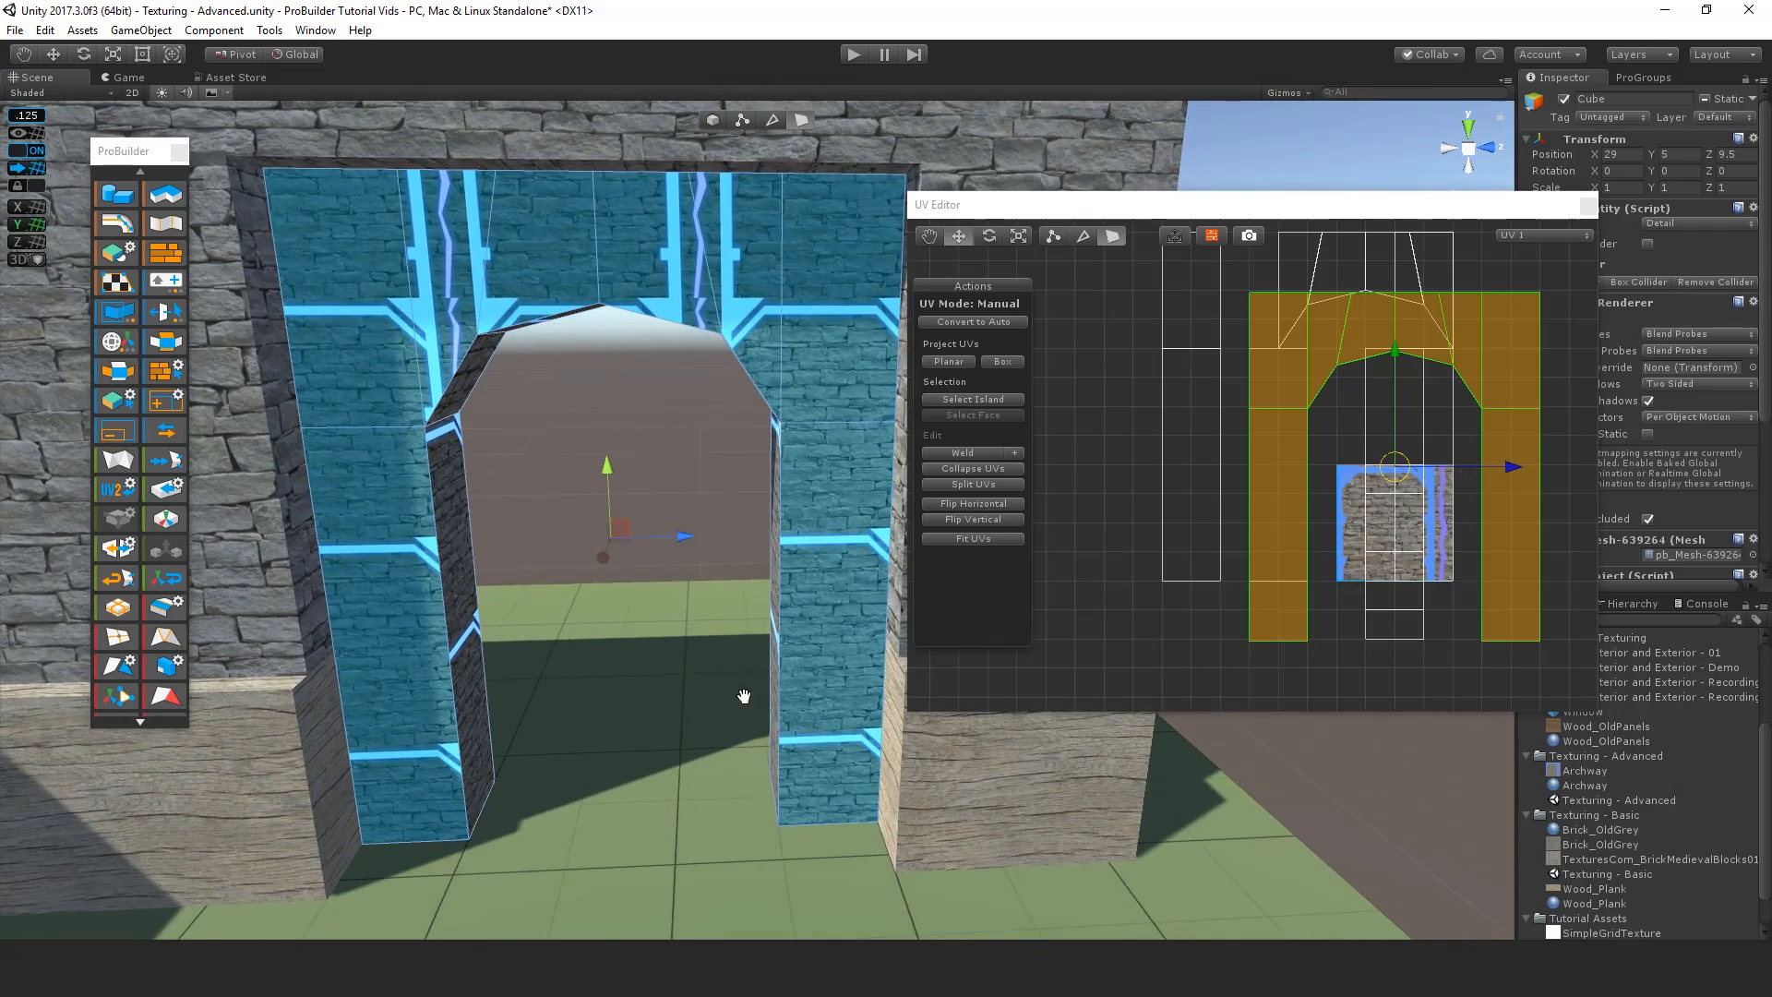
mouse_move(741, 696)
left_mouse_down("alt")
mouse_move(727, 717)
mouse_move(748, 775)
mouse_move(727, 706)
left_mouse_up("alt")
scroll(727, 717, "down", 2)
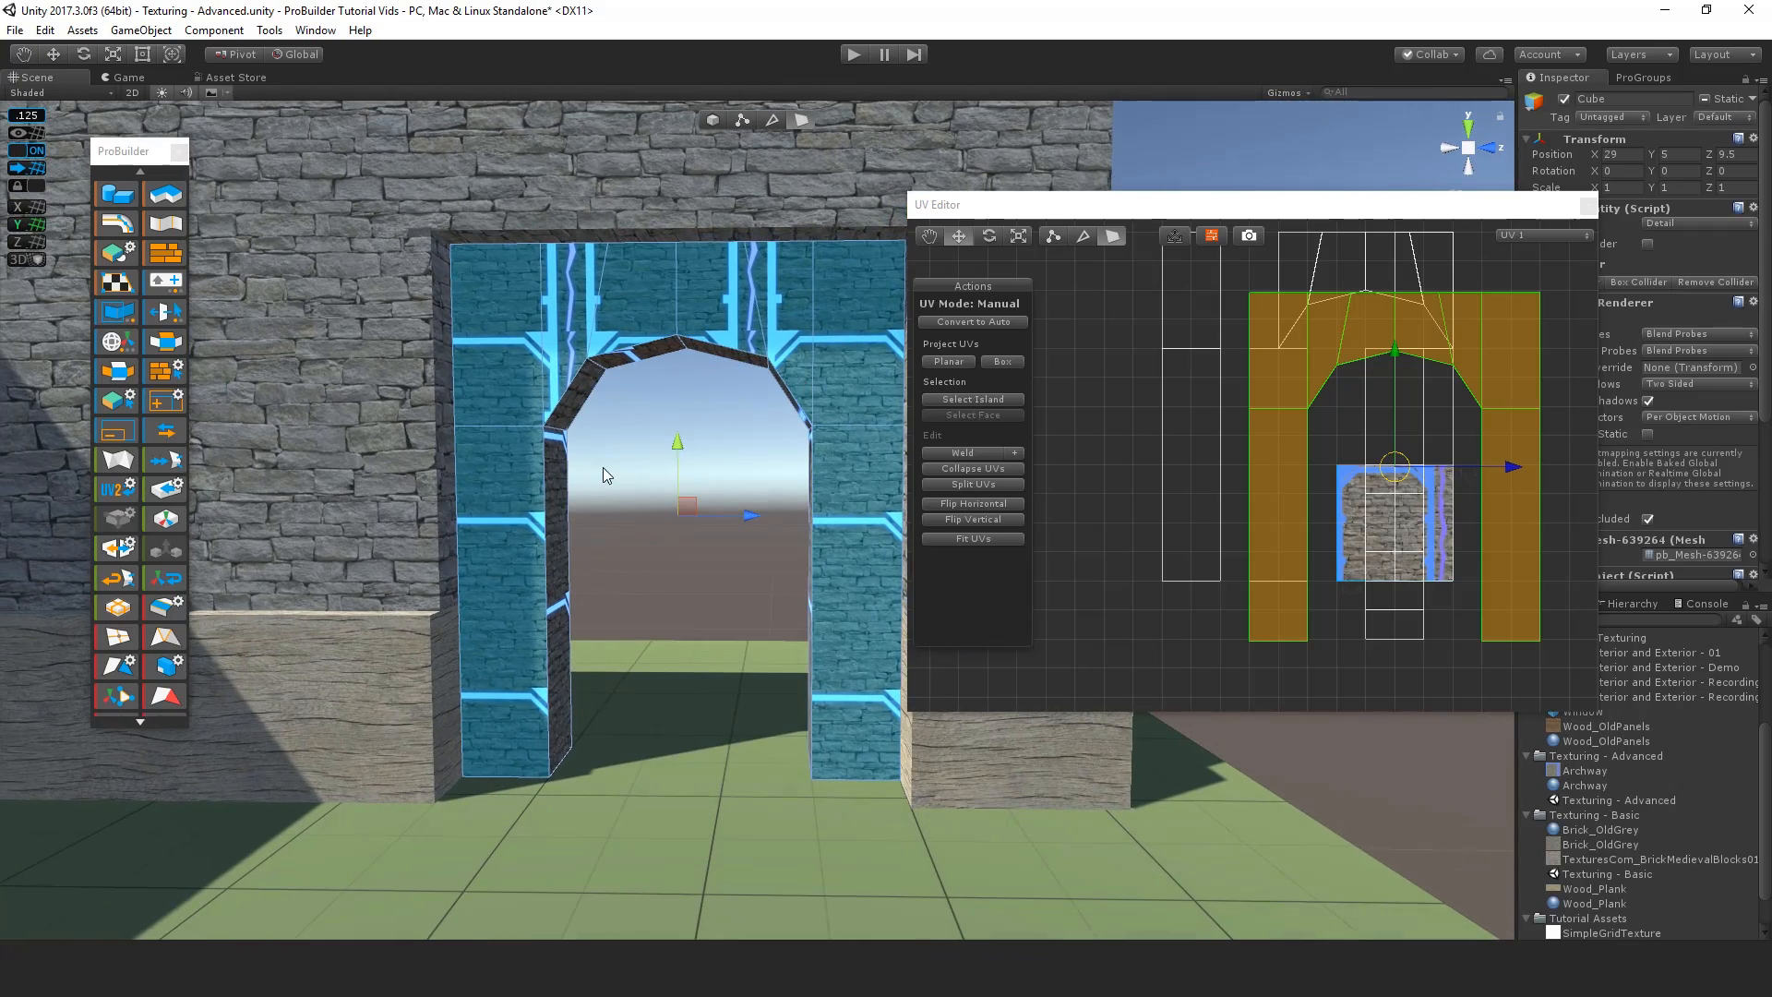
scroll(653, 587, "up", 3)
left_click_drag(640, 584, 777, 629, "alt")
left_click_drag(1398, 481, 1359, 529)
middle_click_drag(1345, 513, 1297, 437)
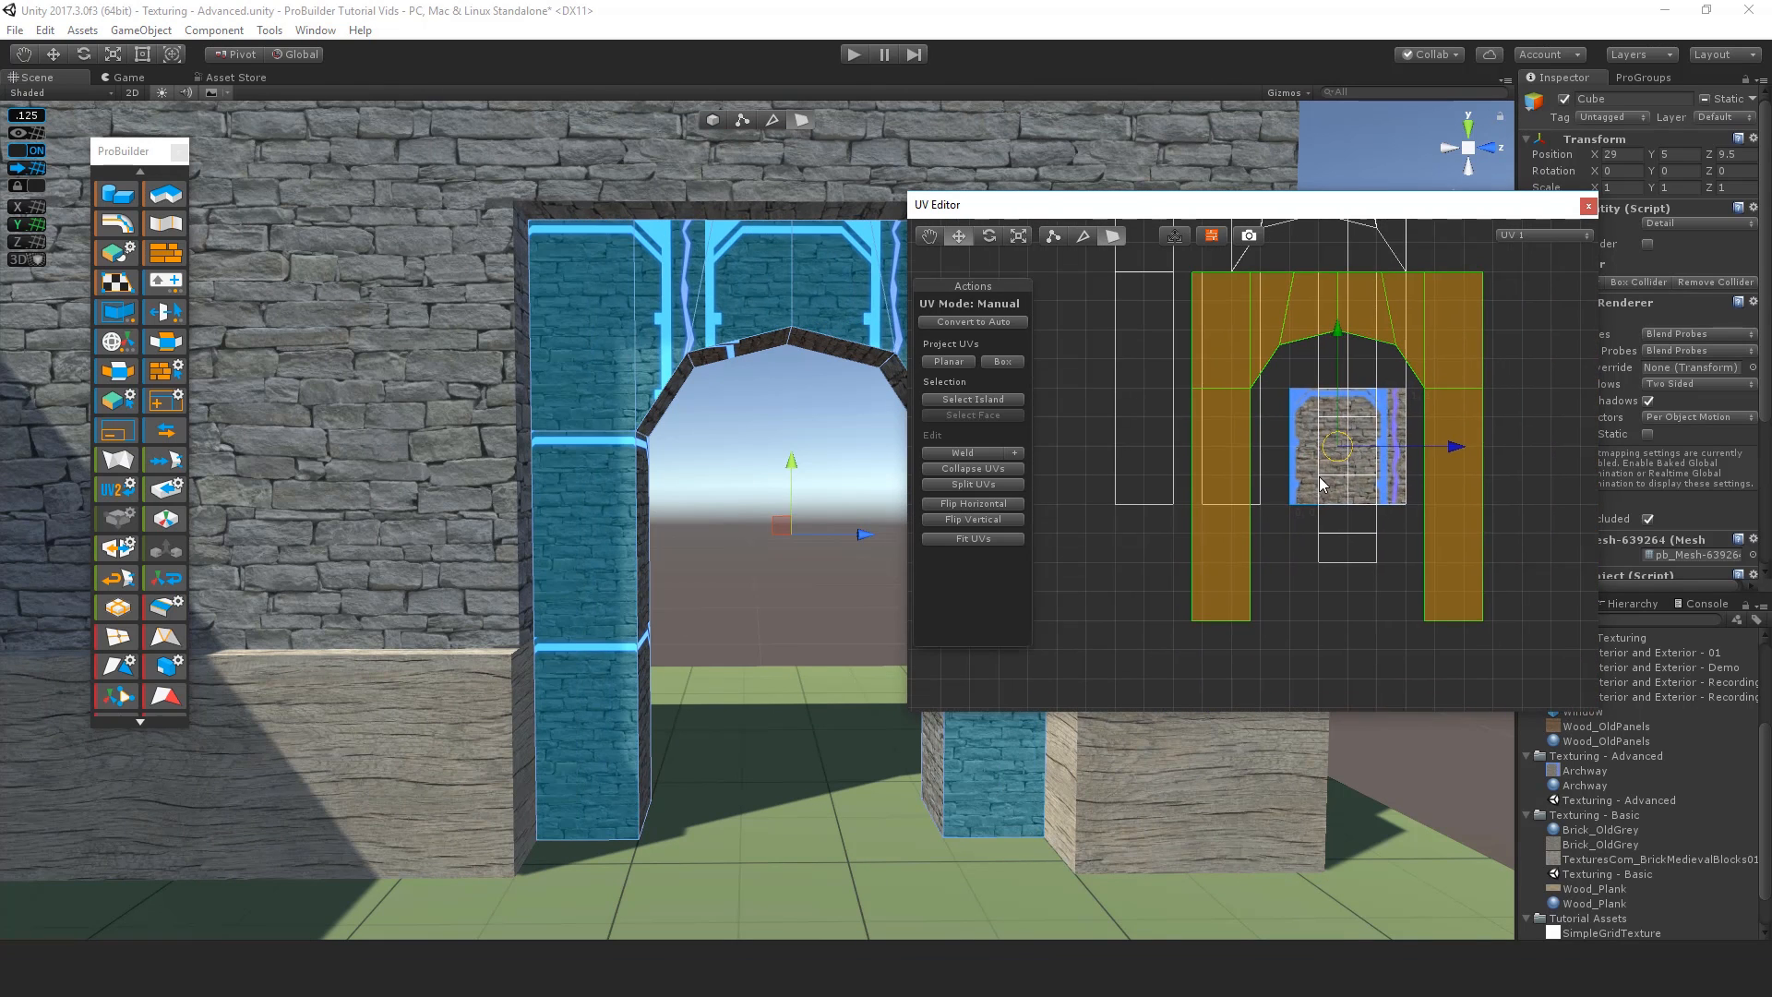
scroll(1302, 439, "up", 3)
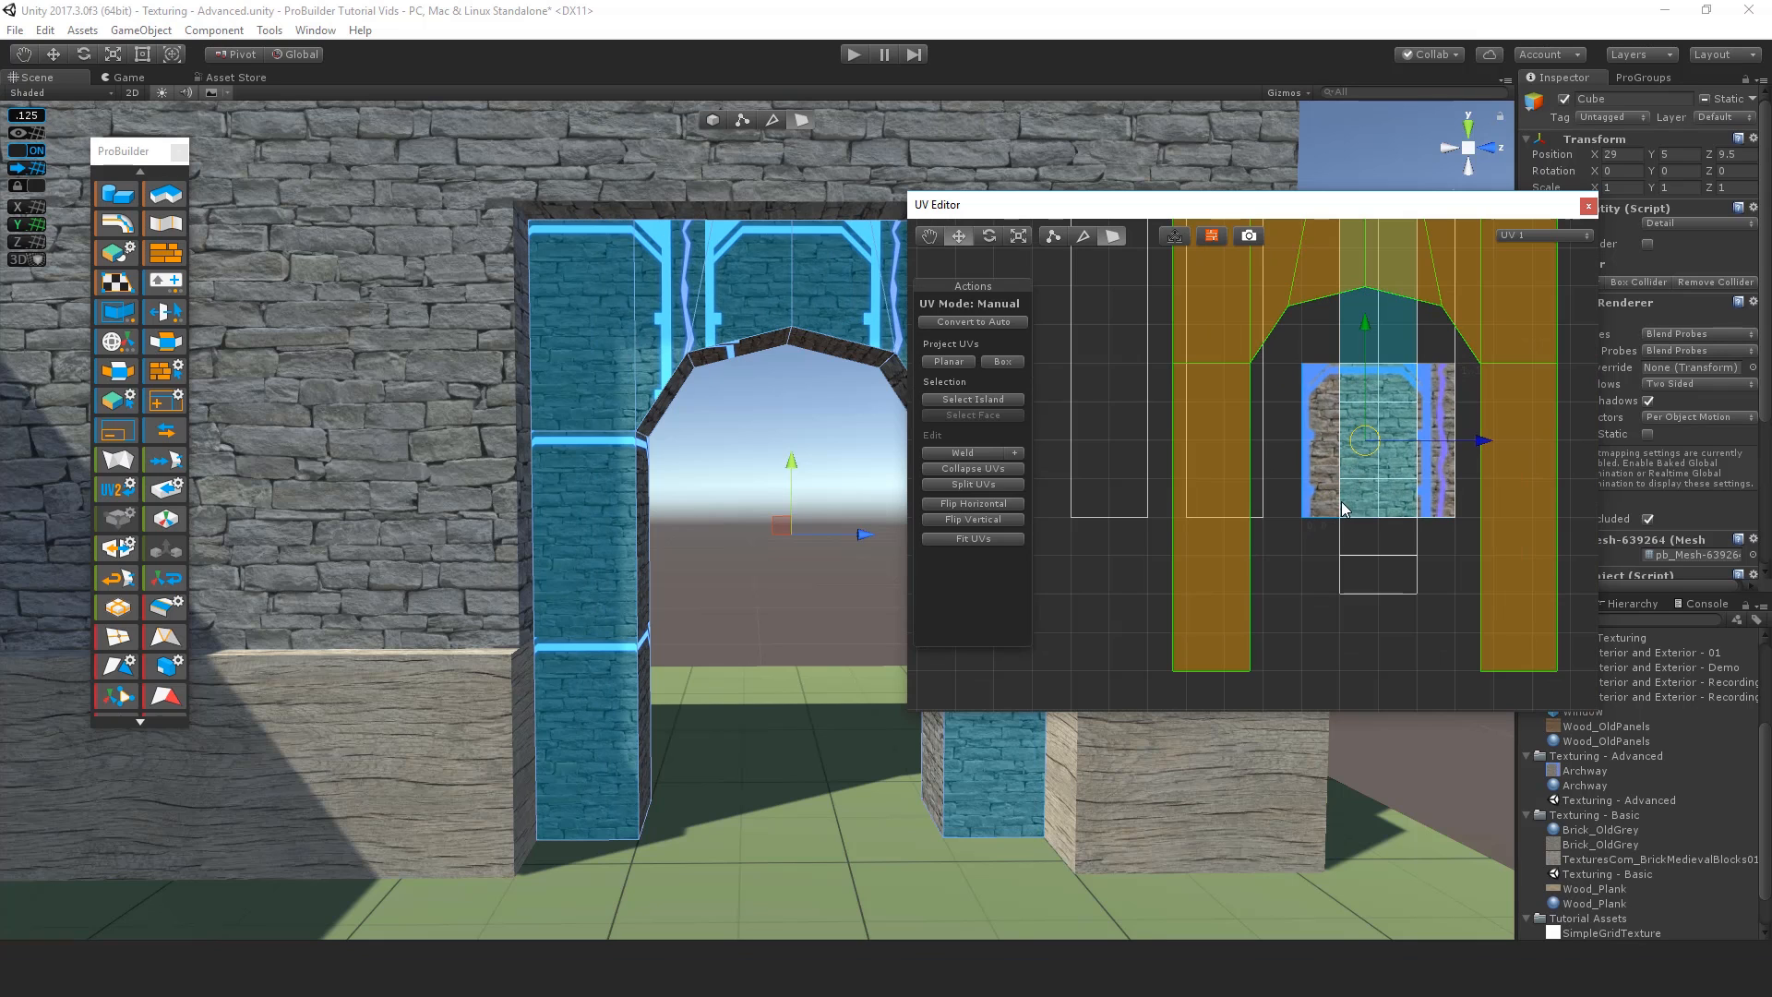
Step: Shift the arch's front-face UVs to the right and down past the texture preview to sample different parts of the texture
middle_click_drag(1342, 501, 1279, 521)
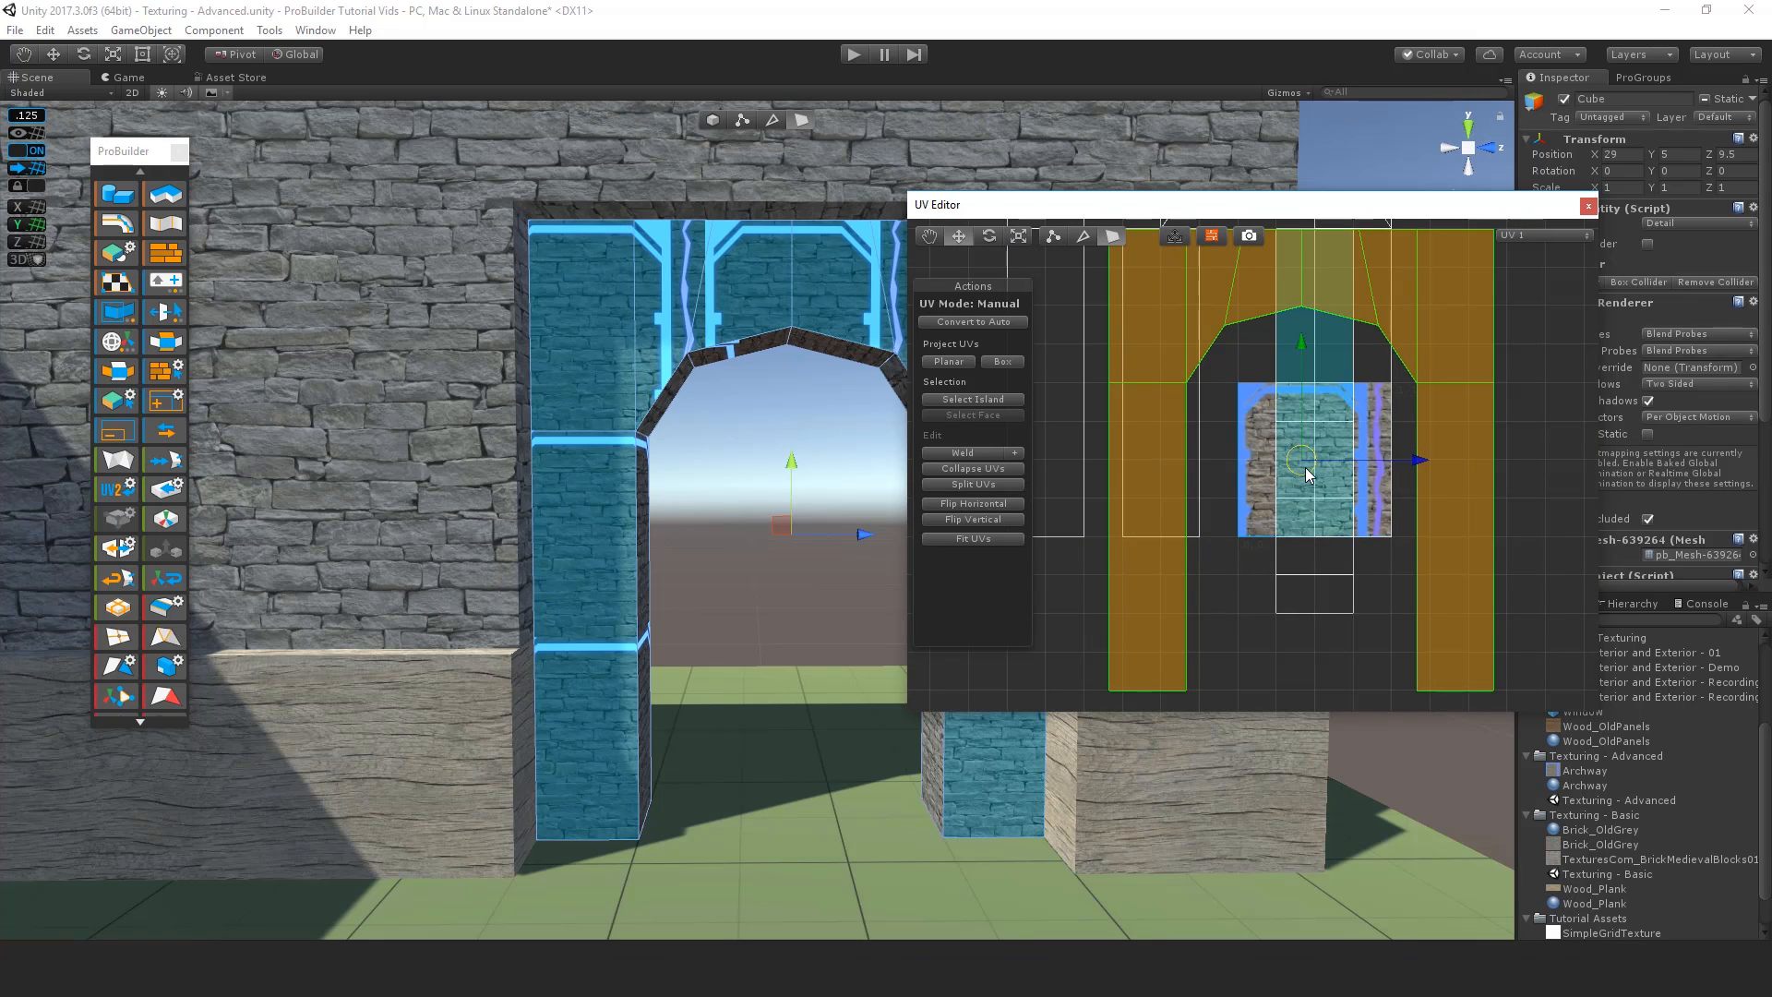
left_click_drag(1303, 475, 1446, 475)
middle_click_drag(1446, 476, 1376, 471)
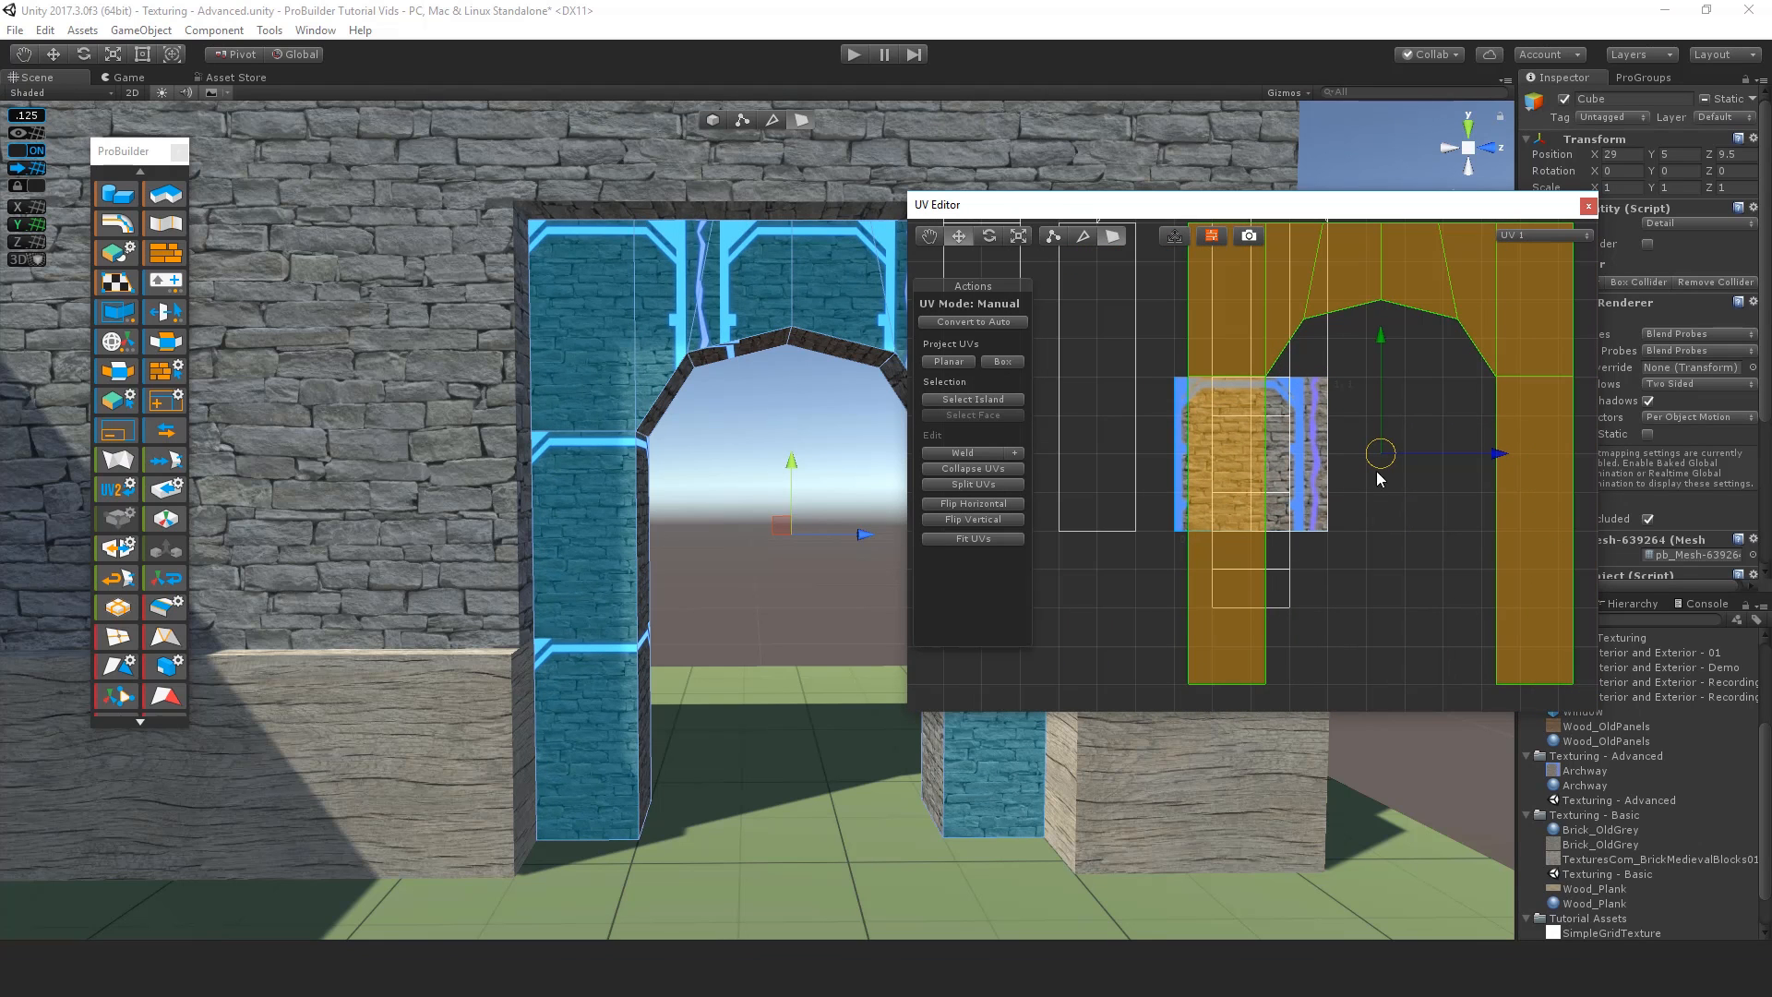
left_click_drag(1386, 376, 1393, 404)
mouse_move(1444, 481)
left_mouse_down()
mouse_move(1479, 483)
mouse_move(1417, 481)
mouse_move(1445, 487)
left_mouse_up()
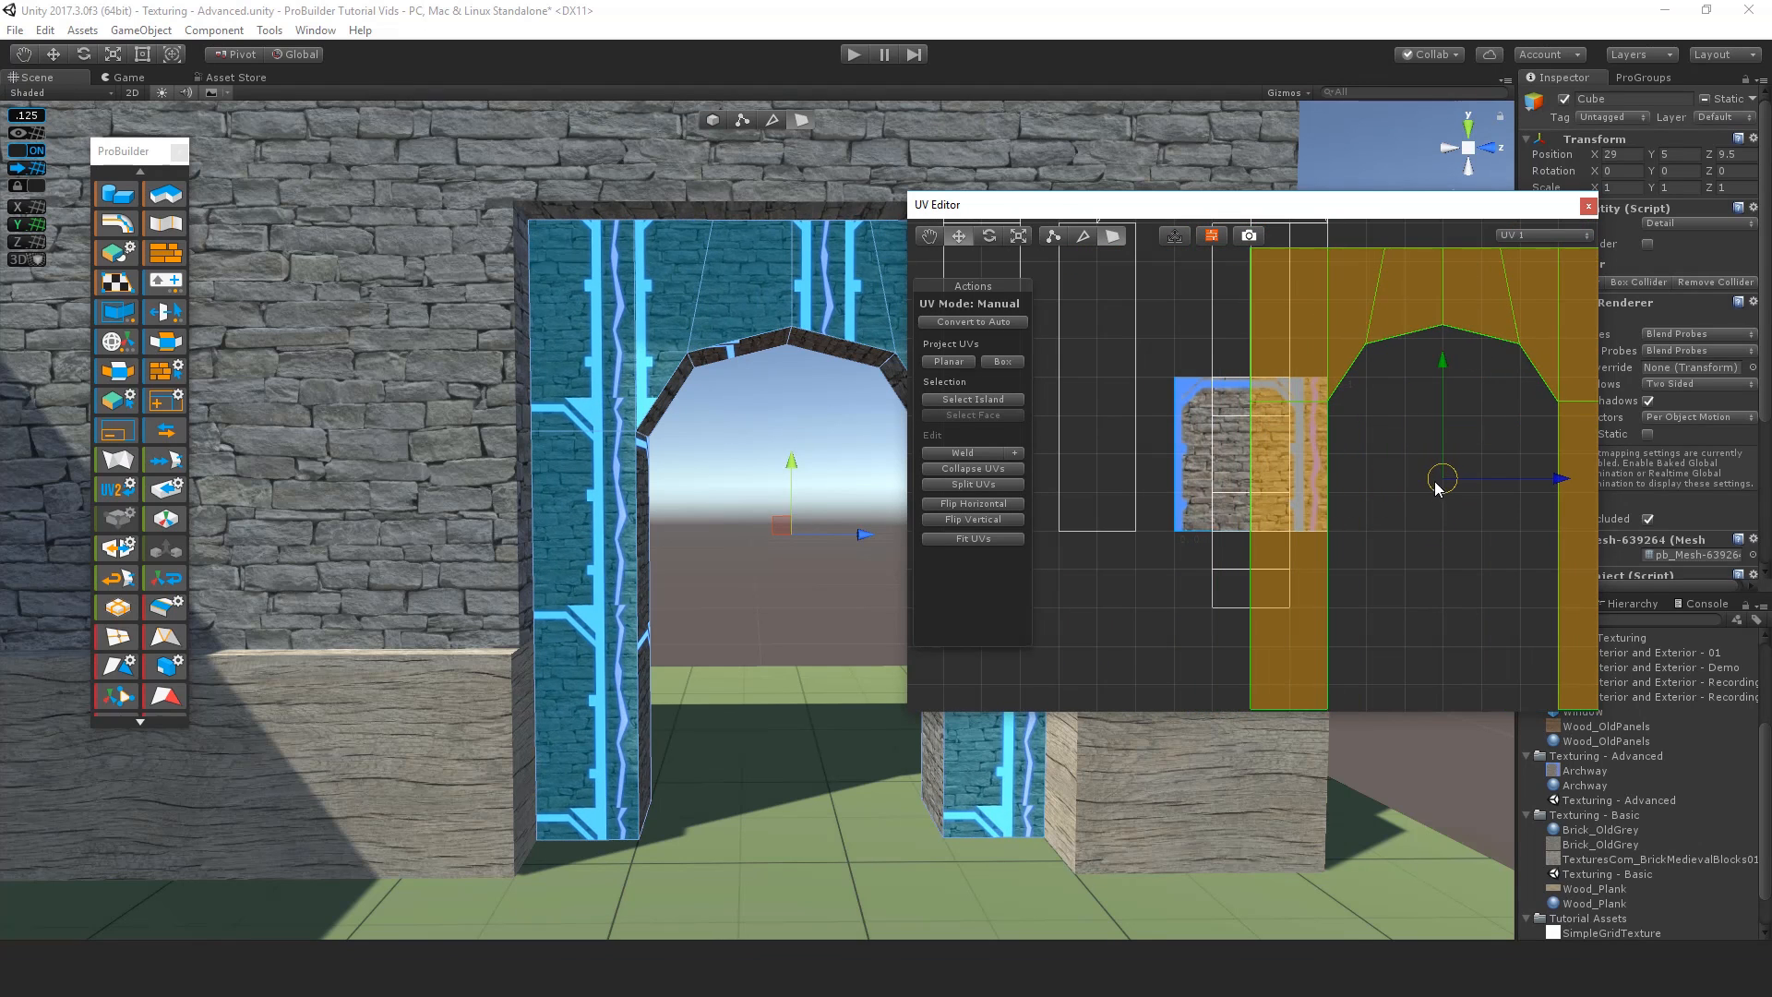
middle_click_drag(1447, 496, 1370, 468)
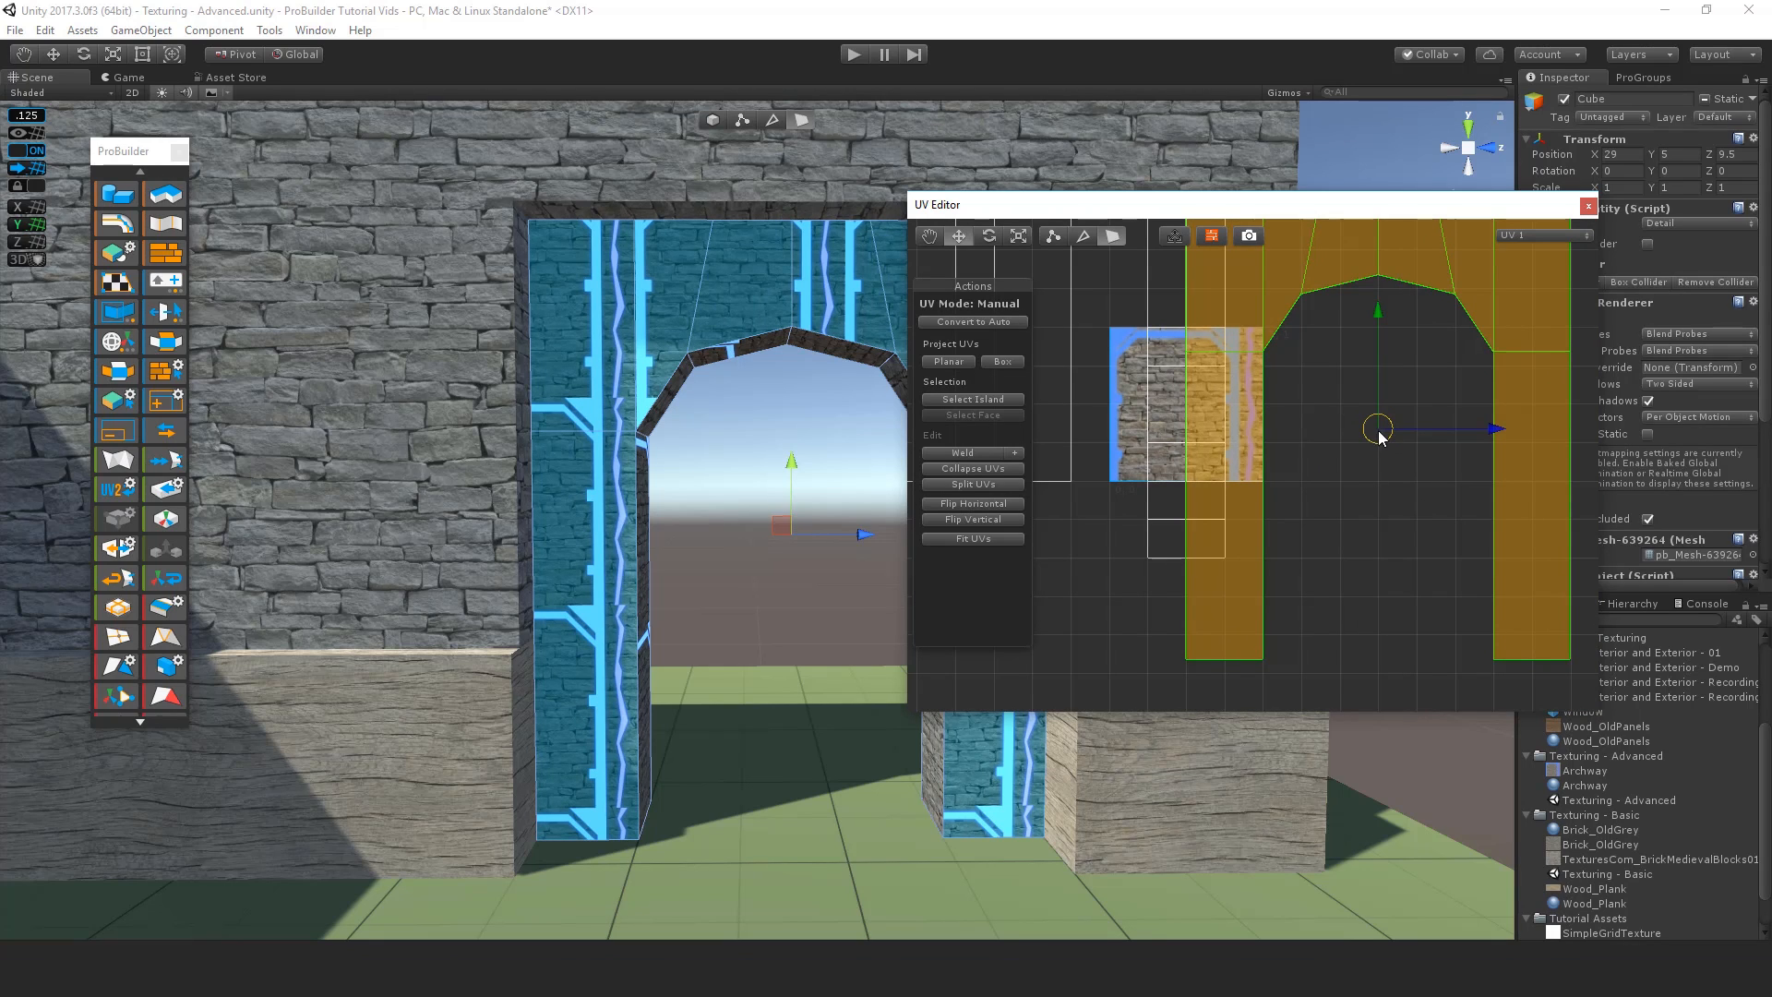
left_click_drag(1377, 448, 1338, 591)
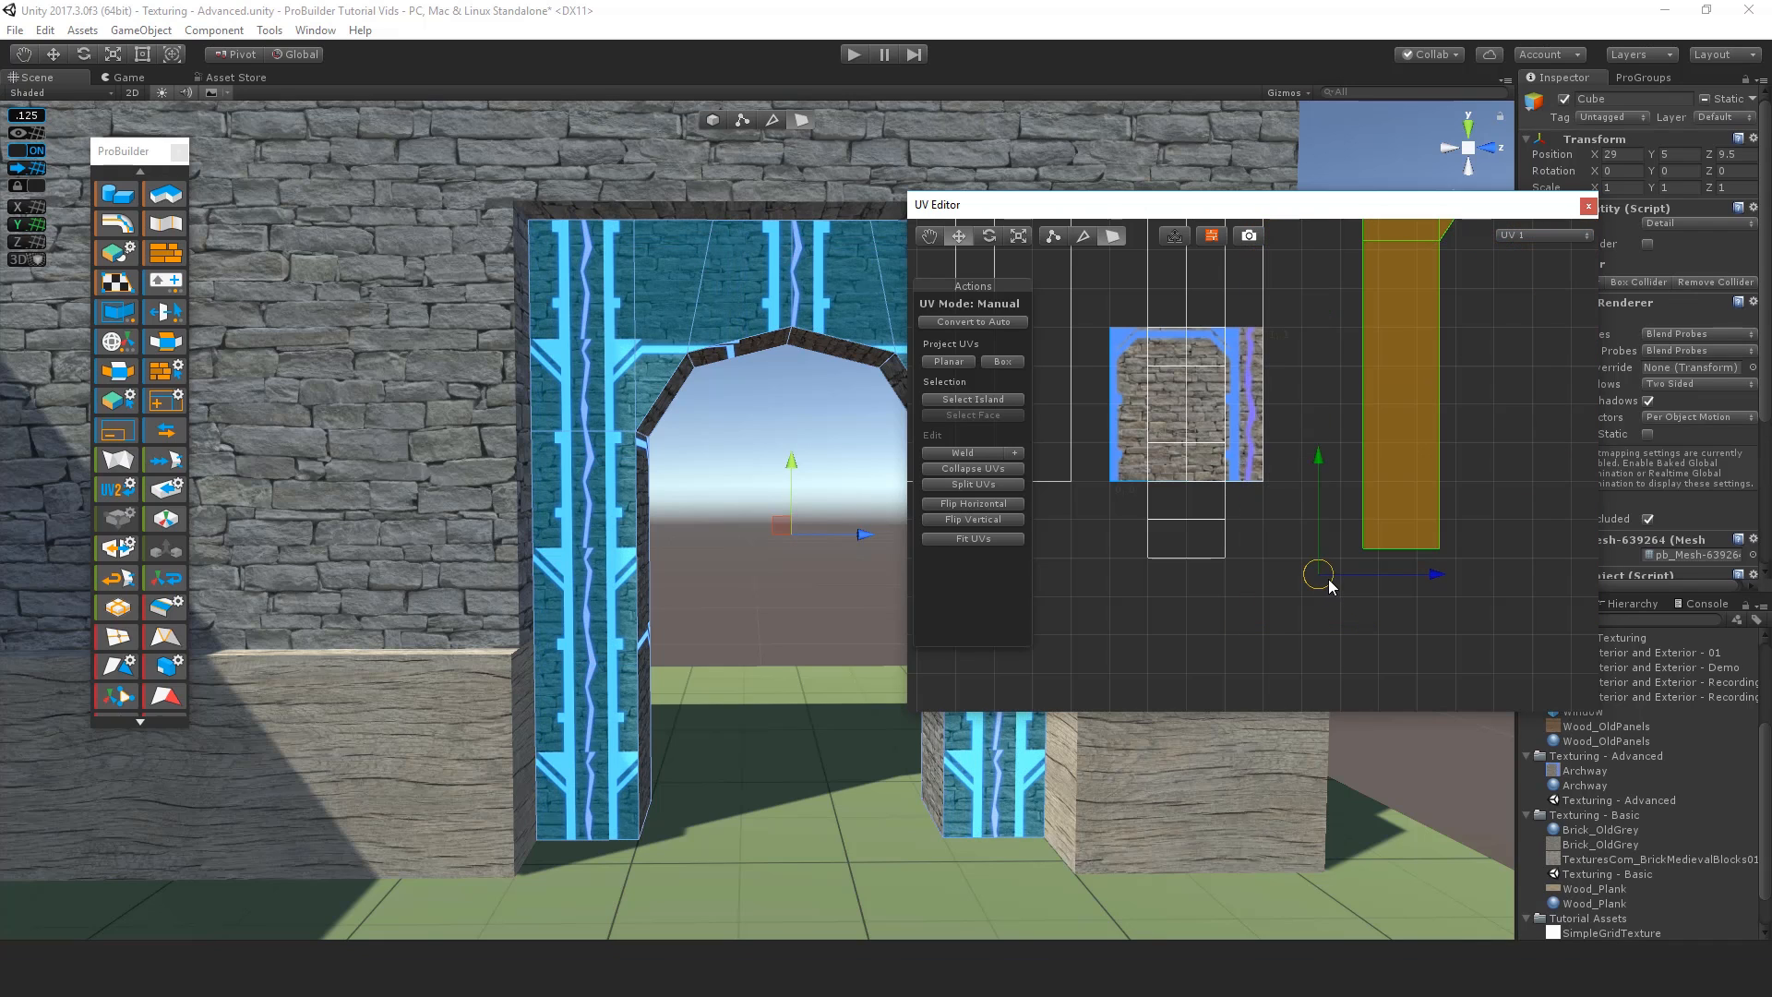
Step: Set the UV pivot to the left leg's lower-left corner and snap that corner onto the texture's lower-left corner
right_click_drag(1323, 580, 1351, 583)
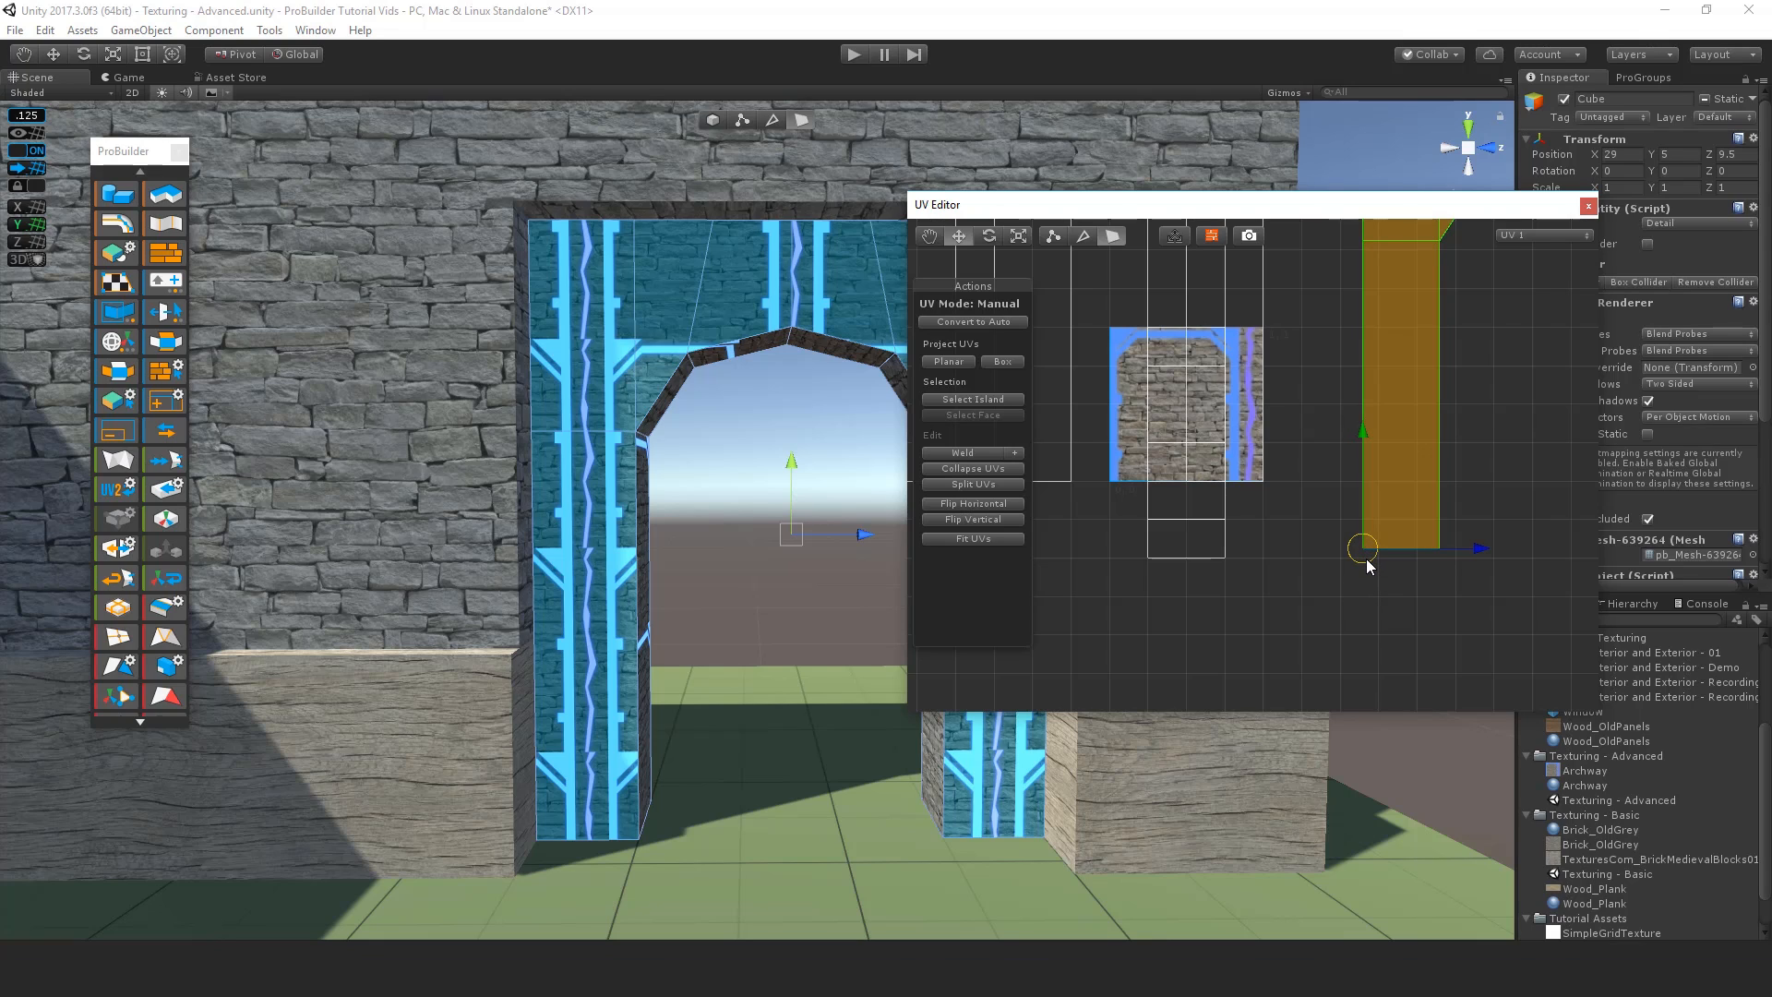
mouse_move(1371, 557)
right_mouse_down()
mouse_move(1365, 593)
mouse_move(1374, 561)
right_mouse_up()
left_click_drag(1369, 563, 1117, 501)
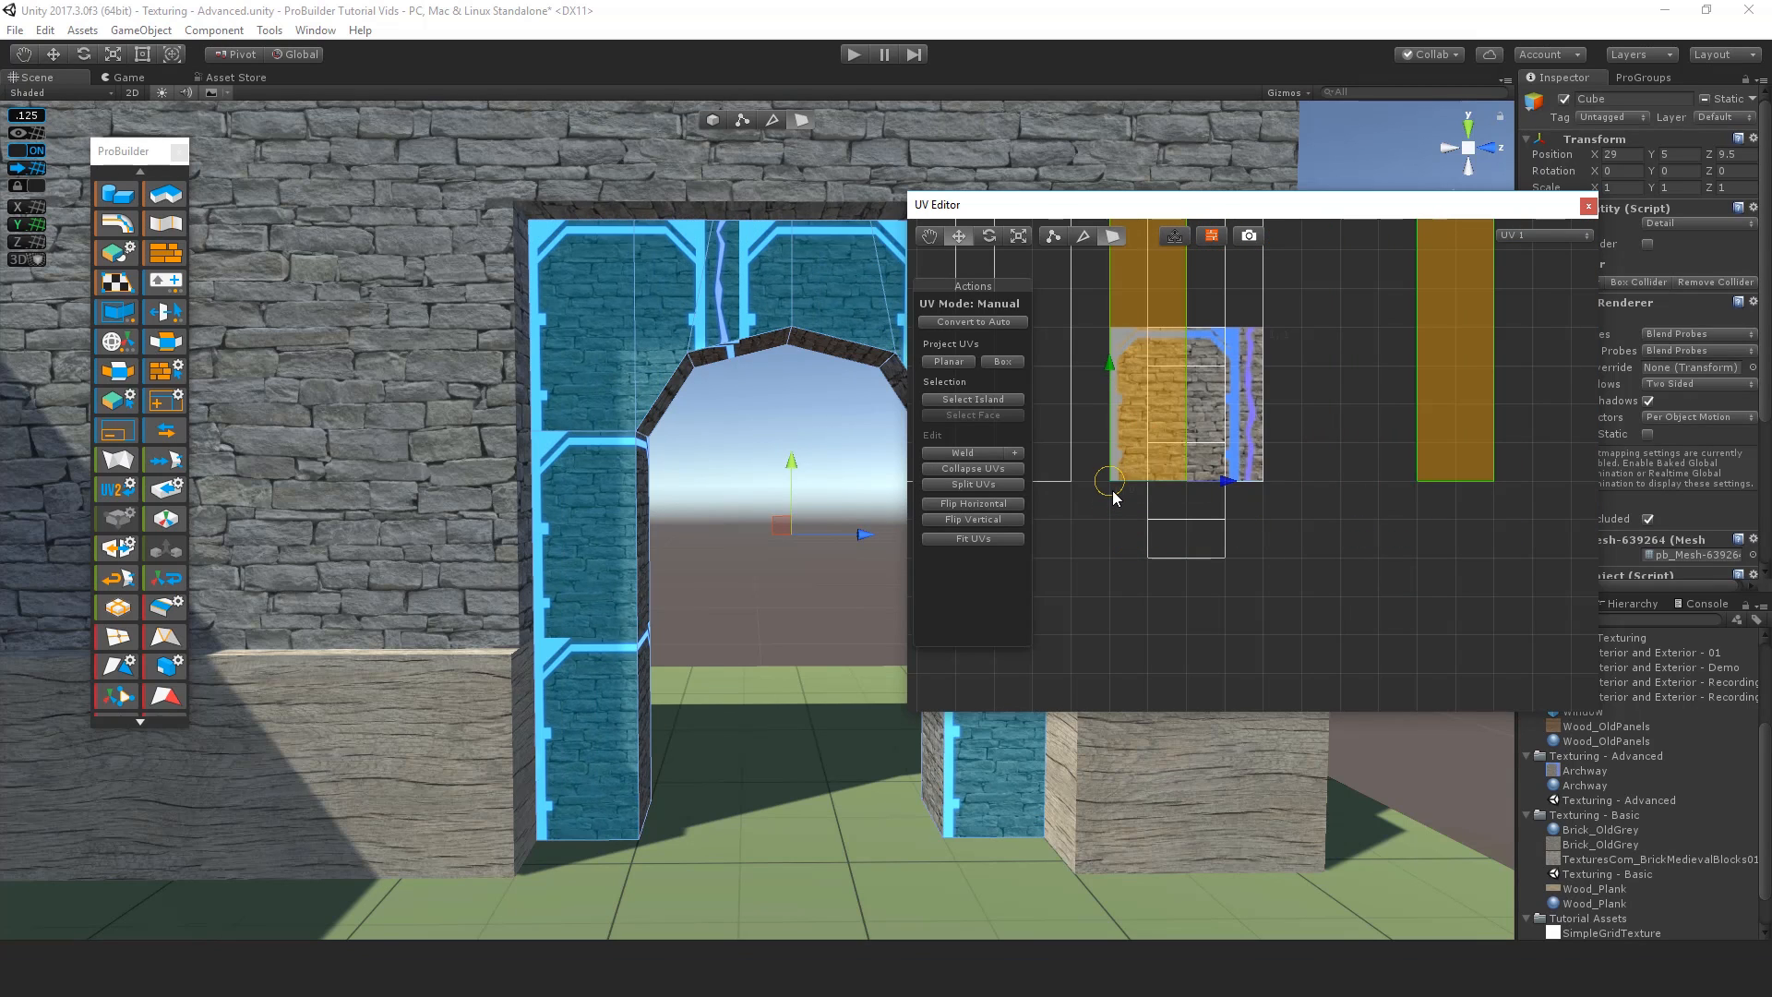
Step: Scale the front-face UVs down uniformly from the corner pivot and fit them to the texture area with Fit UVs
middle_click_drag(1133, 467, 1206, 602)
key("r")
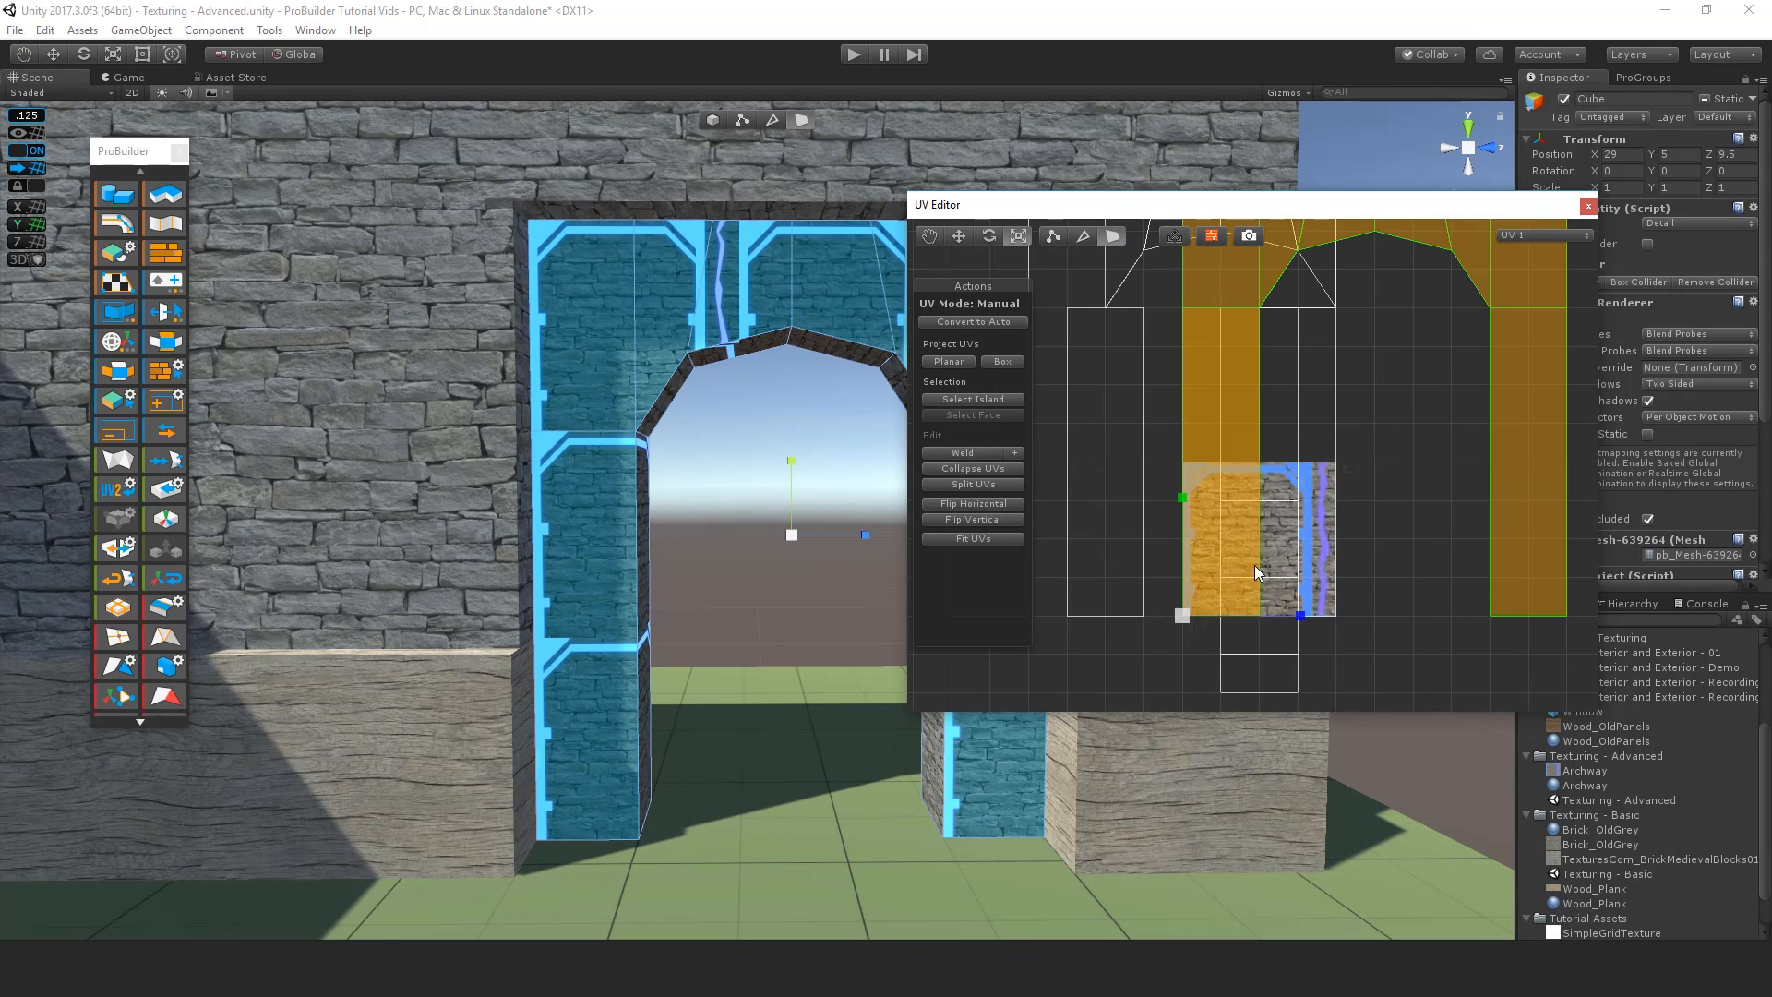
left_click_drag(1179, 618, 1125, 698)
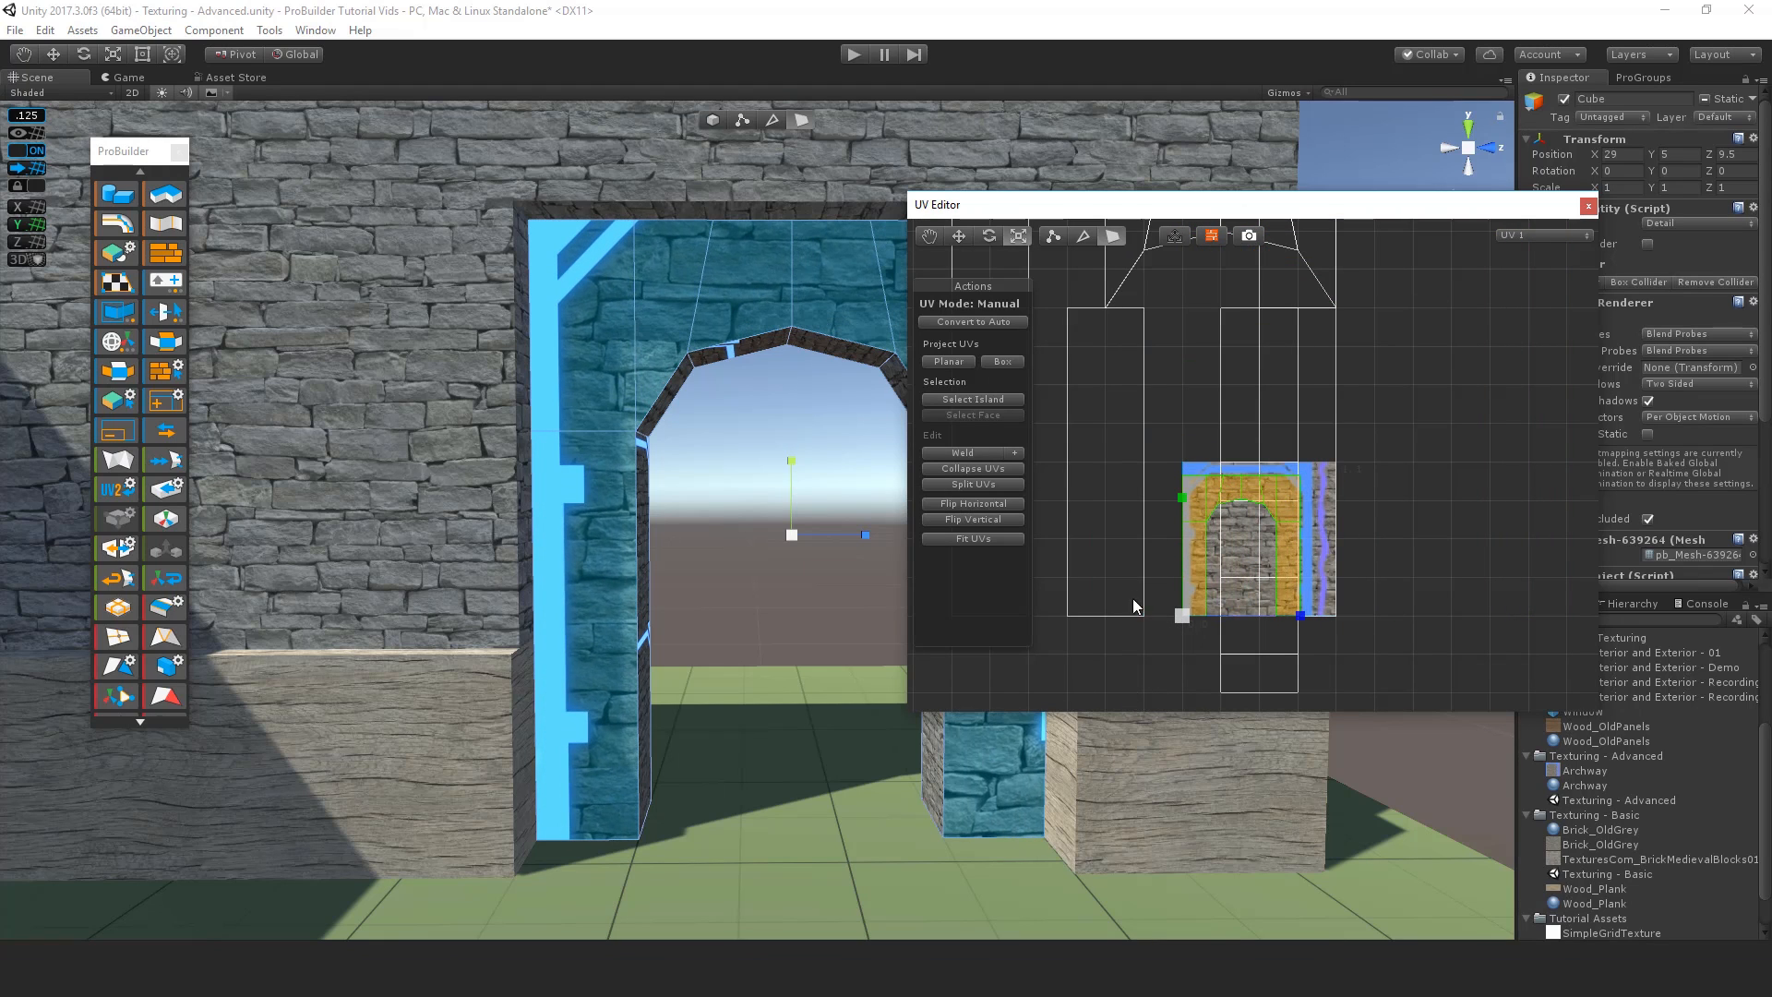
left_click(974, 538)
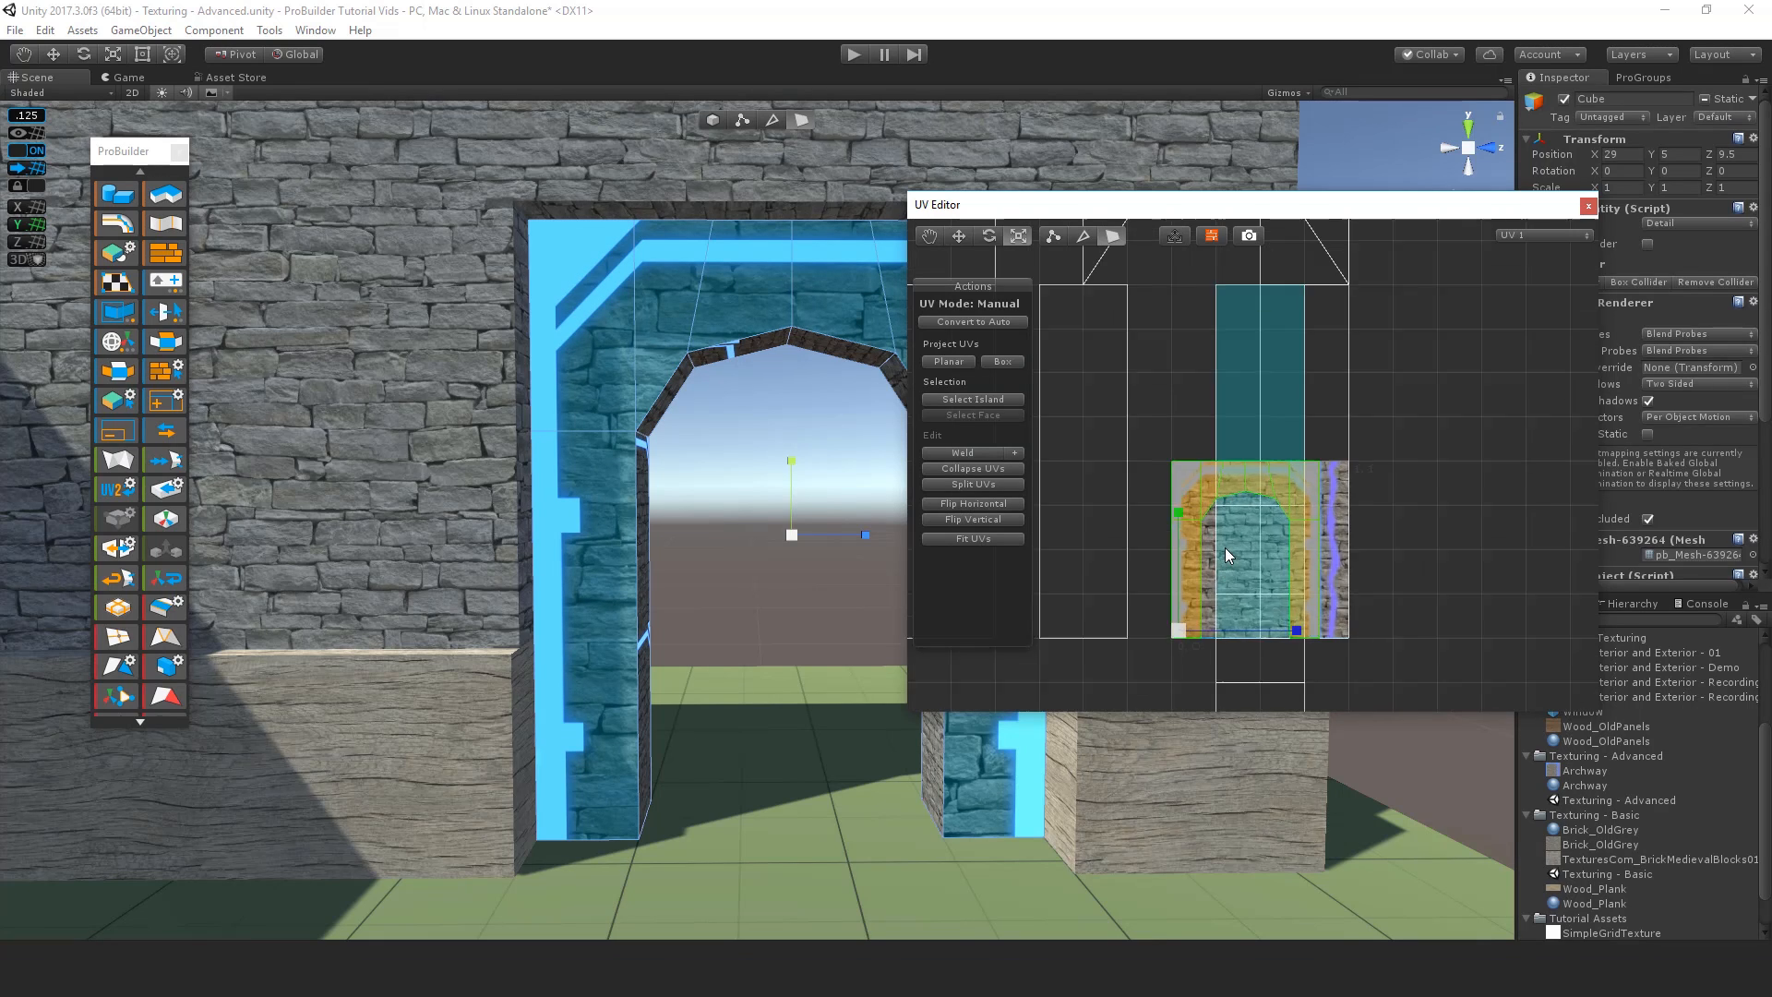
Step: Examine the fitted front-face UVs over the texture preview and the resulting frame on the arch from an angle
scroll(1225, 558, "up", 7)
scroll(1225, 557, "down", 4)
middle_click_drag(1225, 558, 1224, 418)
scroll(1363, 572, "down", 5)
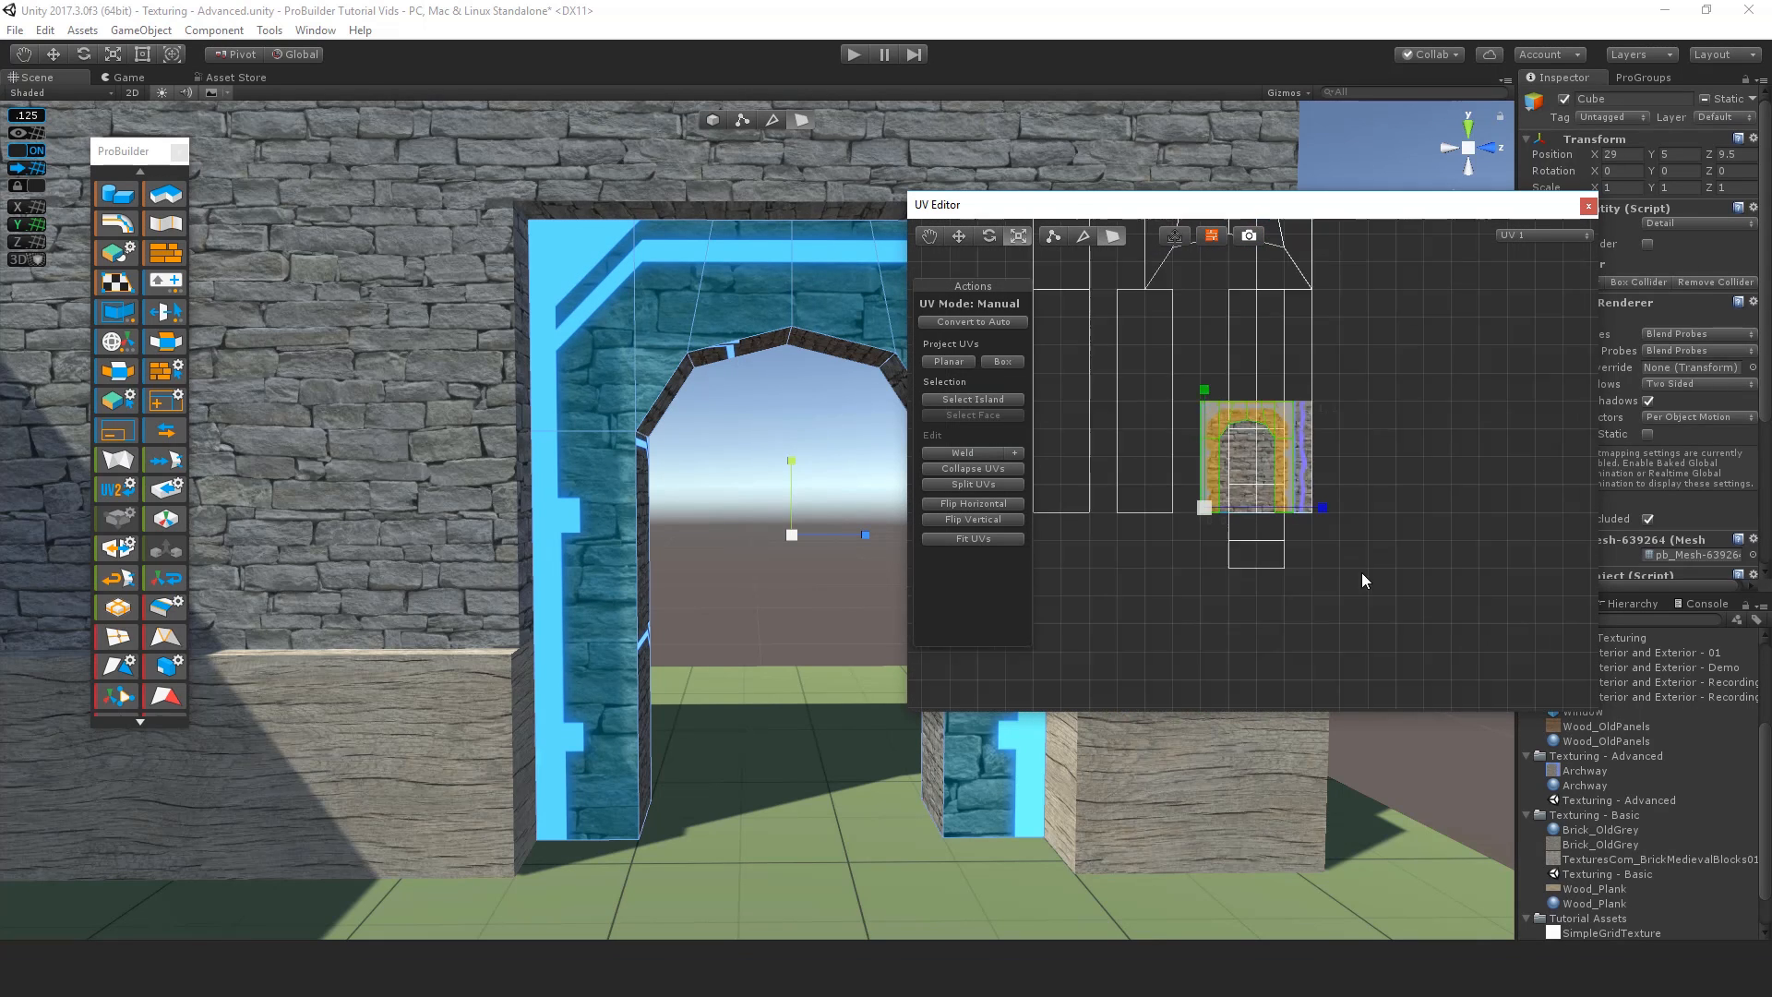
scroll(1369, 563, "down", 4)
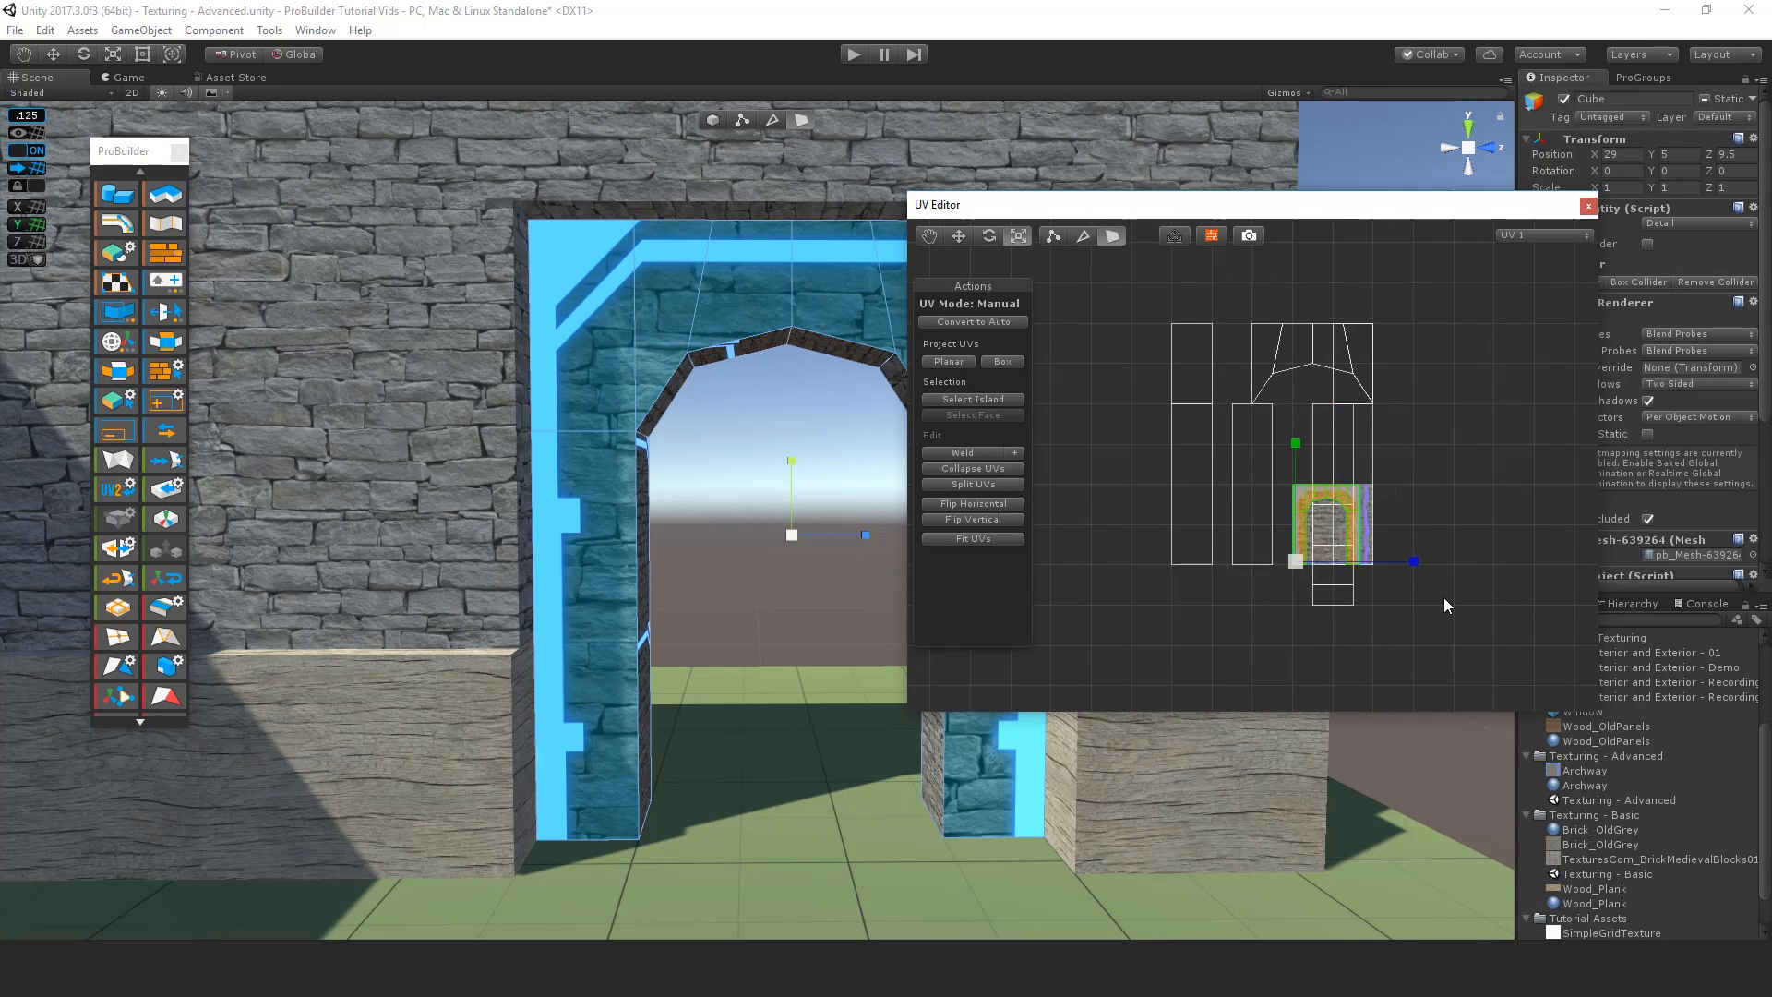
scroll(1250, 461, "up", 1)
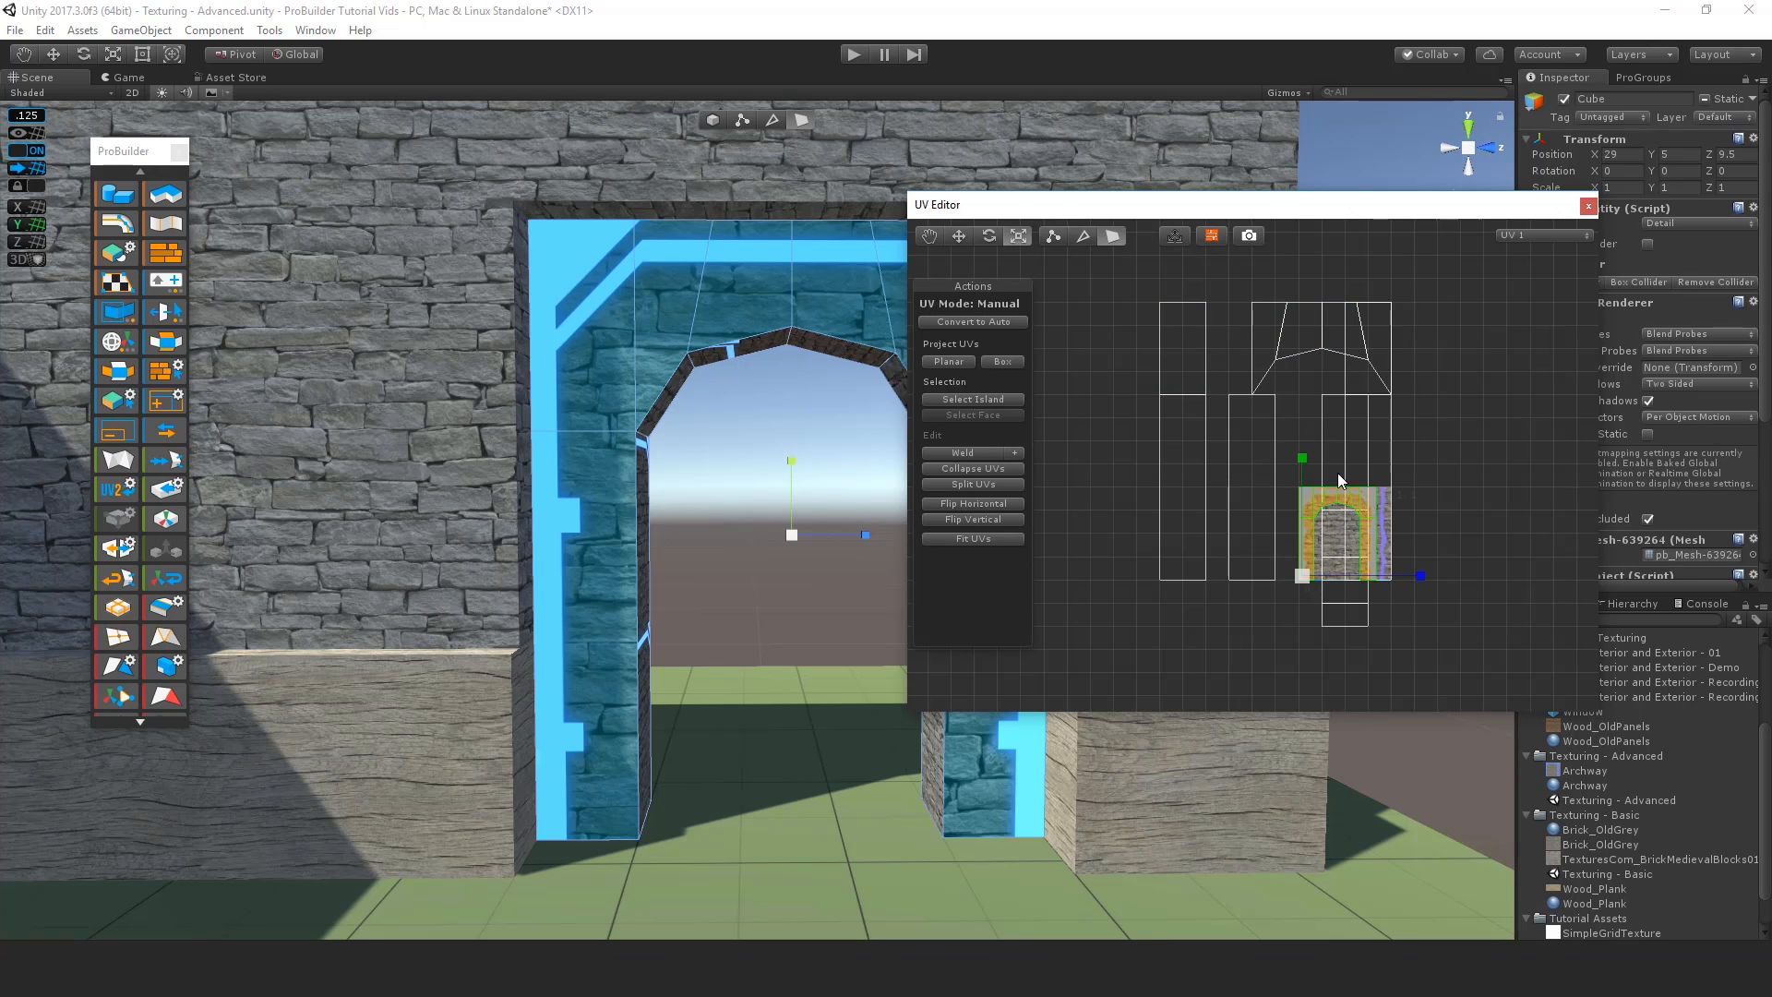
middle_click_drag(771, 526, 604, 540)
left_click_drag(633, 607, 517, 558, "alt")
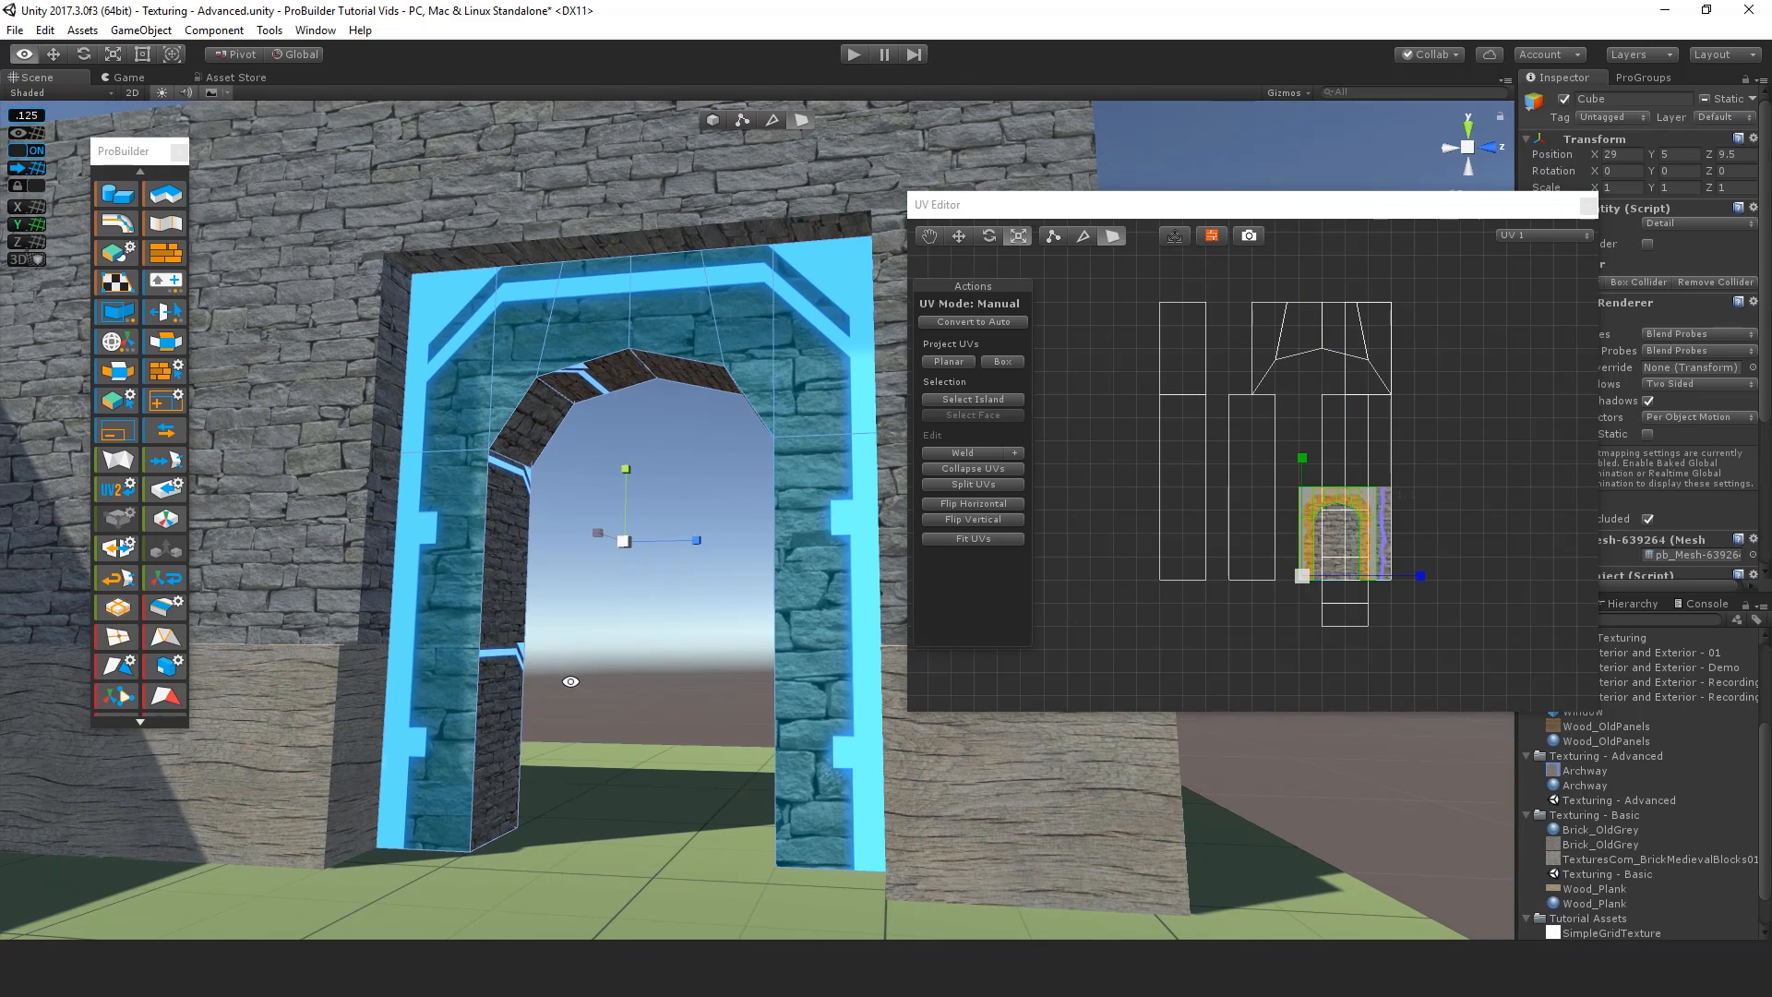
Step: Invert the face selection and move the remaining faces' UVs left, clear of the texture, to offset X about 1.574
middle_click_drag(1304, 543, 1311, 499)
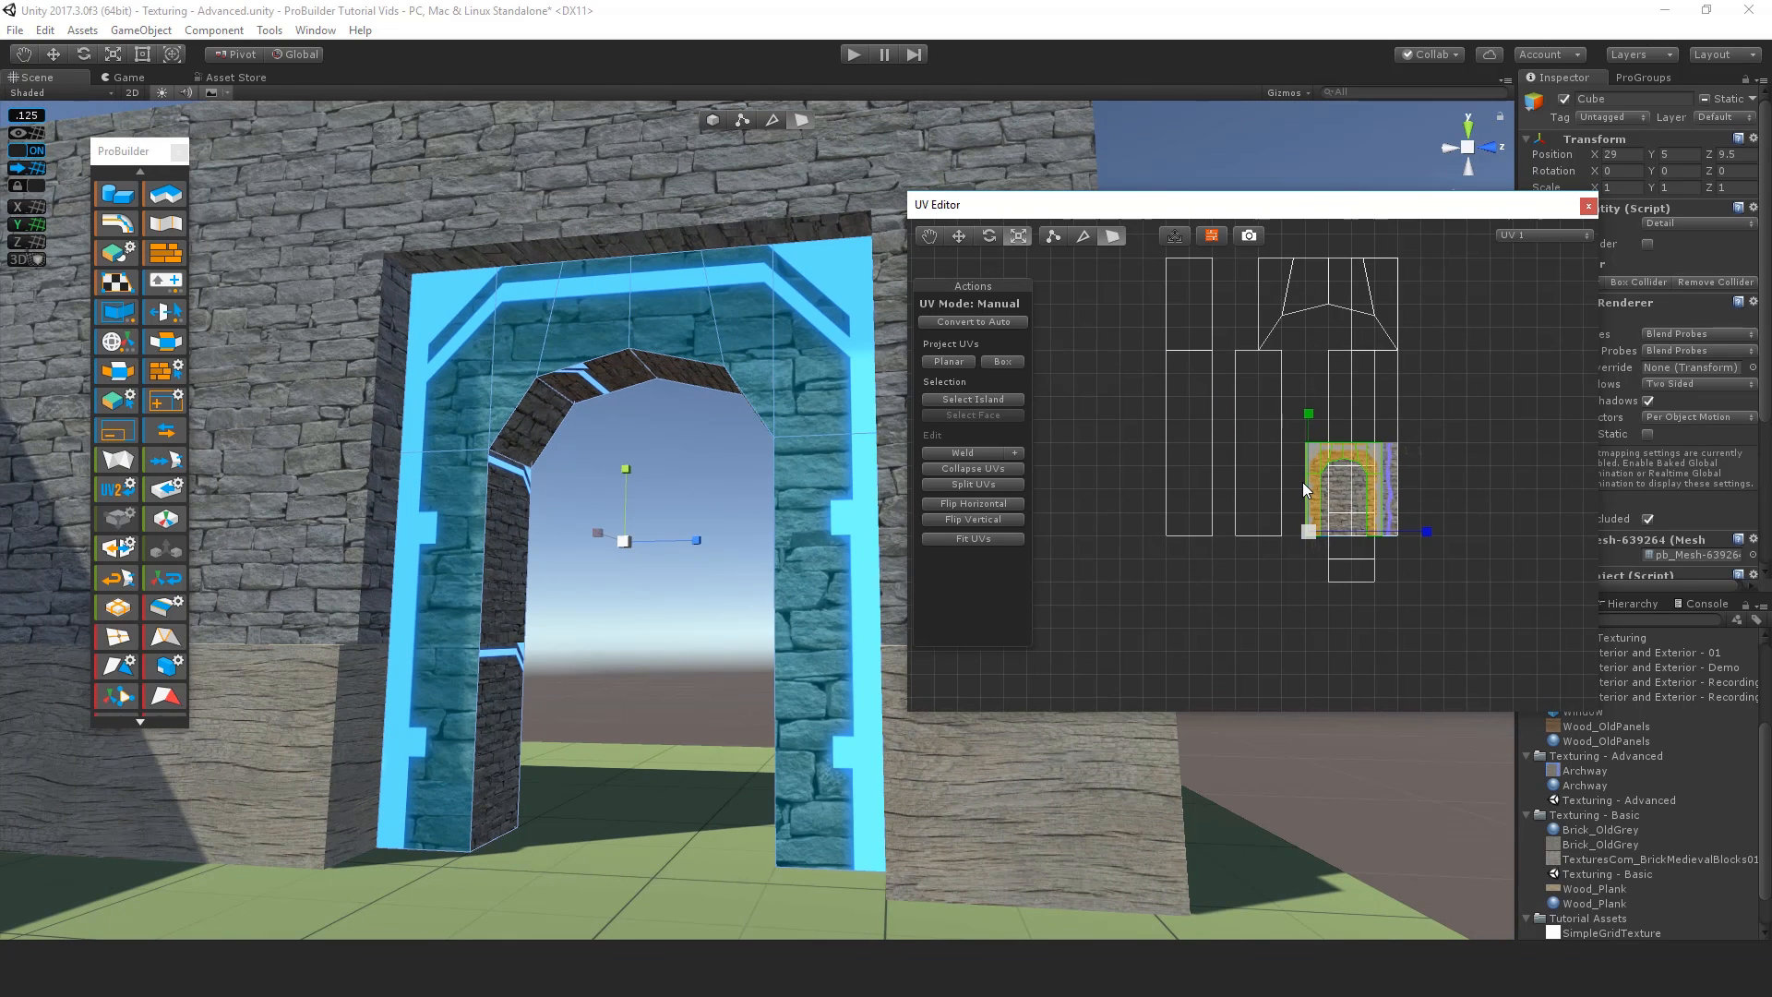
key("ctrl+shift+i")
key("w")
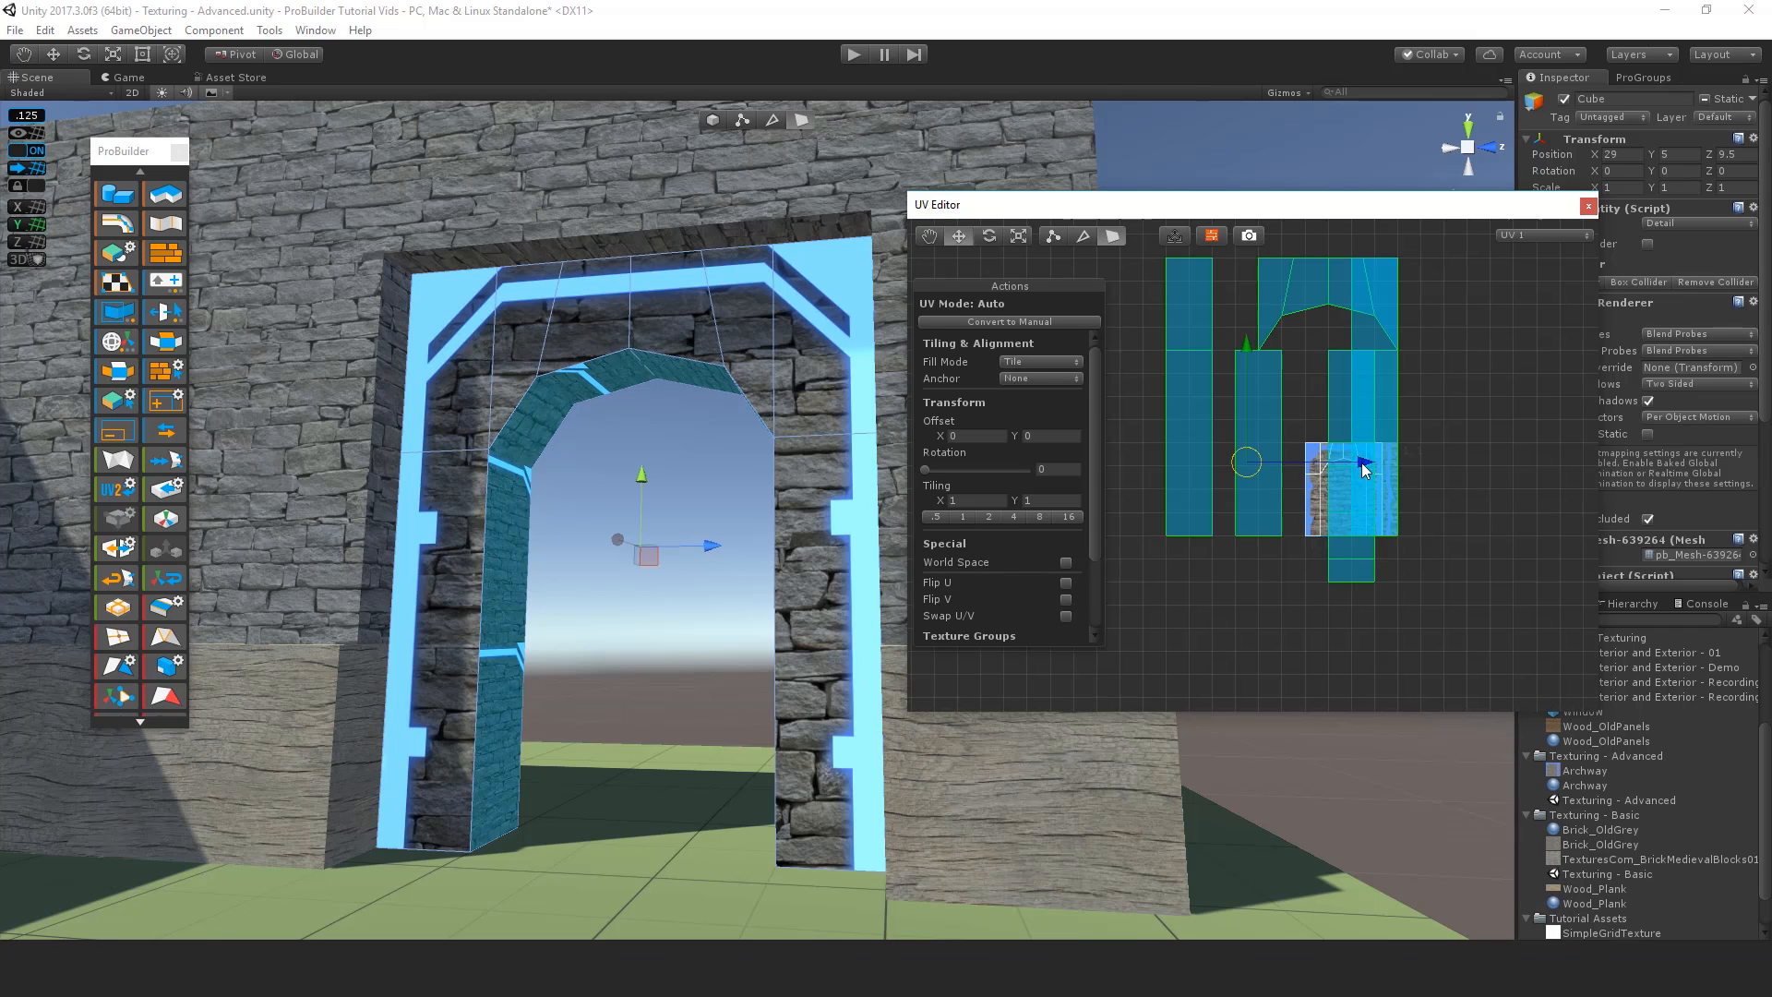
left_click(1339, 467)
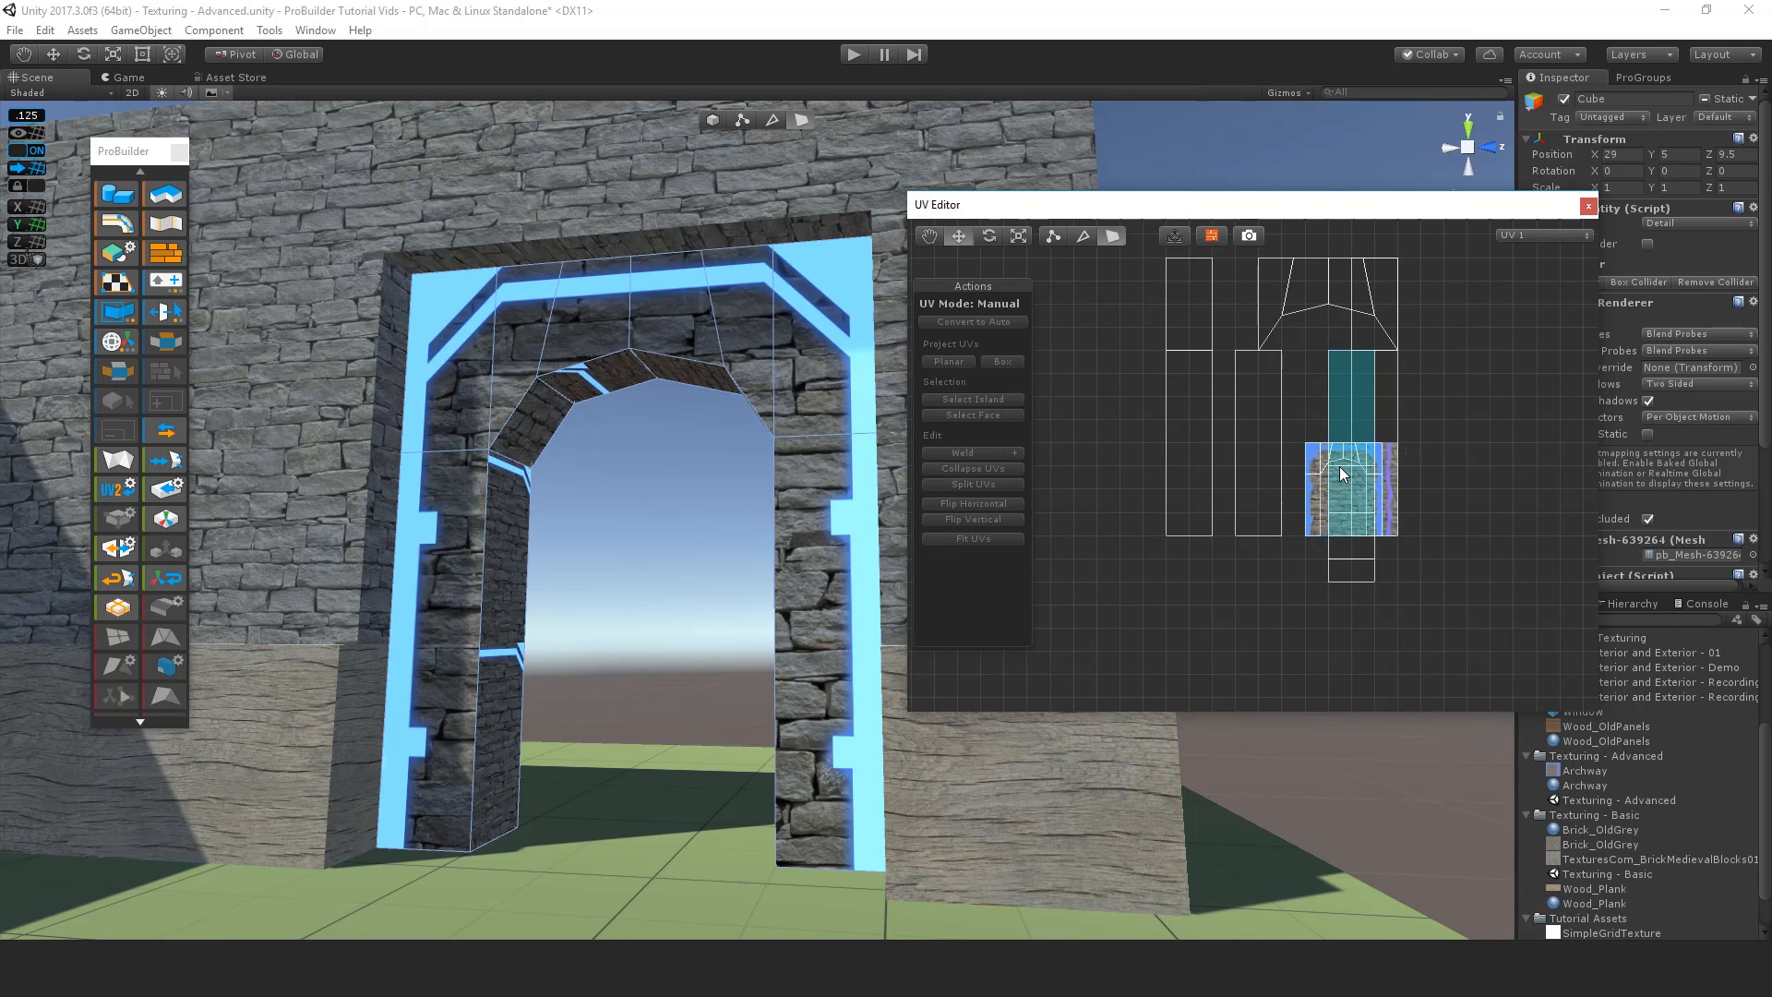
key("ctrl+z")
left_click_drag(1401, 422, 1255, 433)
scroll(1329, 478, "up", 6)
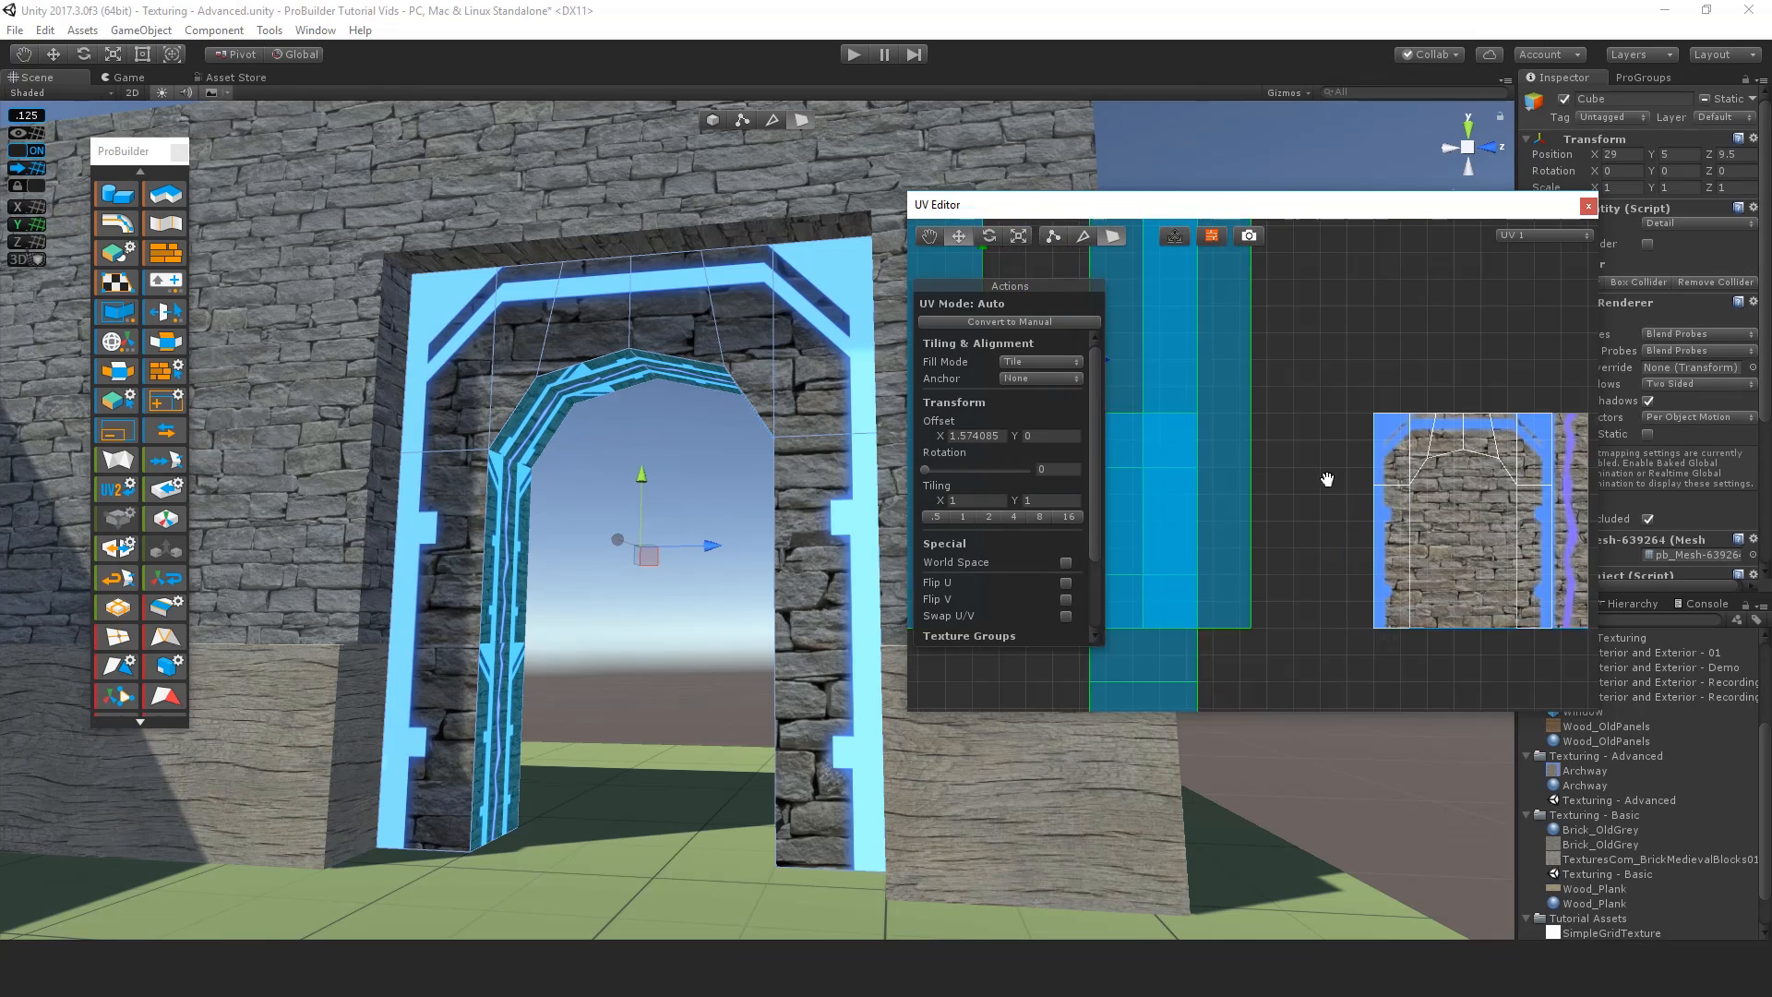
scroll(1338, 472, "up", 2)
middle_click_drag(1329, 479, 1282, 452)
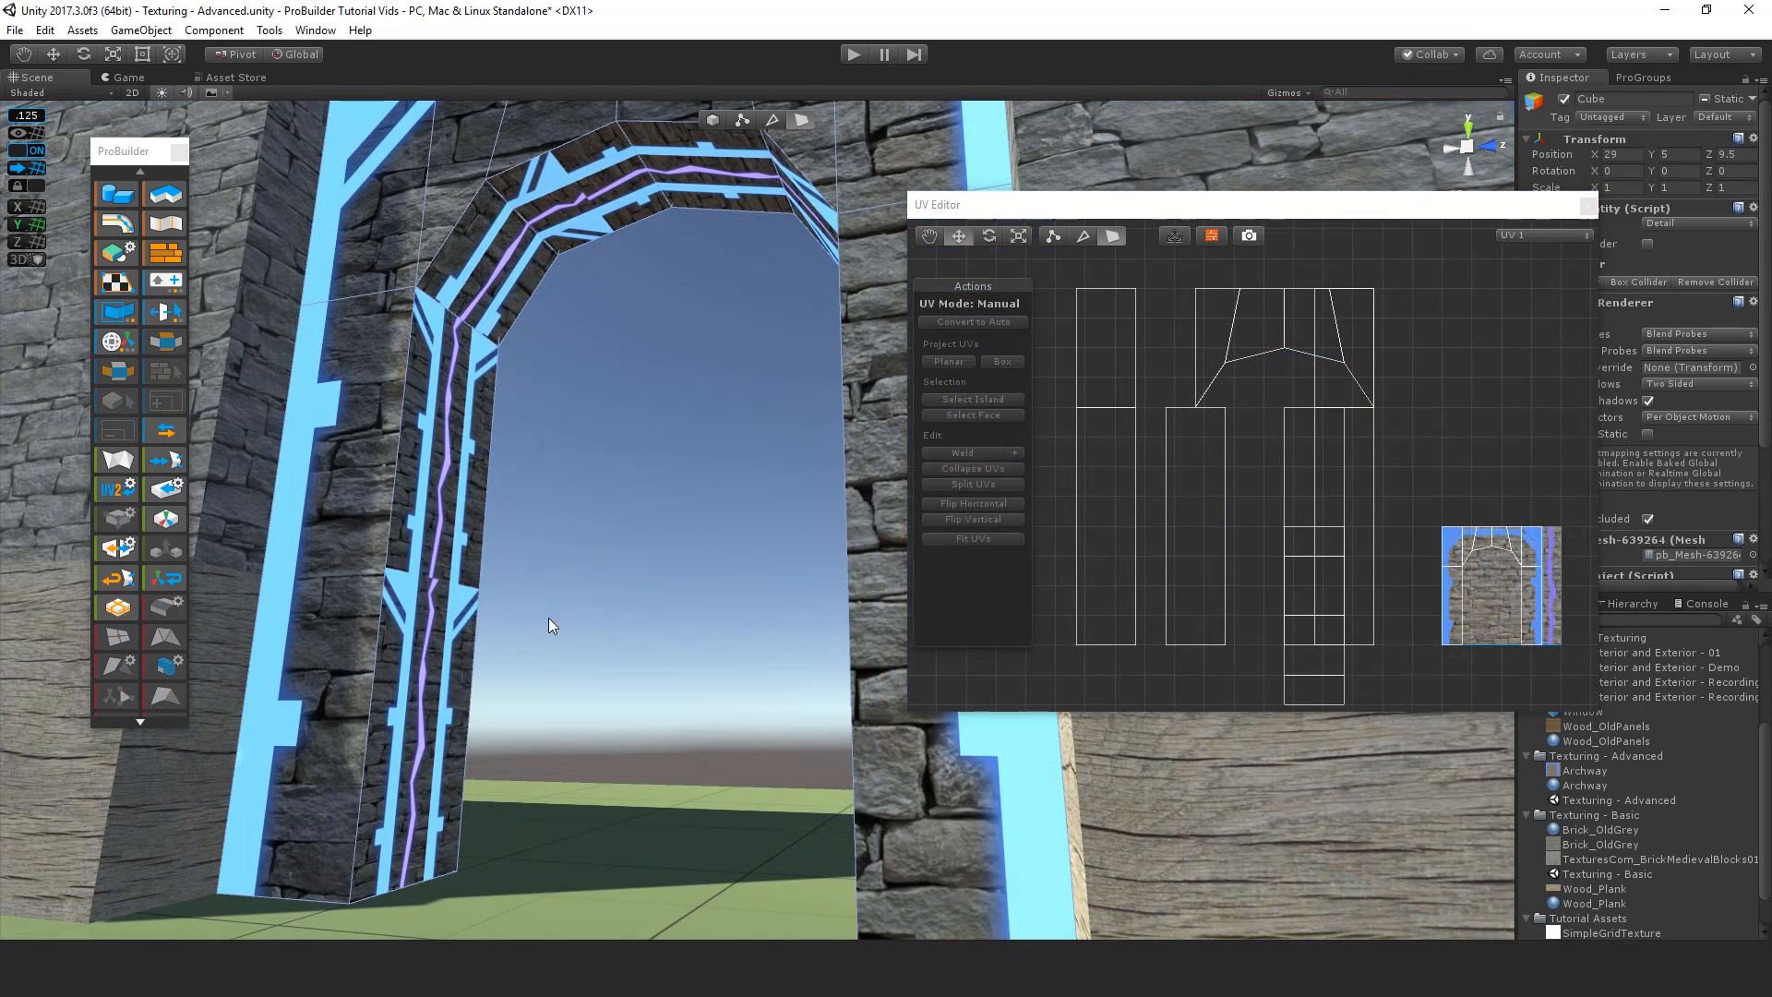
Step: Pick the arch's inner leg and curve faces one by one to examine where each one's UVs lie
left_click(423, 712)
left_click(513, 257)
left_click(582, 192)
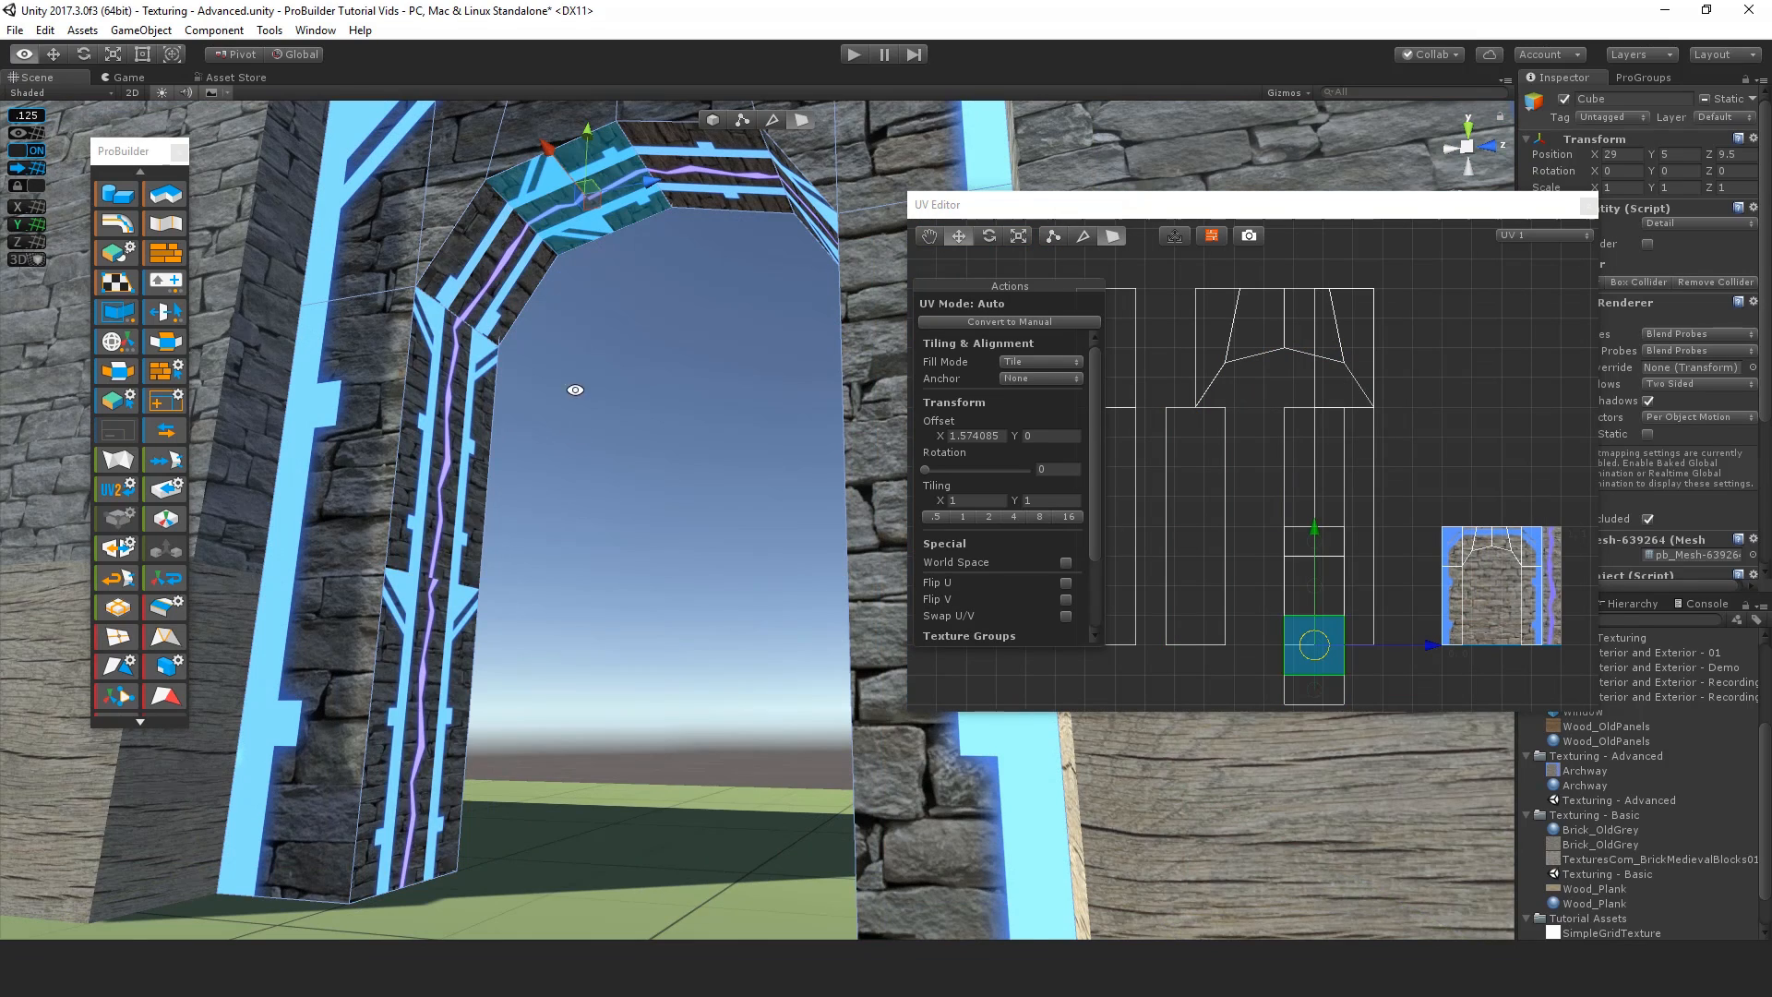
left_click_drag(573, 388, 474, 419, "alt")
left_click(475, 419)
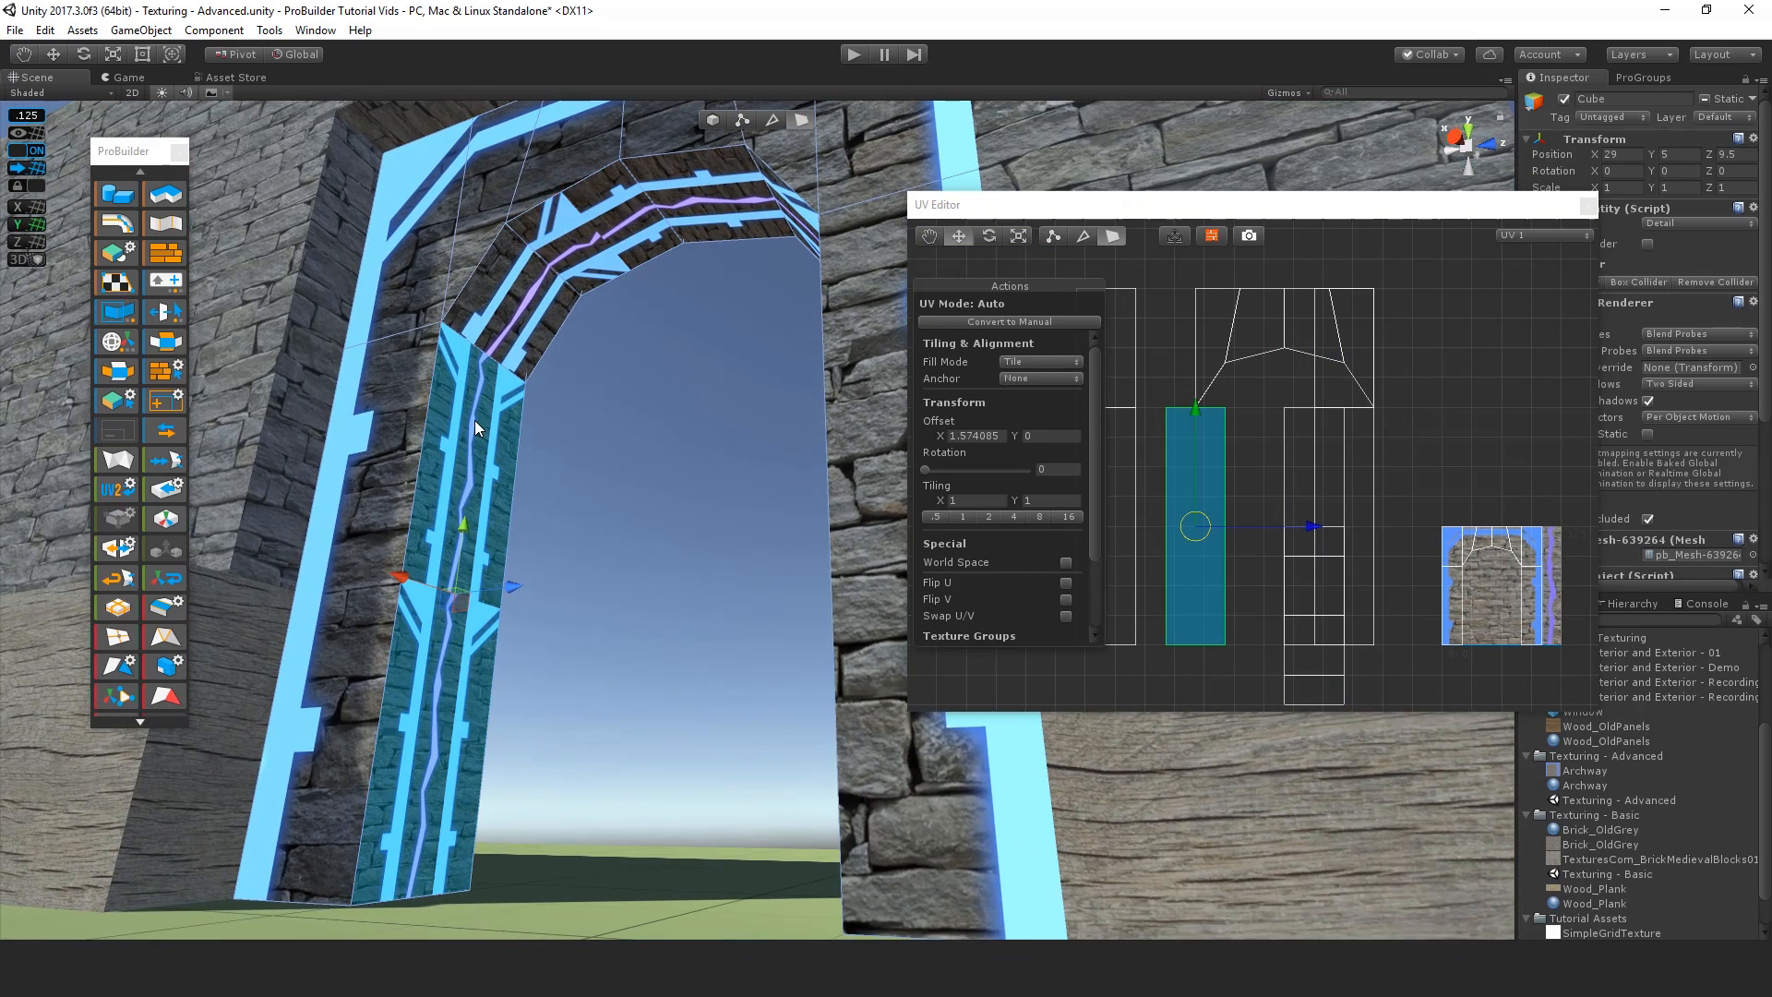
left_click(495, 296)
left_click(613, 227)
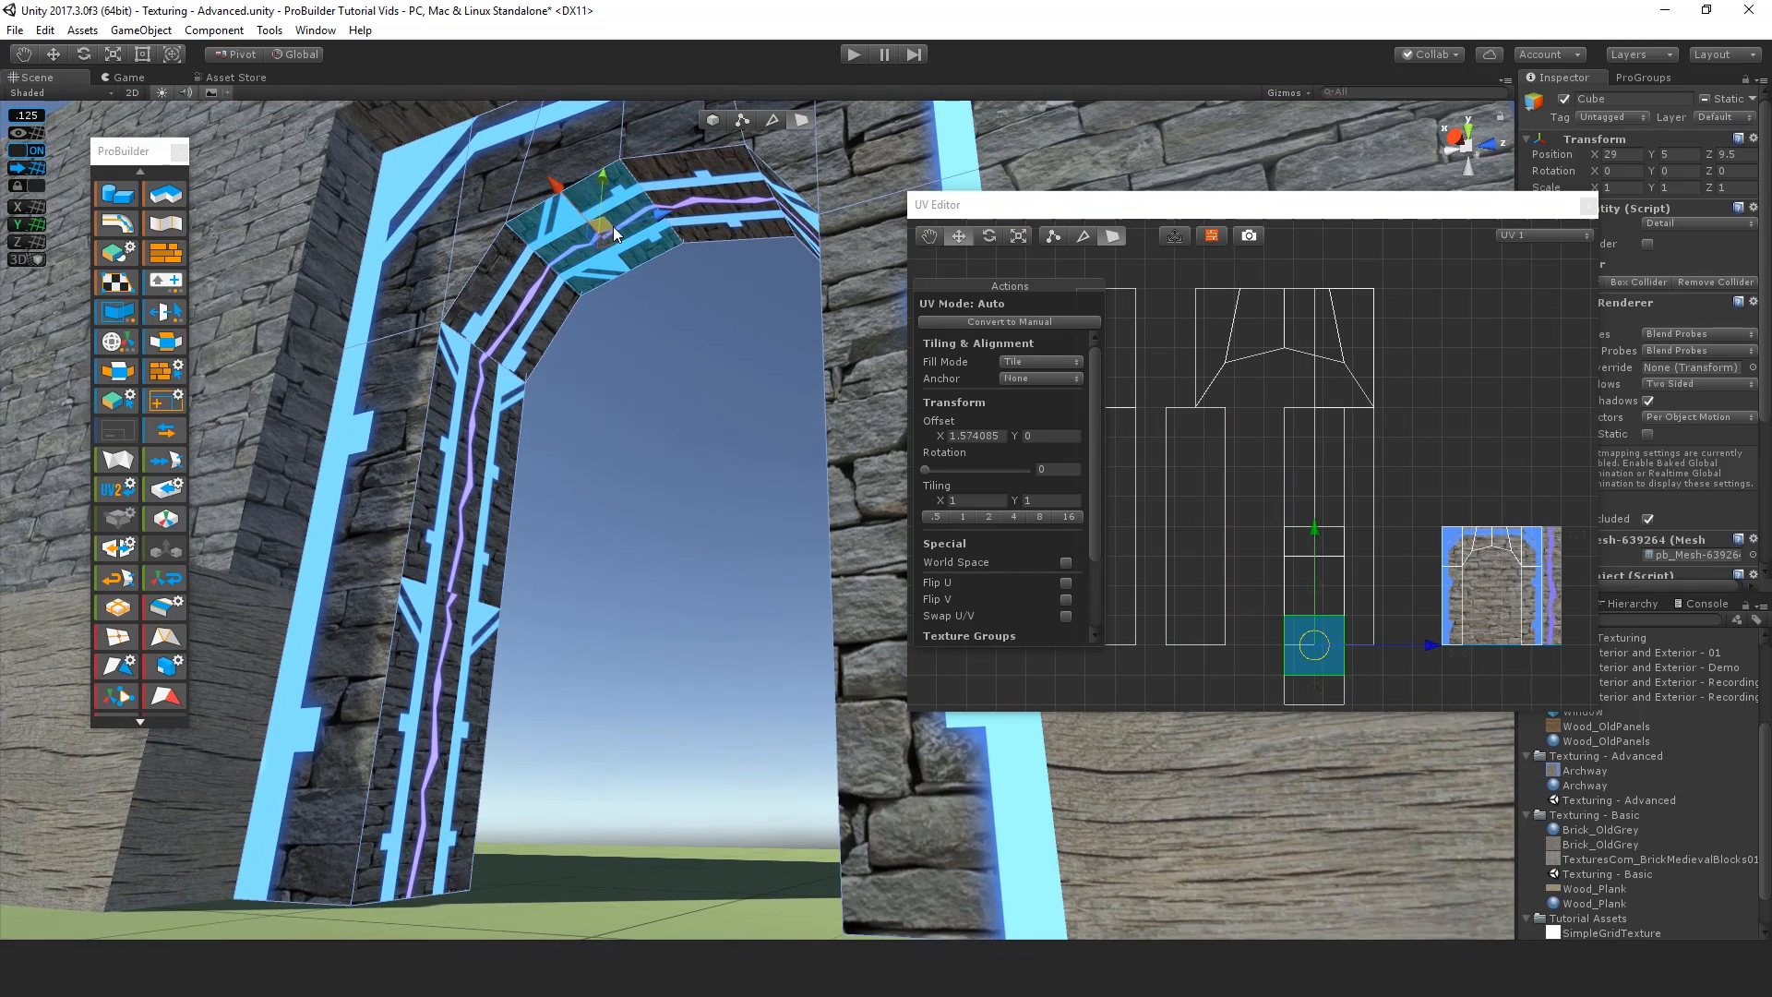
left_click(702, 188)
left_click_drag(718, 279, 434, 537, "alt")
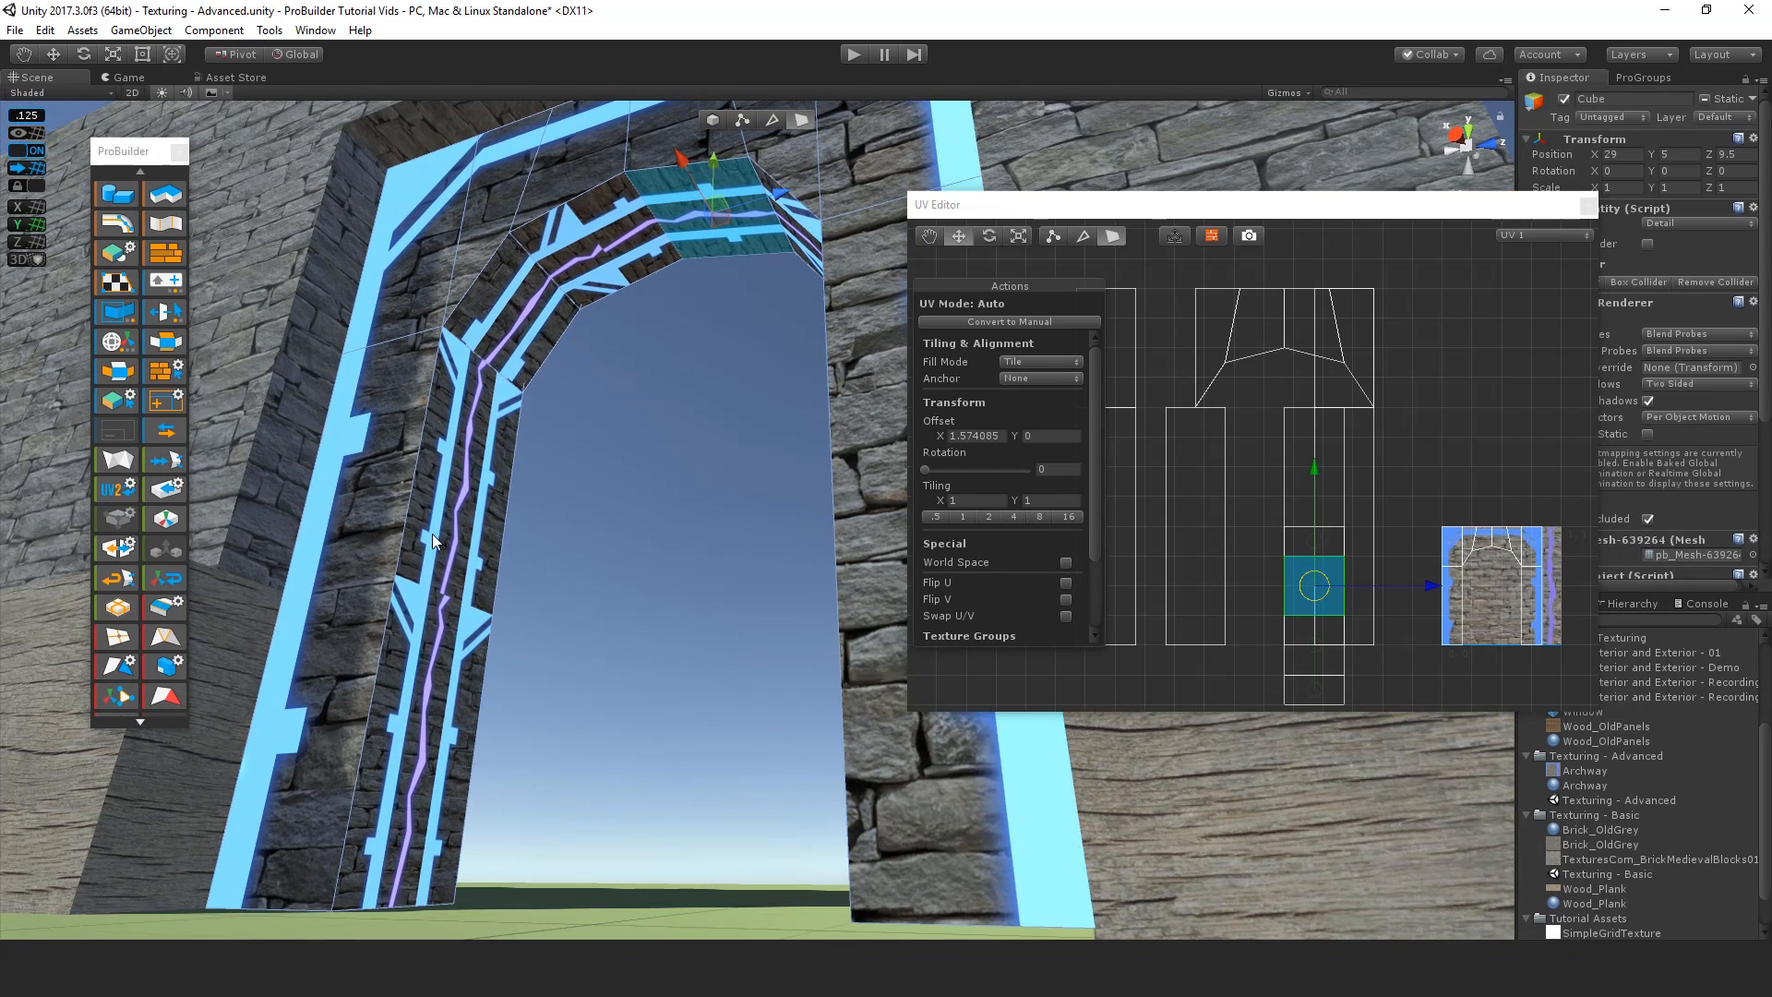
Step: Select the left leg's inner face and snap its UVs onto the texture's zigzag trim strip at offset X -1.625, Y 0
left_click(478, 470)
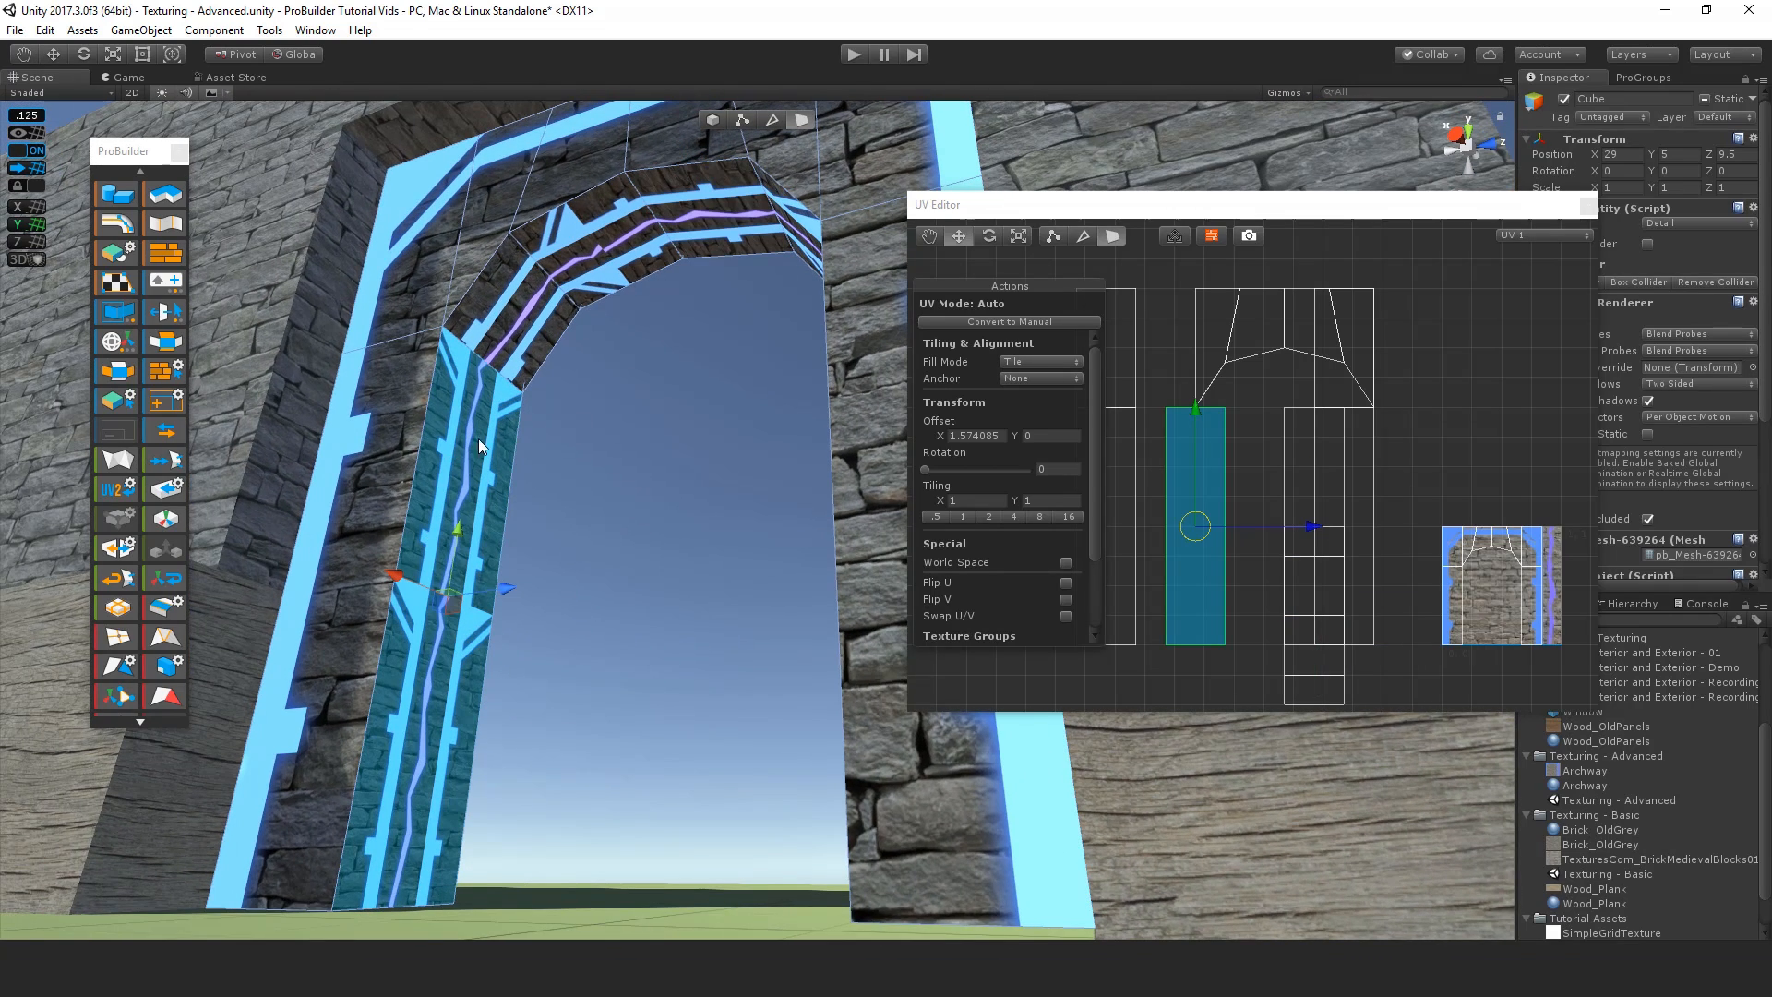
middle_click_drag(1251, 585, 1262, 486)
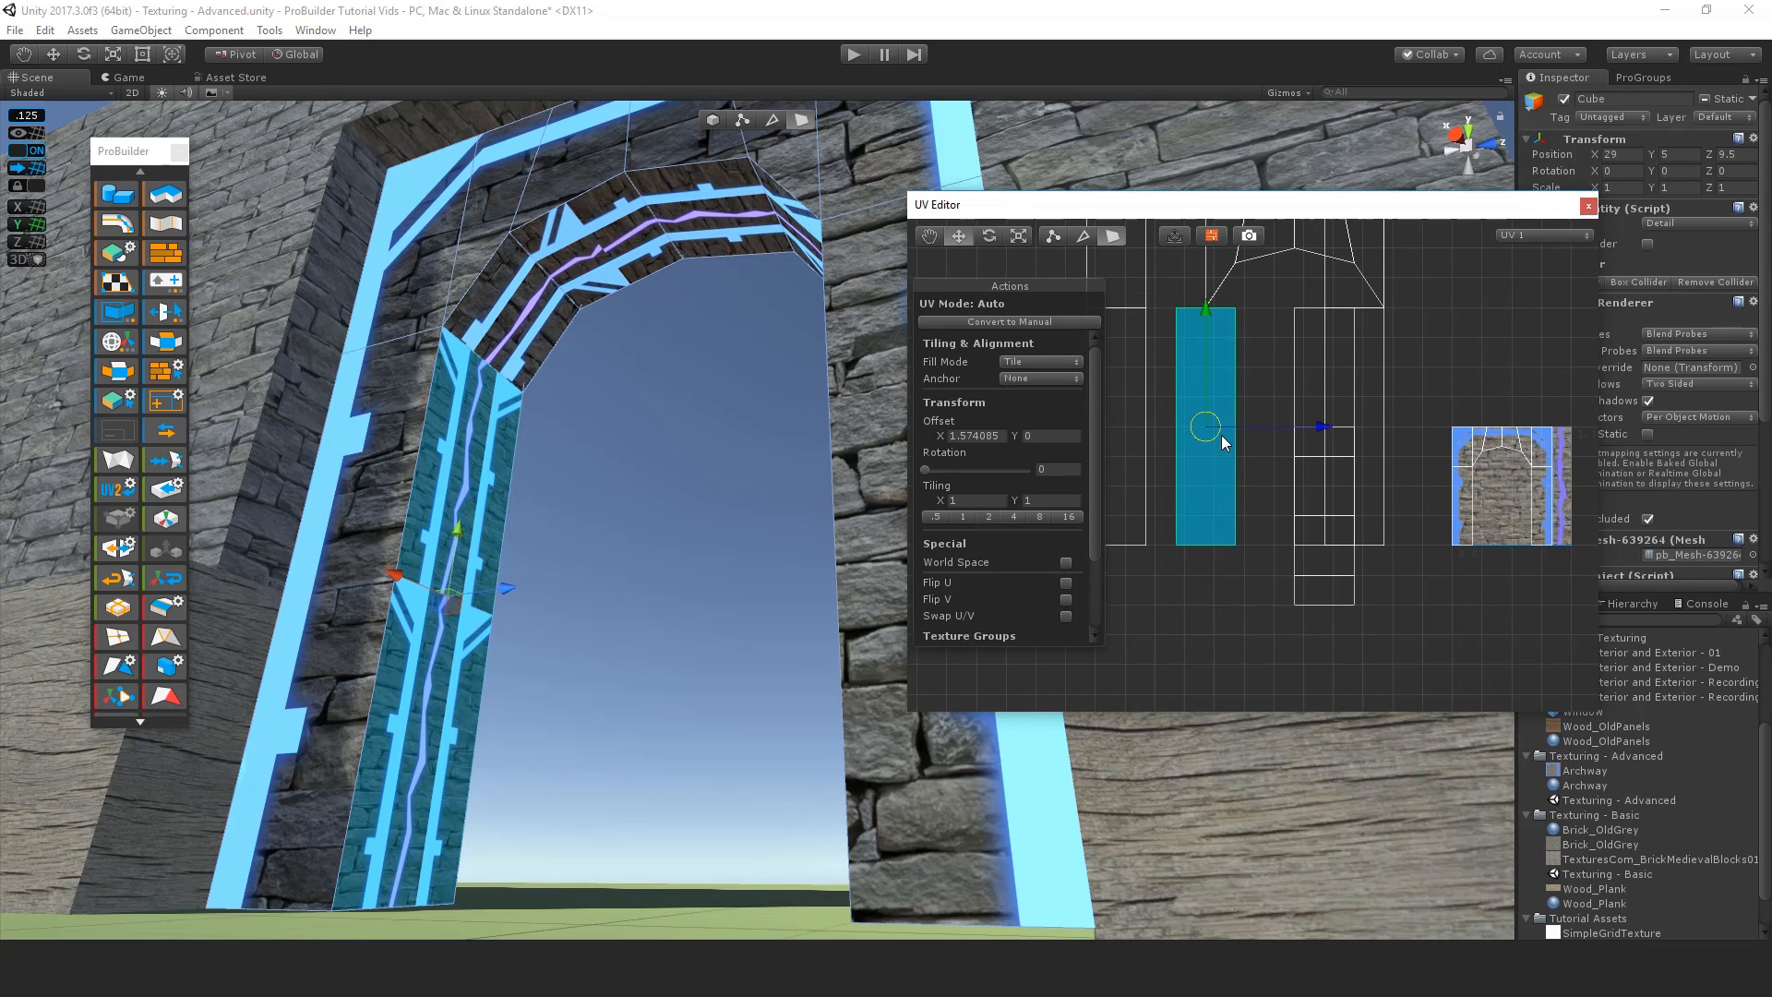
left_click_drag(1218, 441, 1514, 568, "ctrl")
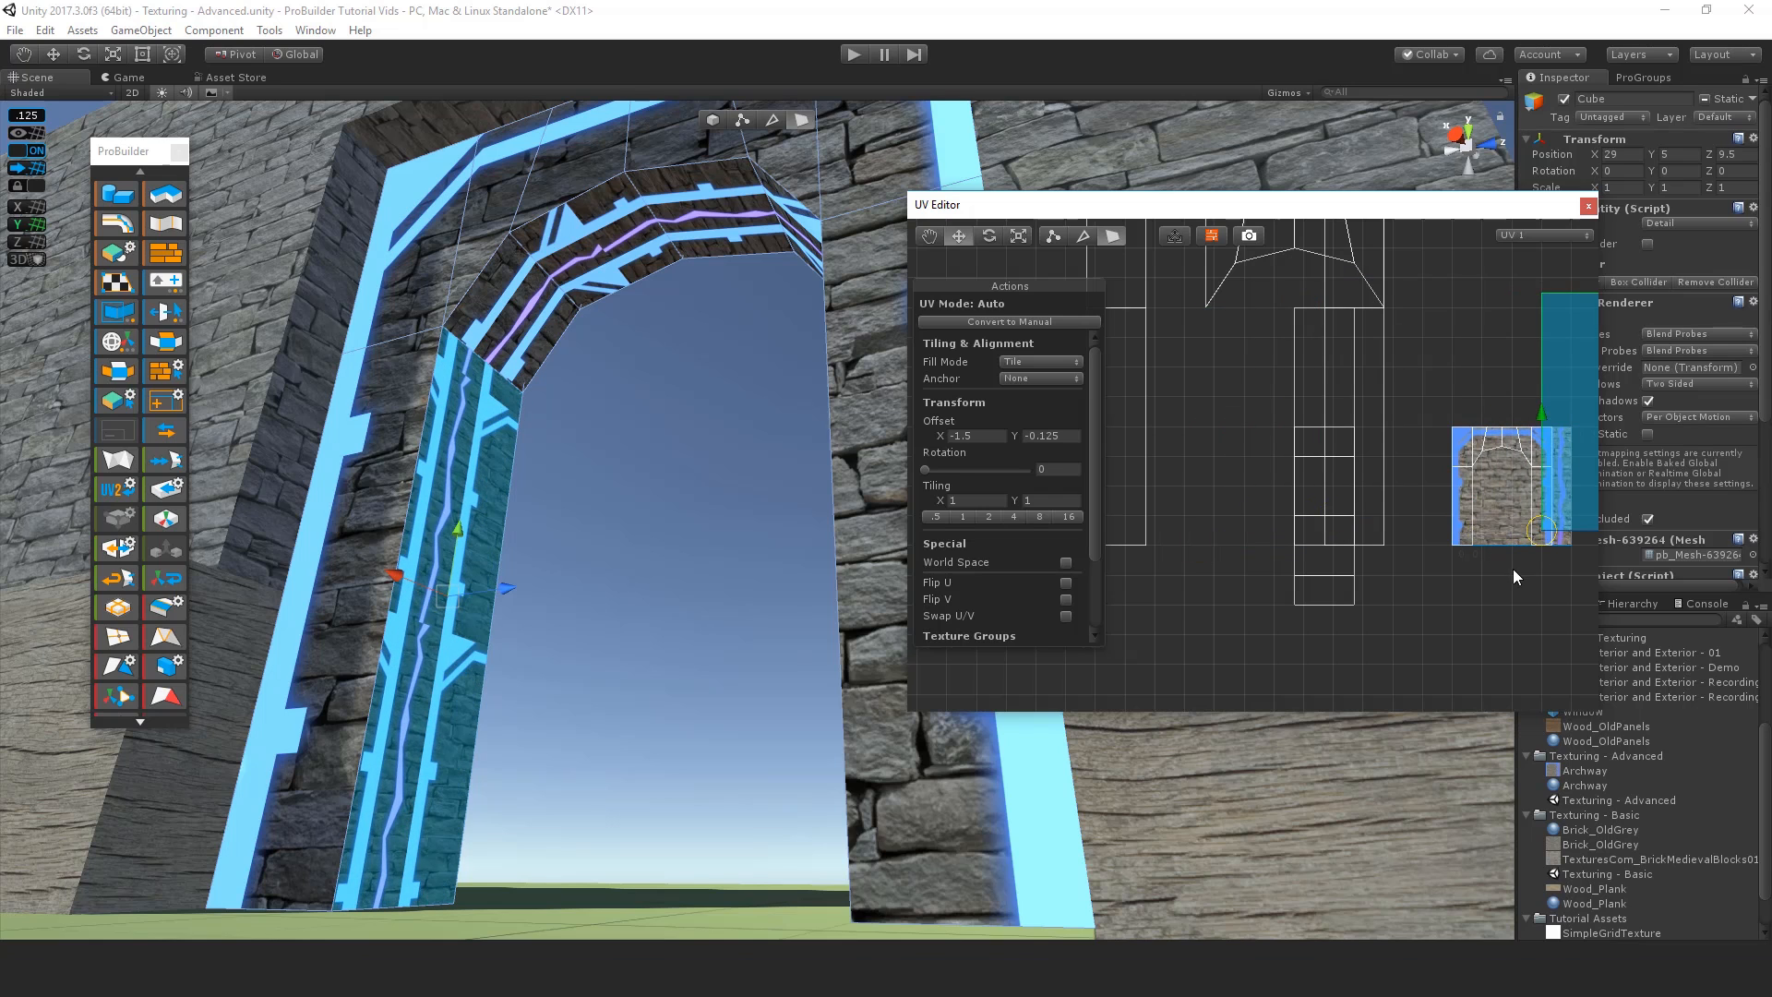
middle_click_drag(1513, 568, 1311, 532)
scroll(1310, 533, "up", 8)
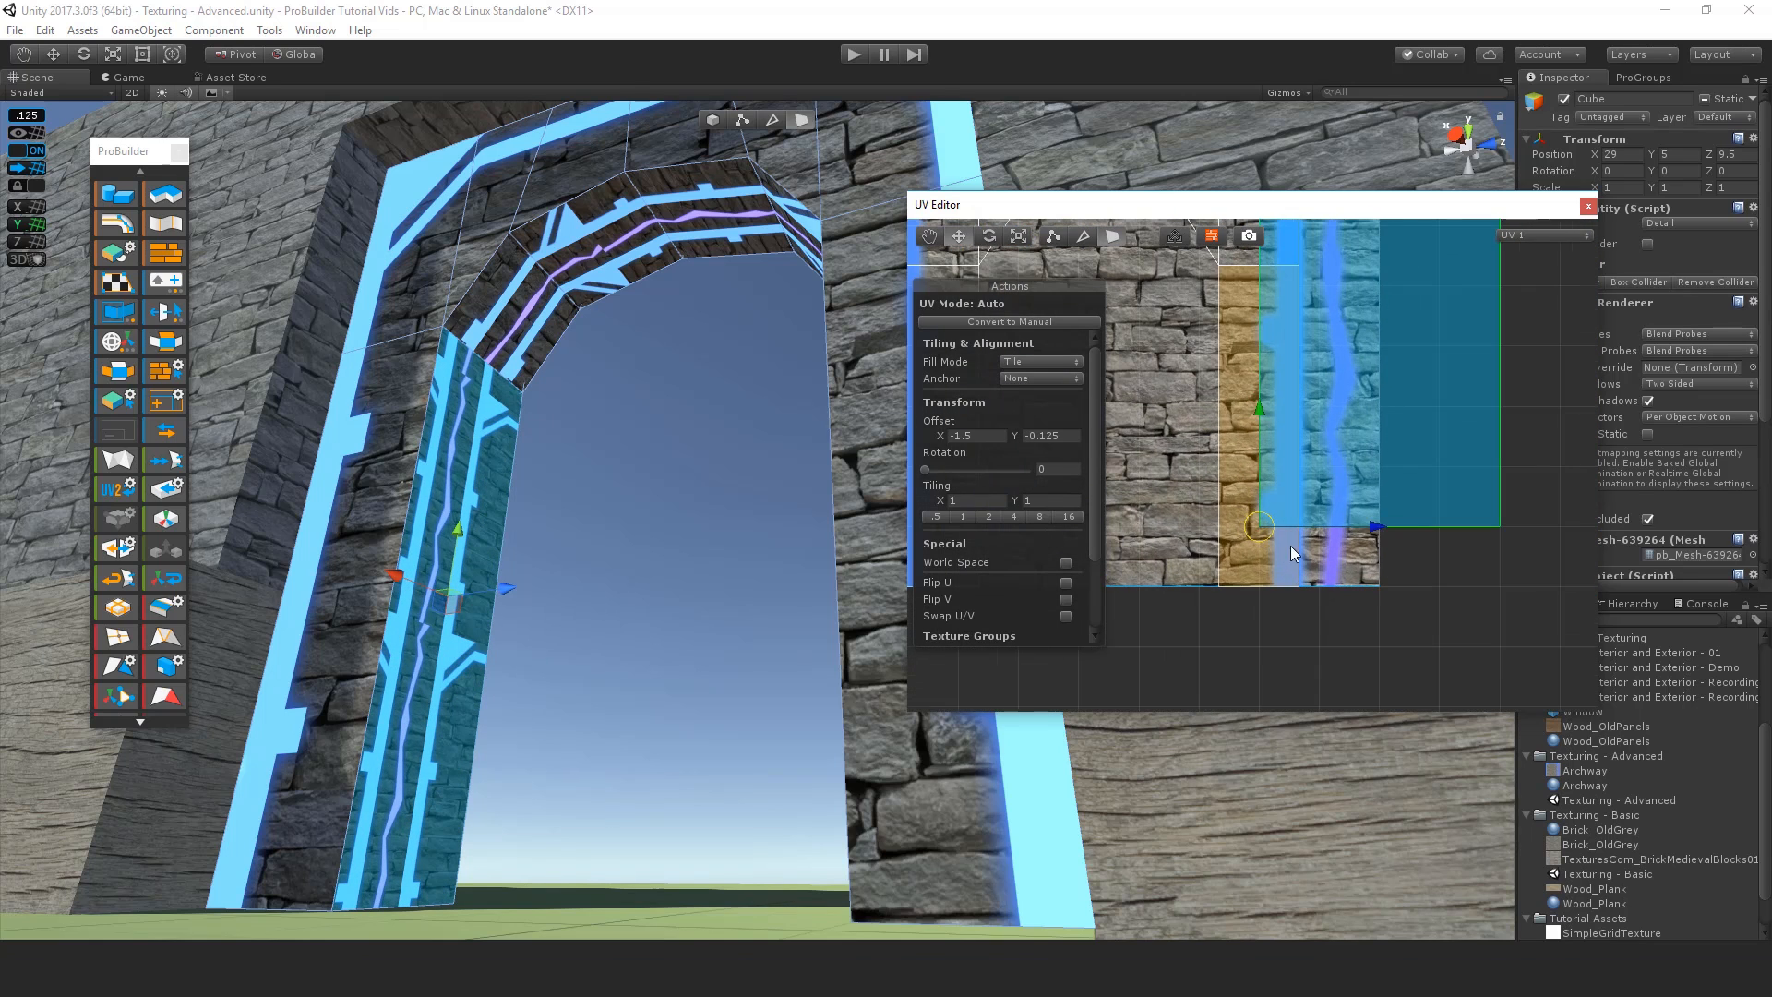
left_click_drag(1272, 535, 1327, 590)
scroll(1355, 646, "up", 3)
middle_click_drag(1306, 644, 1270, 650)
scroll(1285, 600, "down", 8)
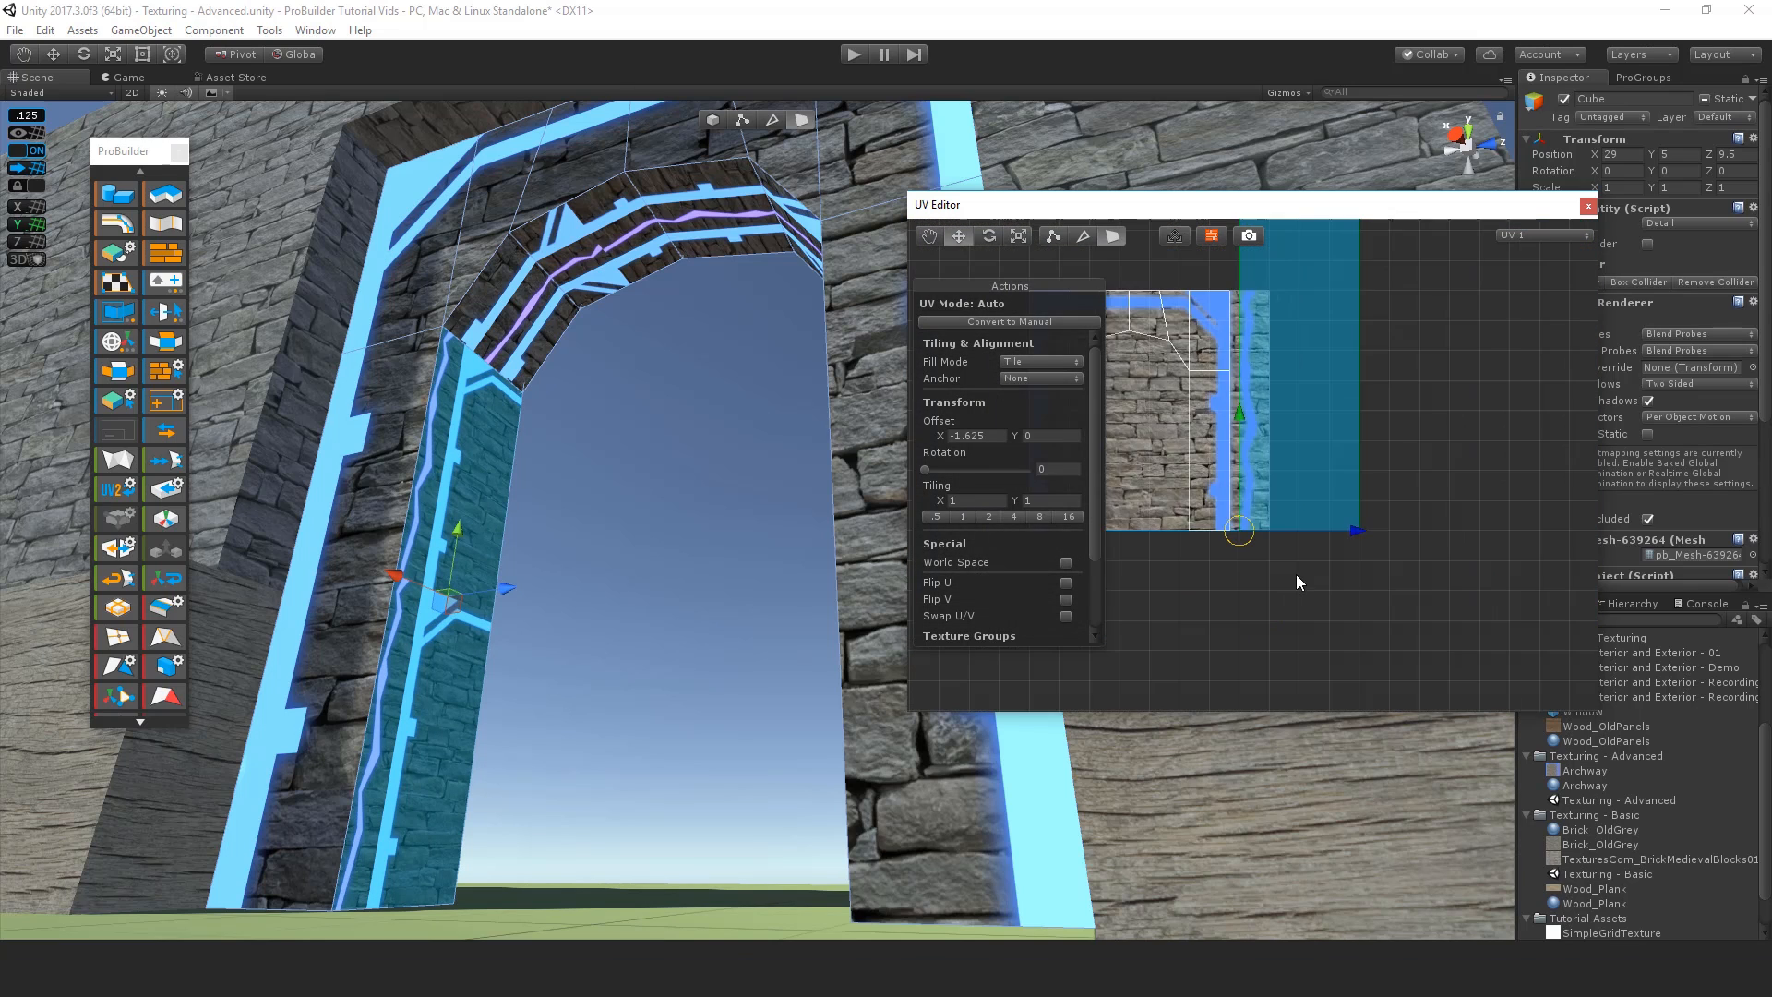
Step: Compare the inner leg face's UV width with the texture's trim strip and inspect the arch's inner faces from several angles
key("r")
middle_click_drag(1306, 428, 1296, 556)
scroll(1329, 489, "down", 5)
scroll(1297, 544, "up", 6)
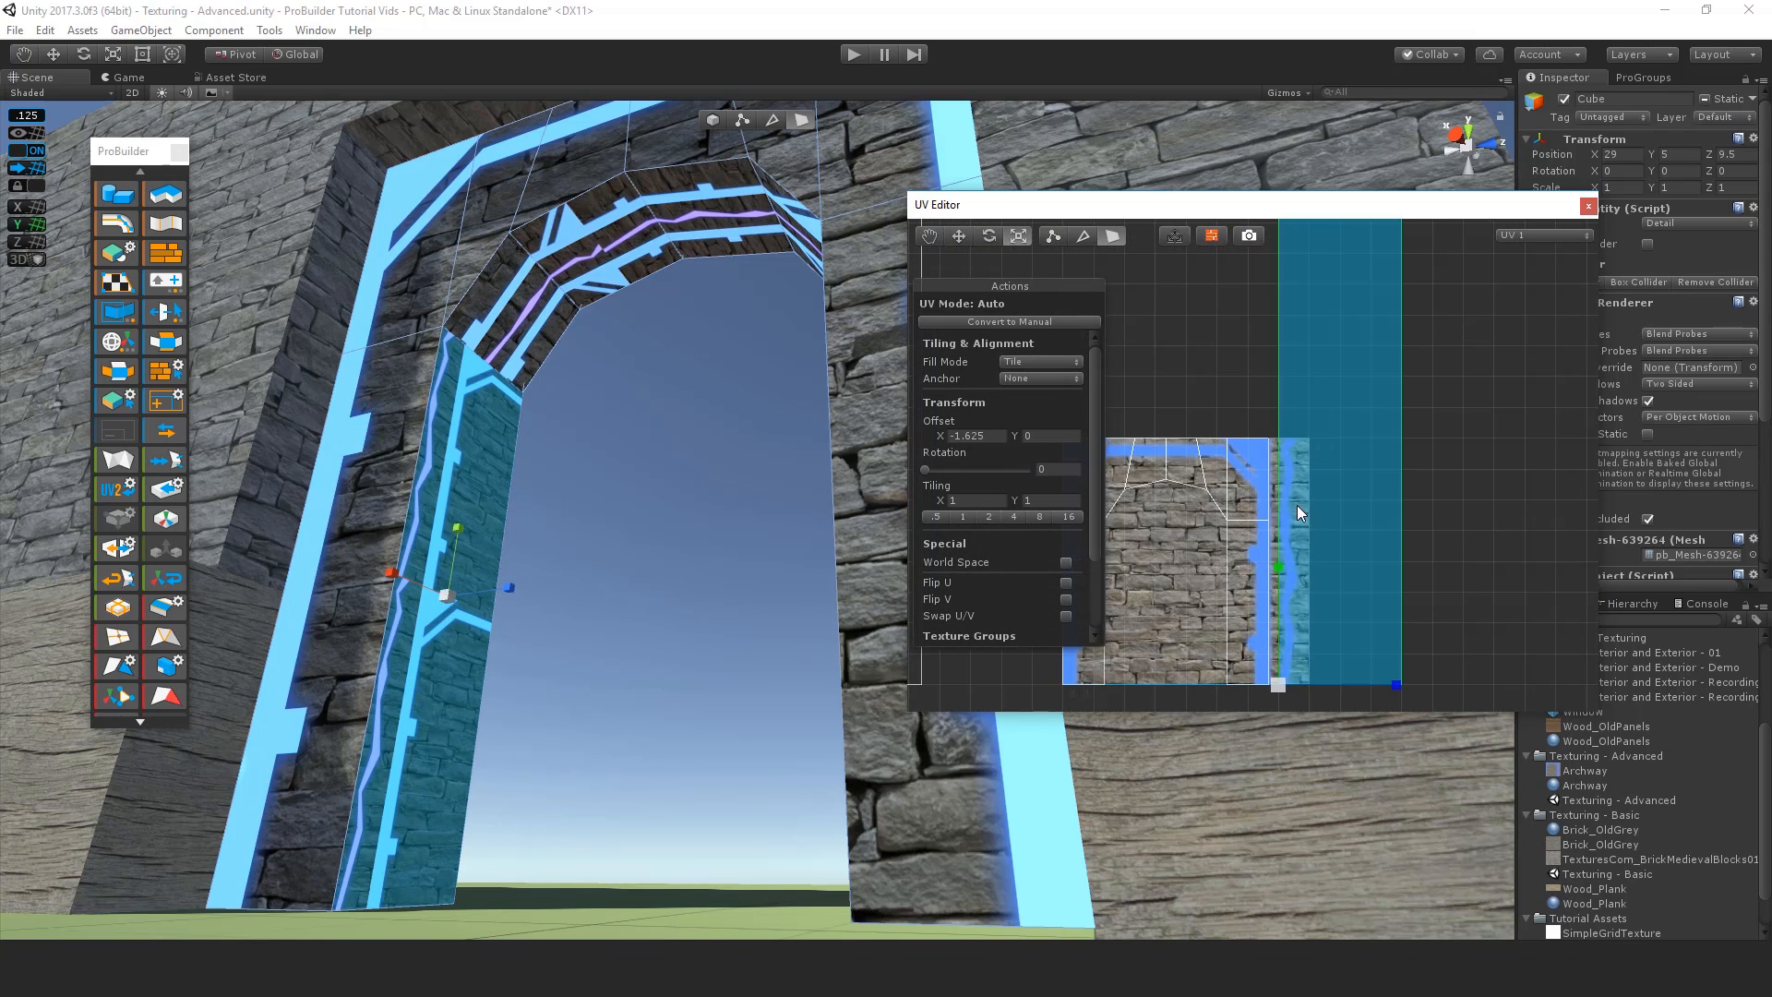
scroll(1266, 549, "up", 5)
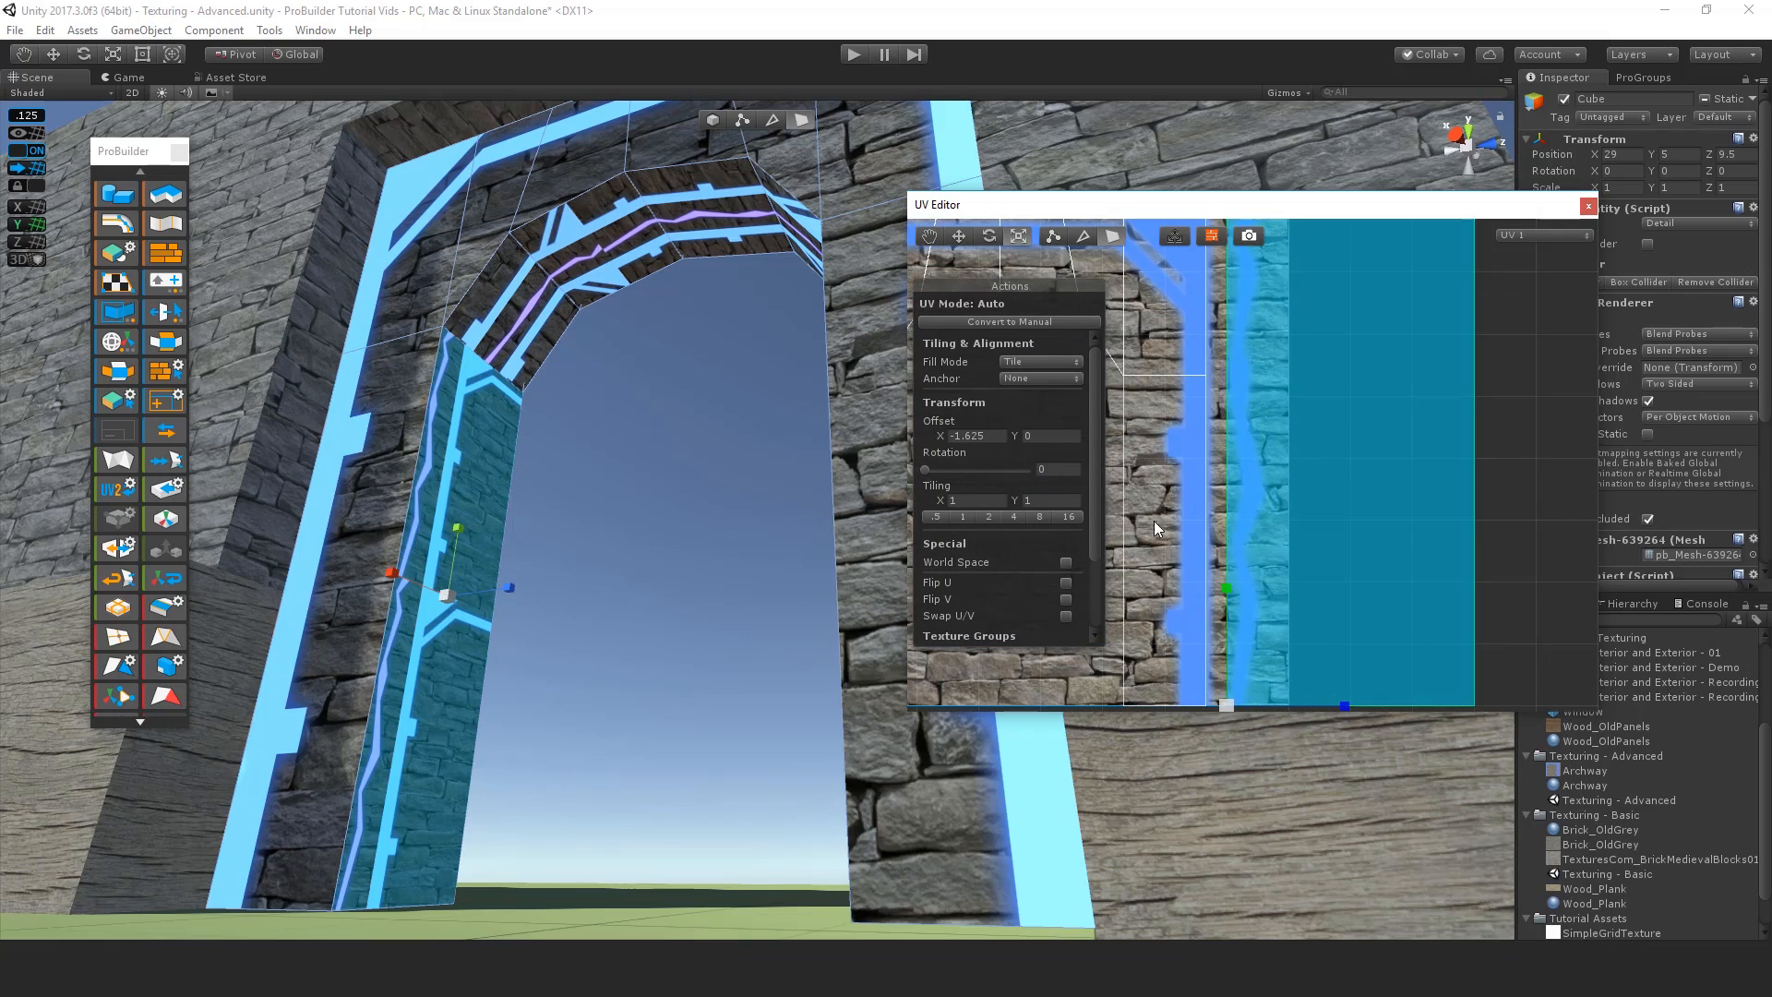
left_click_drag(494, 425, 801, 572, "alt")
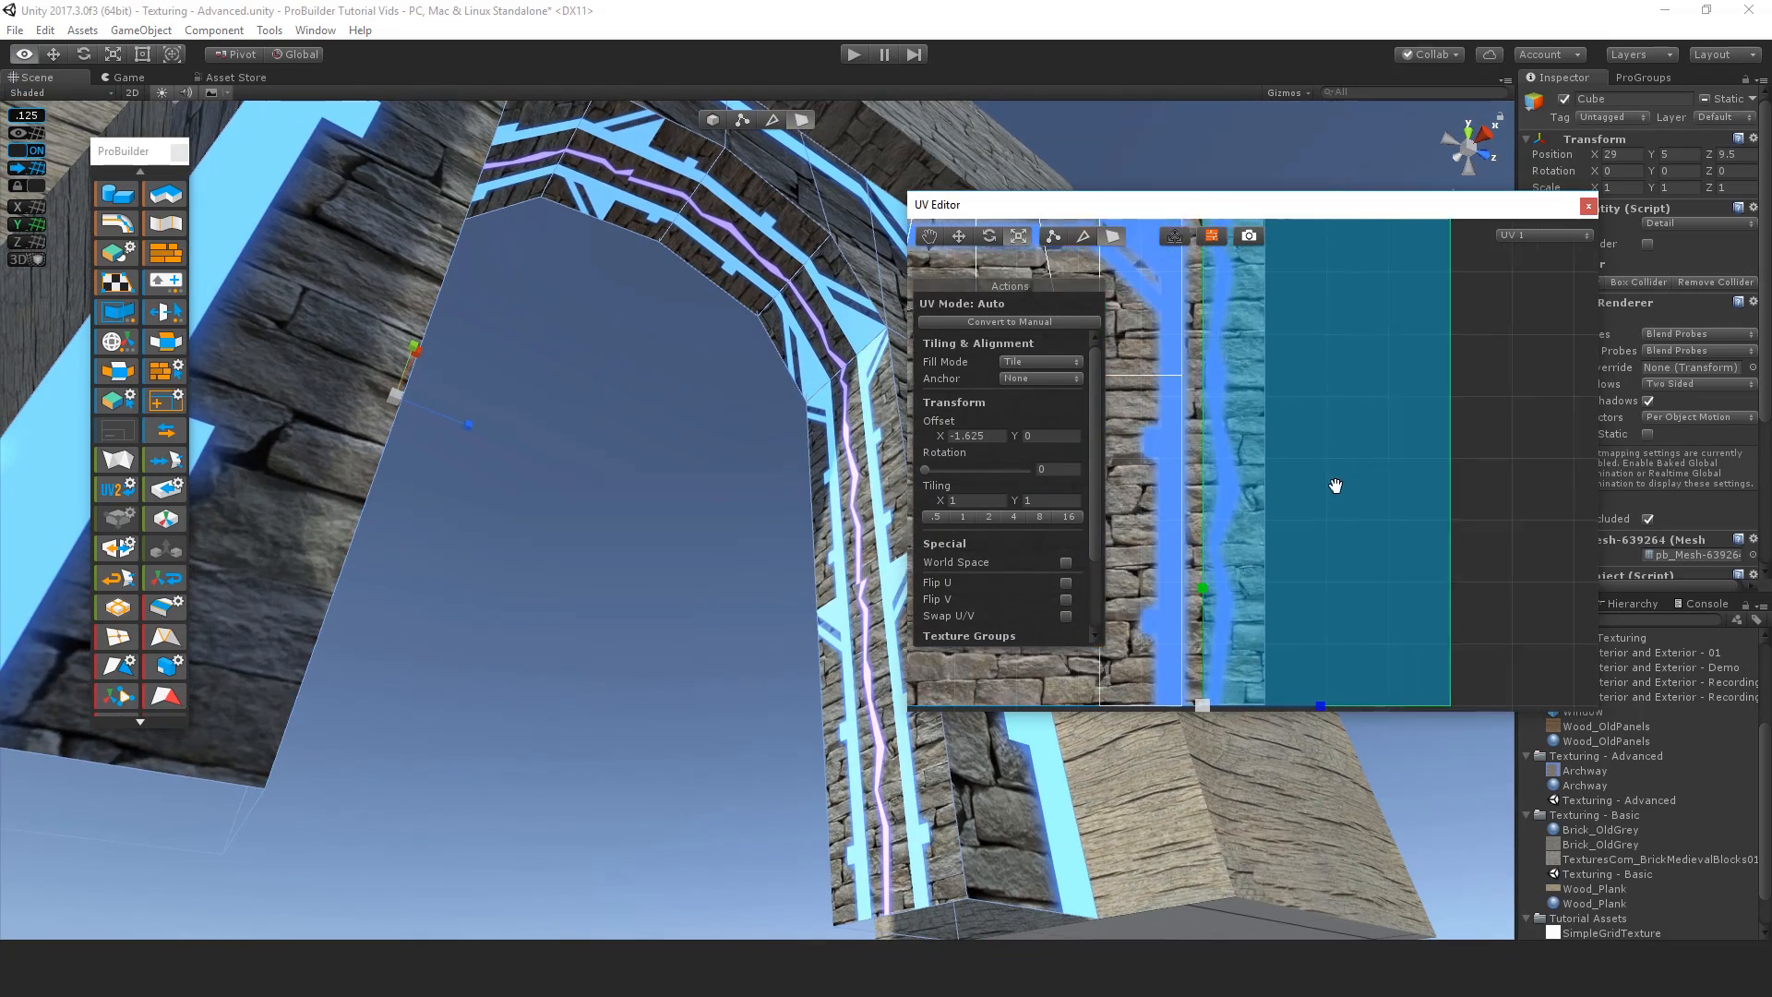
scroll(1305, 491, "down", 6)
scroll(1289, 410, "up", 6)
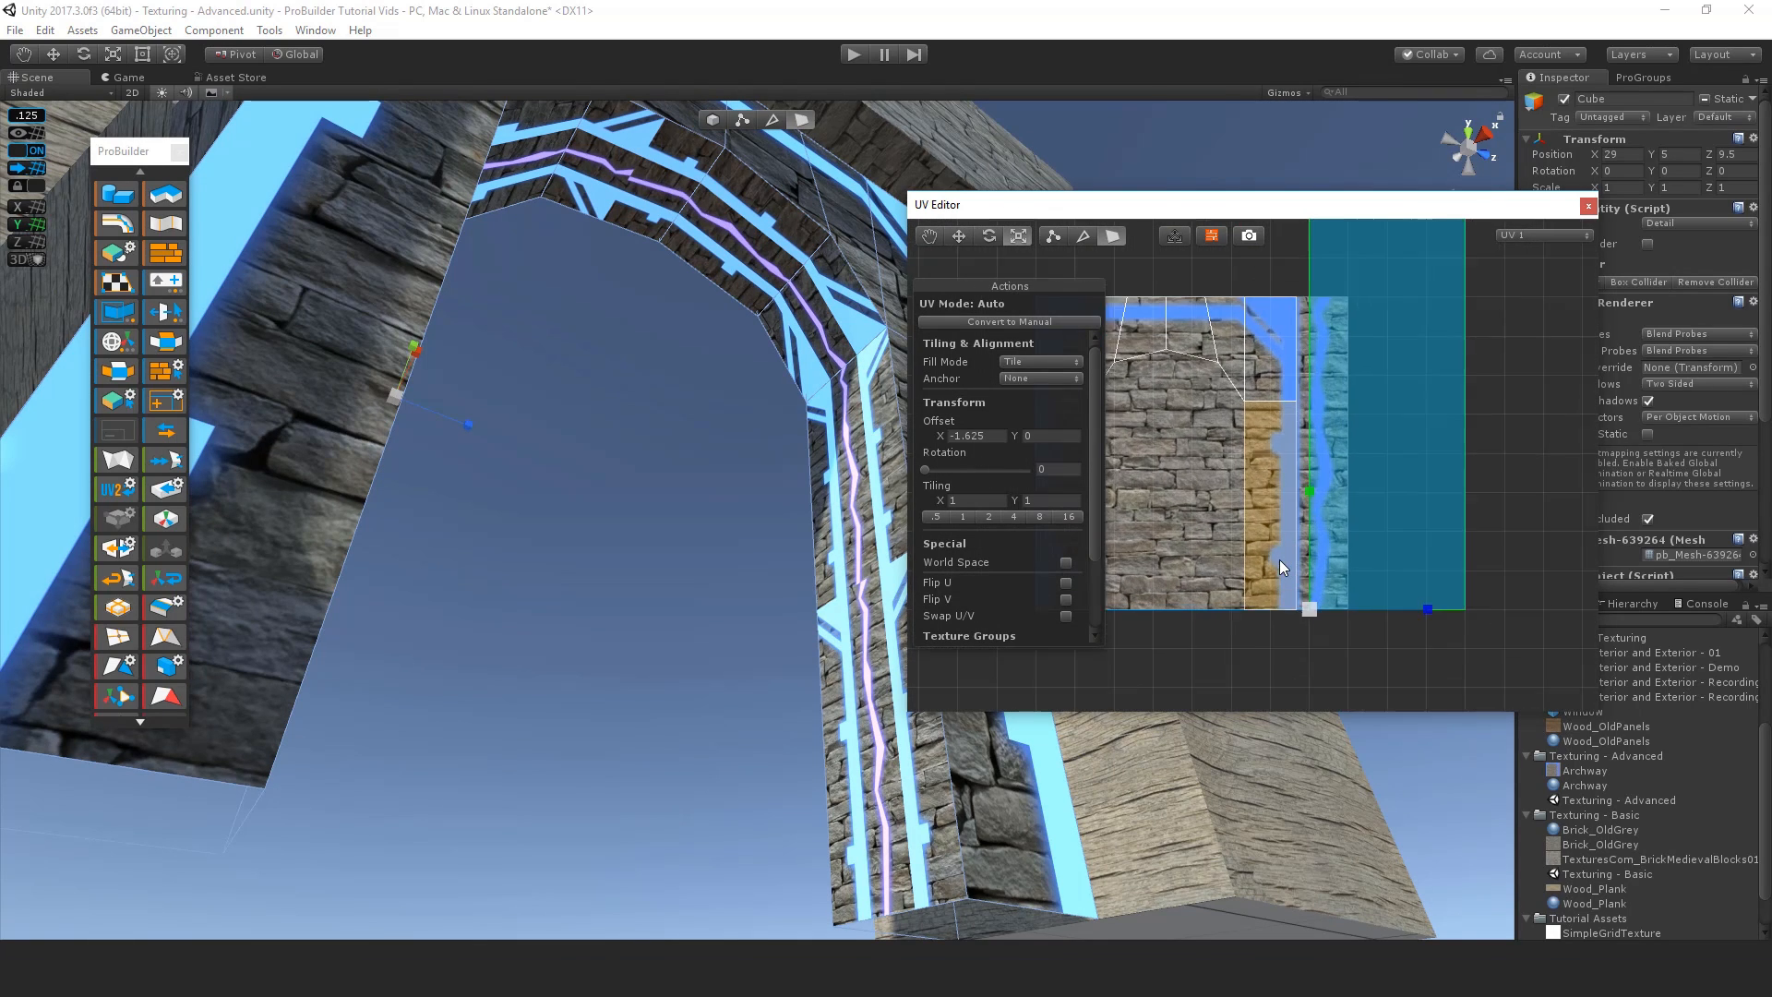
middle_click_drag(1265, 375, 1231, 402)
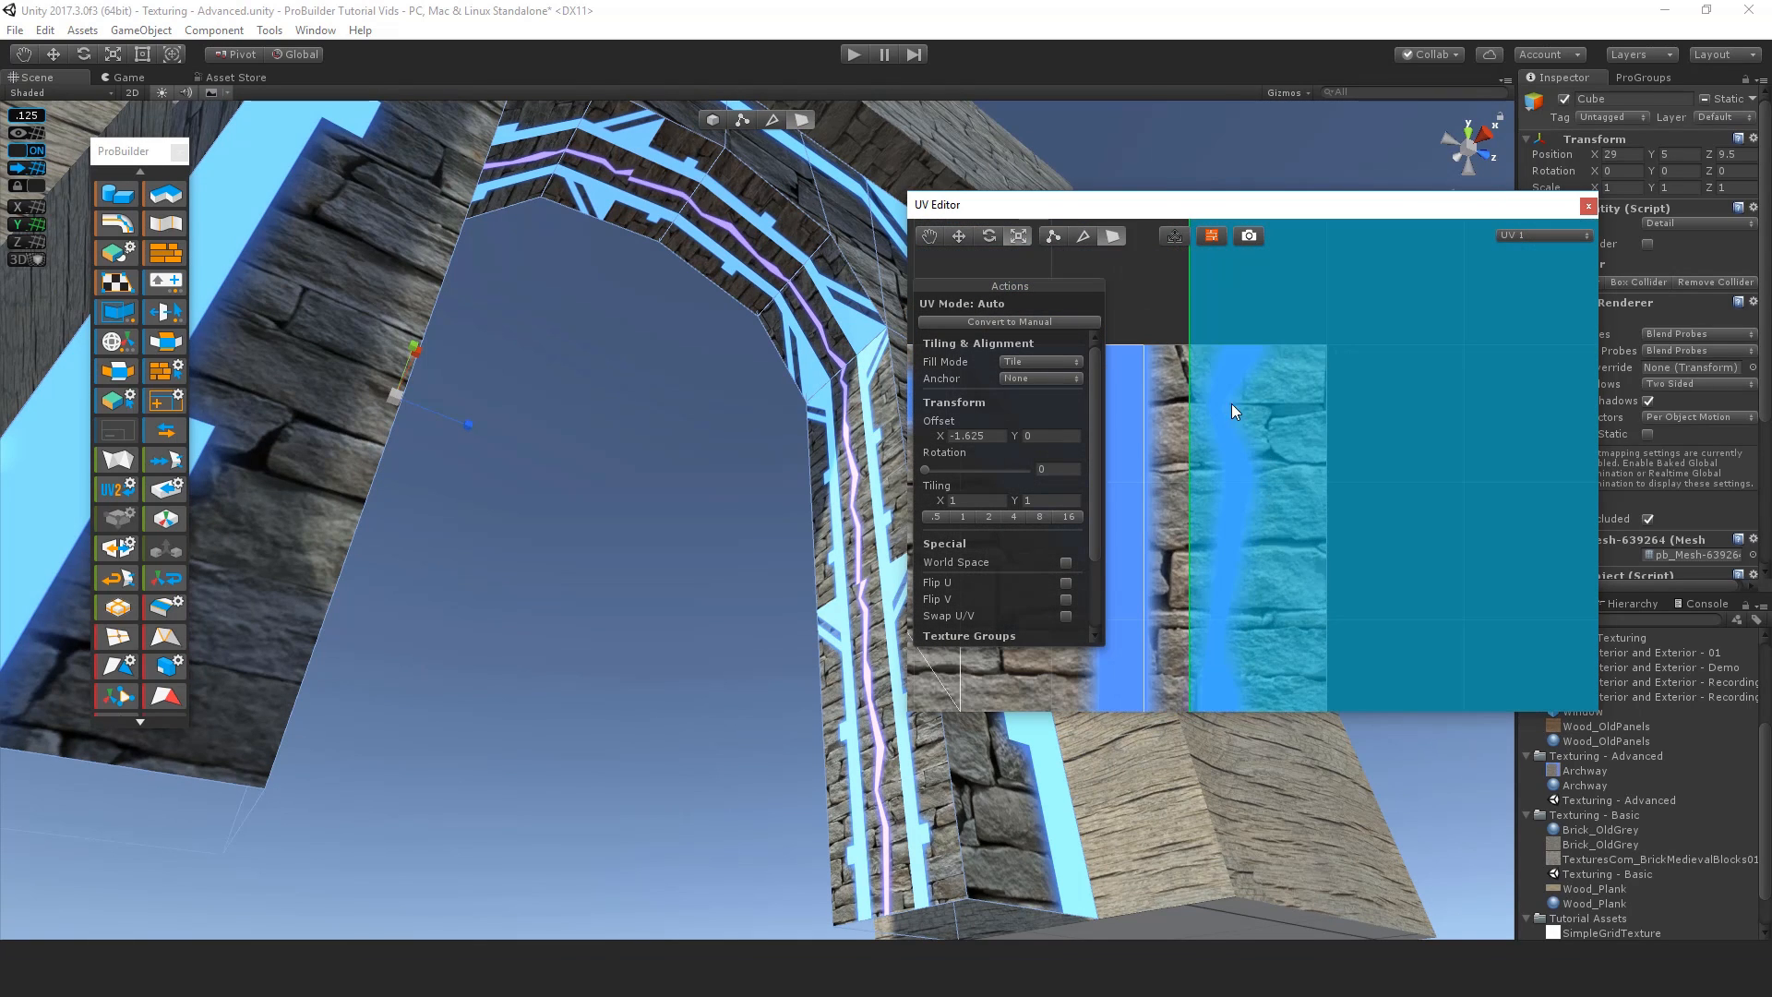
scroll(1274, 508, "down", 5)
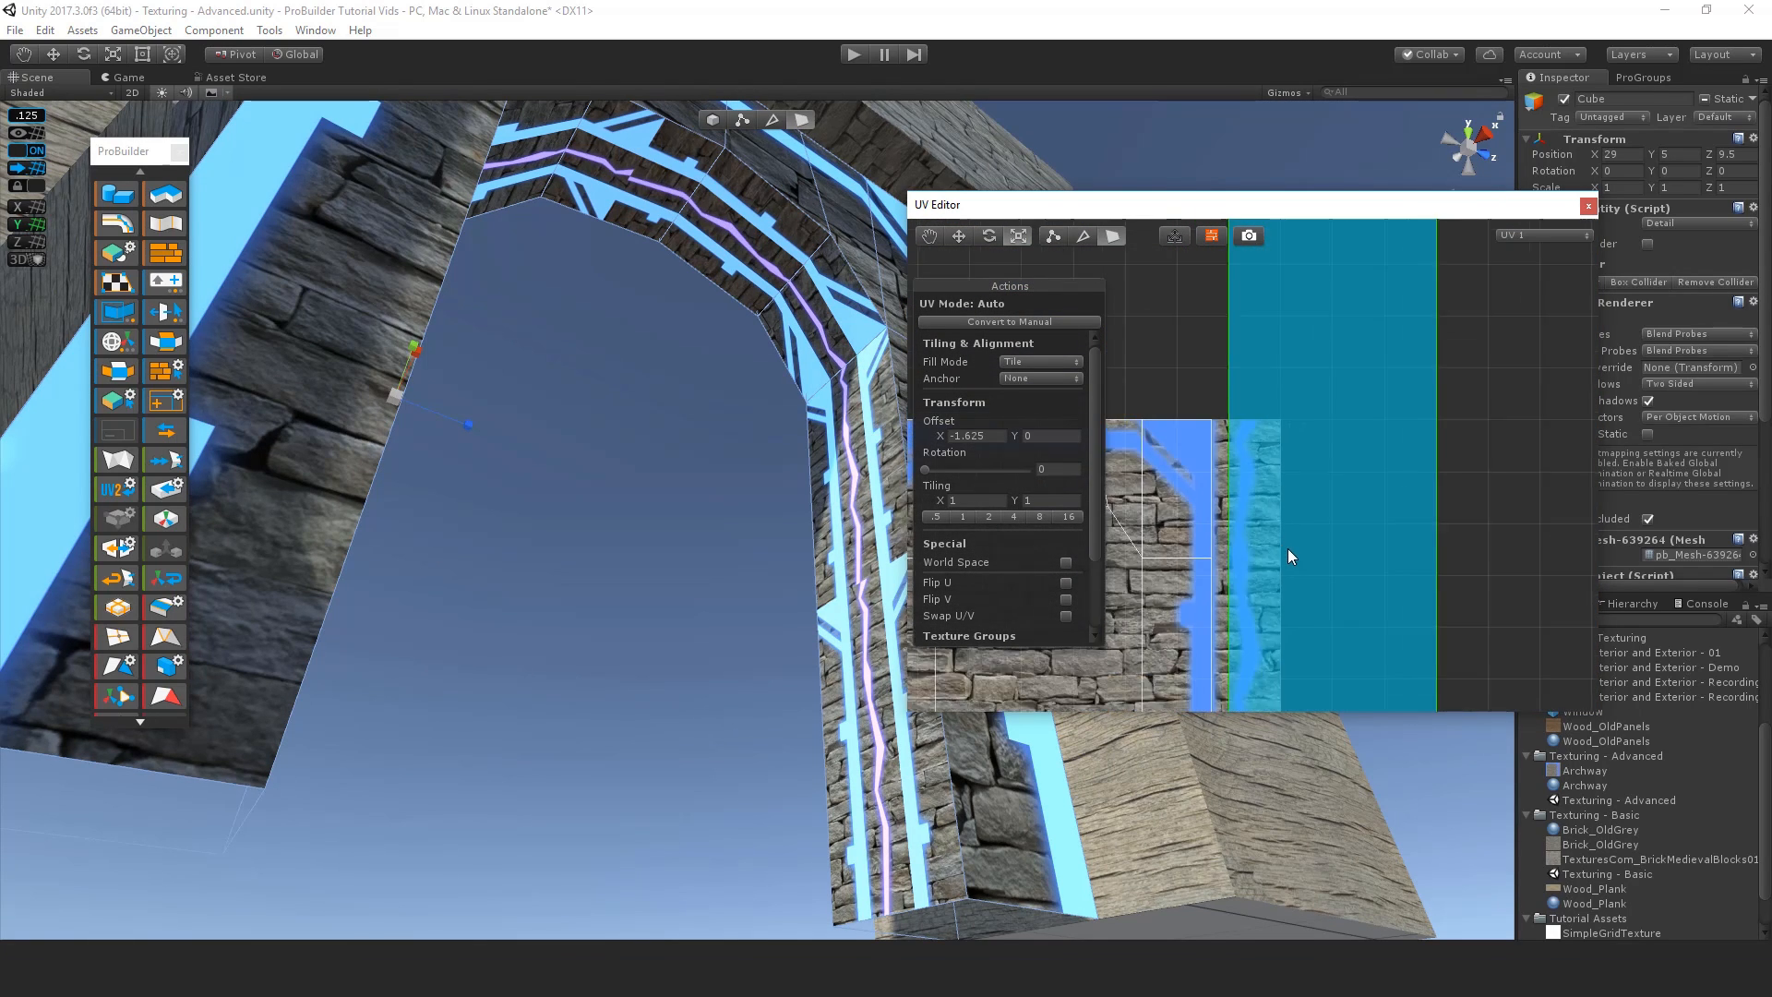
left_click_drag(709, 413, 578, 468, "alt")
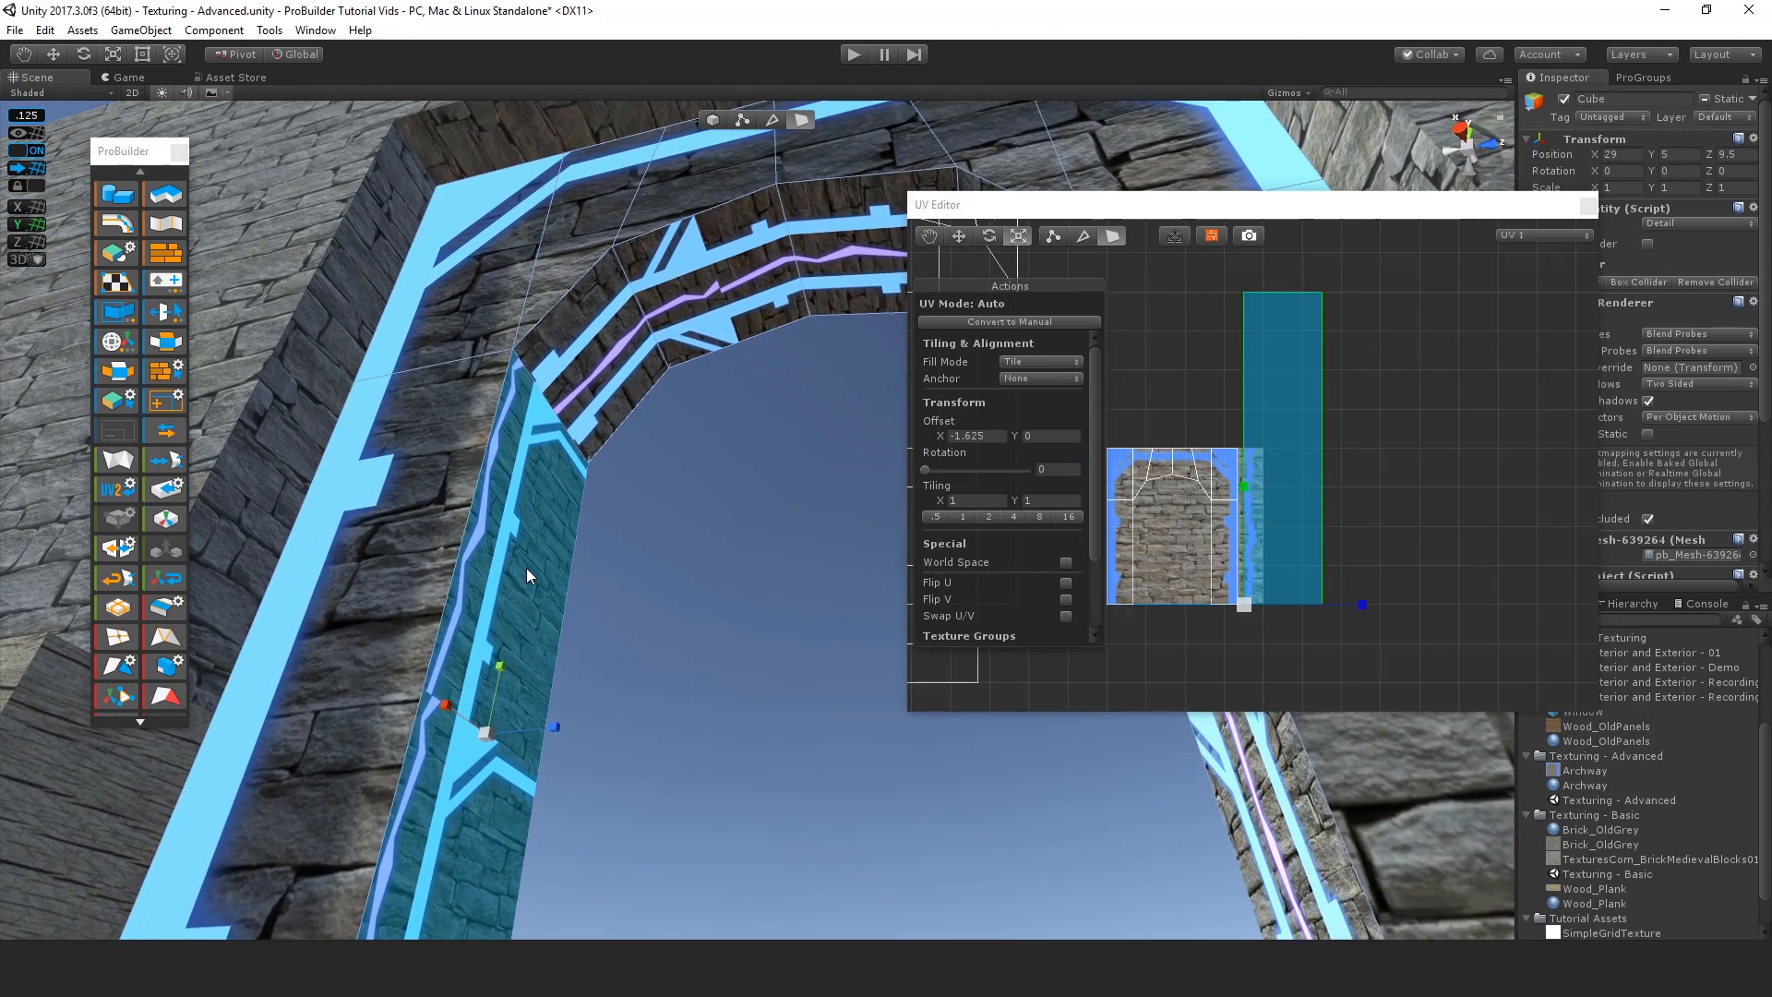
Step: Autostitch the arch's inner faces one after another from the left leg's face around the curve and down to the right leg
left_click(593, 337, "ctrl+shift")
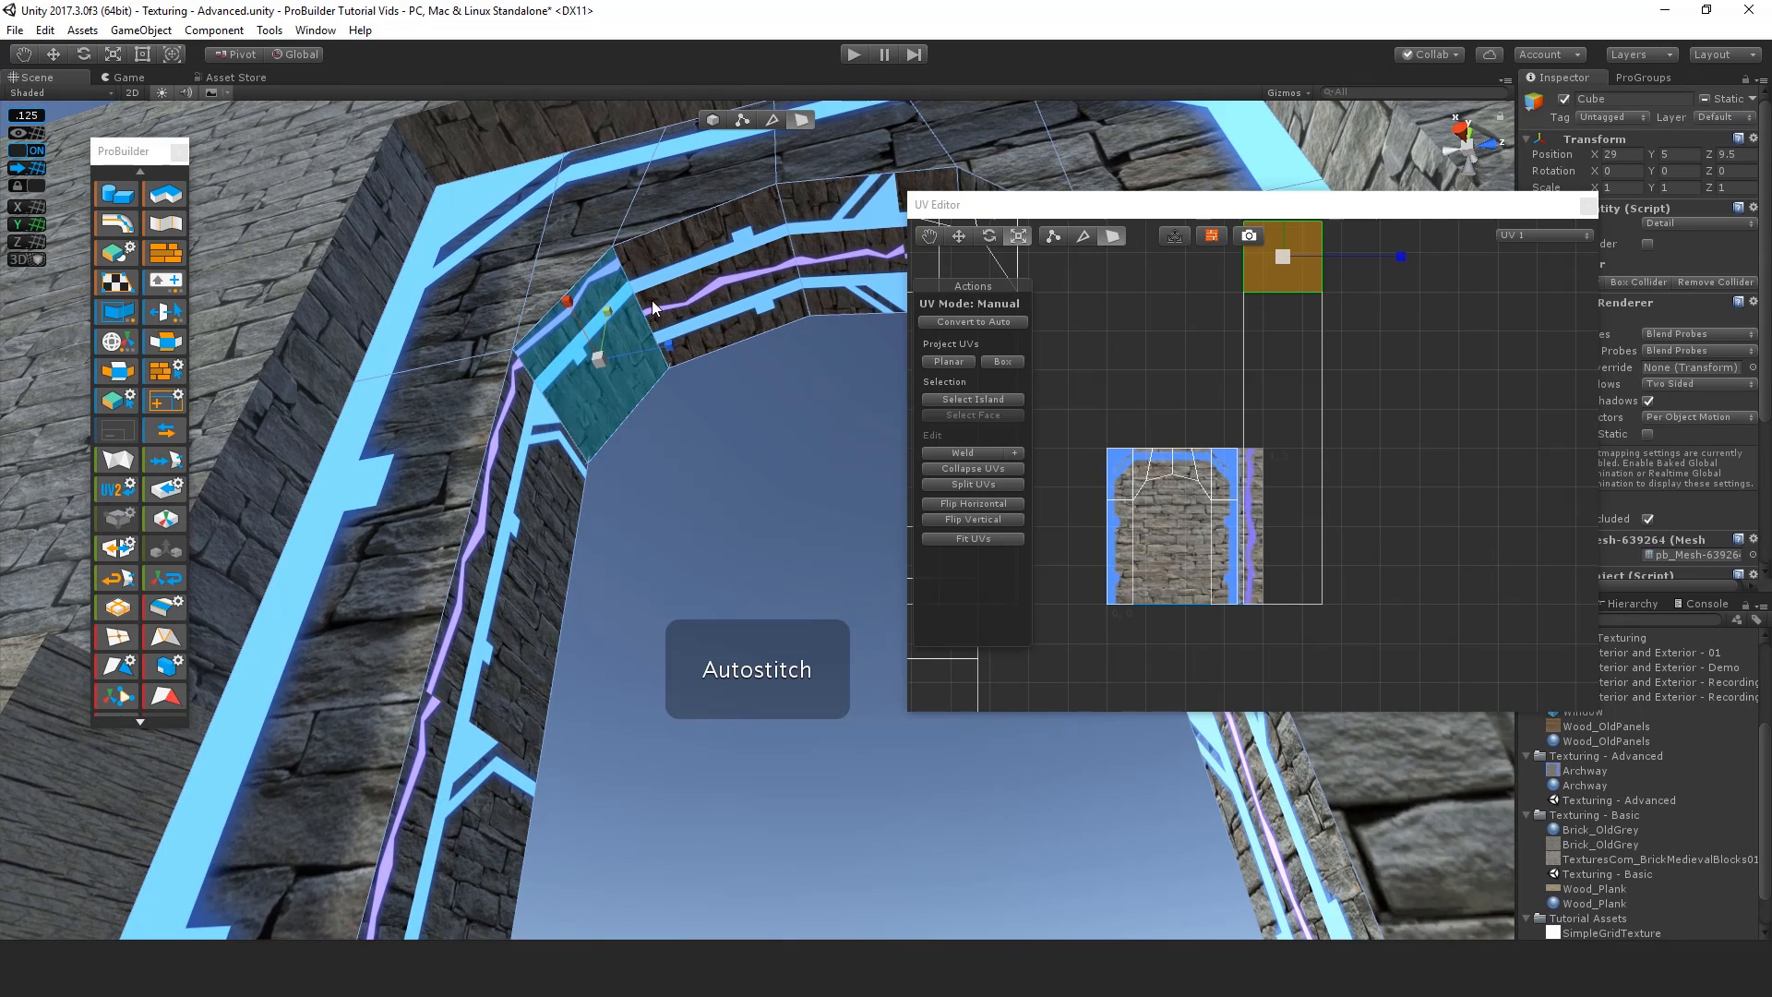
left_click(758, 256, "ctrl+shift")
left_click_drag(761, 255, 1351, 526, "alt")
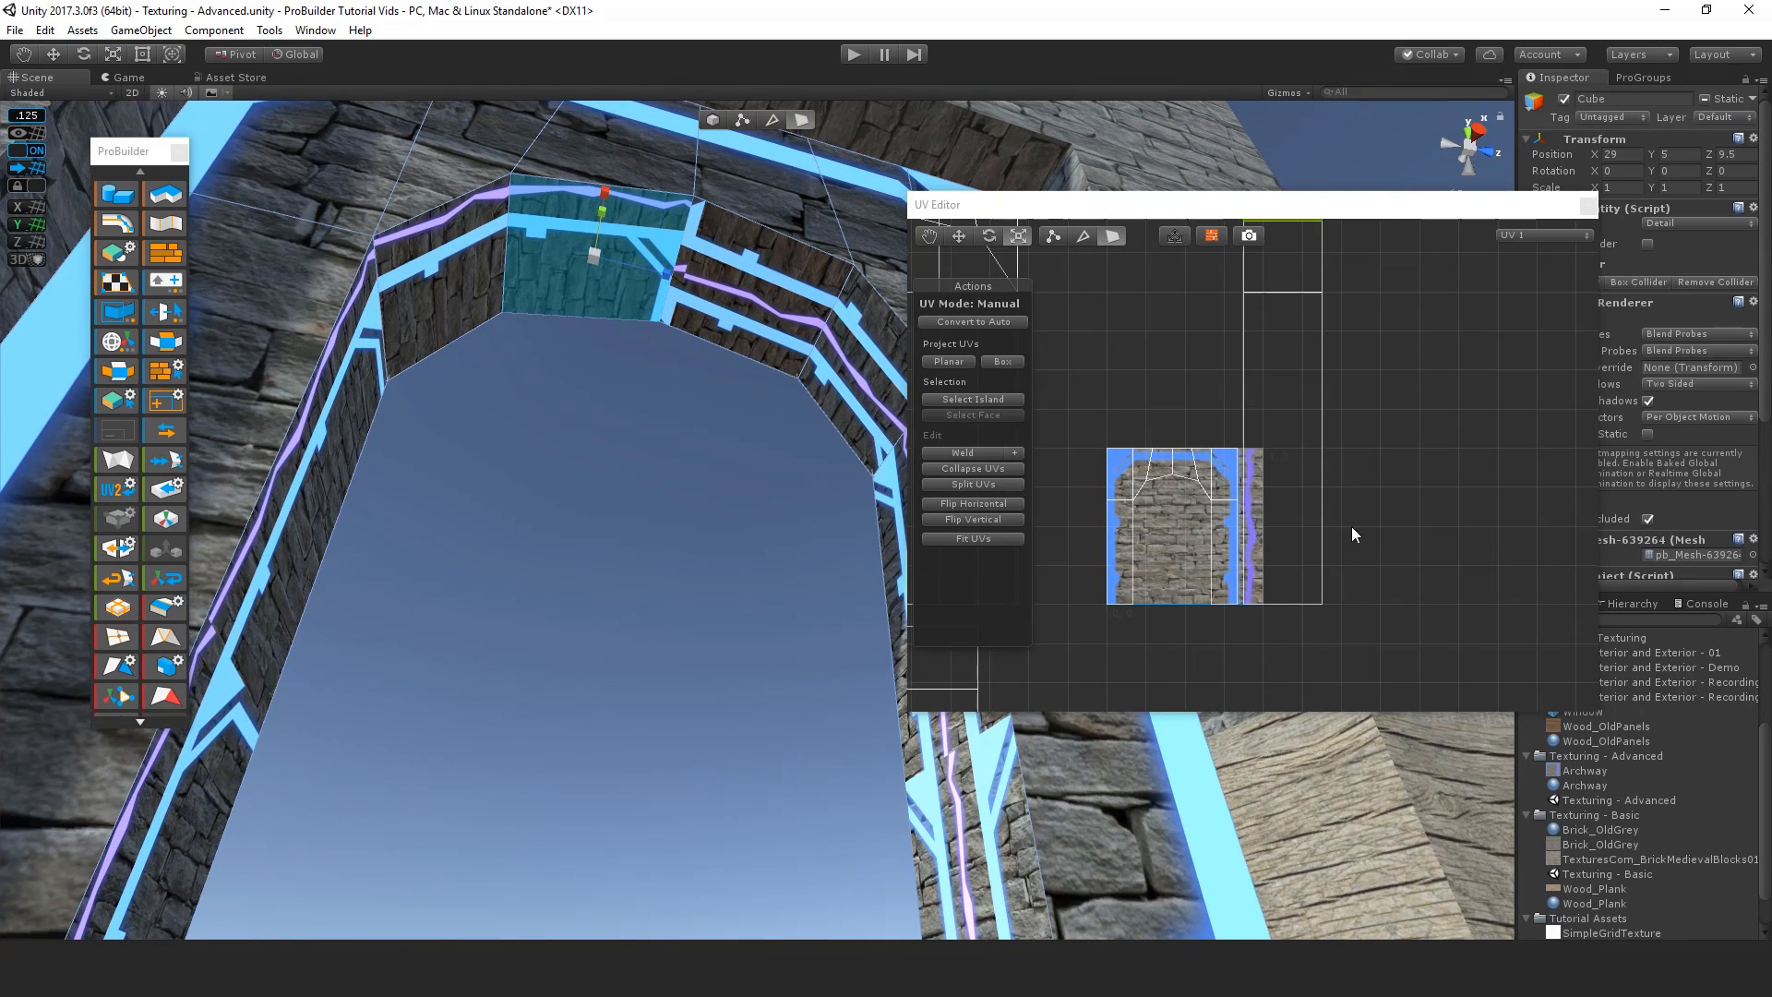
scroll(1347, 461, "down", 3)
middle_click_drag(1344, 449, 1347, 454)
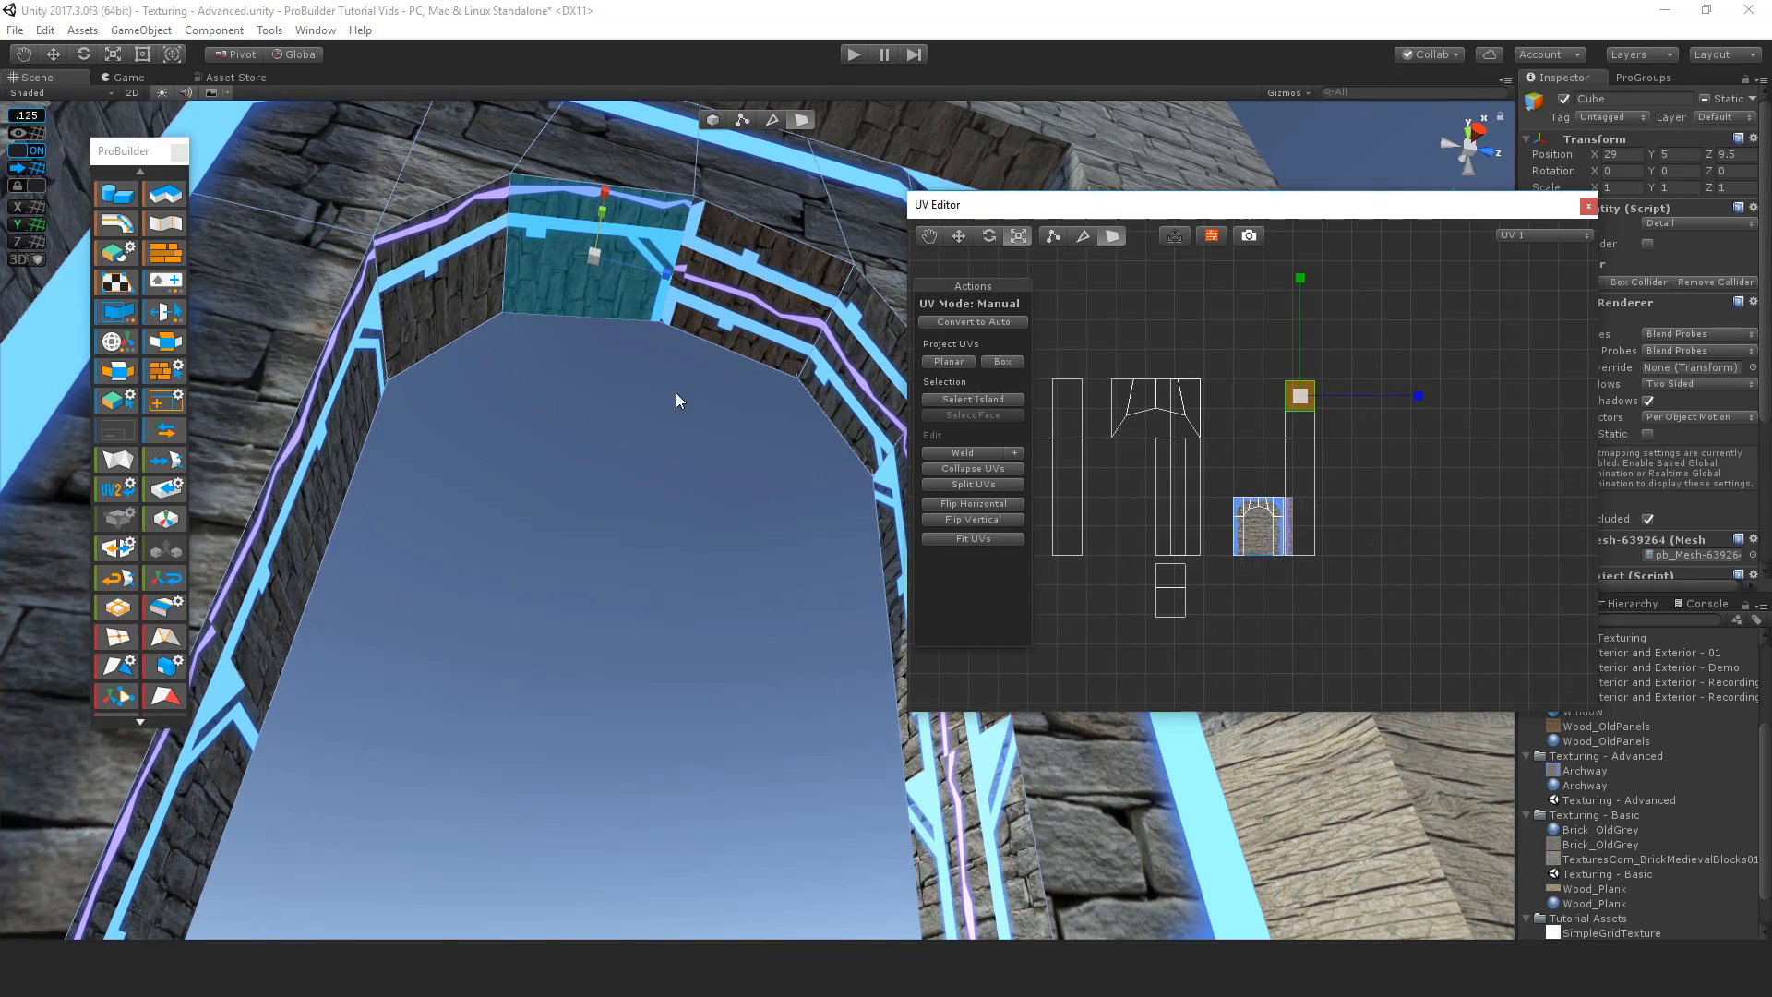
left_click_drag(675, 392, 711, 313, "alt")
left_click(710, 304, "ctrl+shift")
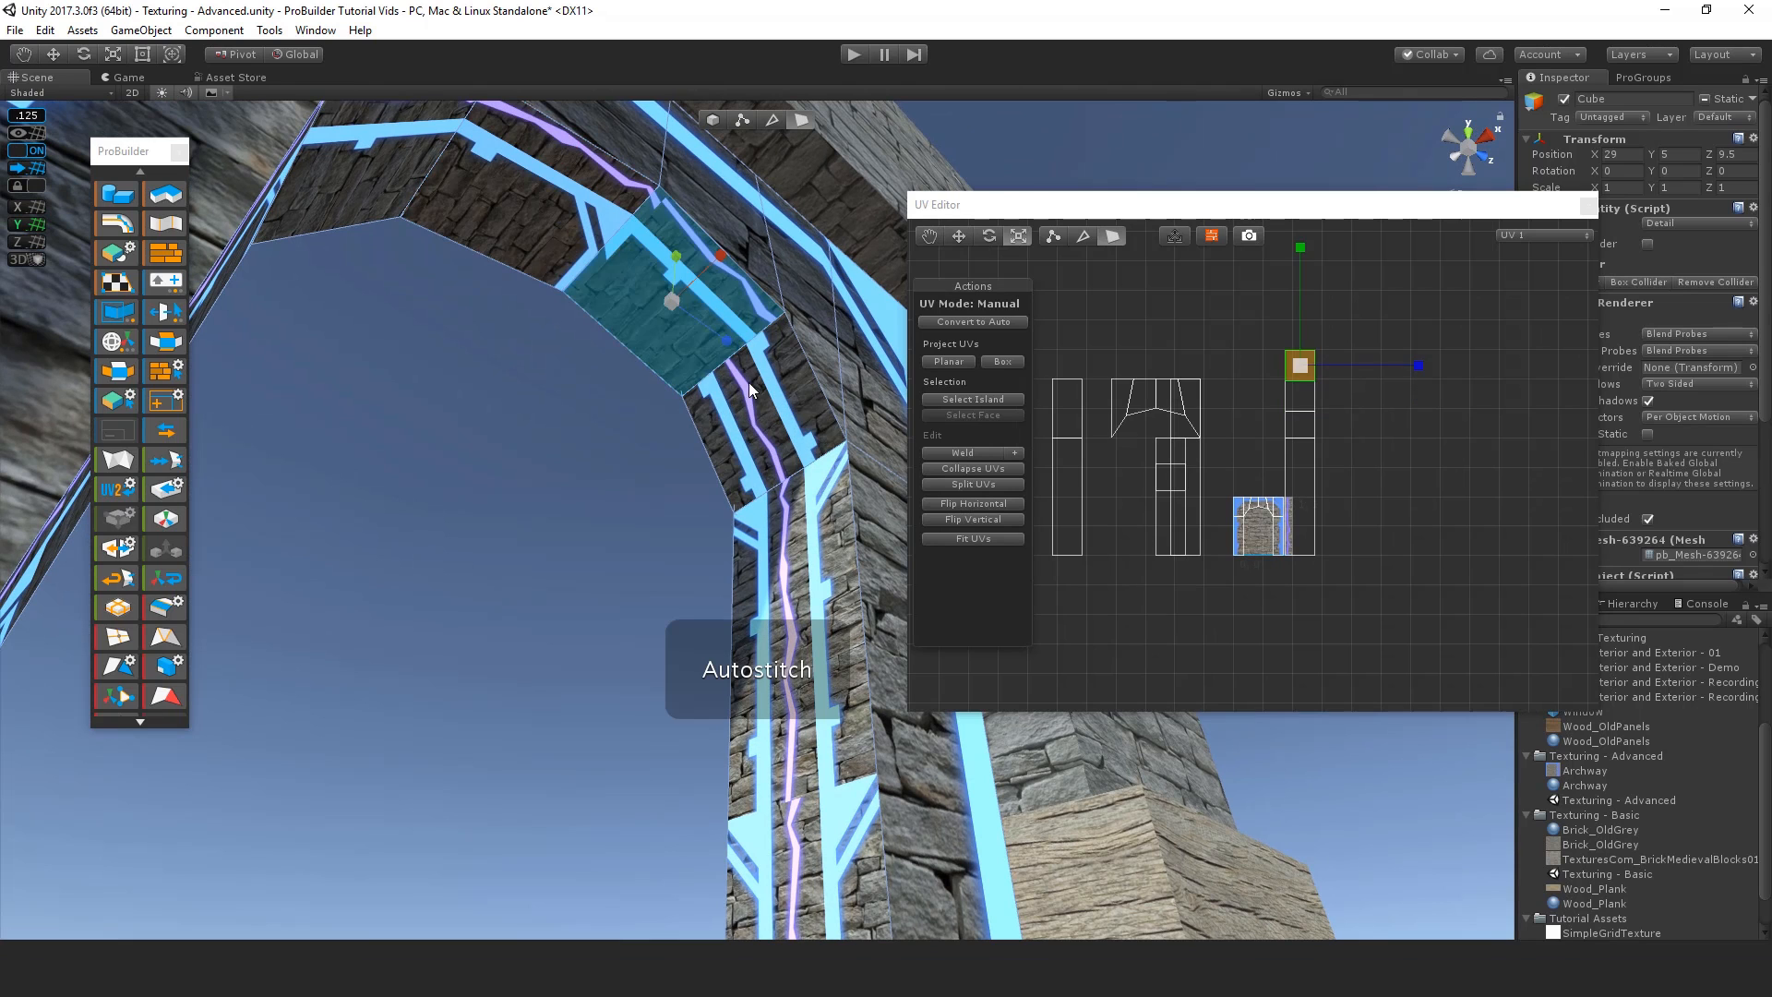
left_click(769, 407, "ctrl+shift")
left_click(818, 539, "ctrl+shift")
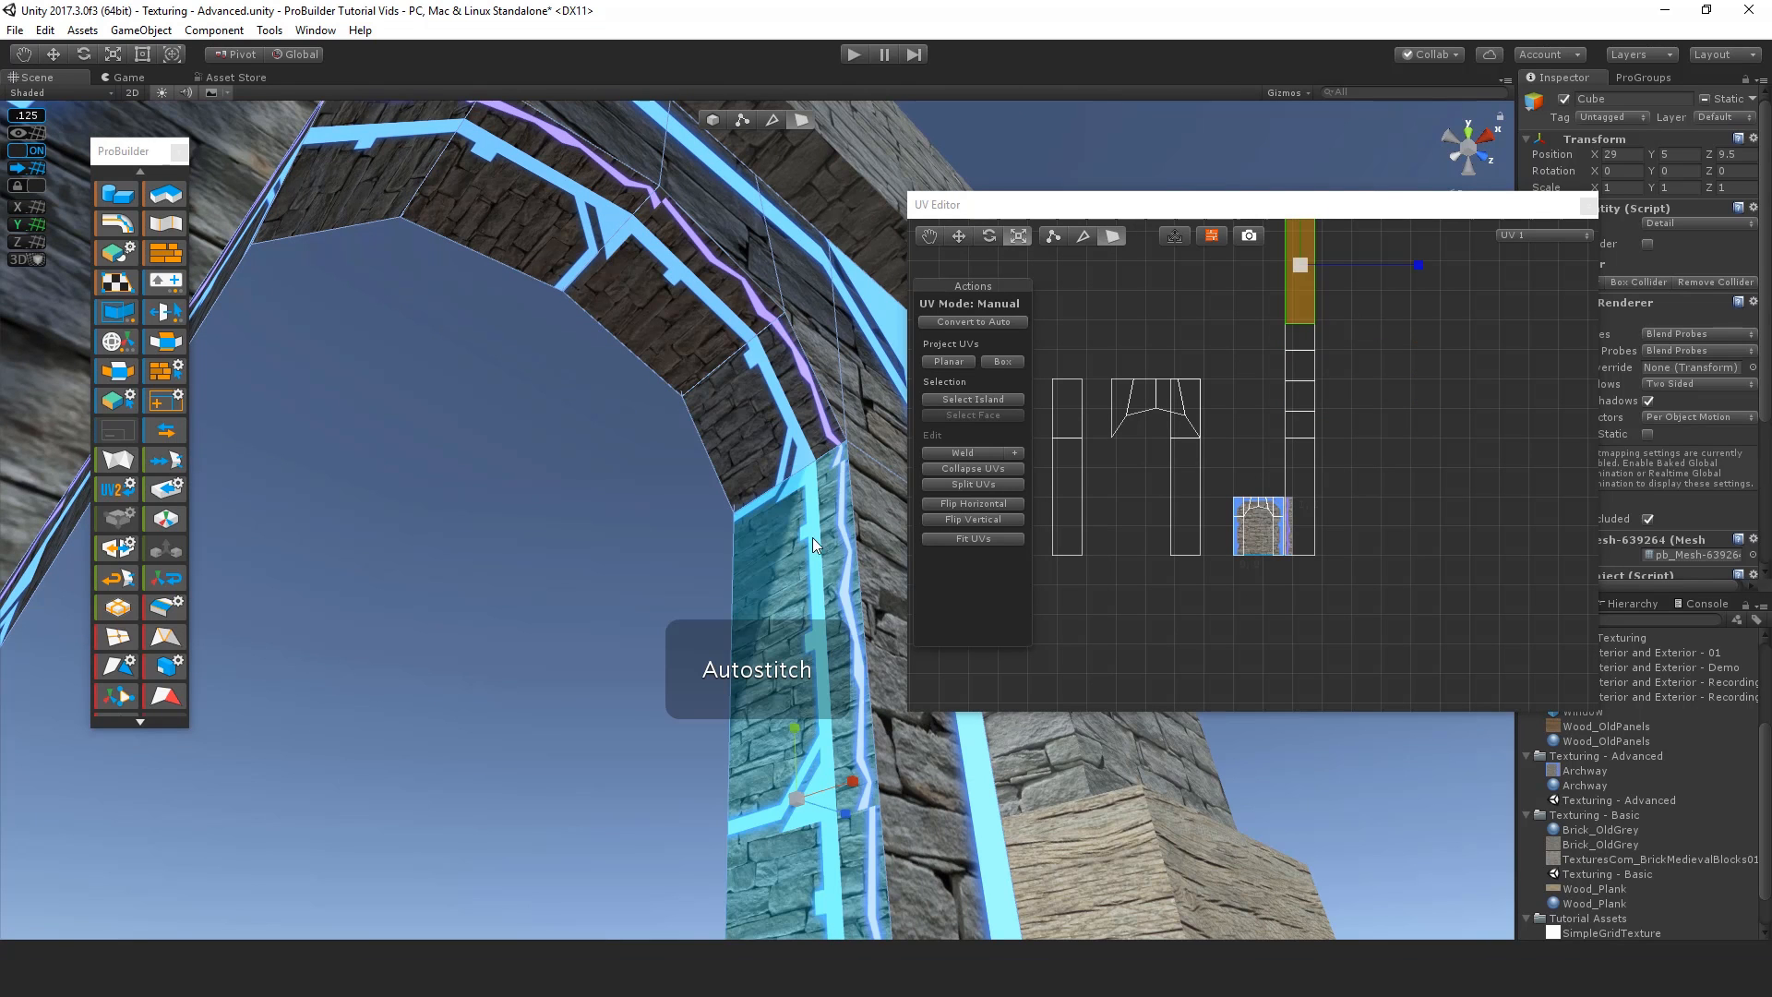
Step: Select the whole stitched inner-face UV strip and apply Fit UVs to scale it to the texture's height
left_click_drag(702, 443, 526, 384, "alt")
scroll(601, 523, "down", 5)
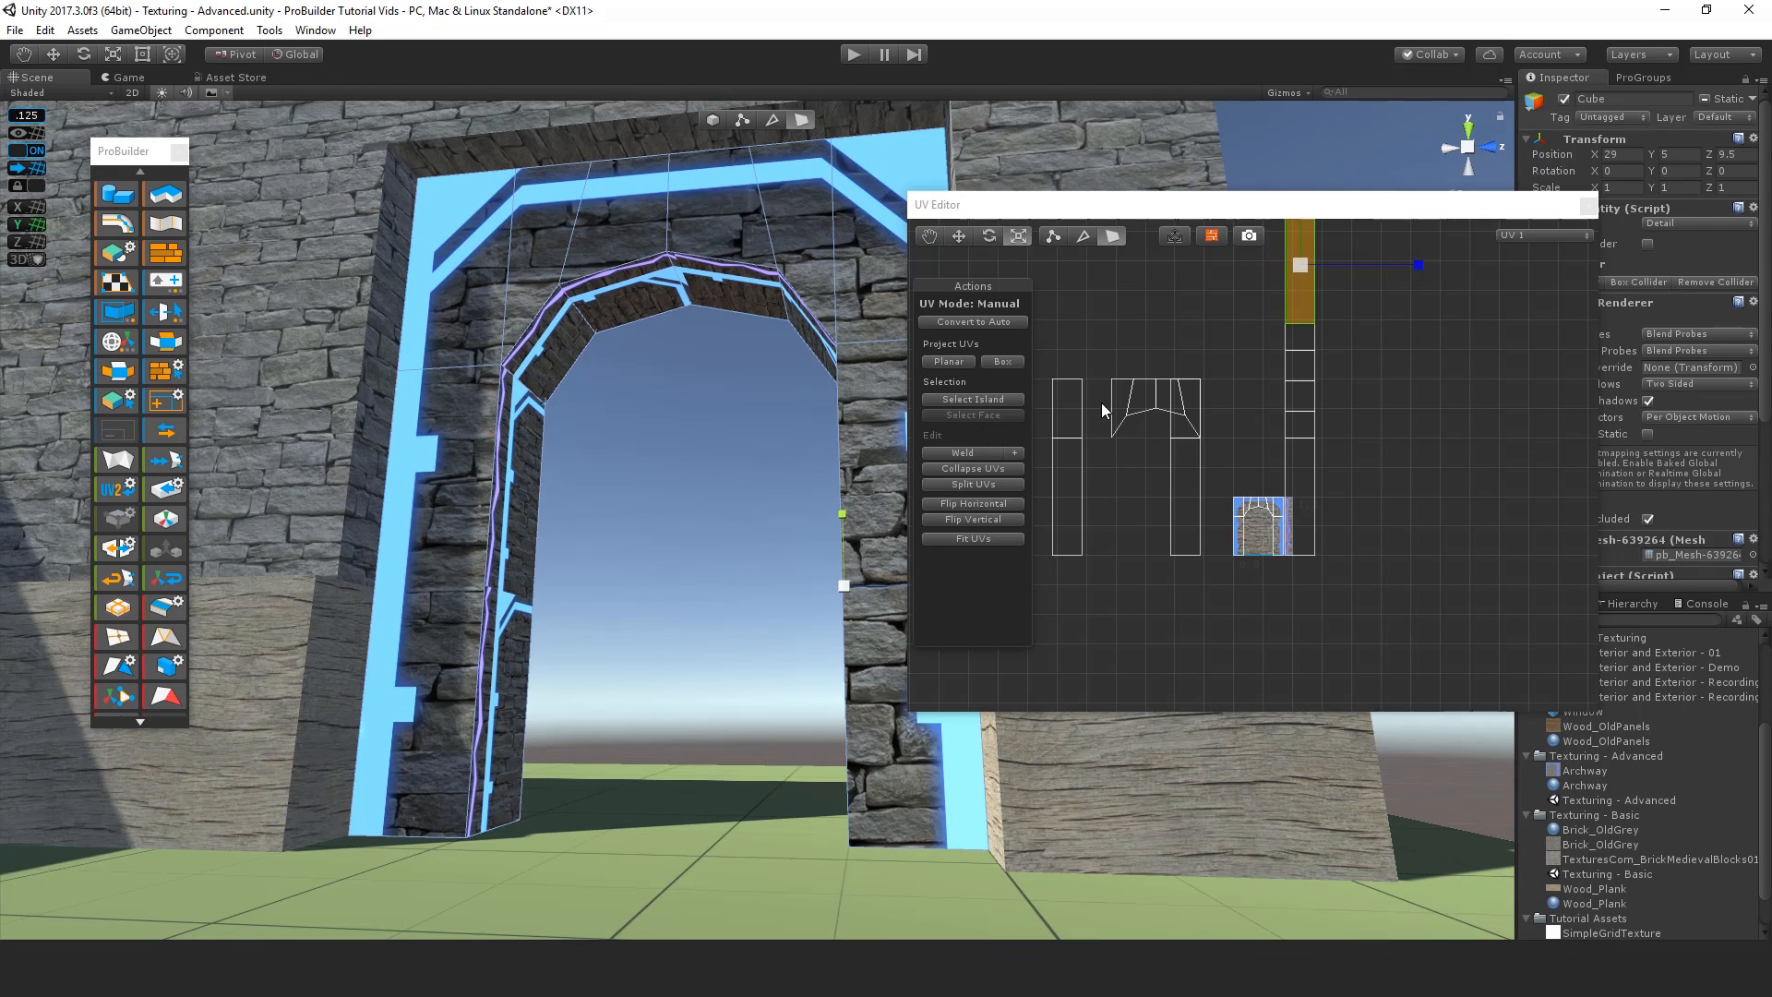
middle_click_drag(1100, 402, 1096, 478)
double_click(1279, 275)
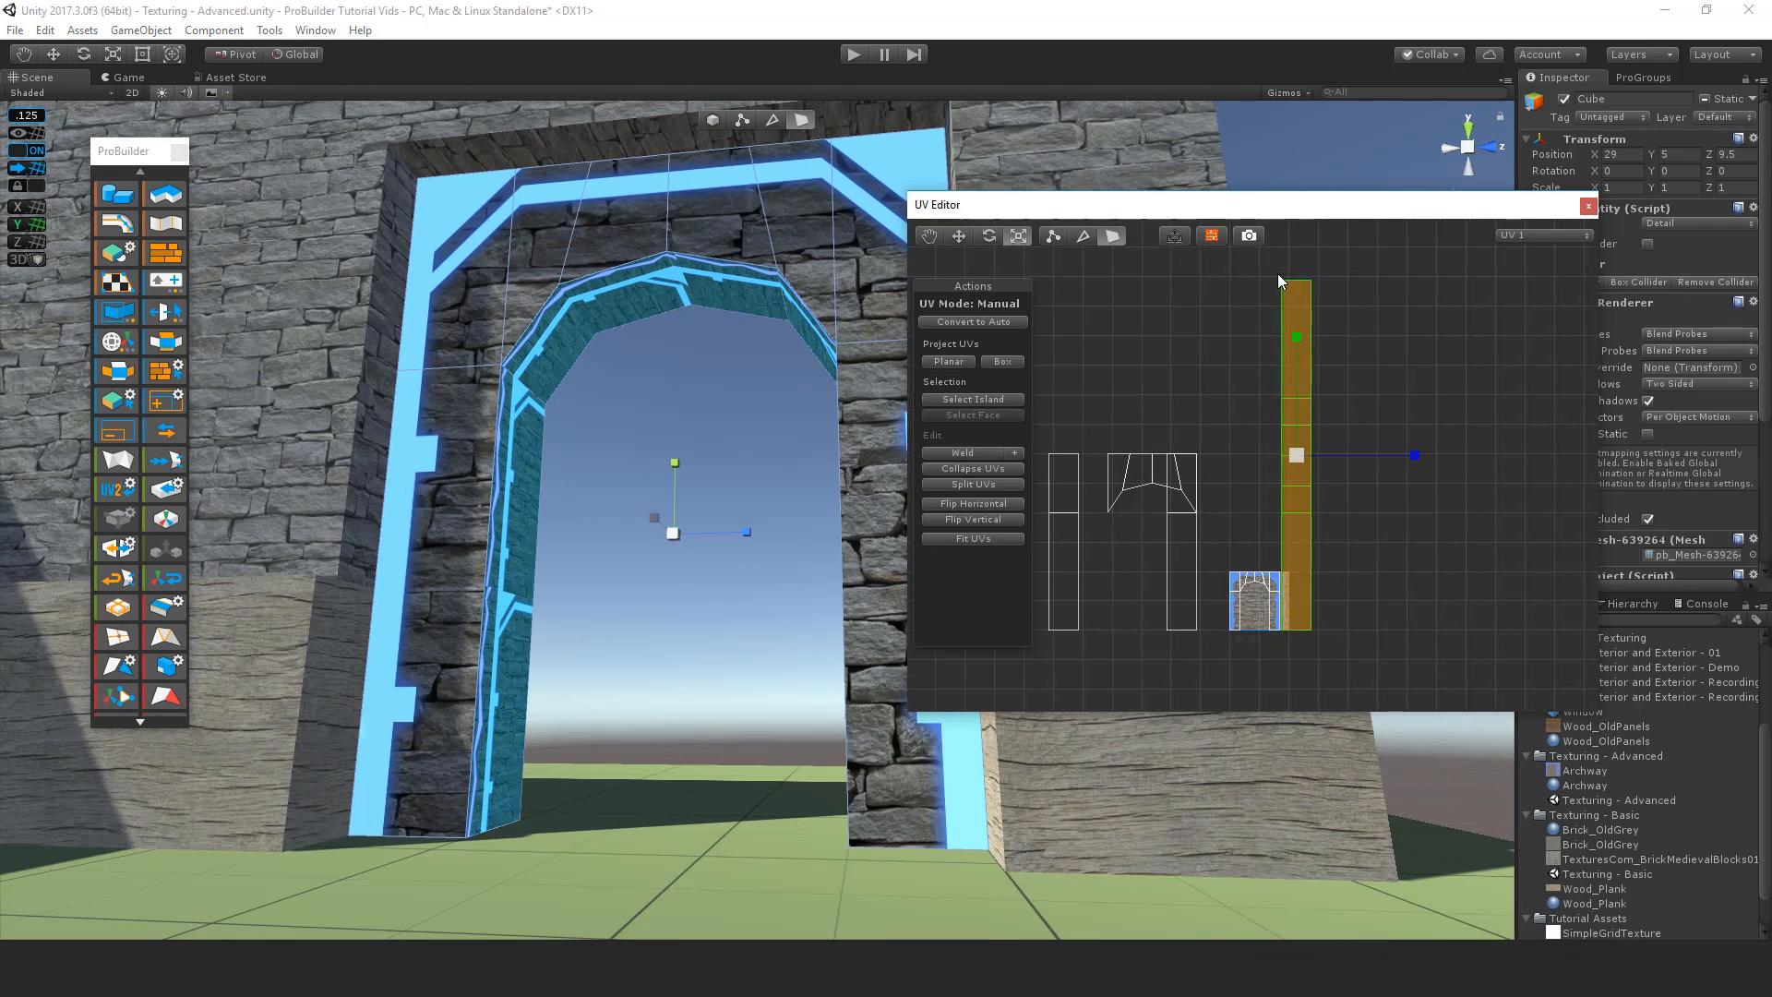
scroll(1277, 465, "up", 4)
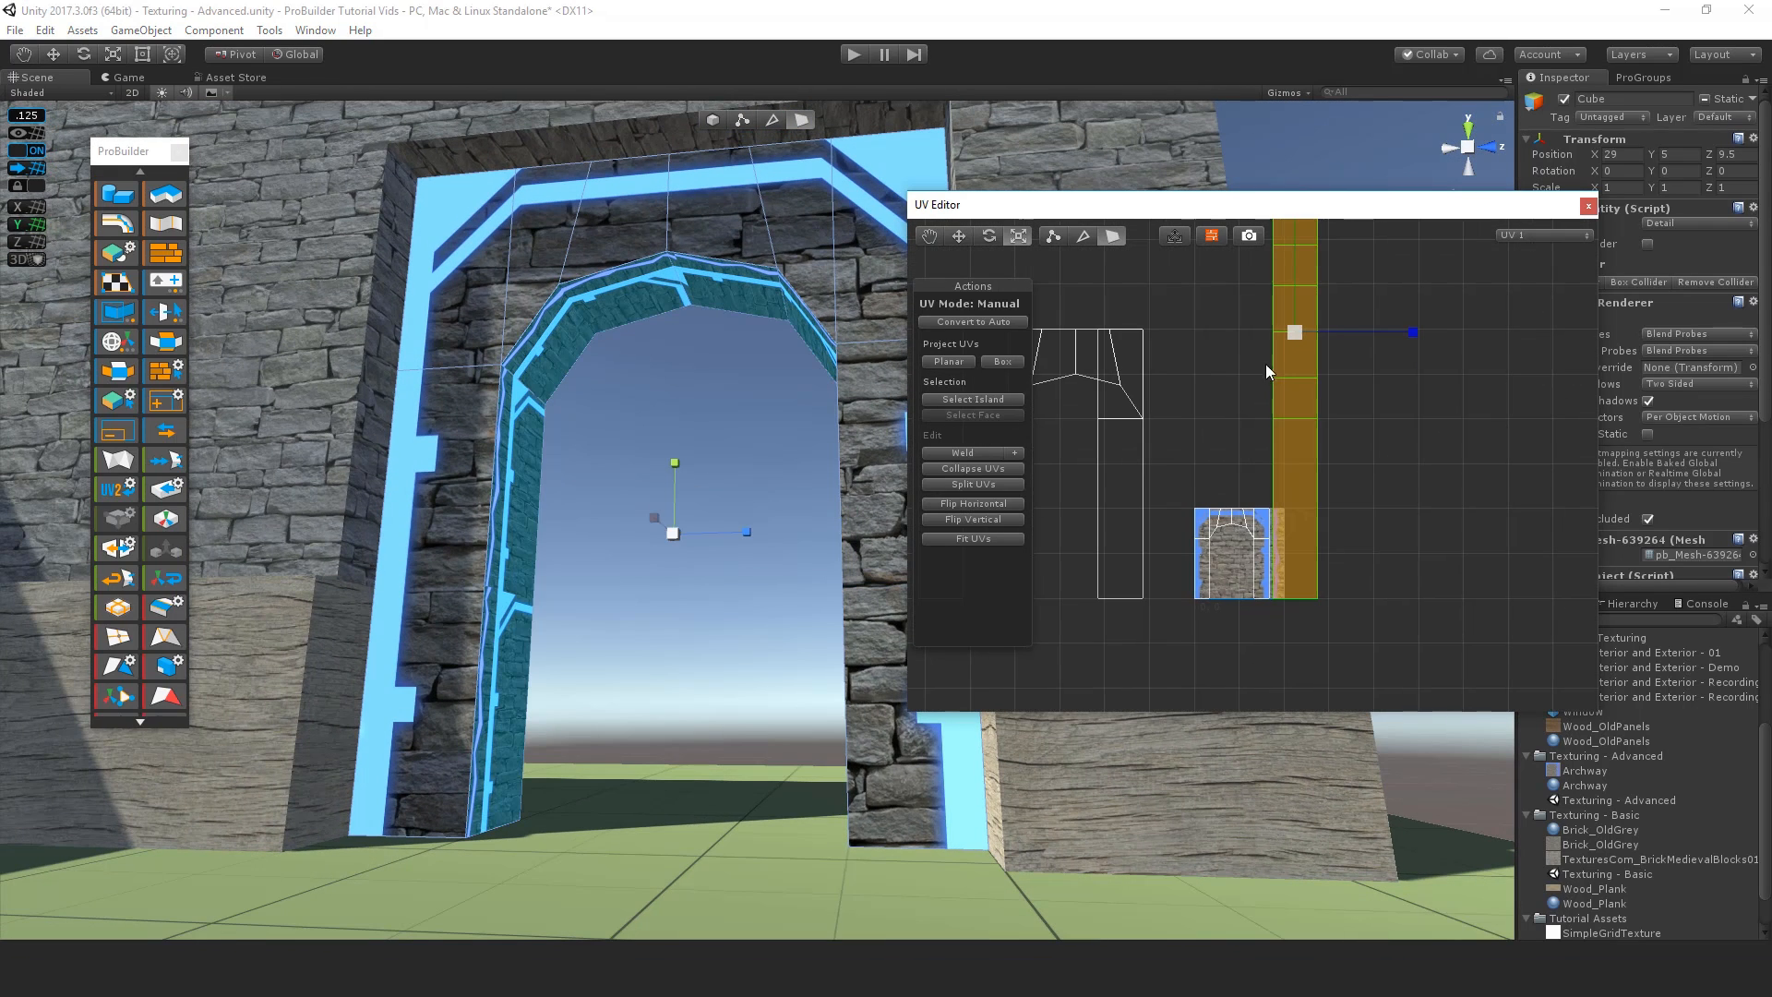
middle_click_drag(1243, 362, 1299, 442)
left_click(972, 538)
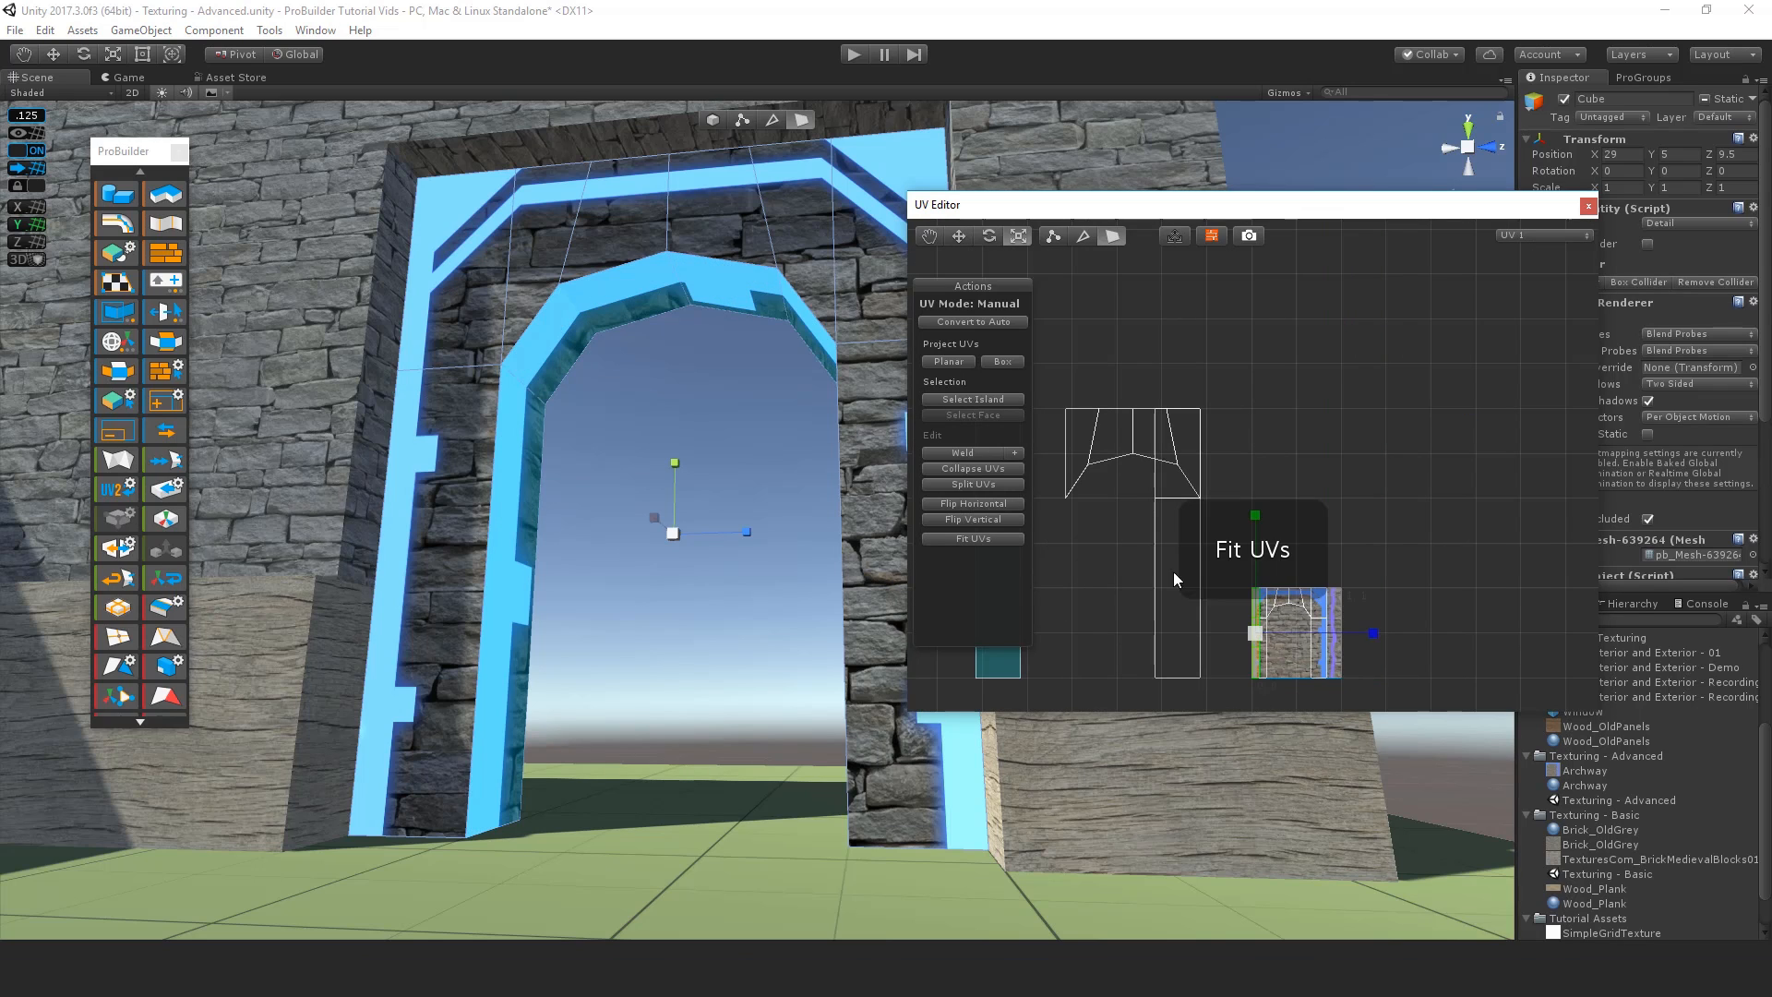
Step: Move the fitted inner-face UV strip onto the texture's purple zigzag trim and deselect it
scroll(1377, 468, "up", 3)
scroll(1298, 561, "up", 4)
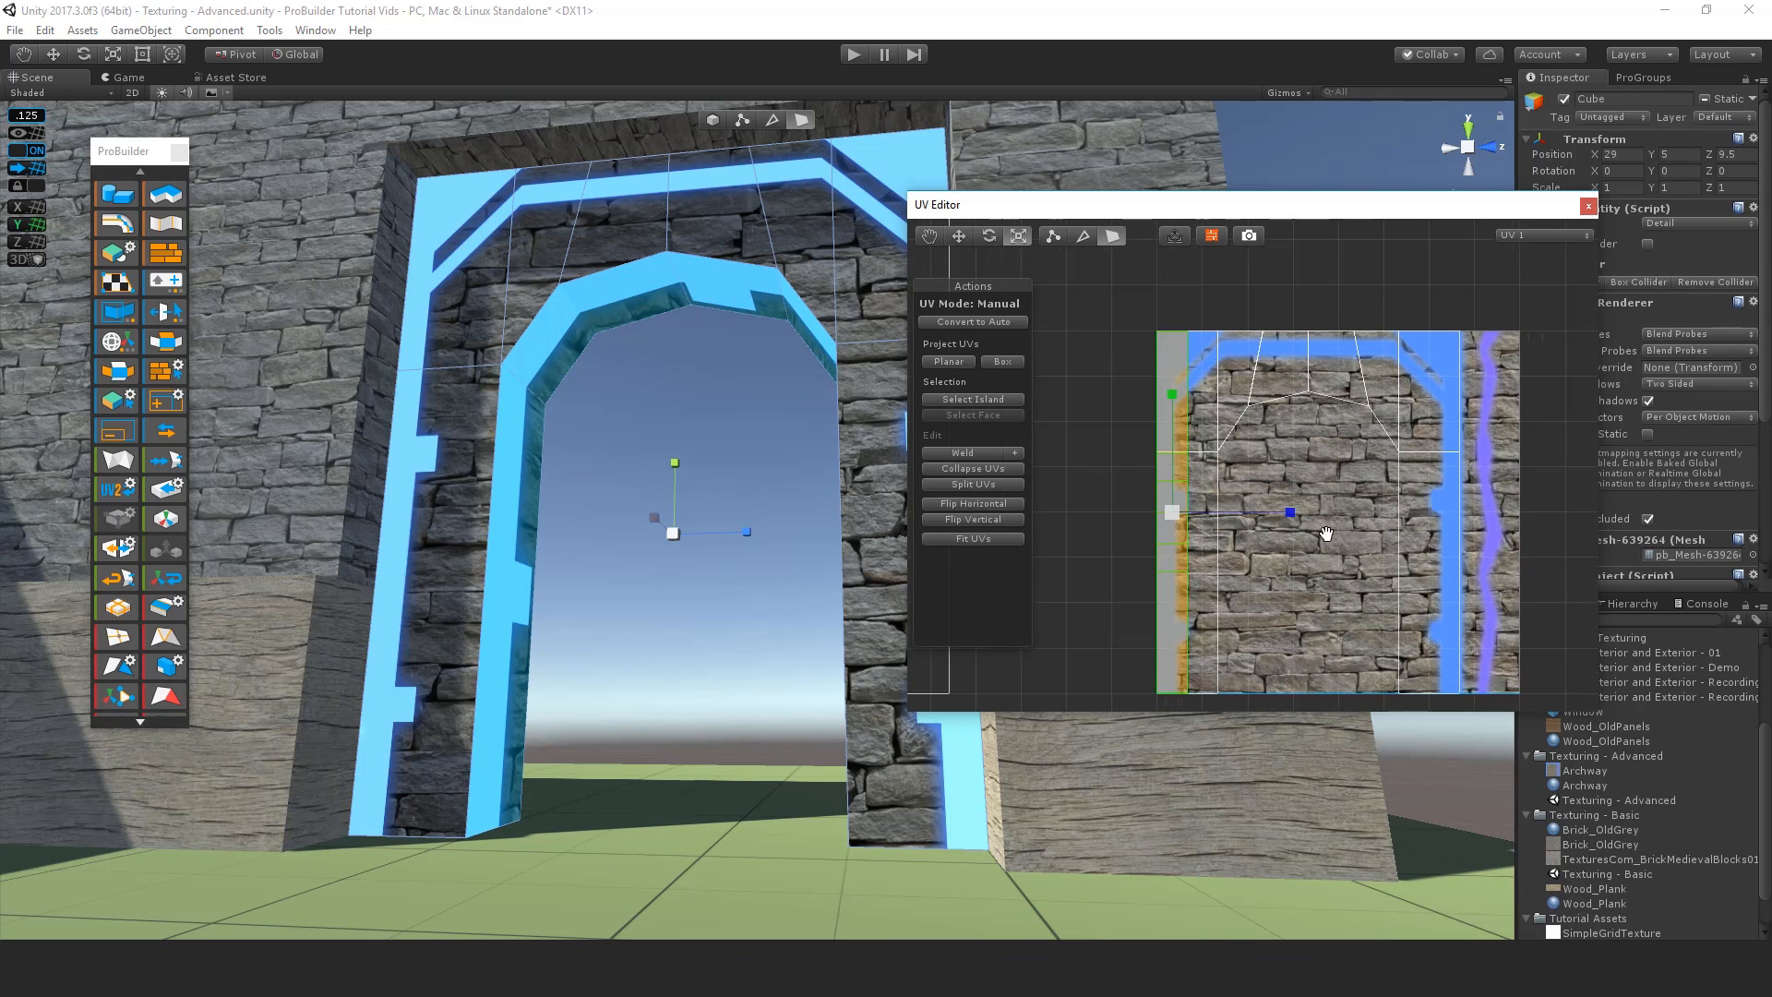
key("w")
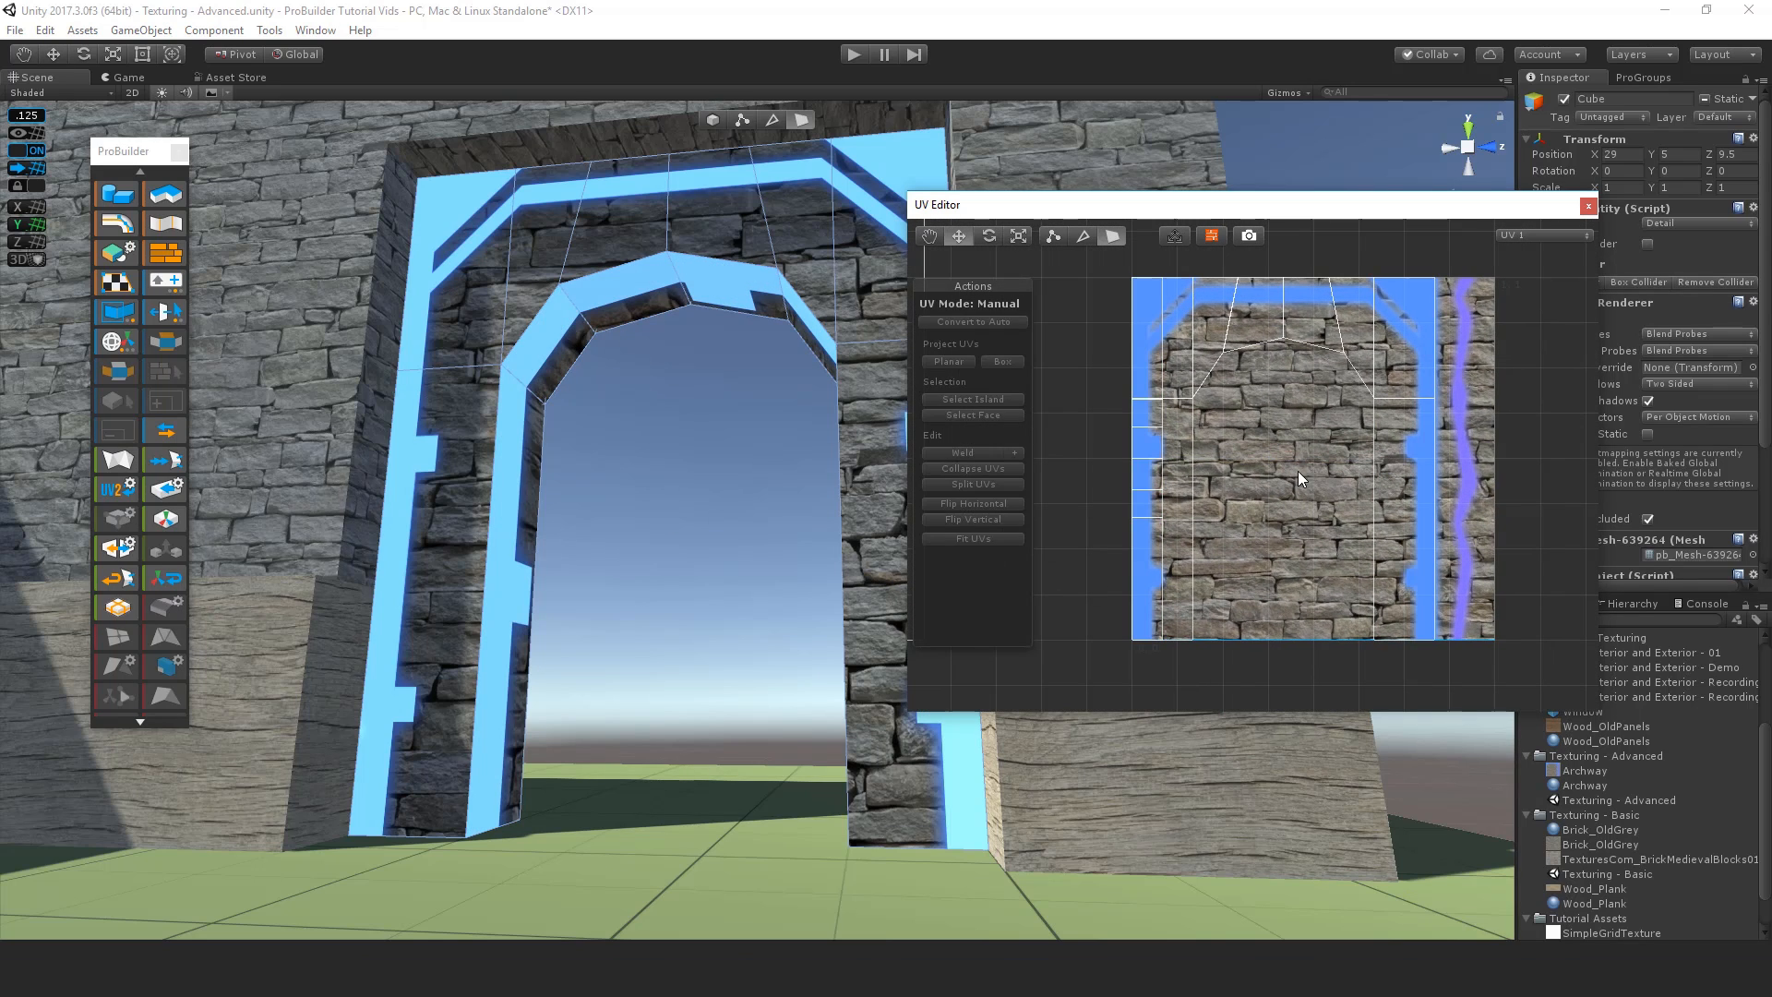
left_click_drag(1274, 460, 1491, 447)
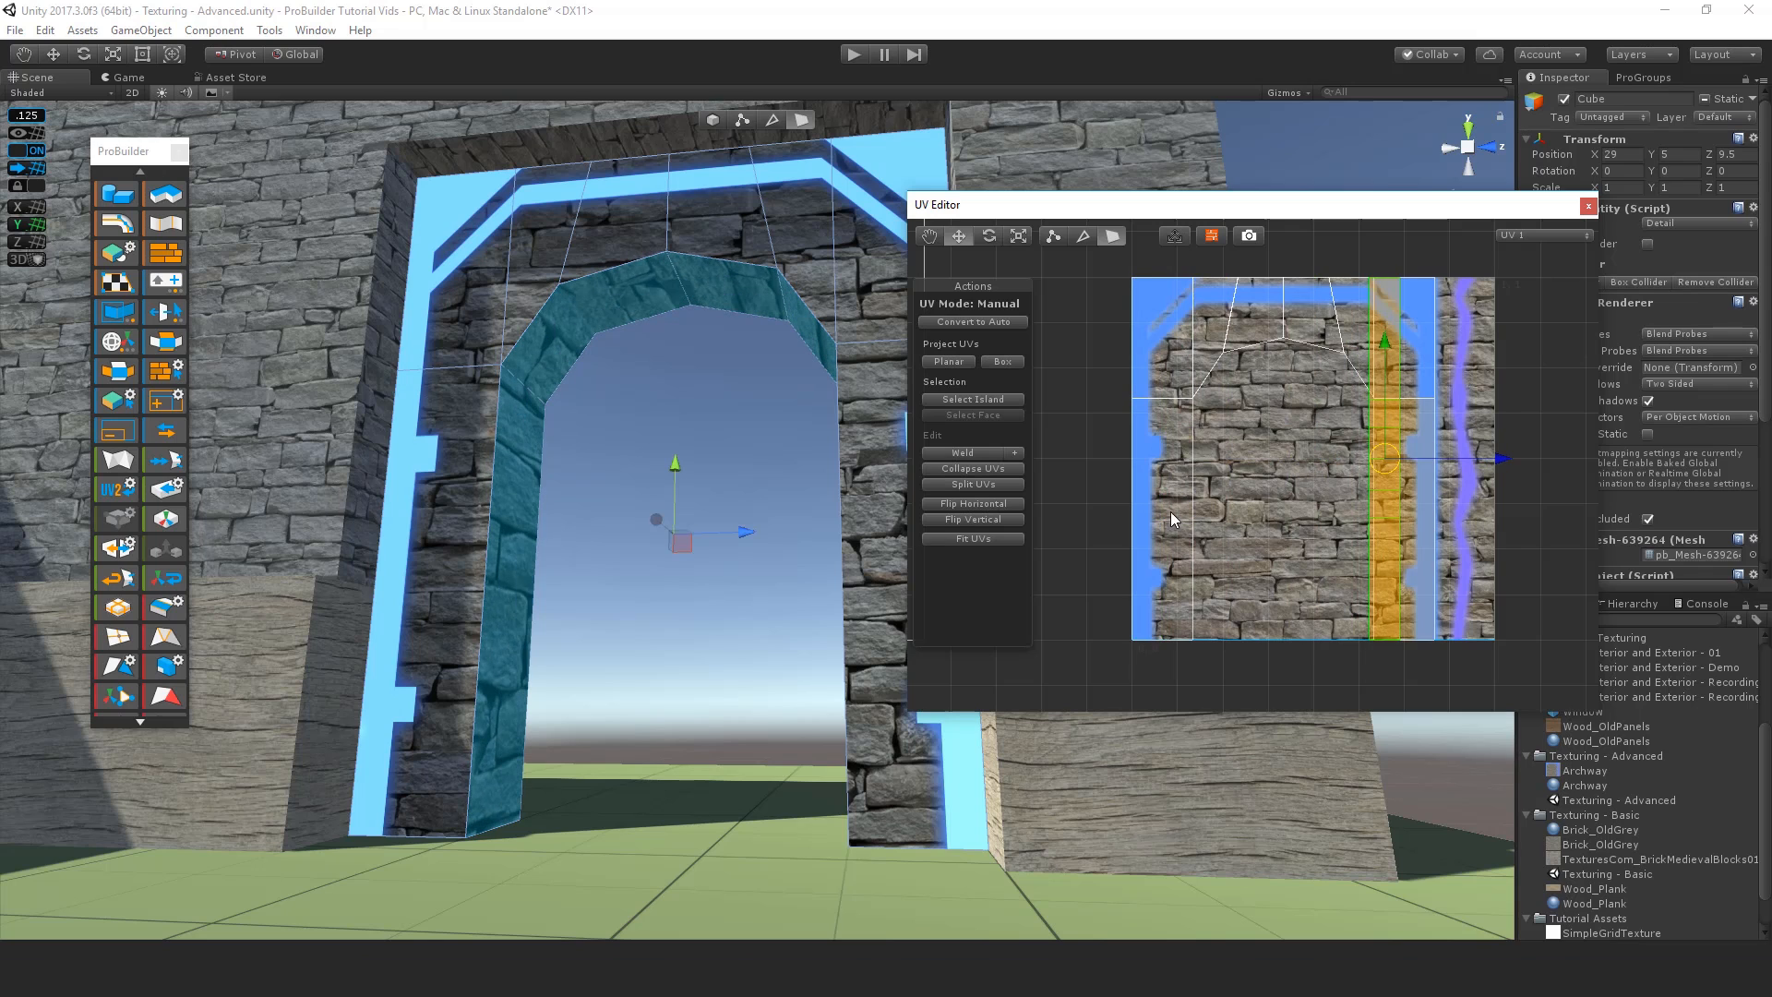
middle_click_drag(1412, 452, 1276, 439)
left_click_drag(1249, 460, 1327, 467)
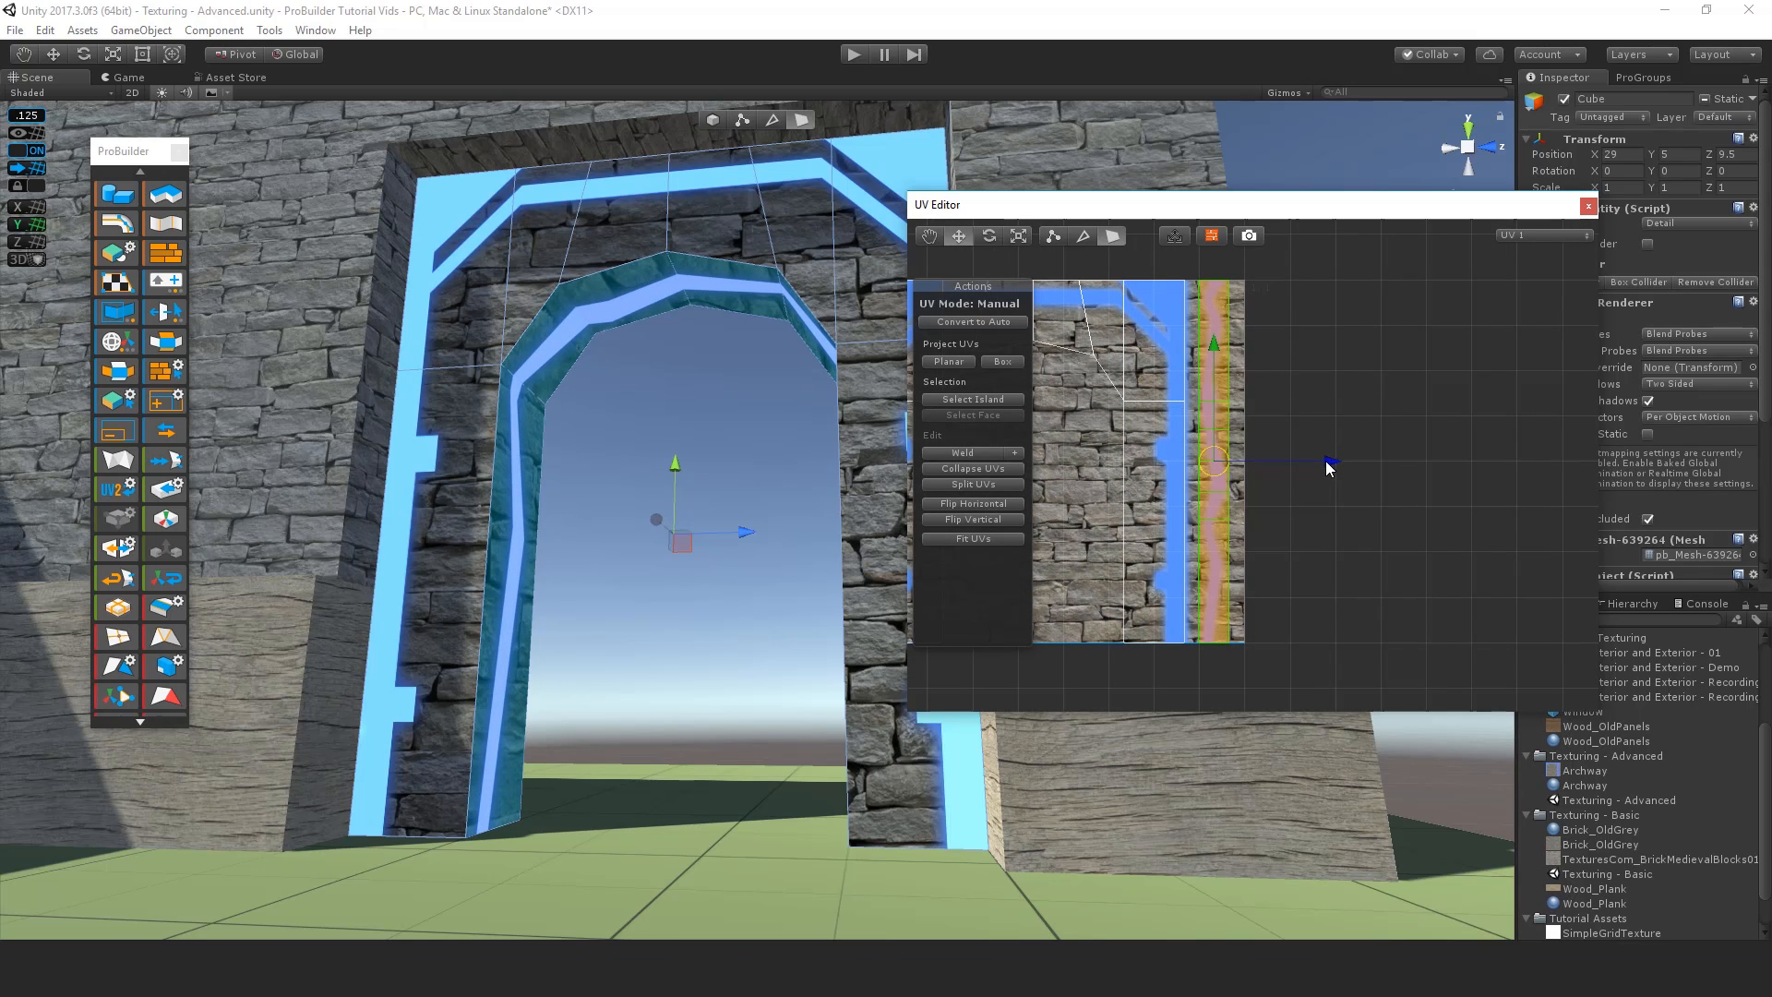
left_click(1320, 542)
Step: Select an upper face on the arch's back side, grow the selection to all eight back faces, and convert their UVs to manual
left_click_drag(656, 408, 1656, 589, "alt")
left_click(457, 245)
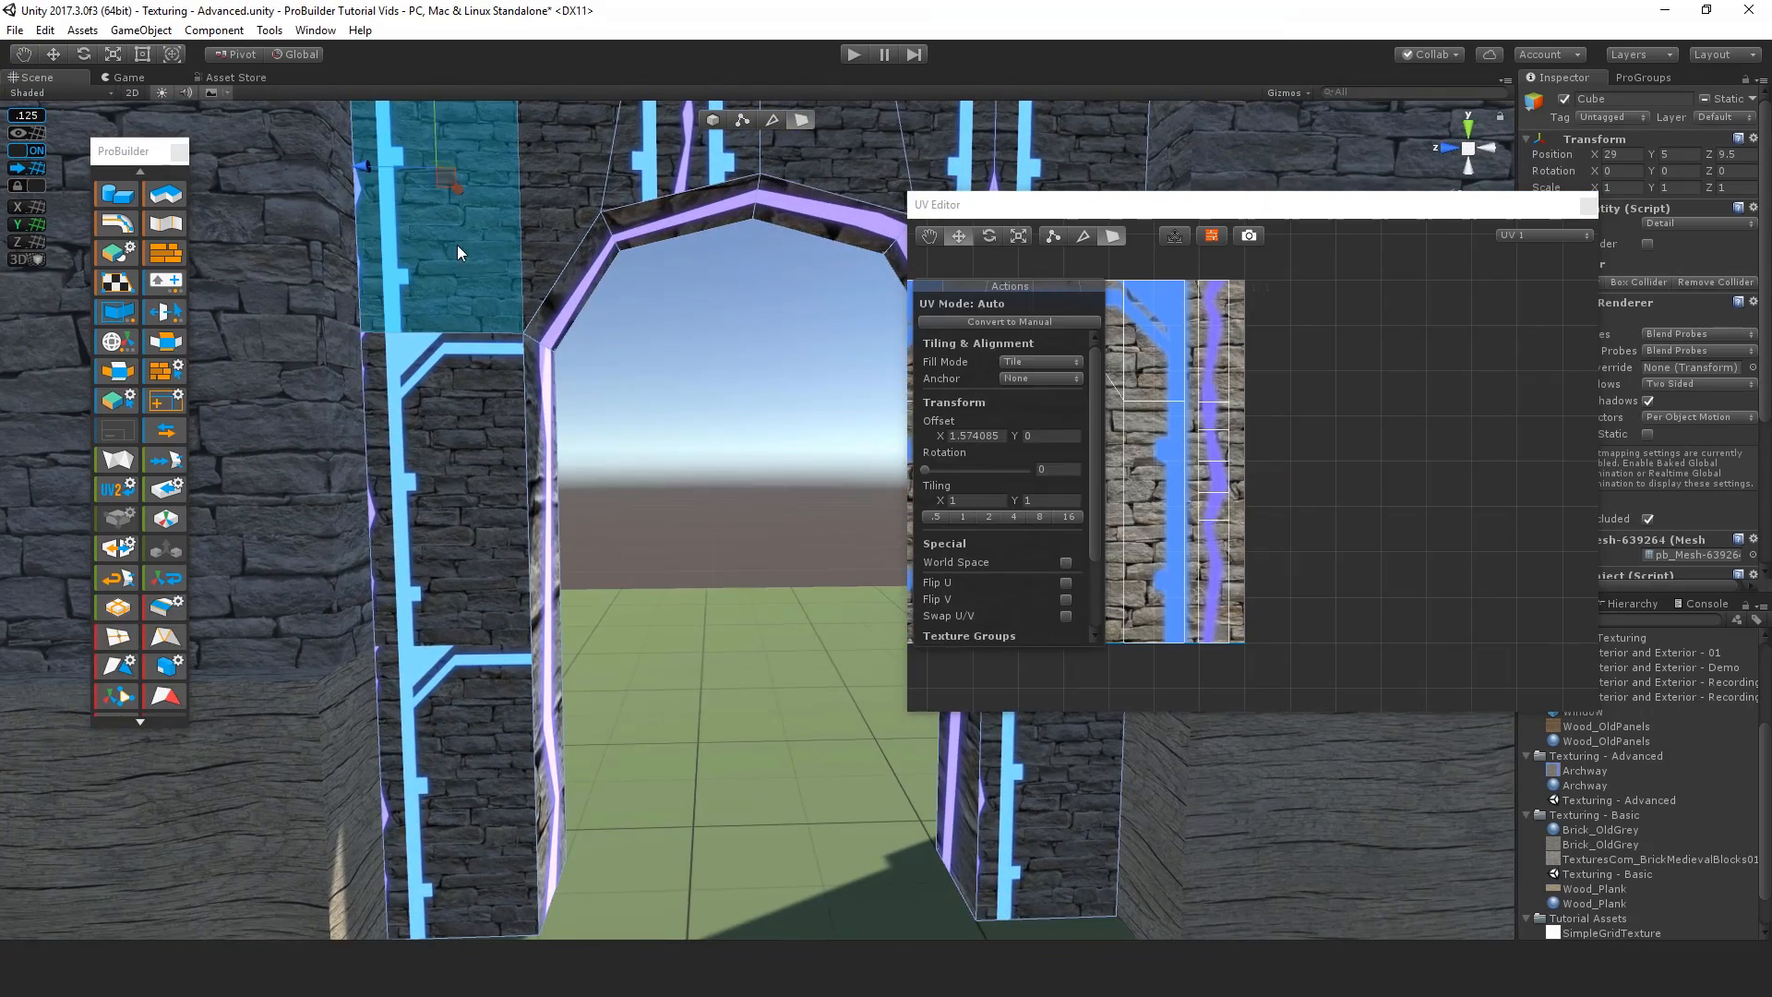
scroll(650, 436, "down", 3)
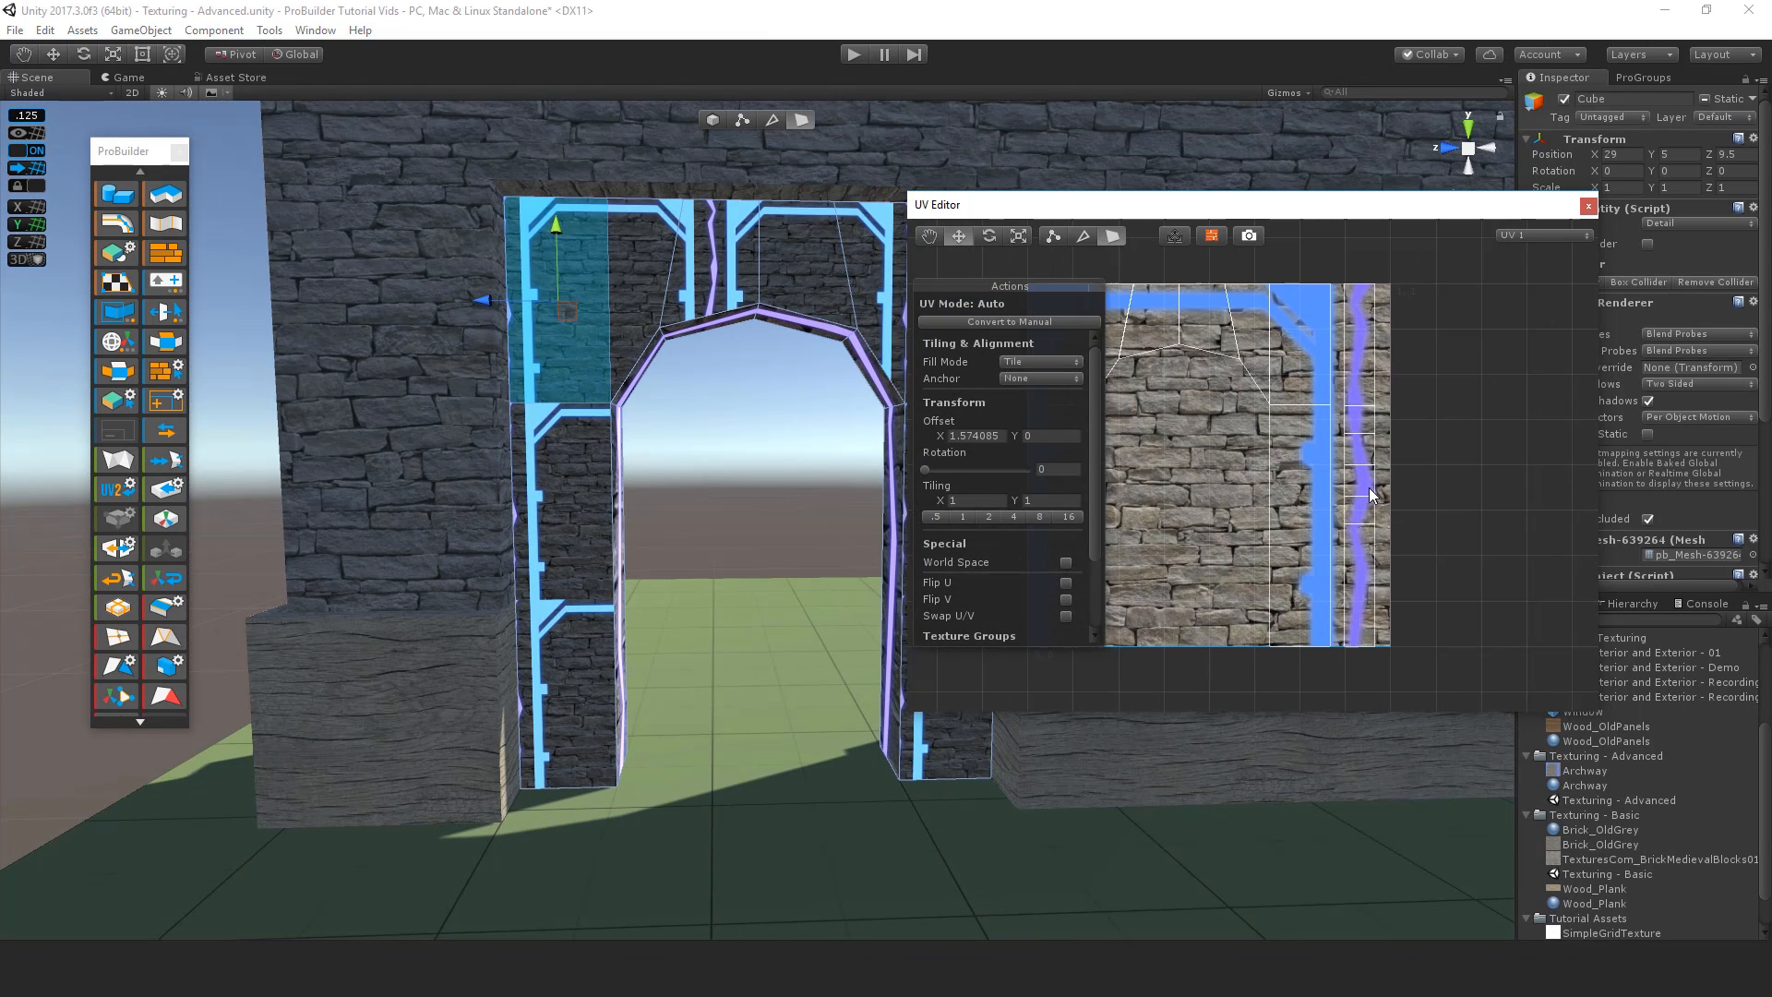
left_click(1037, 322)
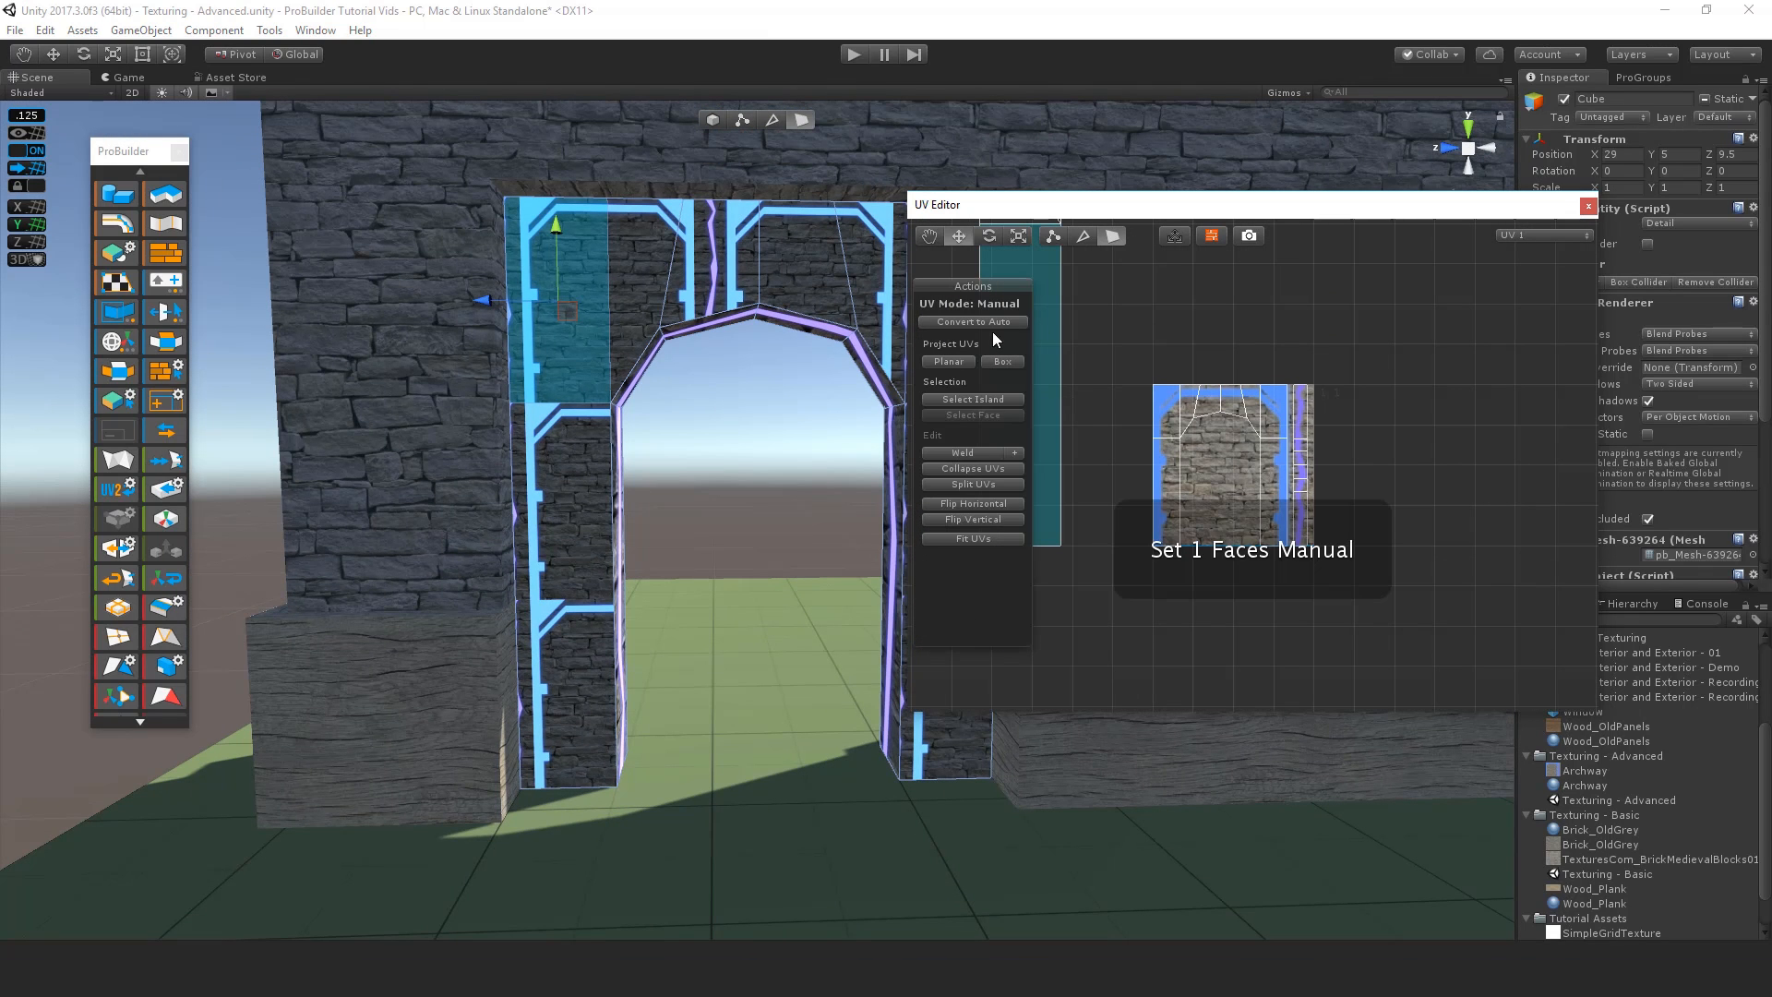
left_click_drag(652, 430, 647, 365, "alt")
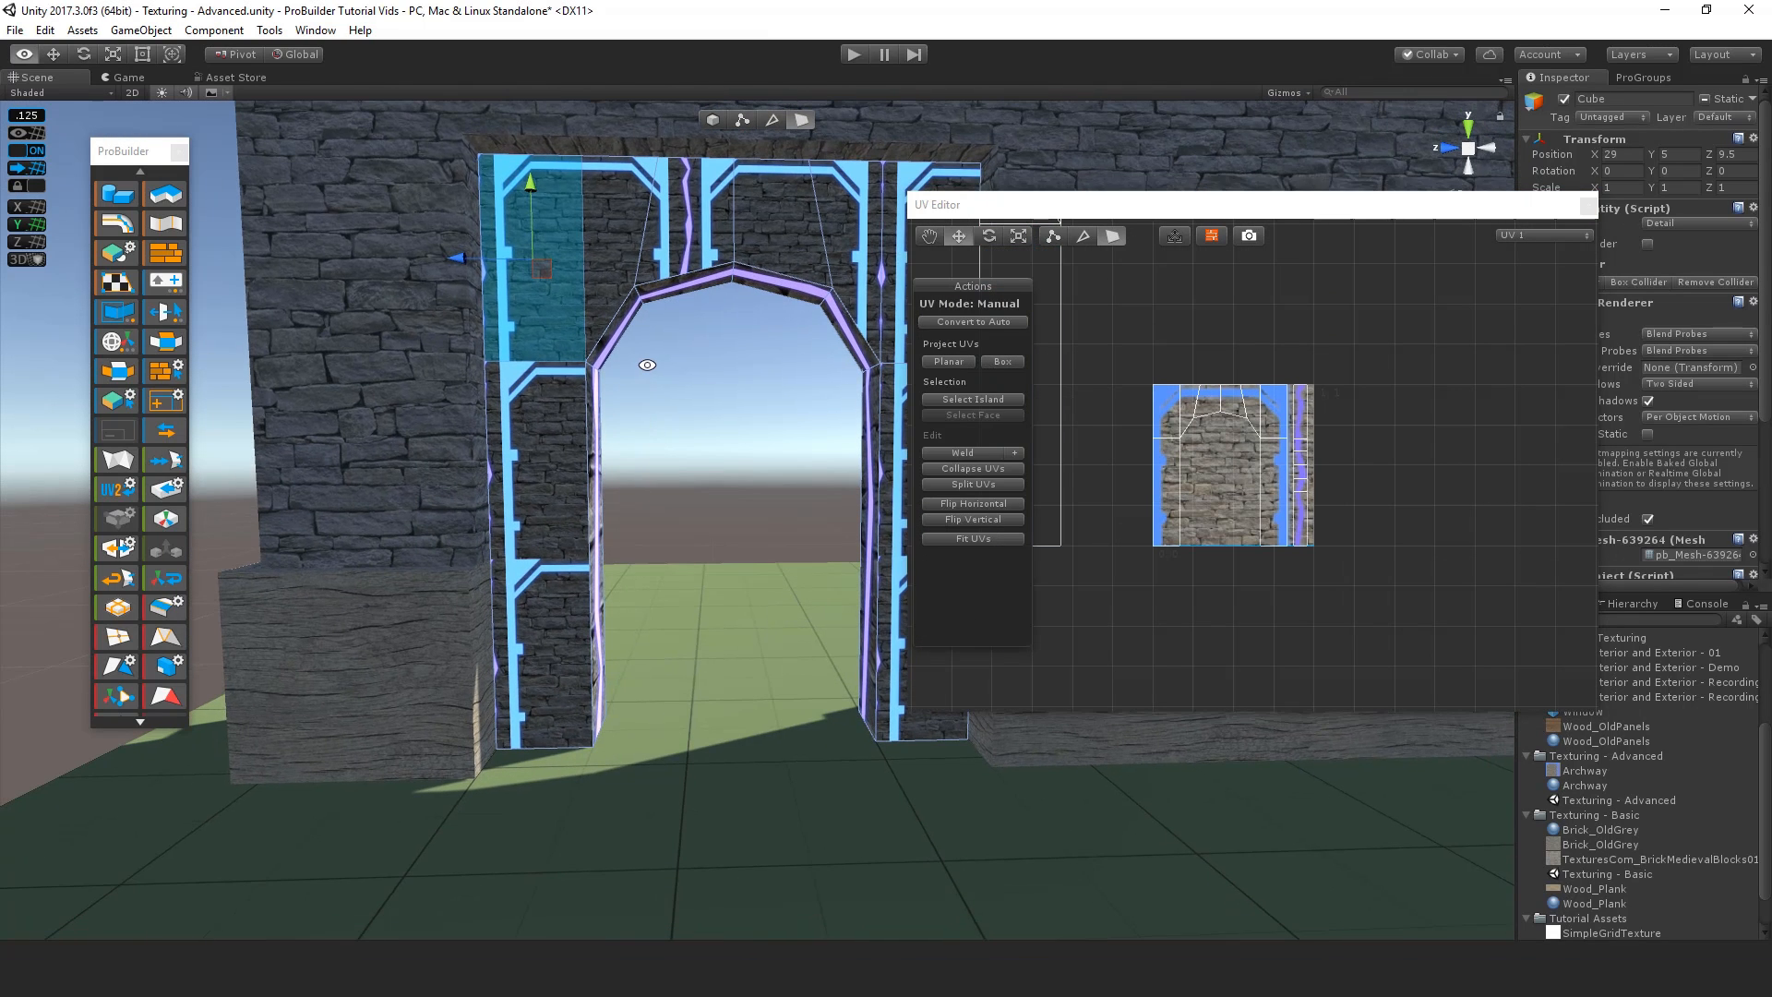
key("alt+g")
key("f")
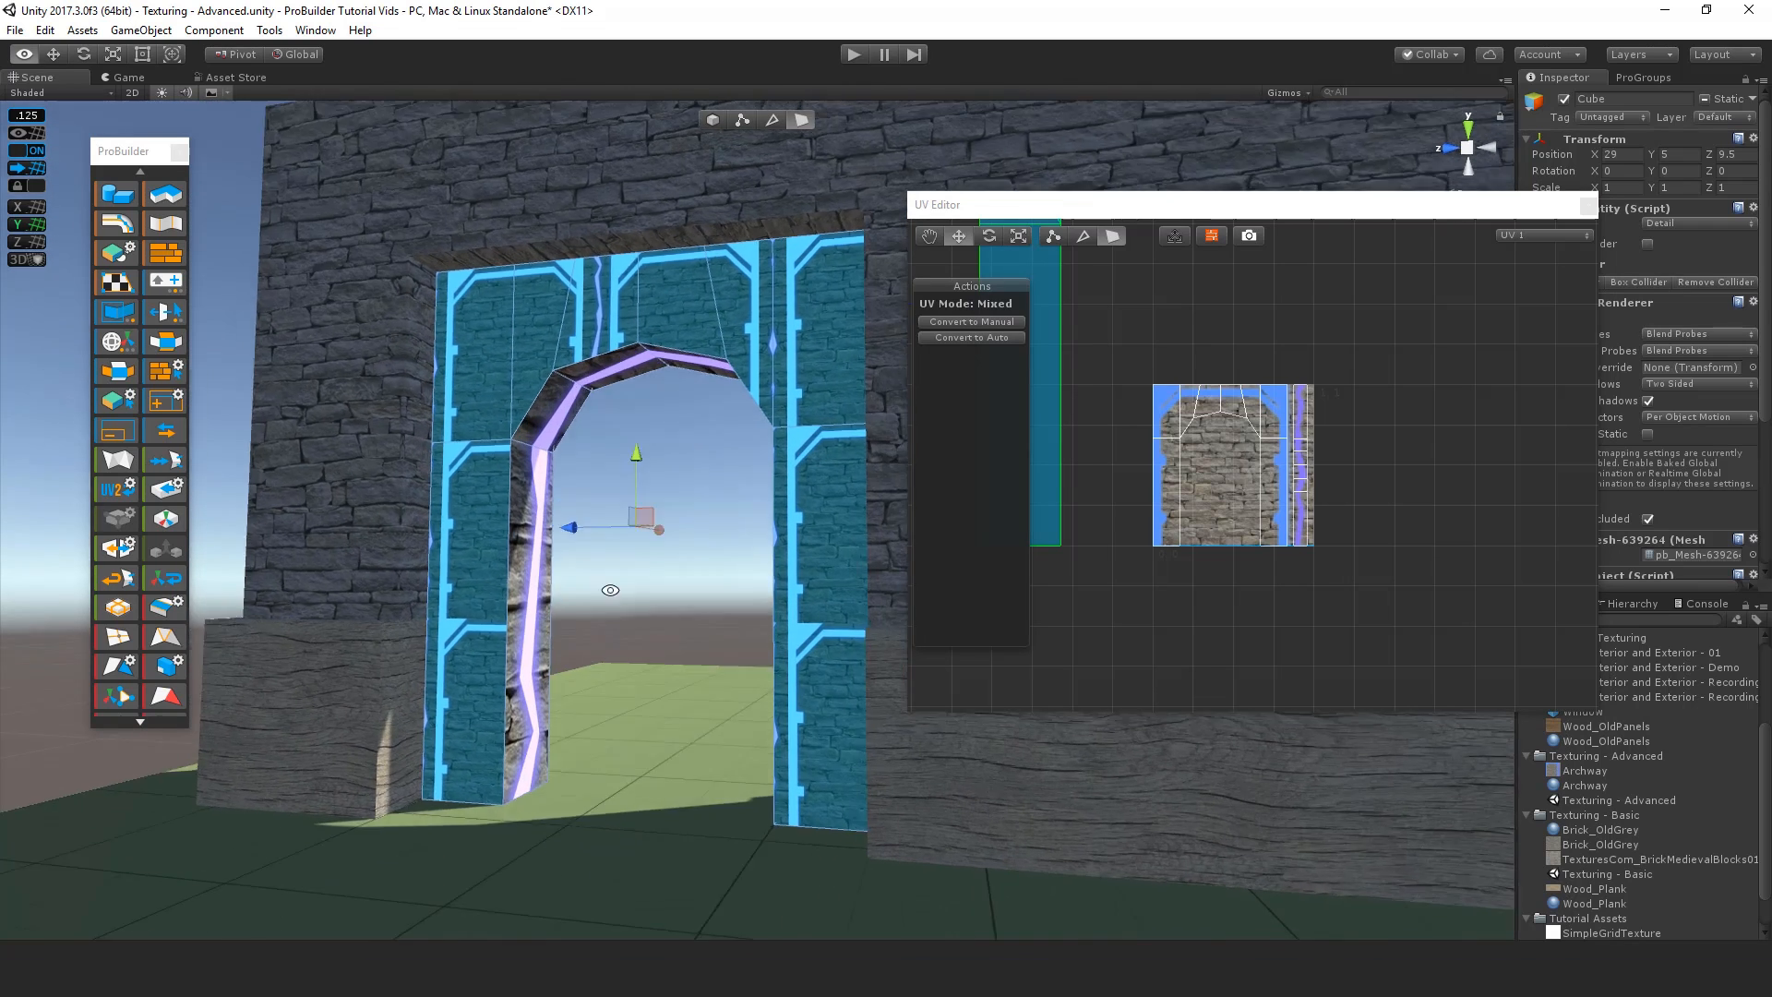
left_click(995, 319)
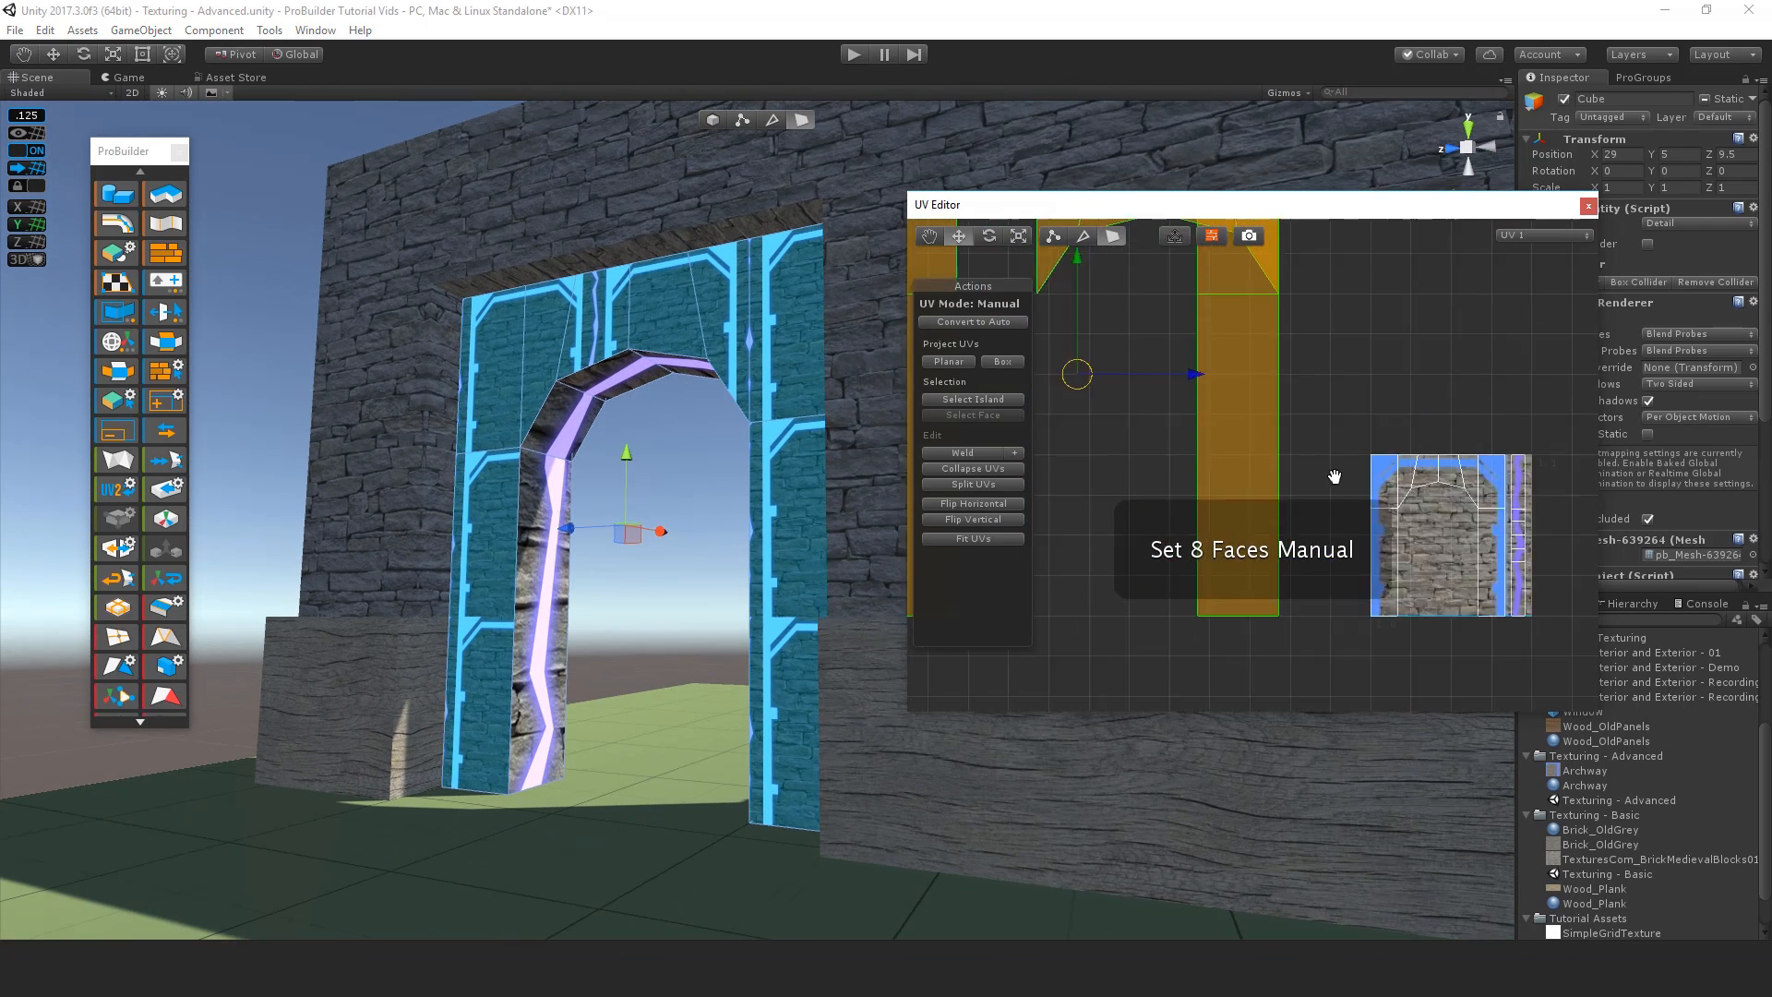
Step: Planar-project the eight back faces' UVs, snap the island against the texture's corner, and apply Fit UVs
left_click(950, 365)
scroll(1252, 464, "up", 2)
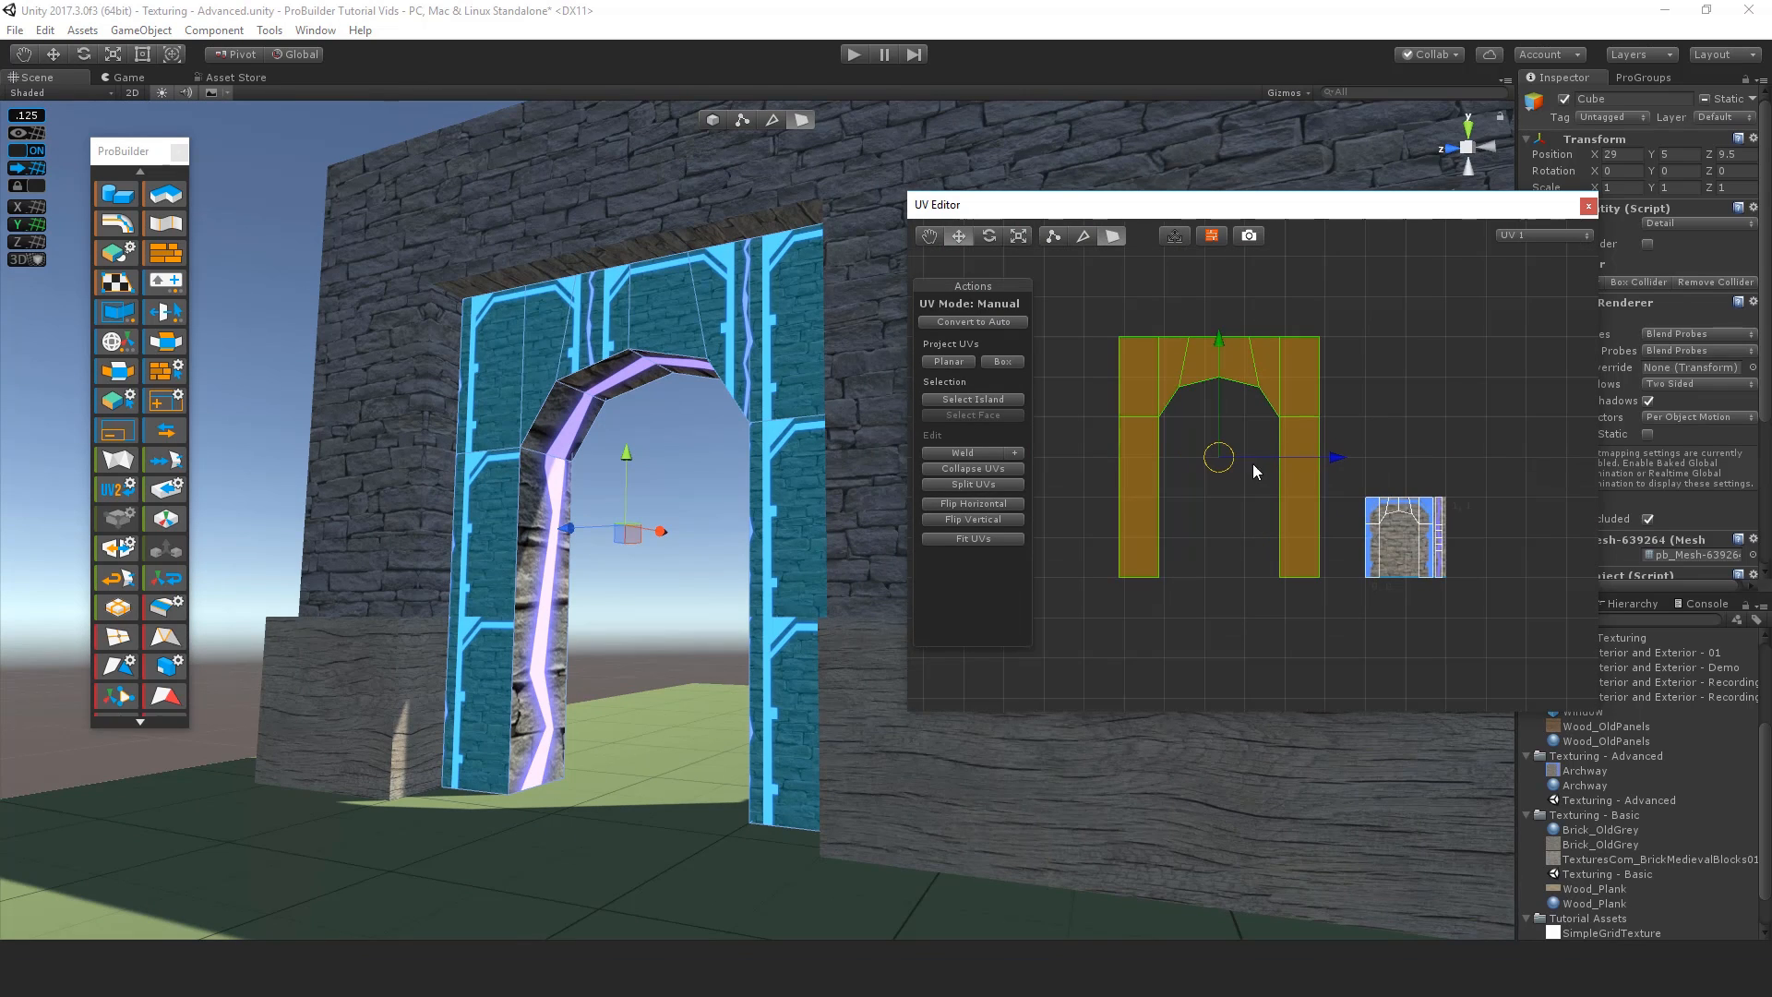
left_click_drag(1228, 471, 1135, 533, "ctrl")
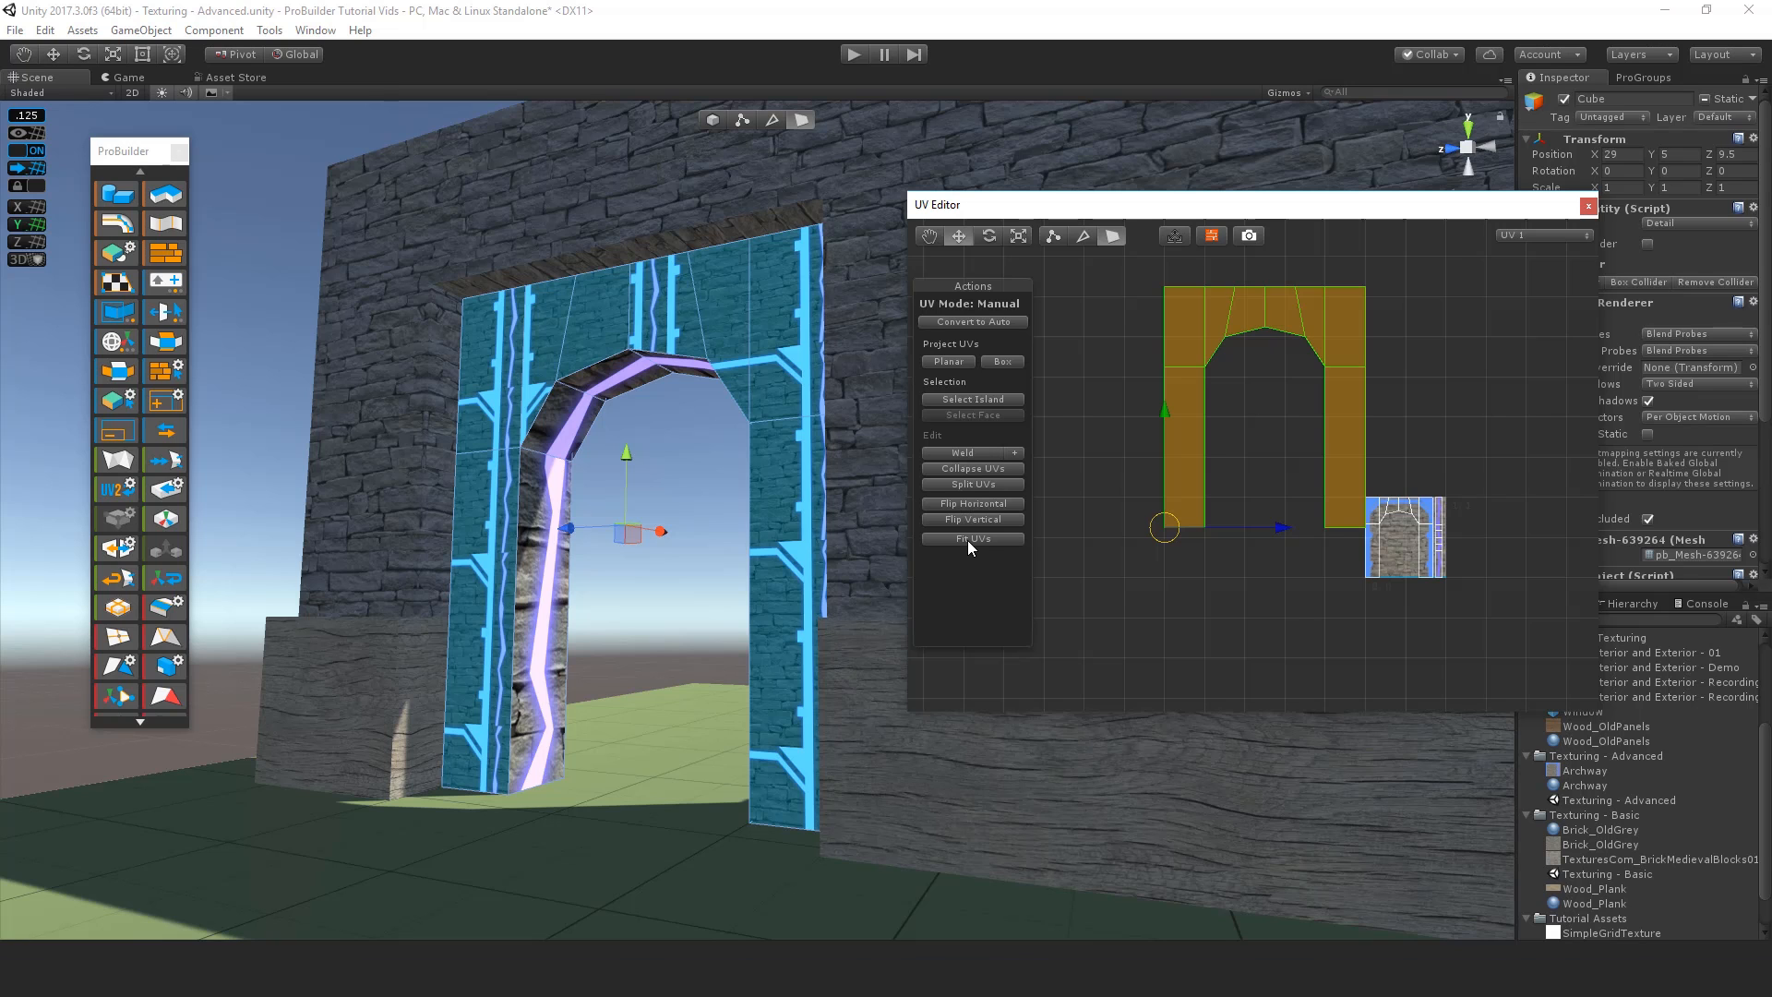
left_click(967, 540)
Step: Examine how the fitted back-face UVs lie over the archway texture, including their lower edge, and deselect them
scroll(1432, 545, "up", 1)
middle_click_drag(1402, 530, 1056, 369)
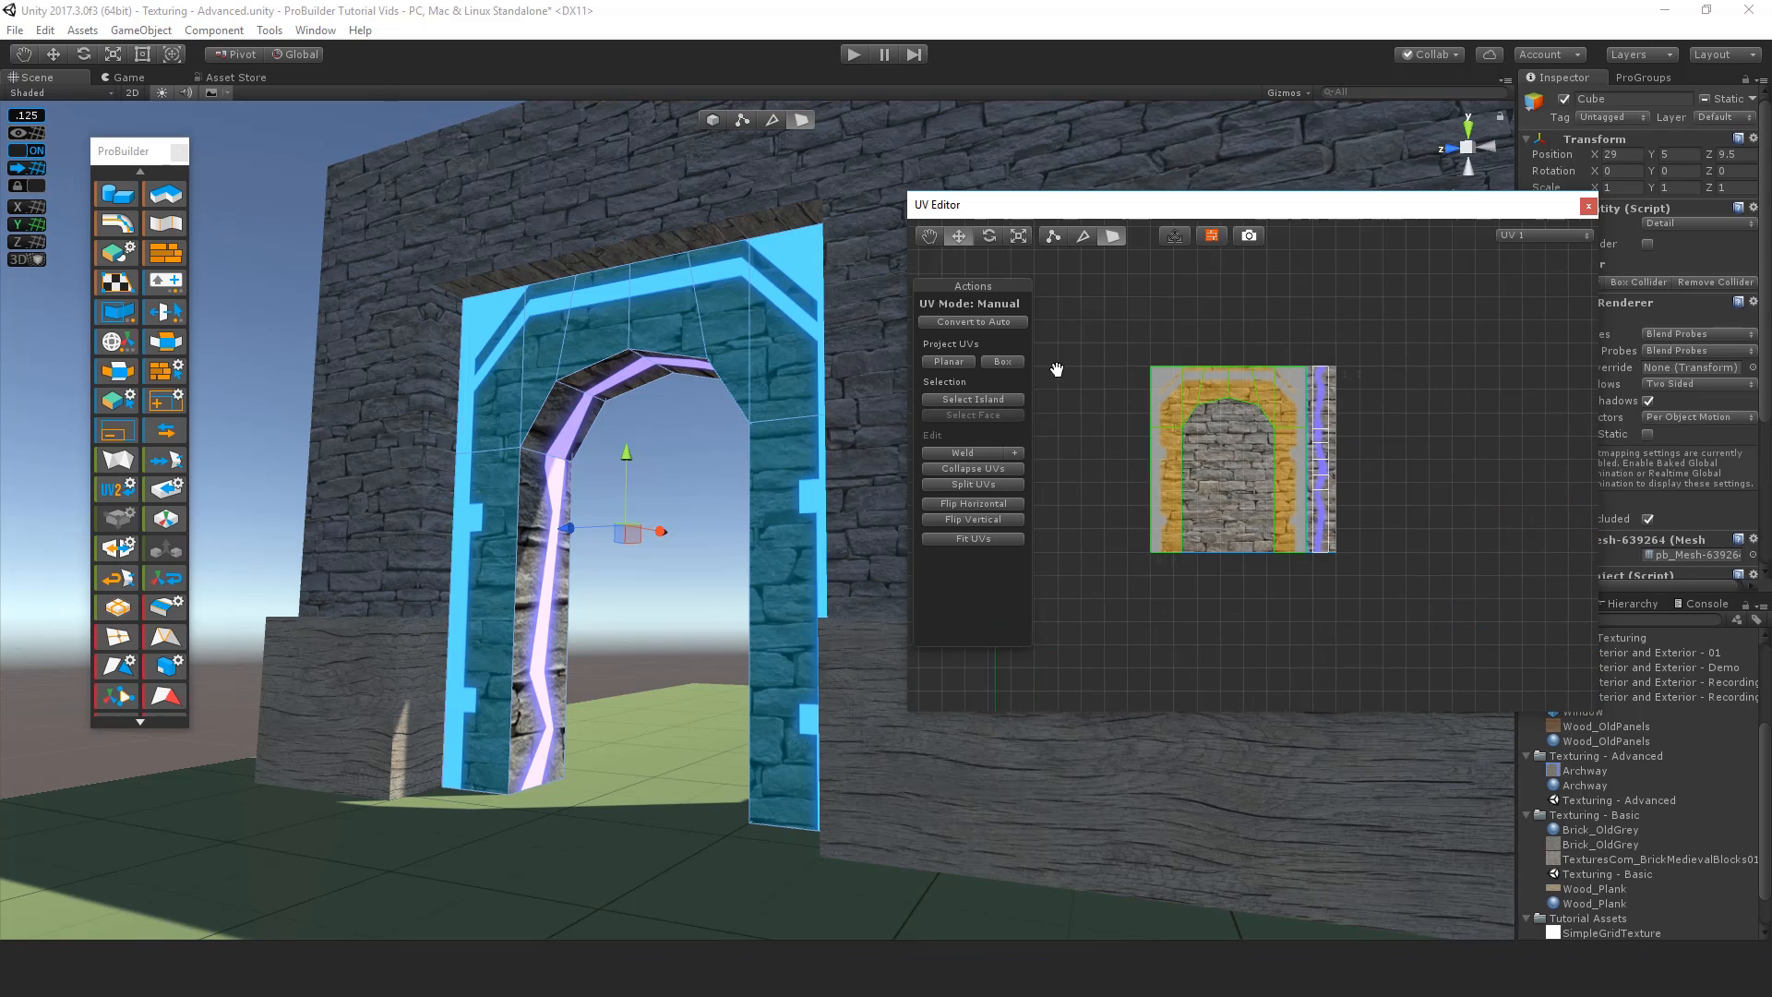
scroll(1278, 498, "up", 6)
scroll(1340, 530, "up", 2)
mouse_move(1282, 573)
middle_mouse_down()
mouse_move(1340, 531)
mouse_move(1293, 544)
middle_mouse_up()
scroll(1306, 539, "down", 5)
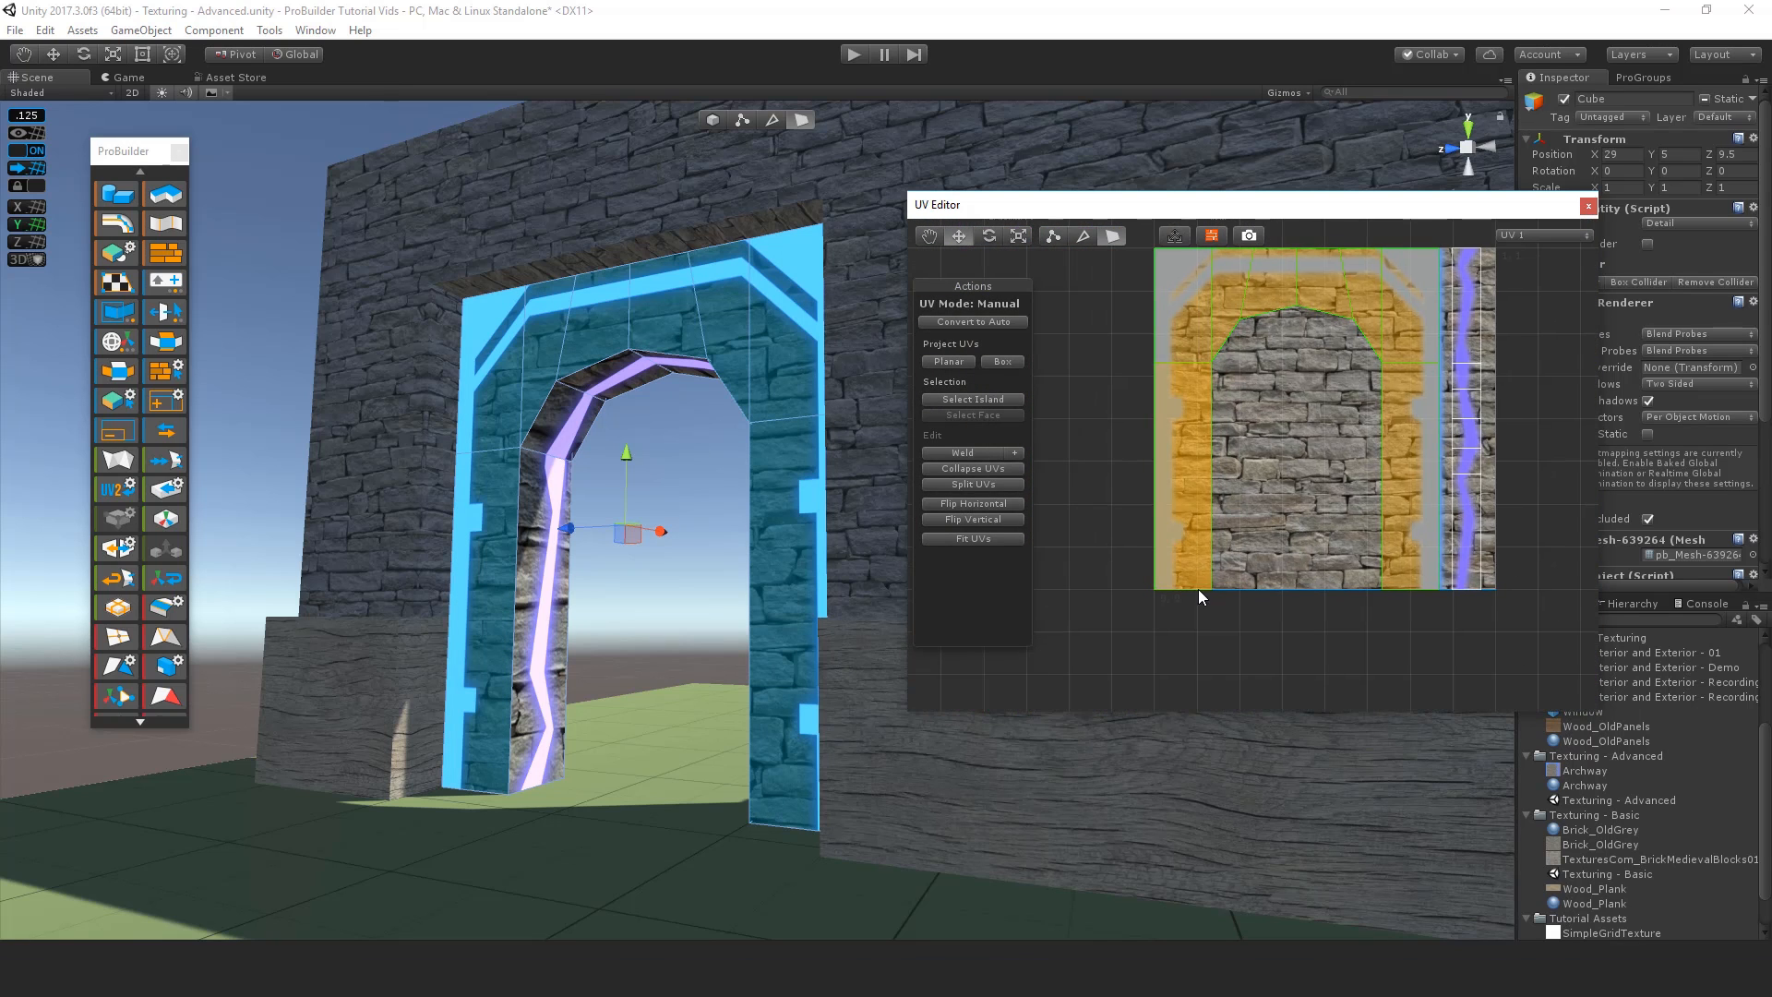
scroll(1191, 572, "down", 4)
left_click(1209, 546)
scroll(1200, 545, "up", 1)
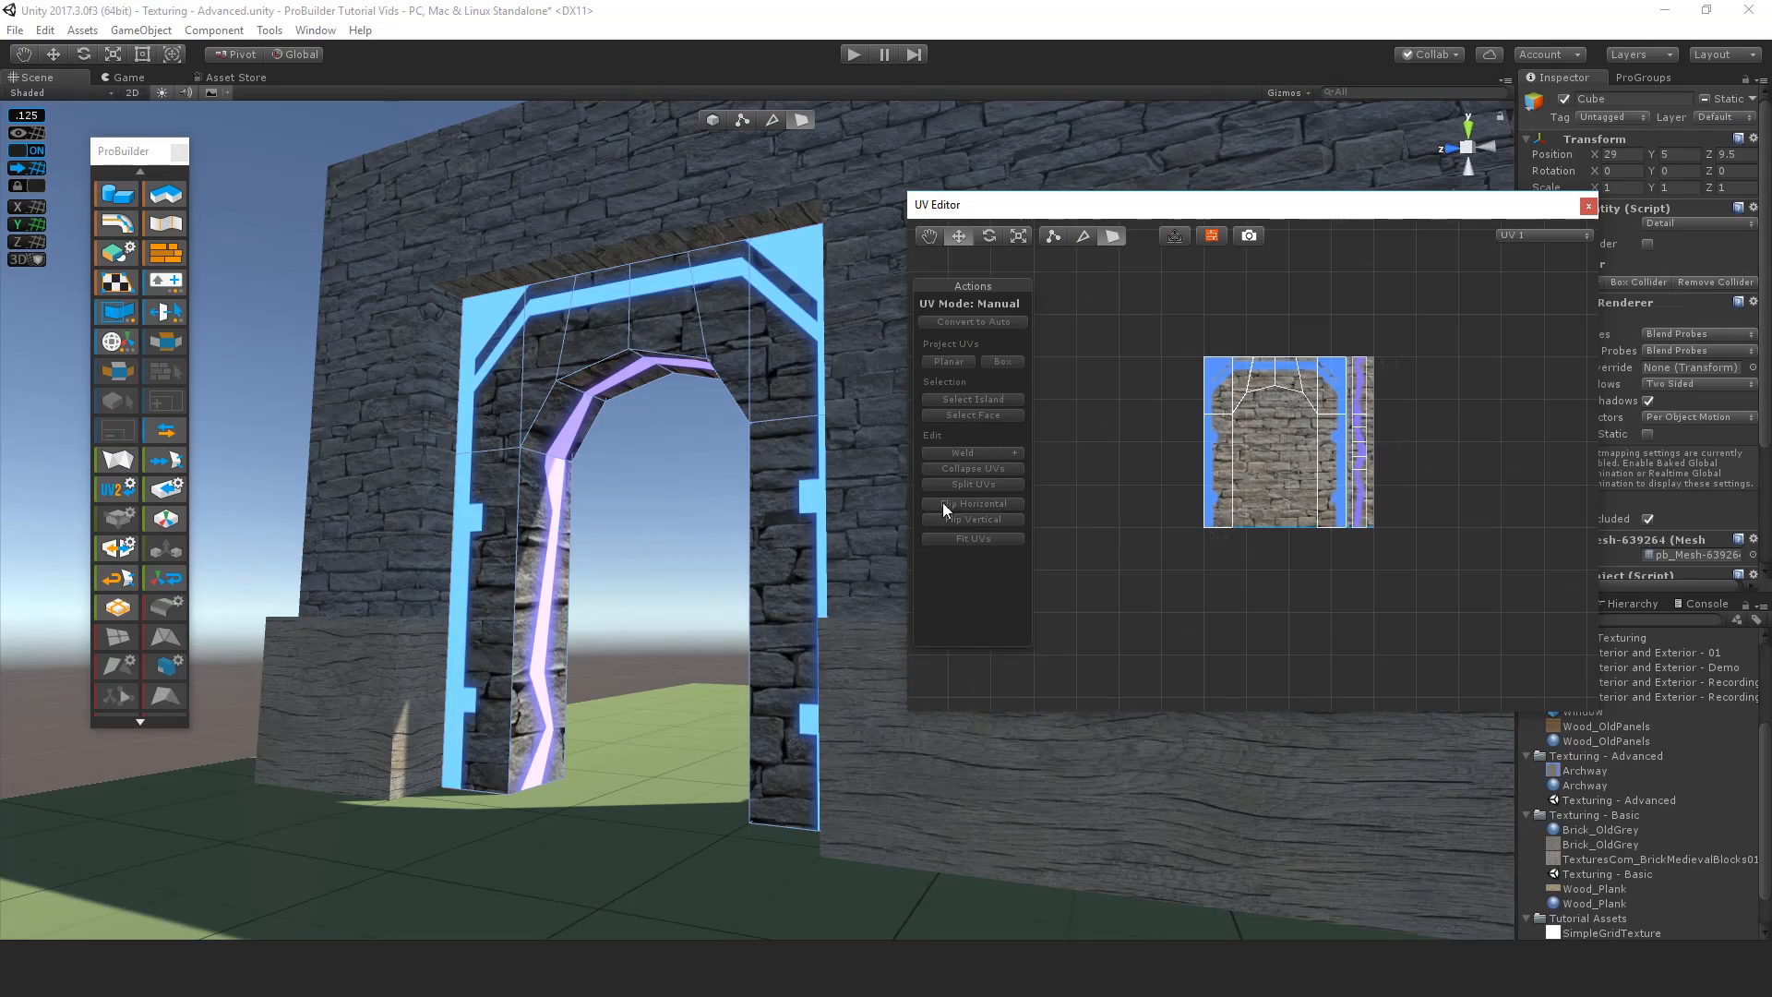
Step: Inspect the textured arch from the front side and compare its front and trim-strip UV edges with the painted texture
middle_click_drag(430, 556, 392, 594)
left_click_drag(391, 594, 1375, 617, "alt")
left_click_drag(804, 707, 627, 569, "alt")
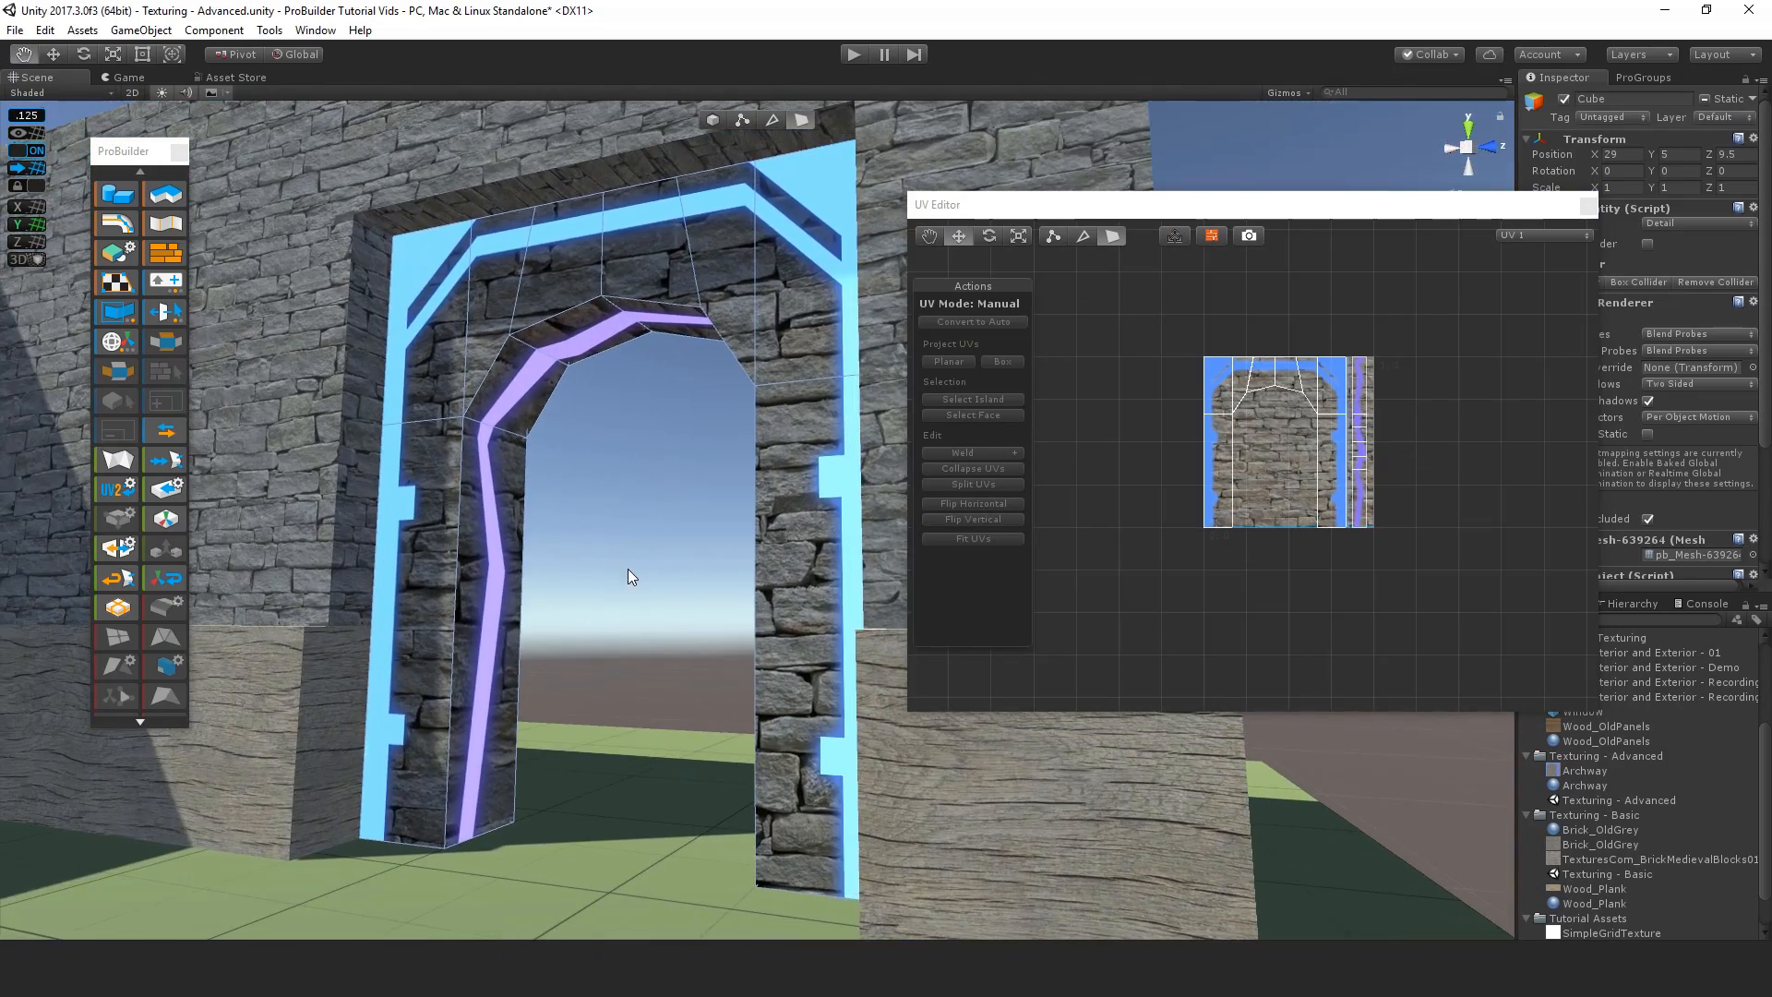
scroll(1255, 545, "up", 3)
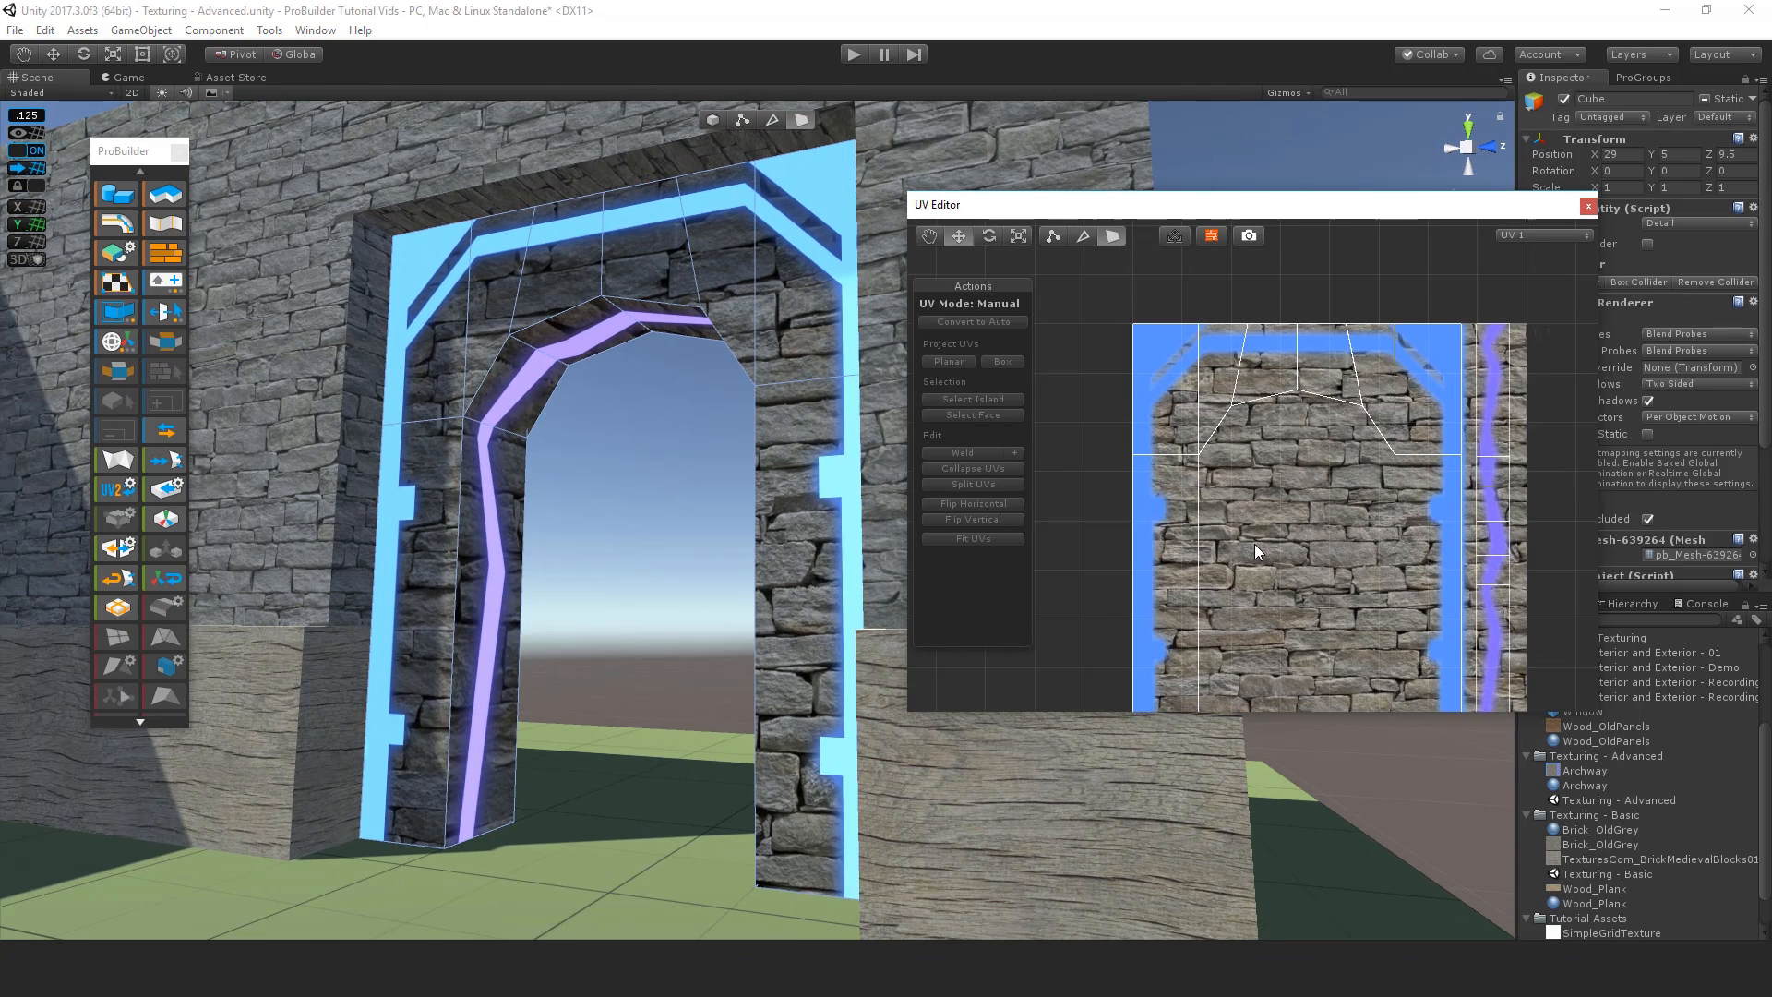
middle_click_drag(1254, 544, 1177, 499)
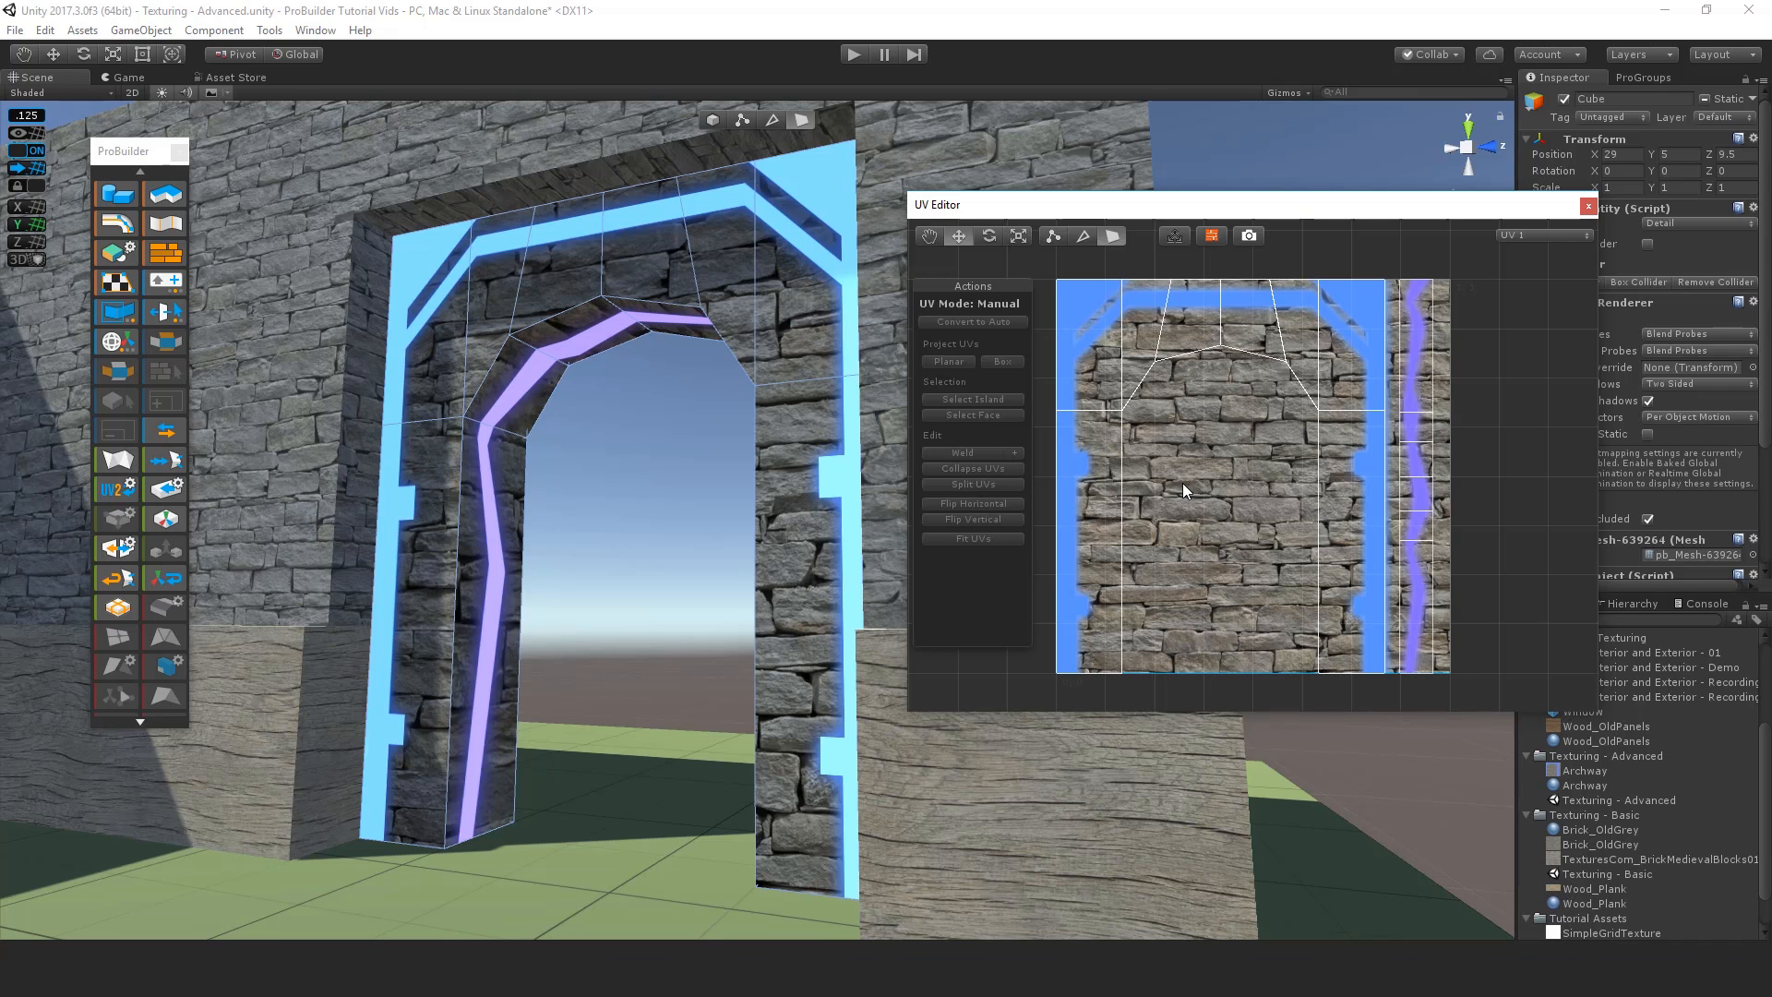
middle_click_drag(1389, 386, 1187, 461)
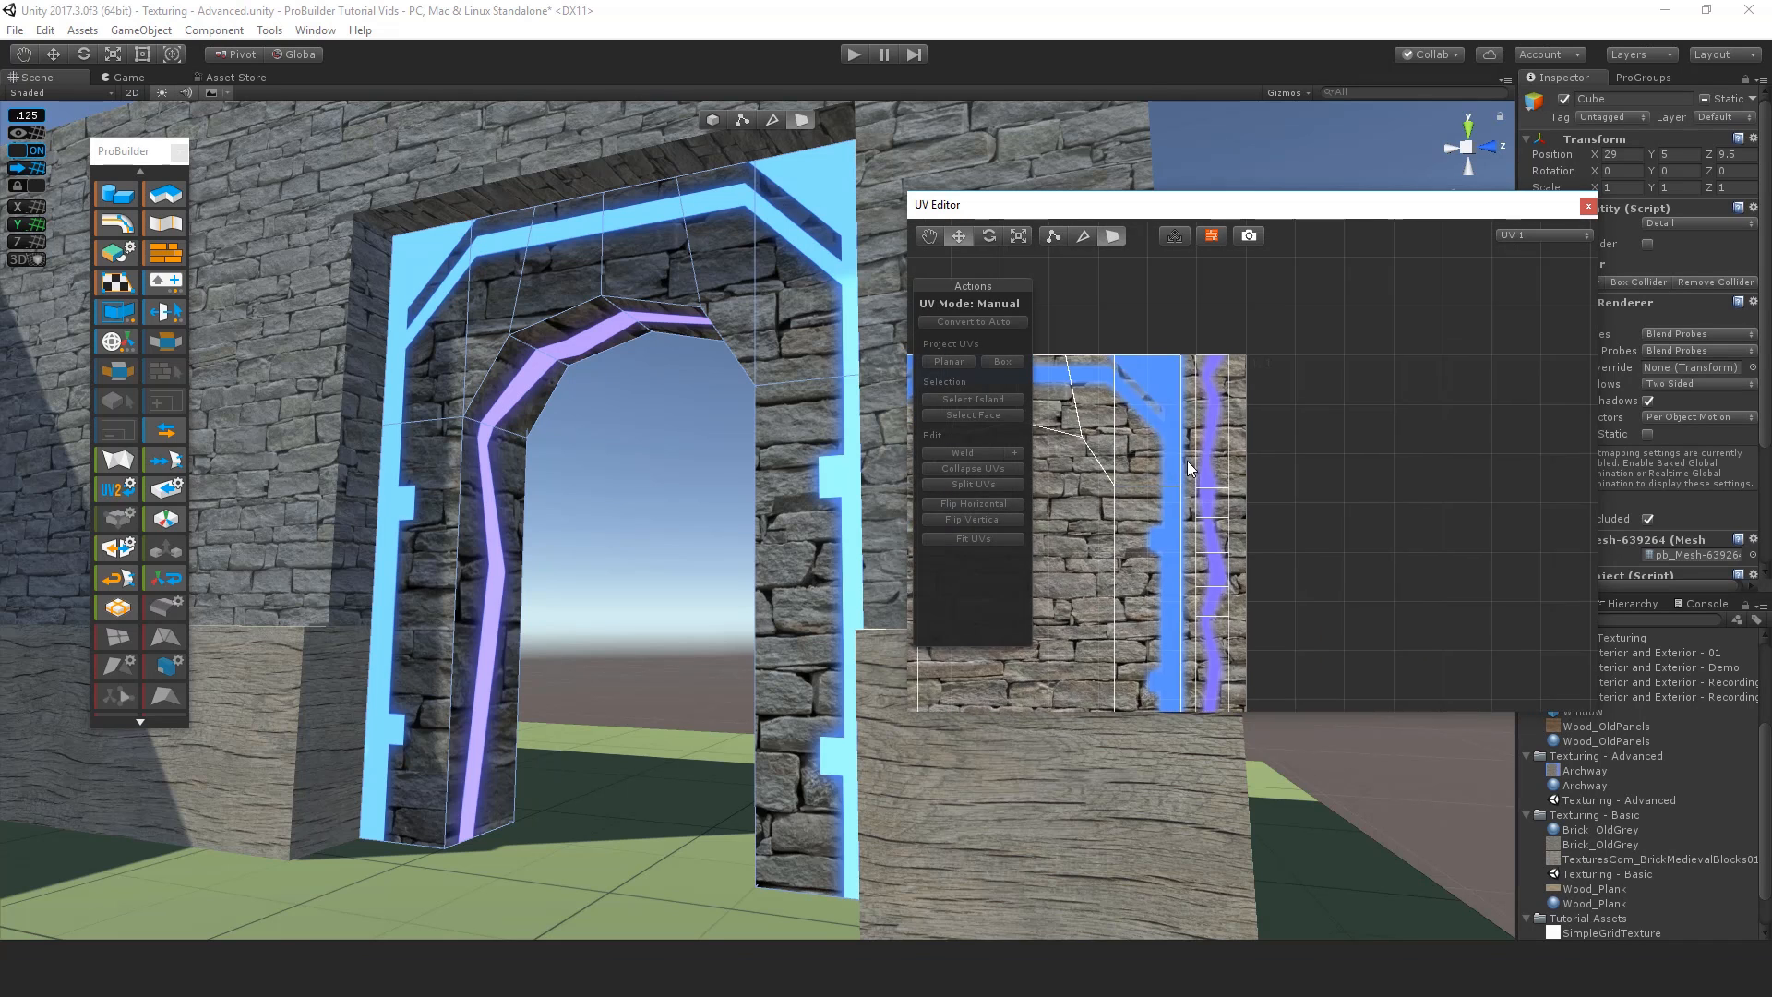
scroll(1186, 462, "up", 5)
middle_click_drag(1188, 387, 1262, 486)
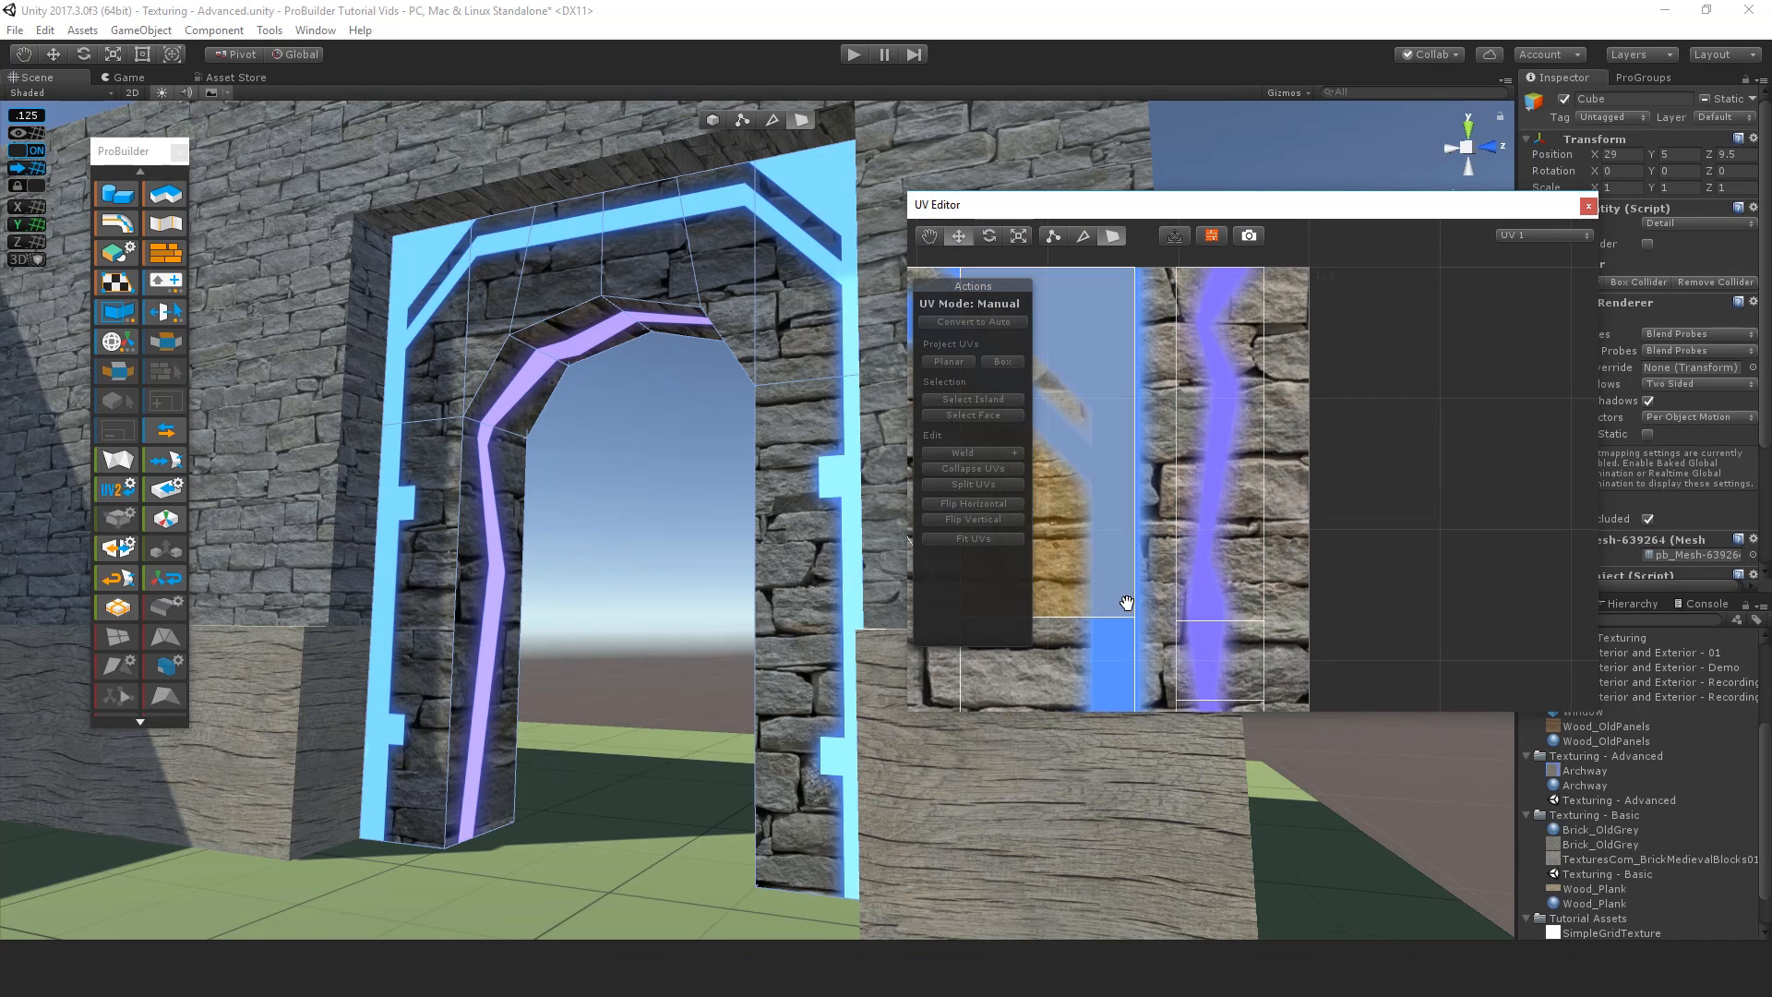
middle_click_drag(1126, 602, 1437, 533)
scroll(1328, 541, "down", 5)
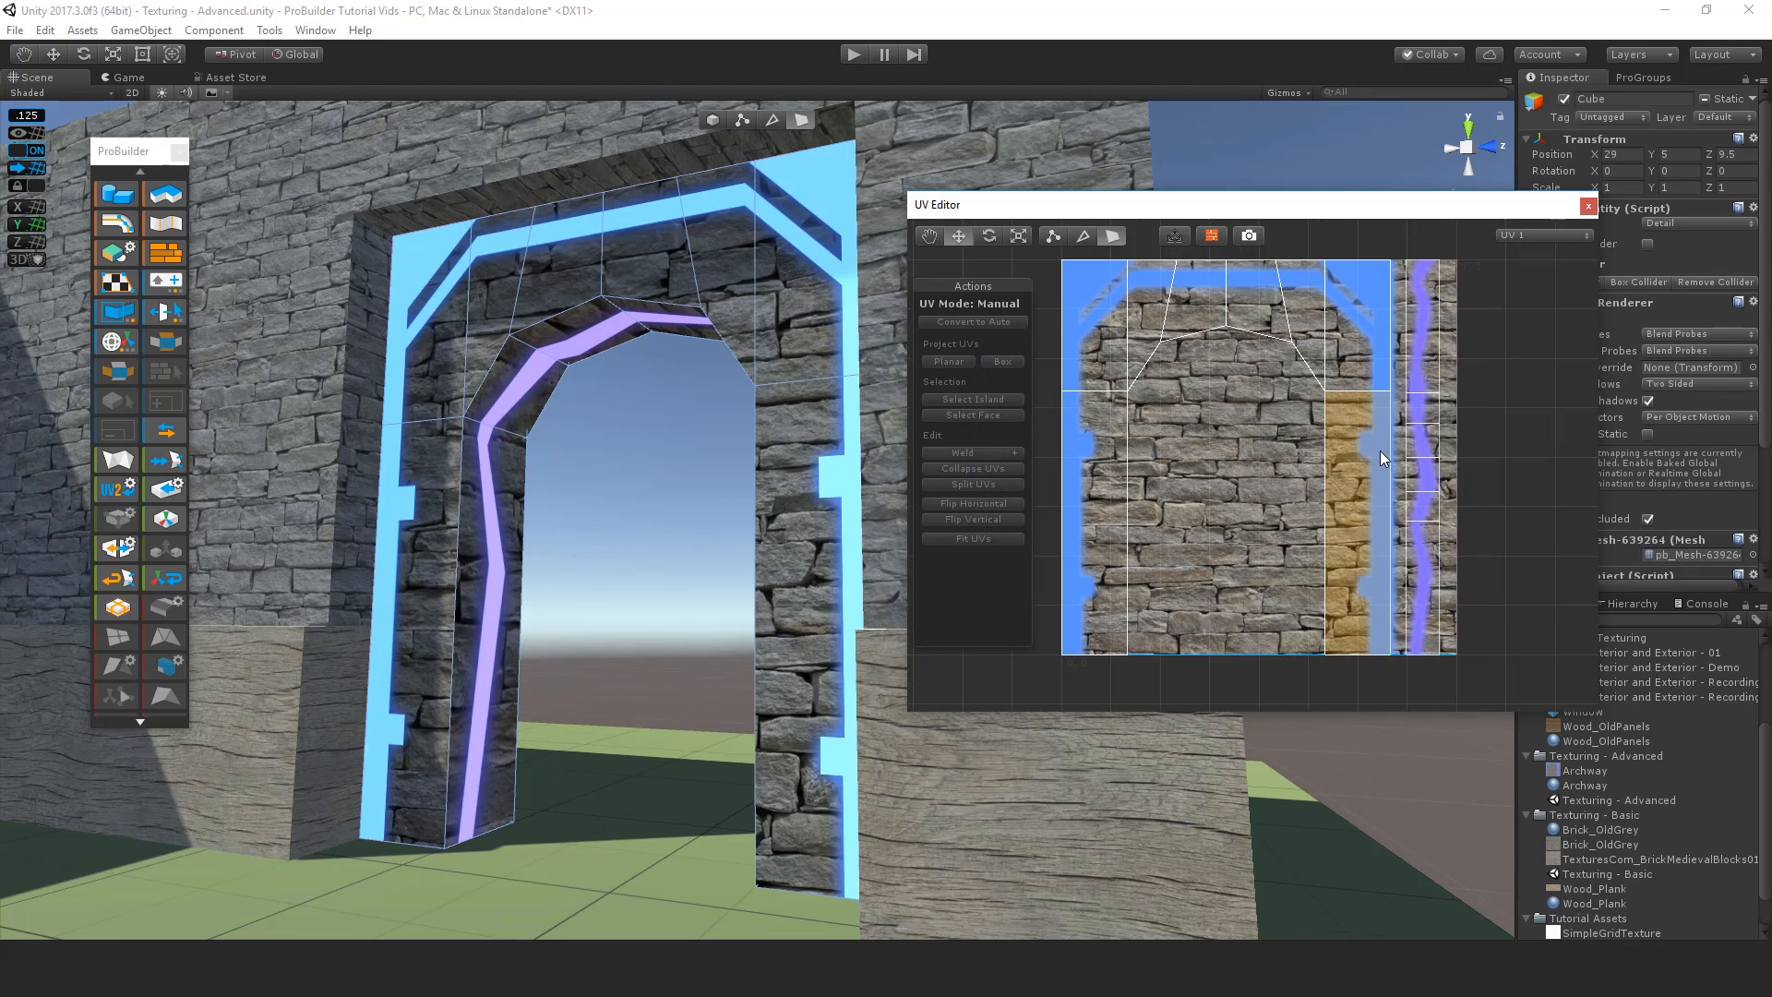
middle_click_drag(1250, 446, 1236, 457)
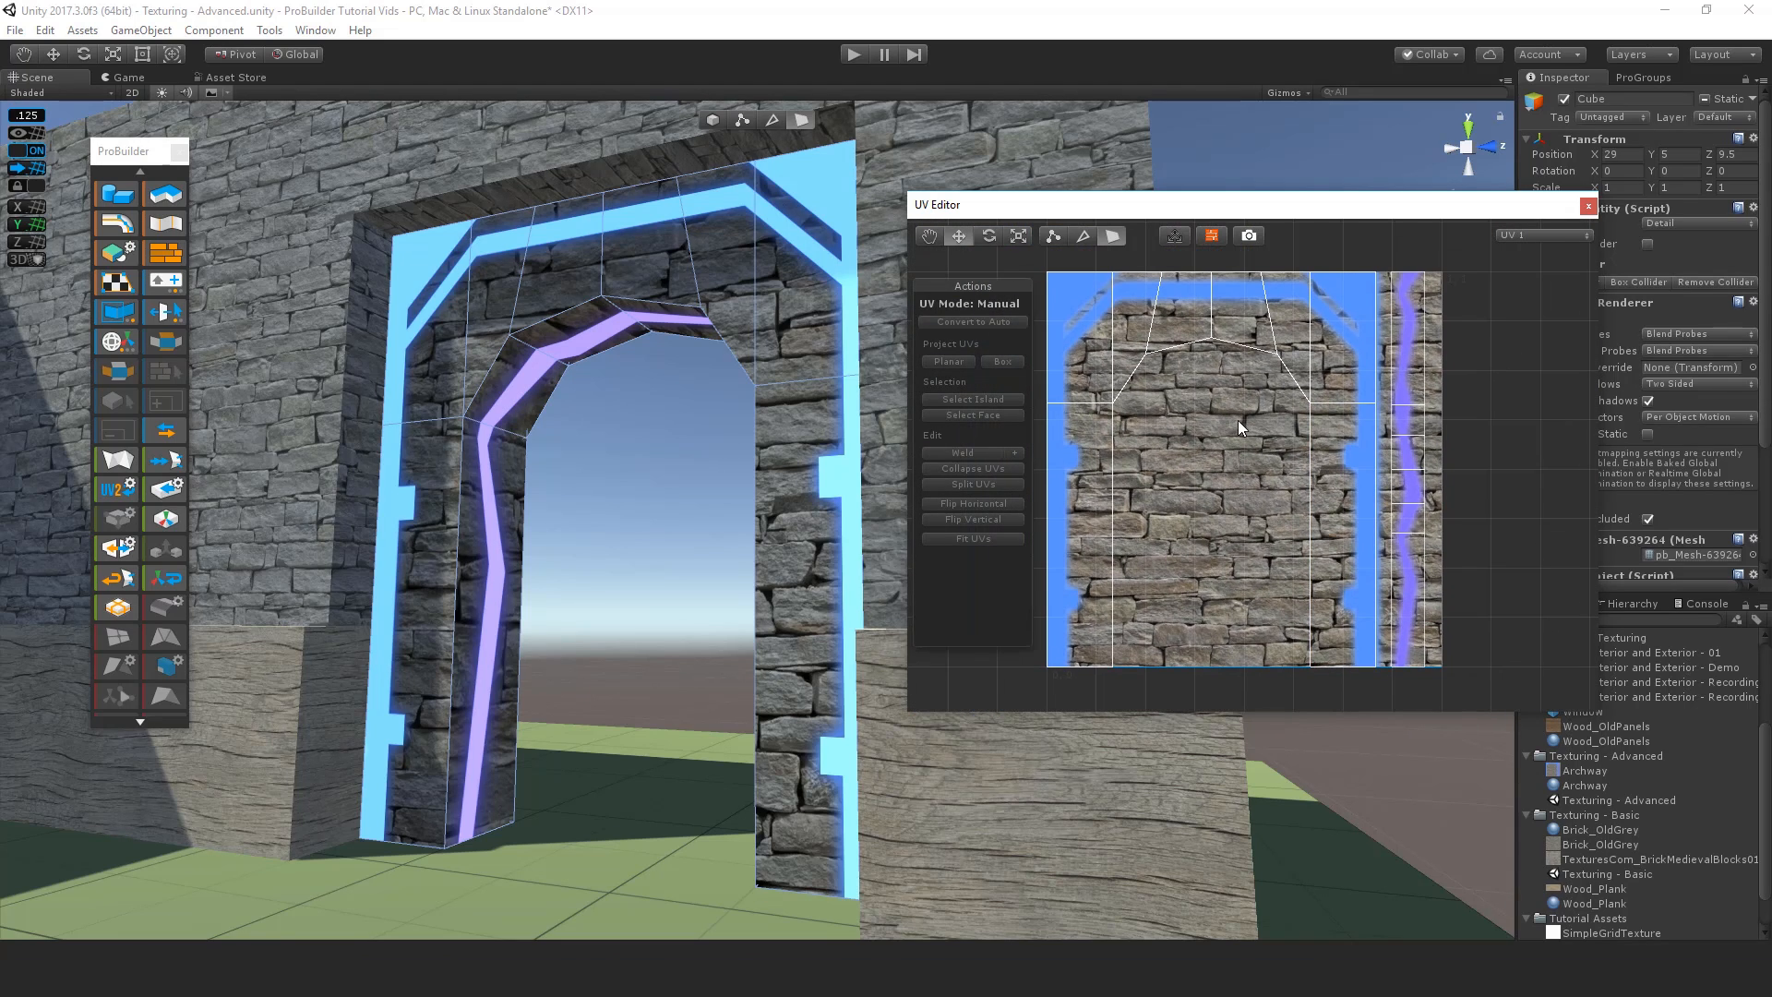
Step: Open the UV template rendering options, and switch to Photoshop to view the painted Archway.psd texture
left_click(1250, 237)
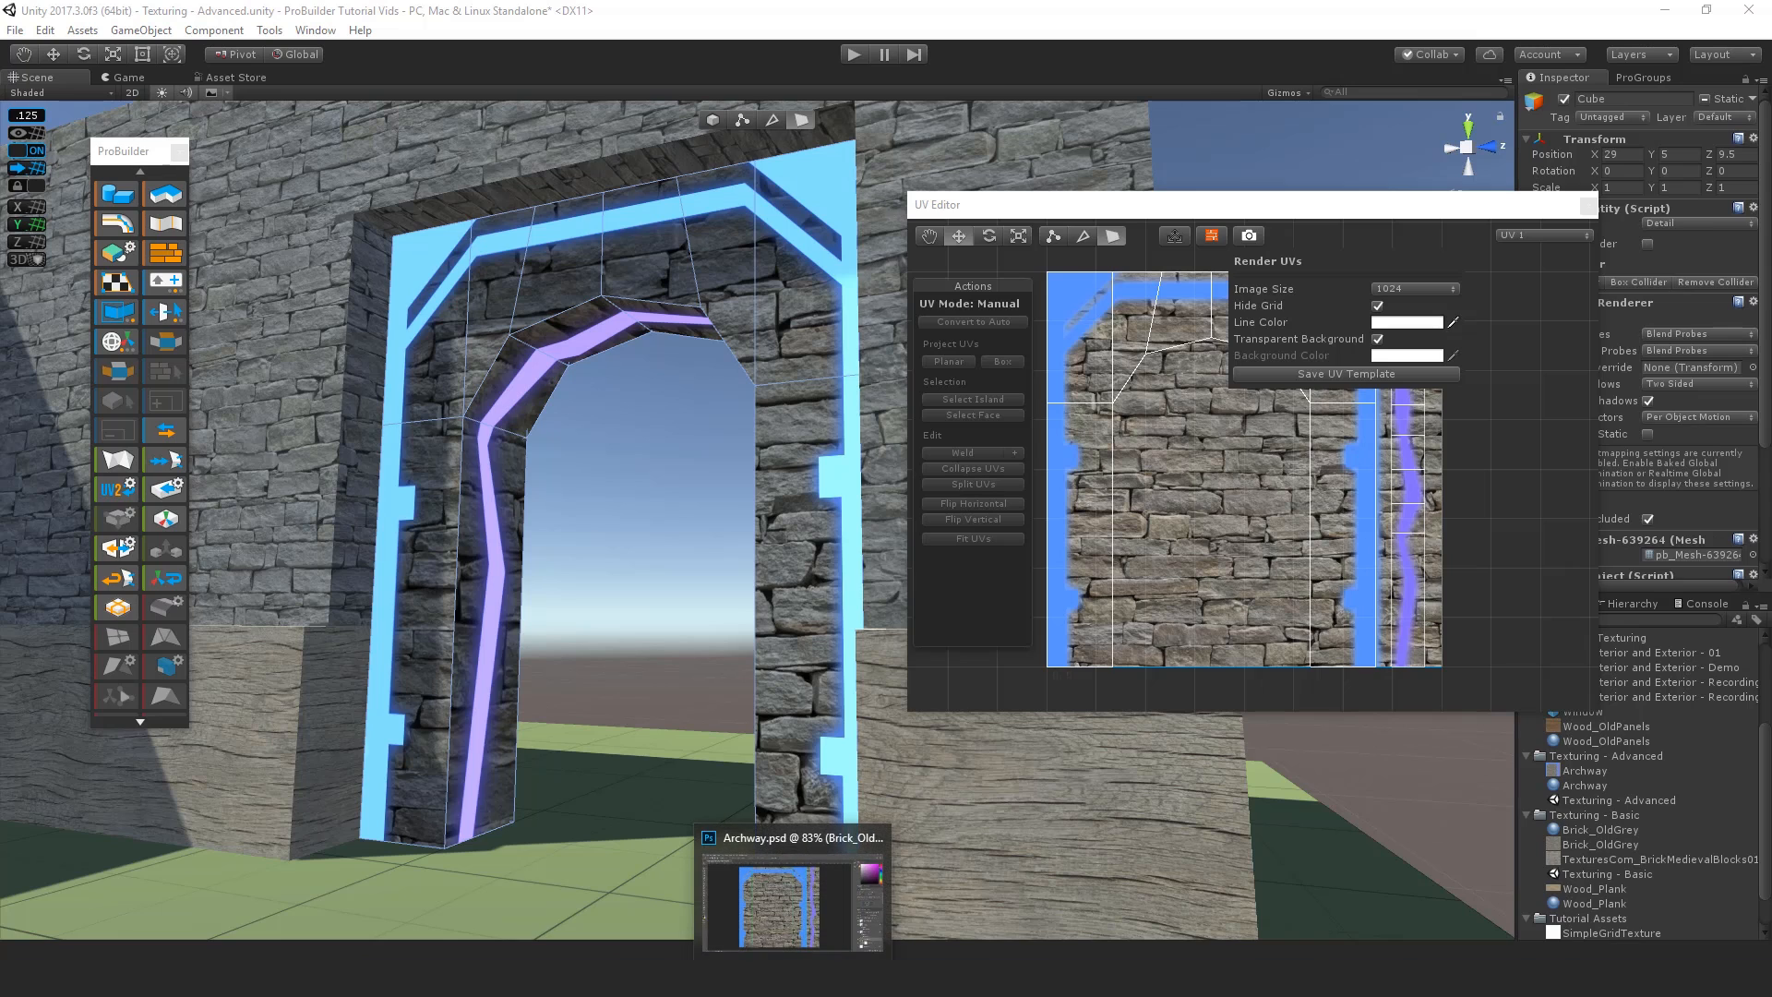
left_click(830, 913)
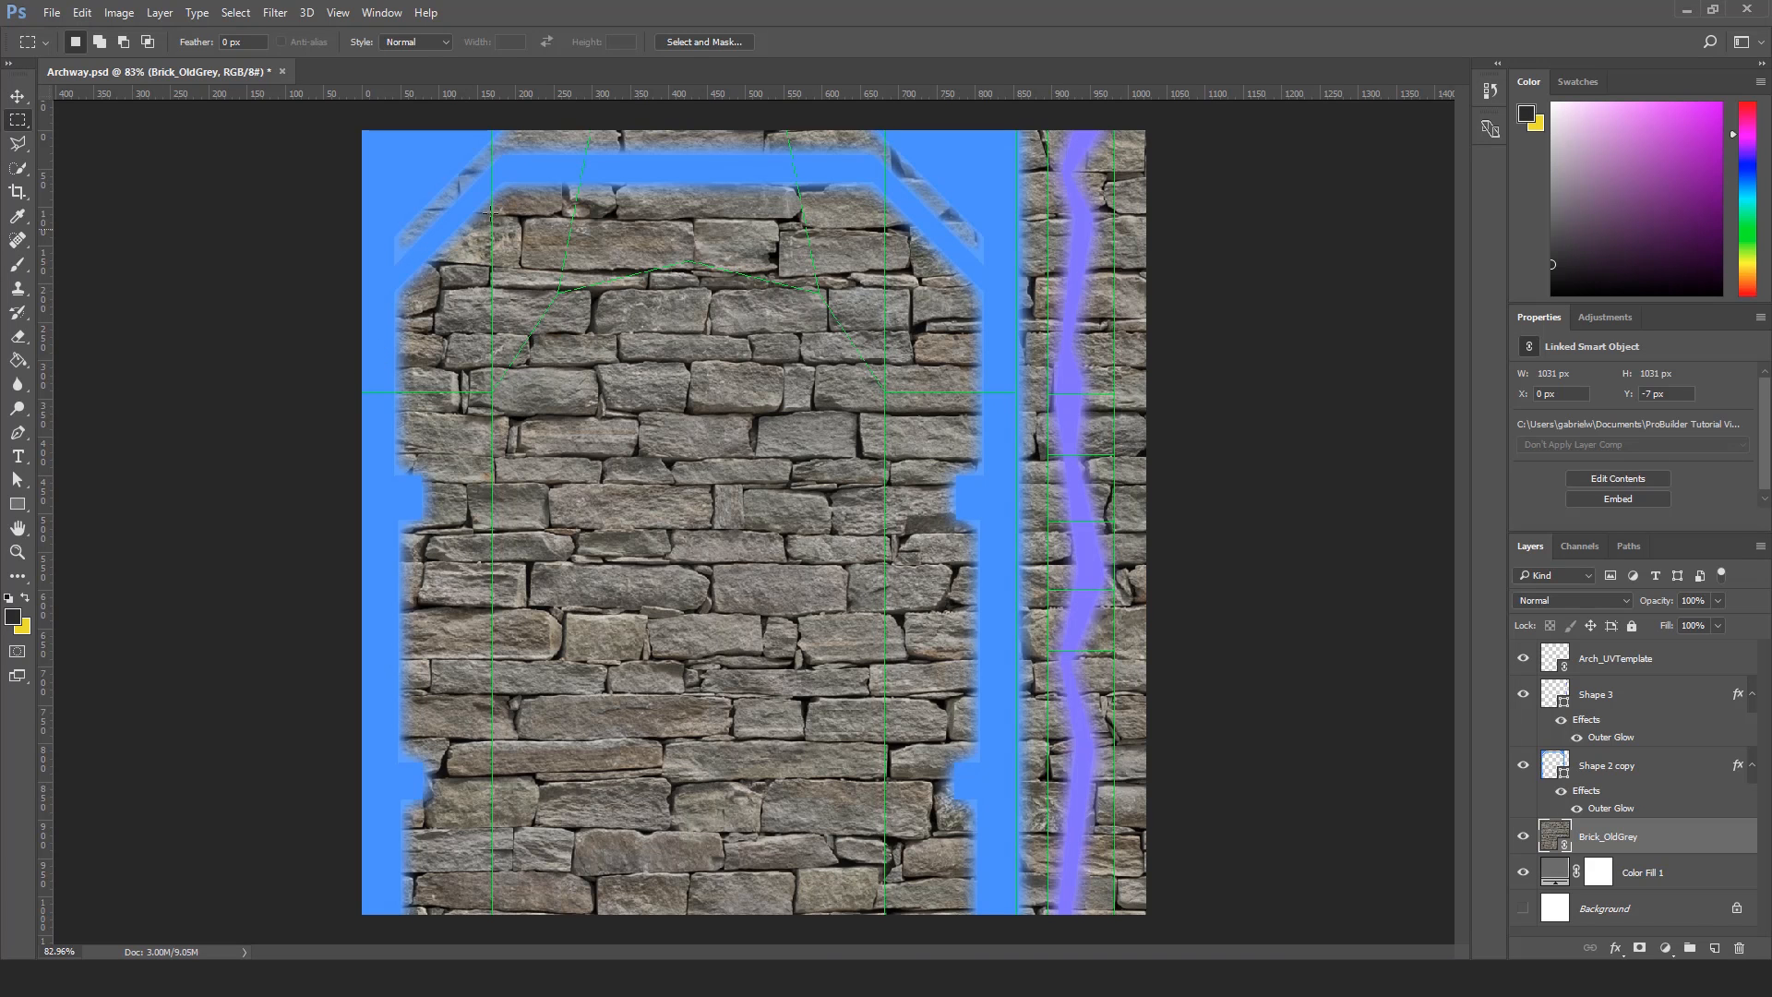
scroll(755, 441, "down", 3, "alt")
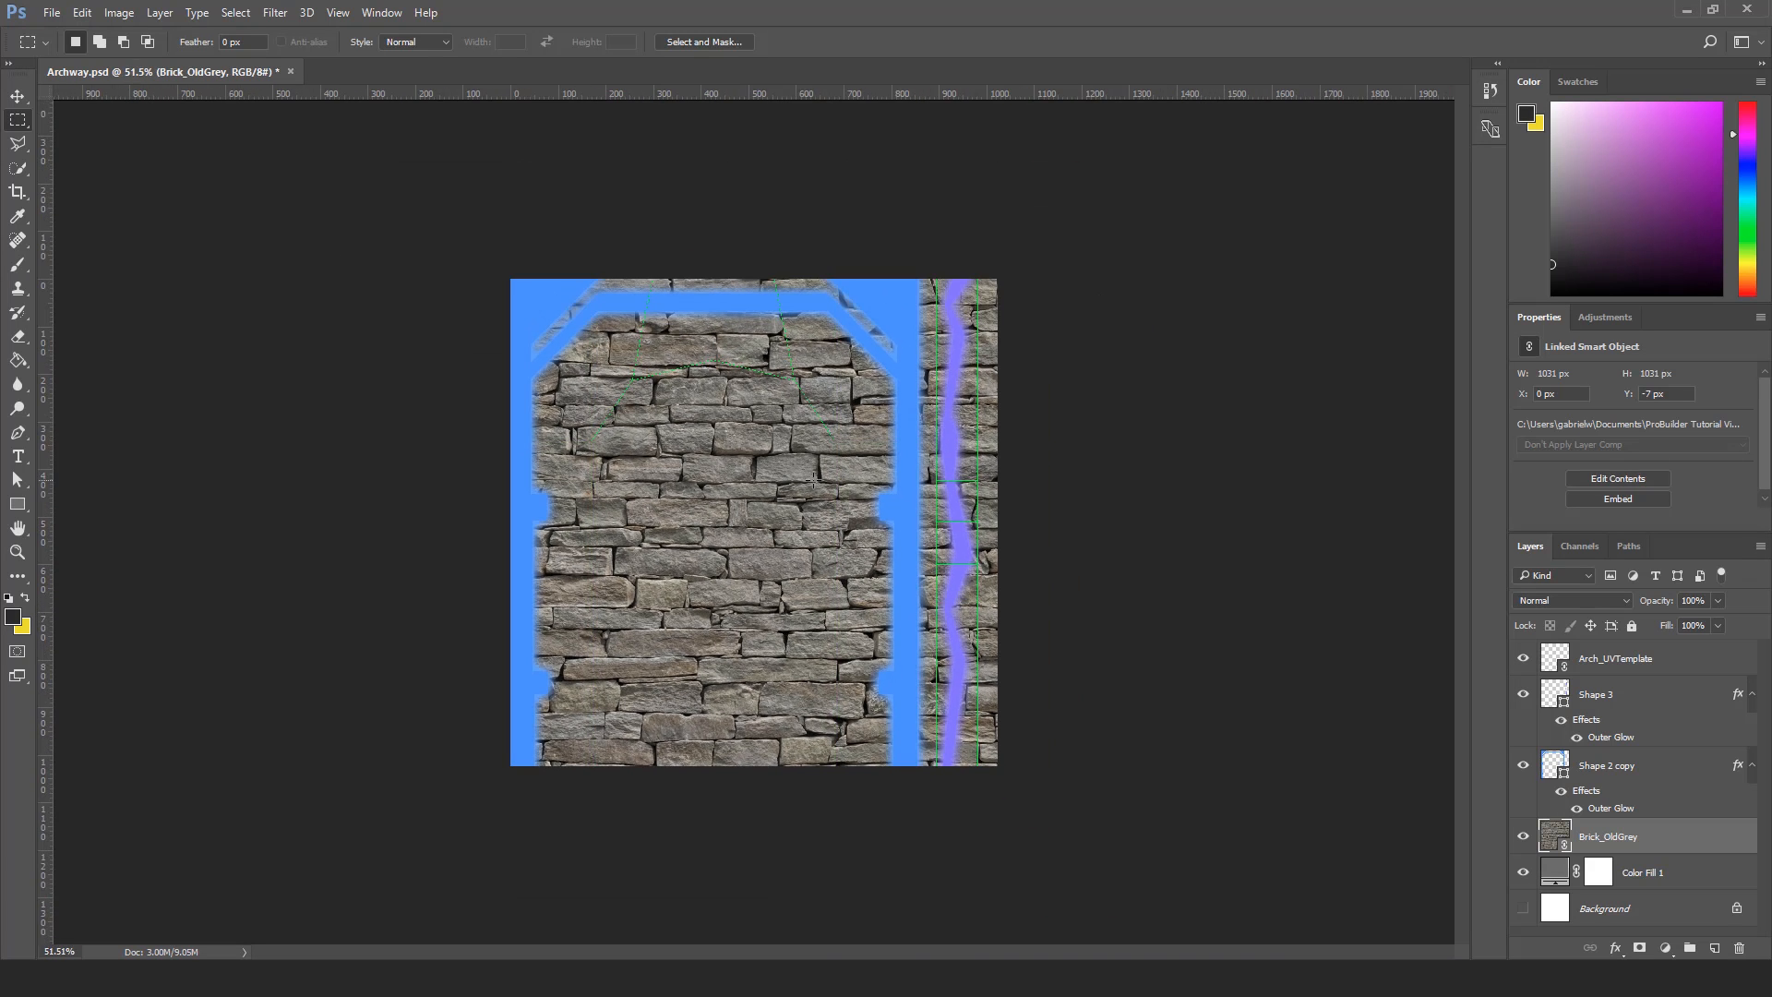
scroll(813, 479, "up", 1, "alt")
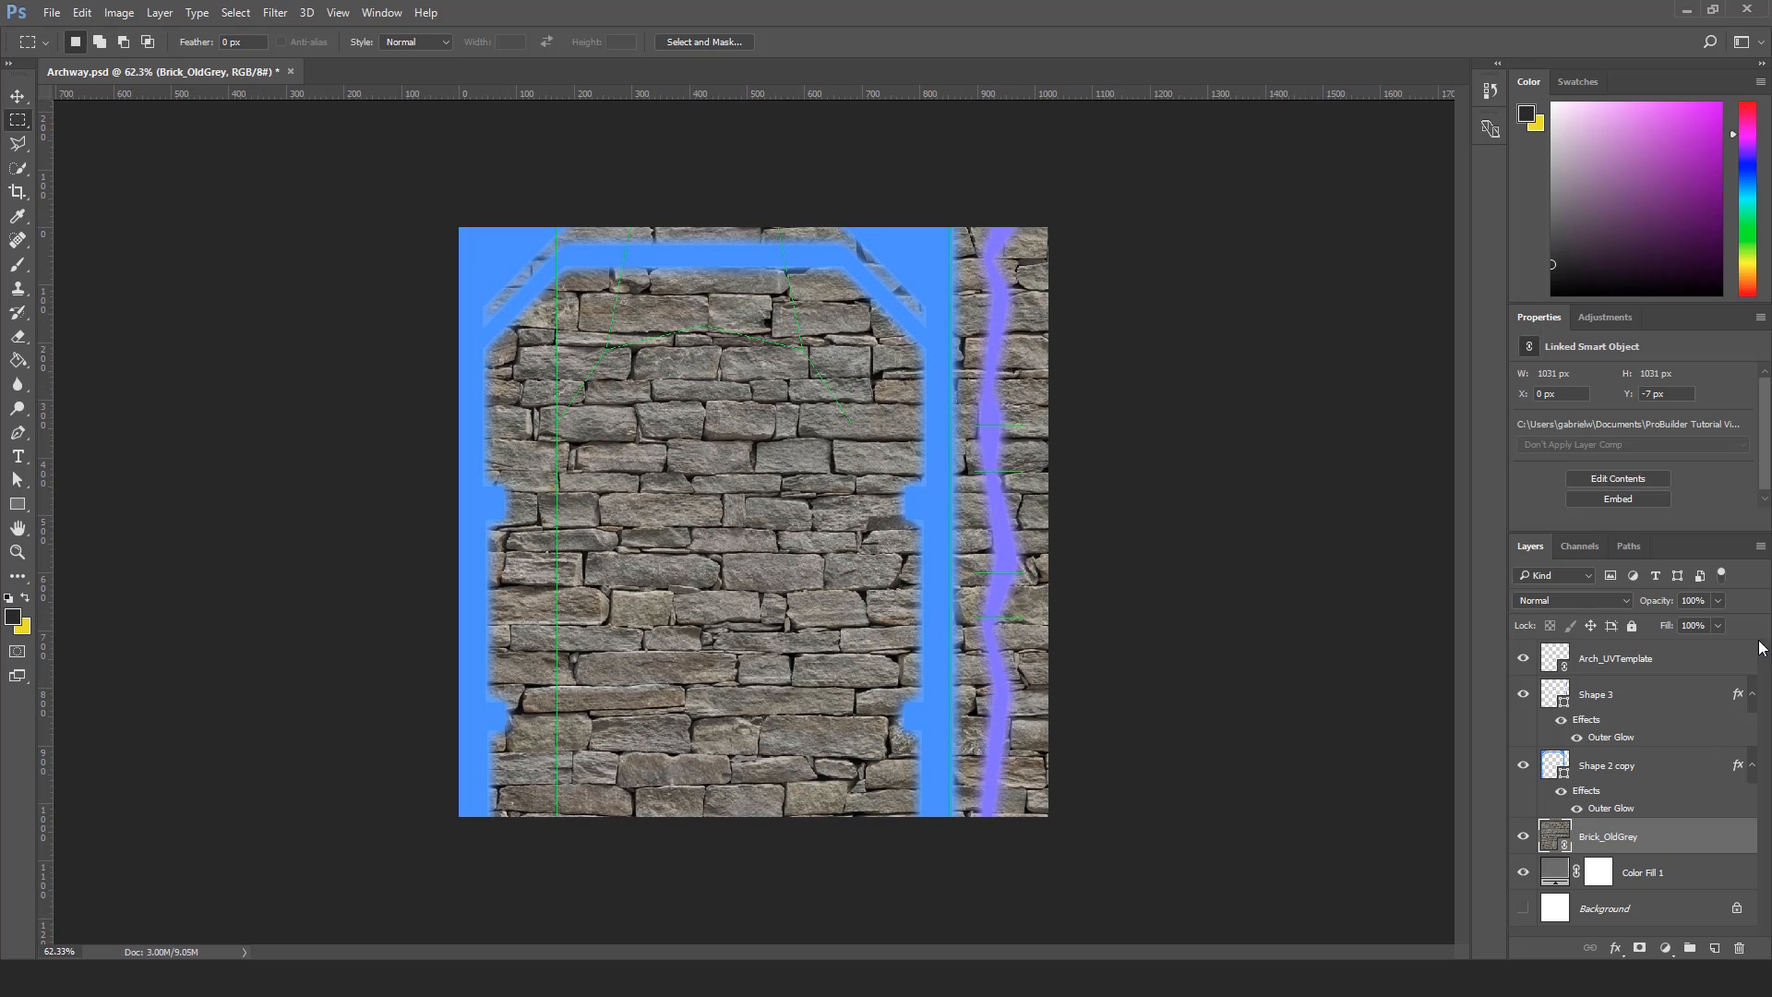
Step: Select the Arch_UVTemplate layer and hide Shape 3, Shape 2 copy and Brick_OldGrey to view the template lines alone
left_click(1610, 704)
left_click(1615, 658)
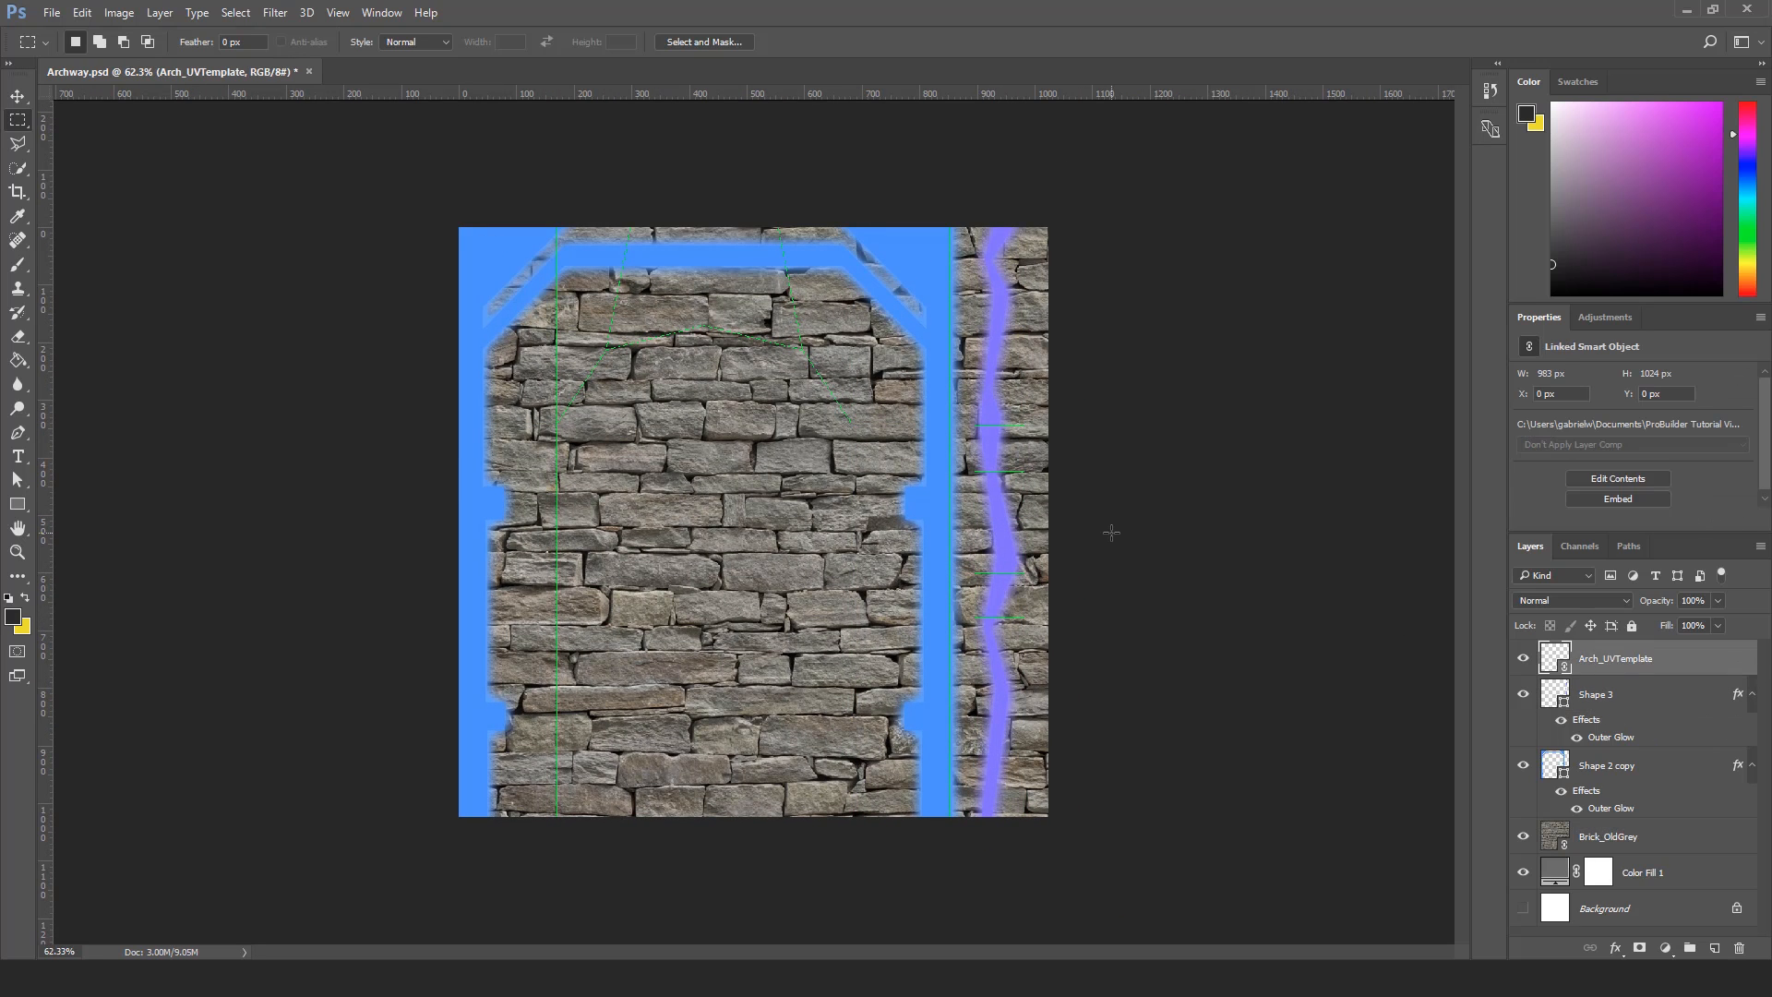
key("ctrl+minus")
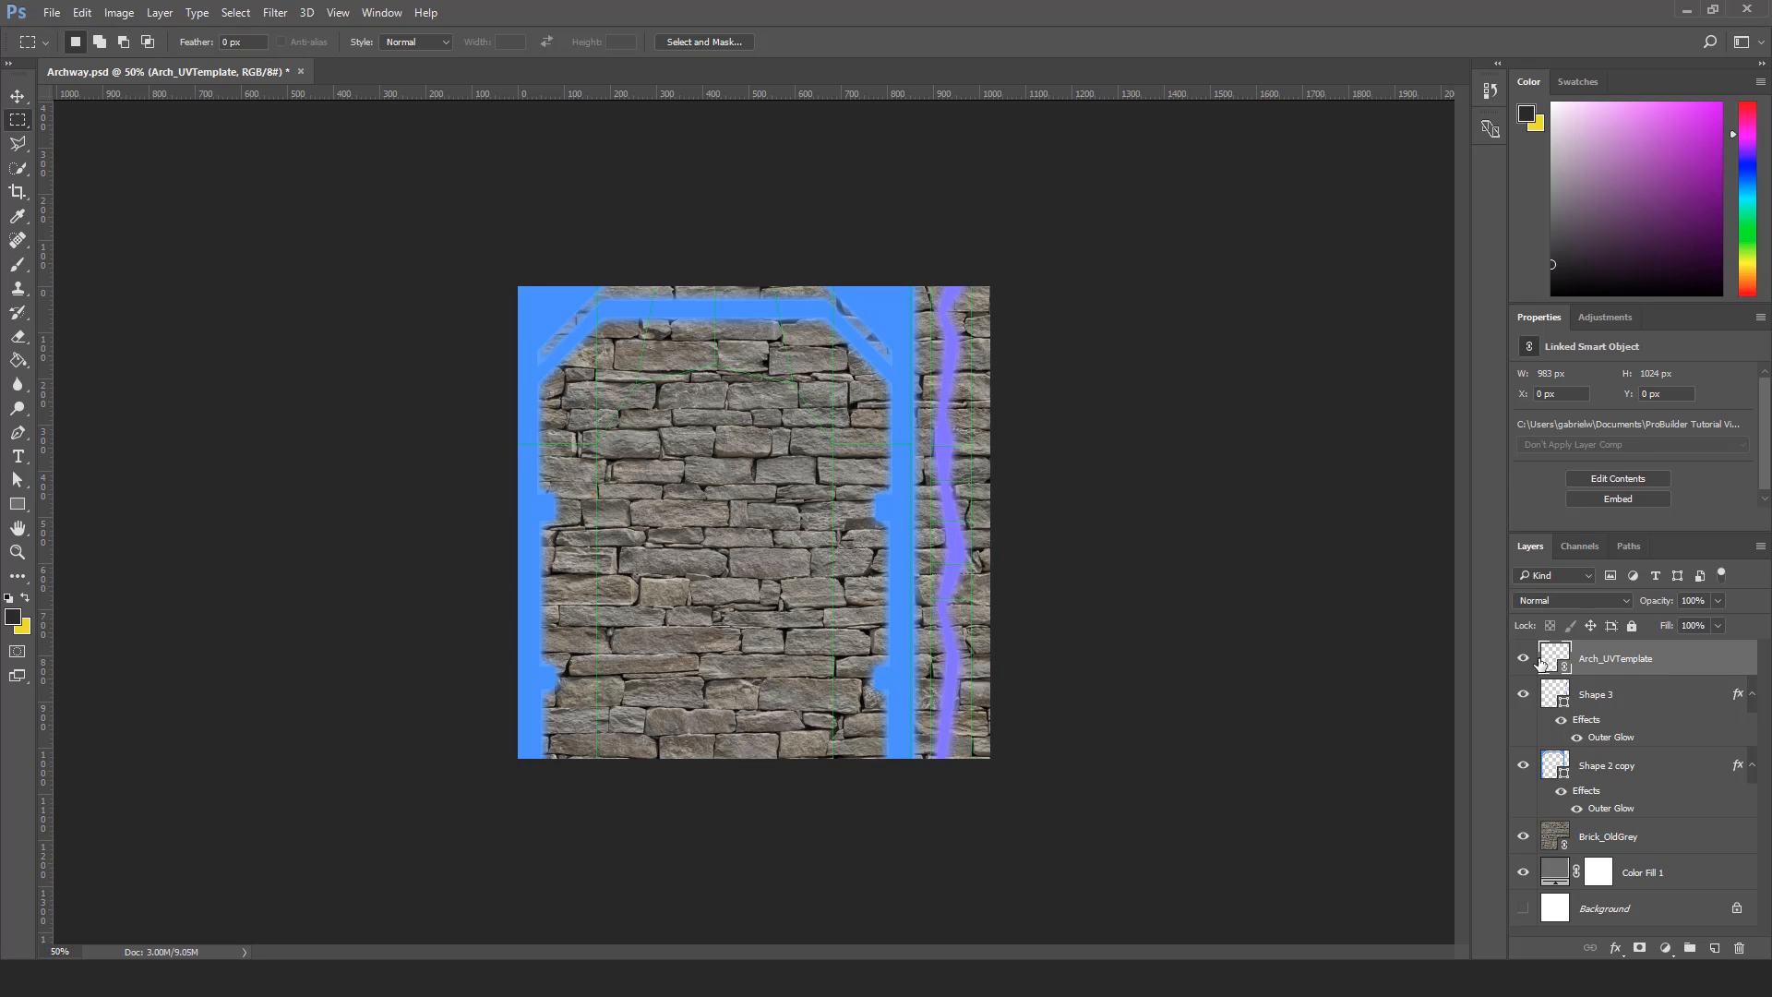
left_click(1523, 765)
left_click(1523, 838)
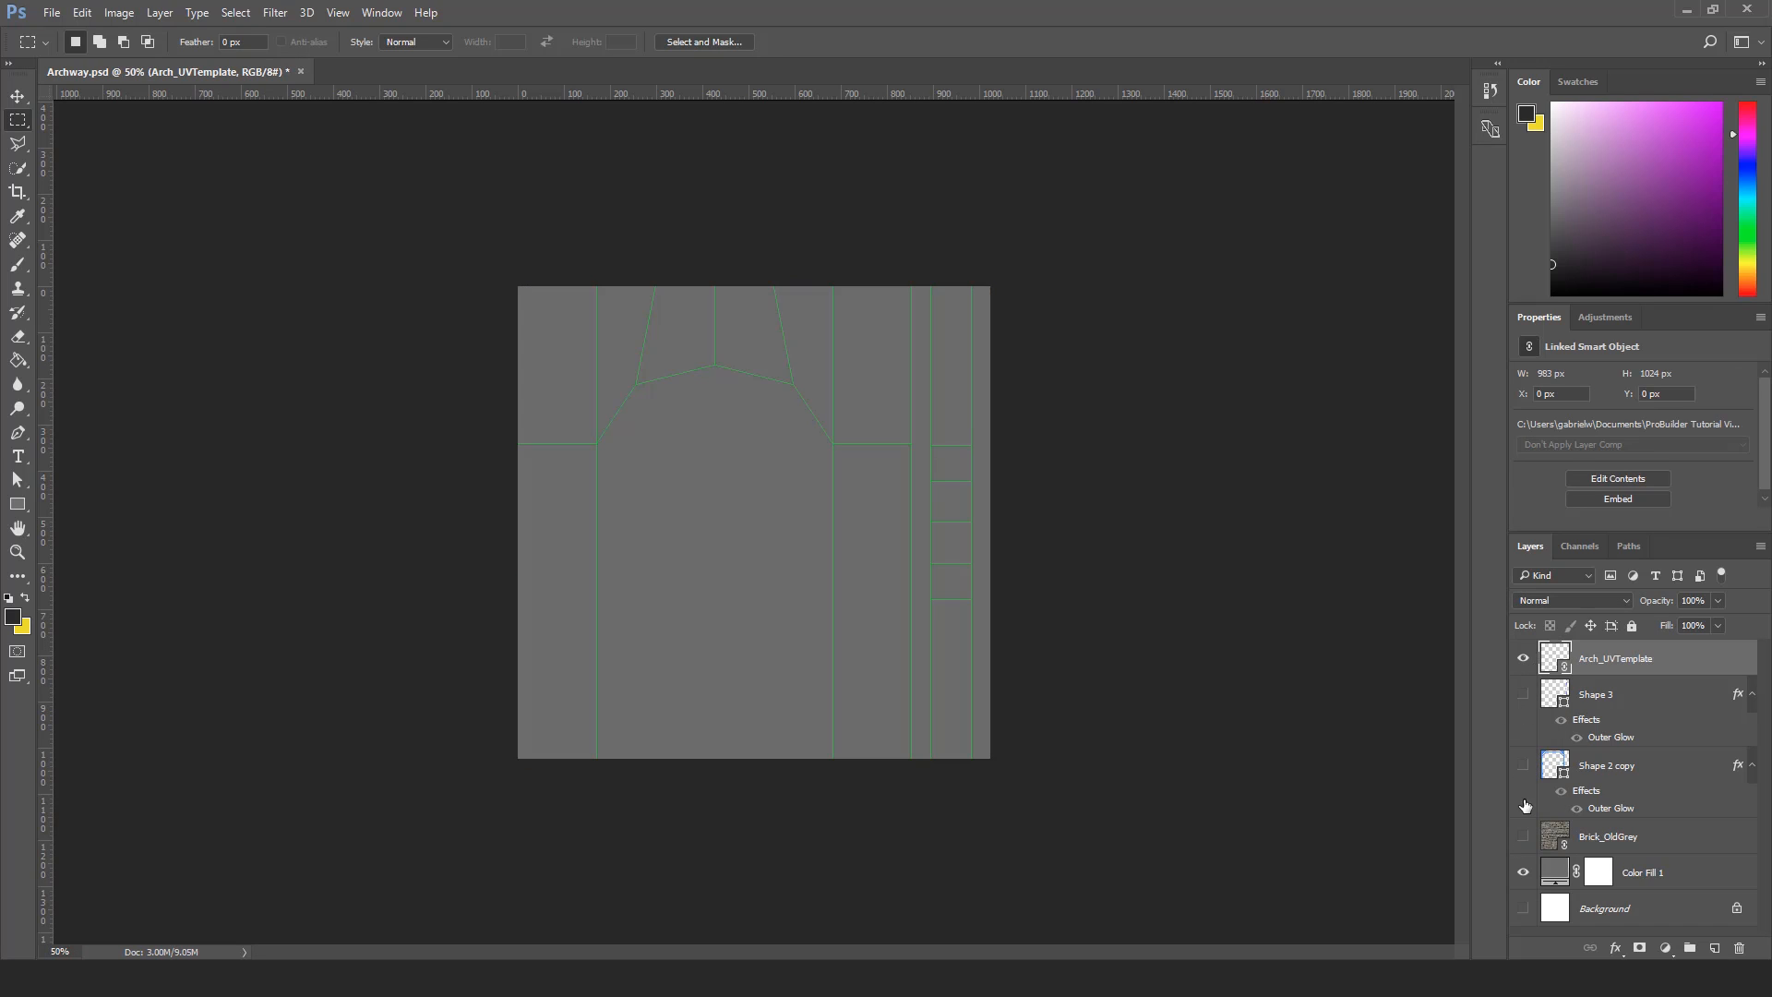
left_click(1524, 659)
left_click(1524, 659)
Step: Switch to Unity and select the arch's lower leg and upper corner UV faces to compare them with the template lines
key("alt+Tab")
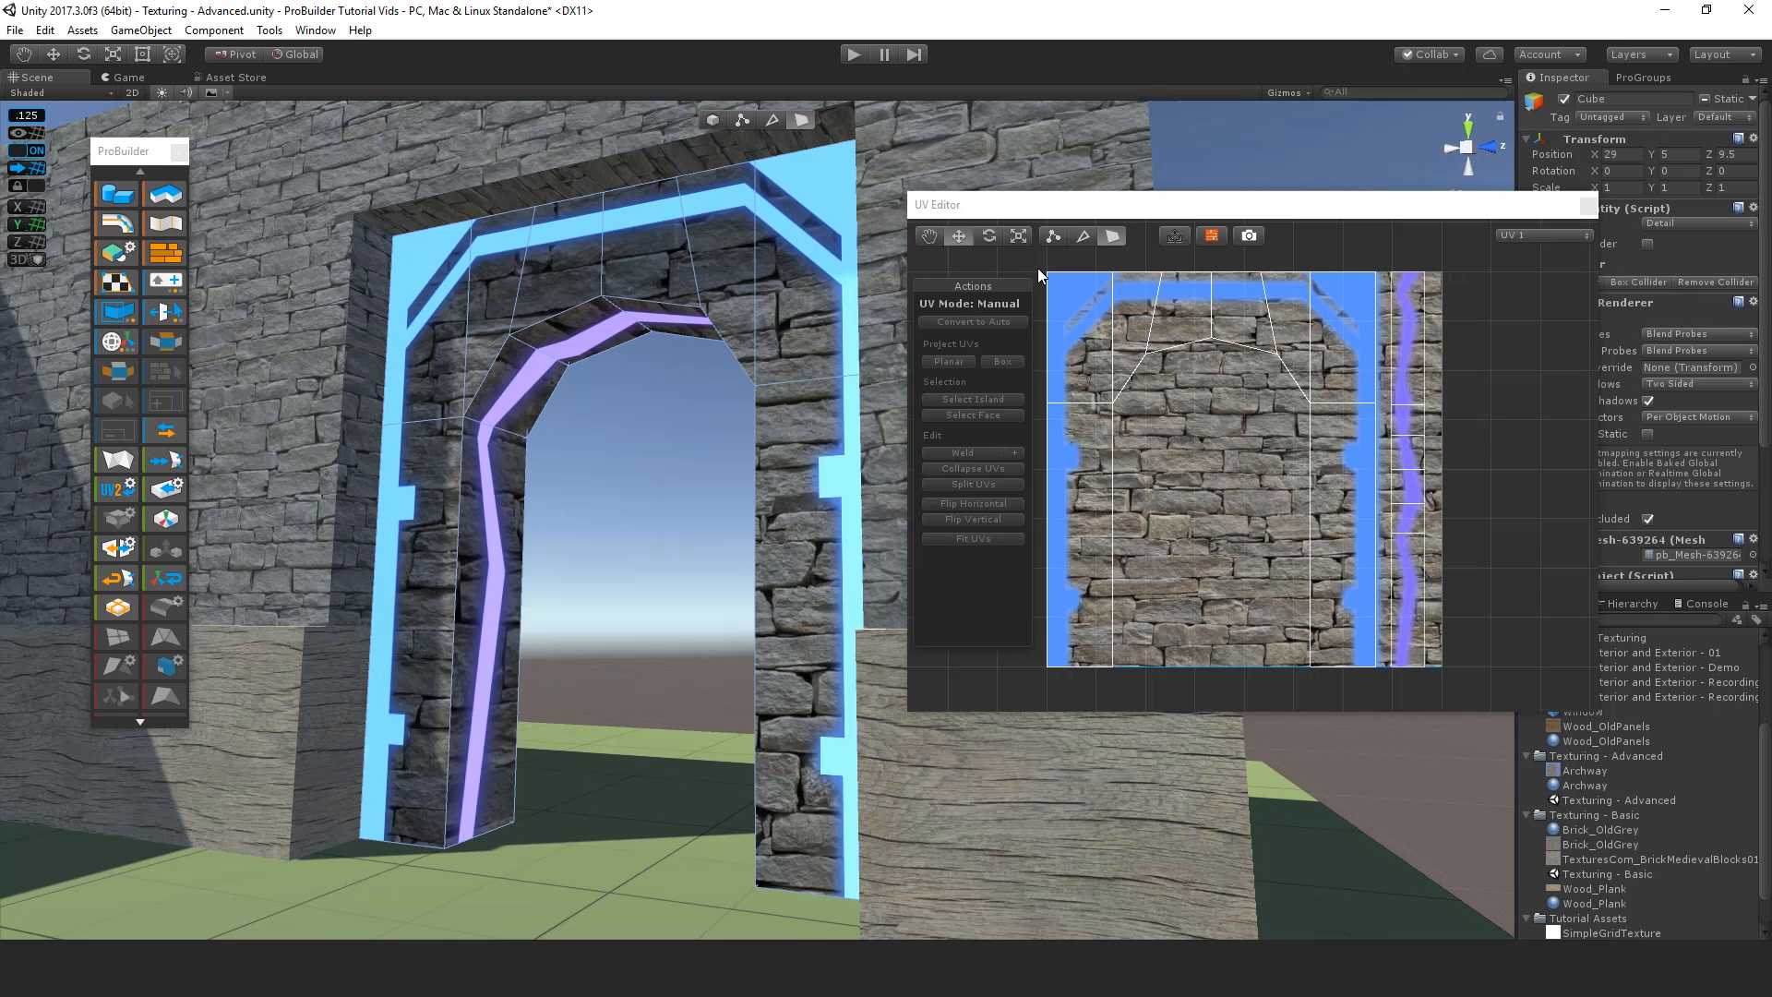
scroll(1037, 269, "down", 2)
middle_click_drag(1101, 288, 1137, 286)
left_click(1173, 376)
left_click(1170, 480)
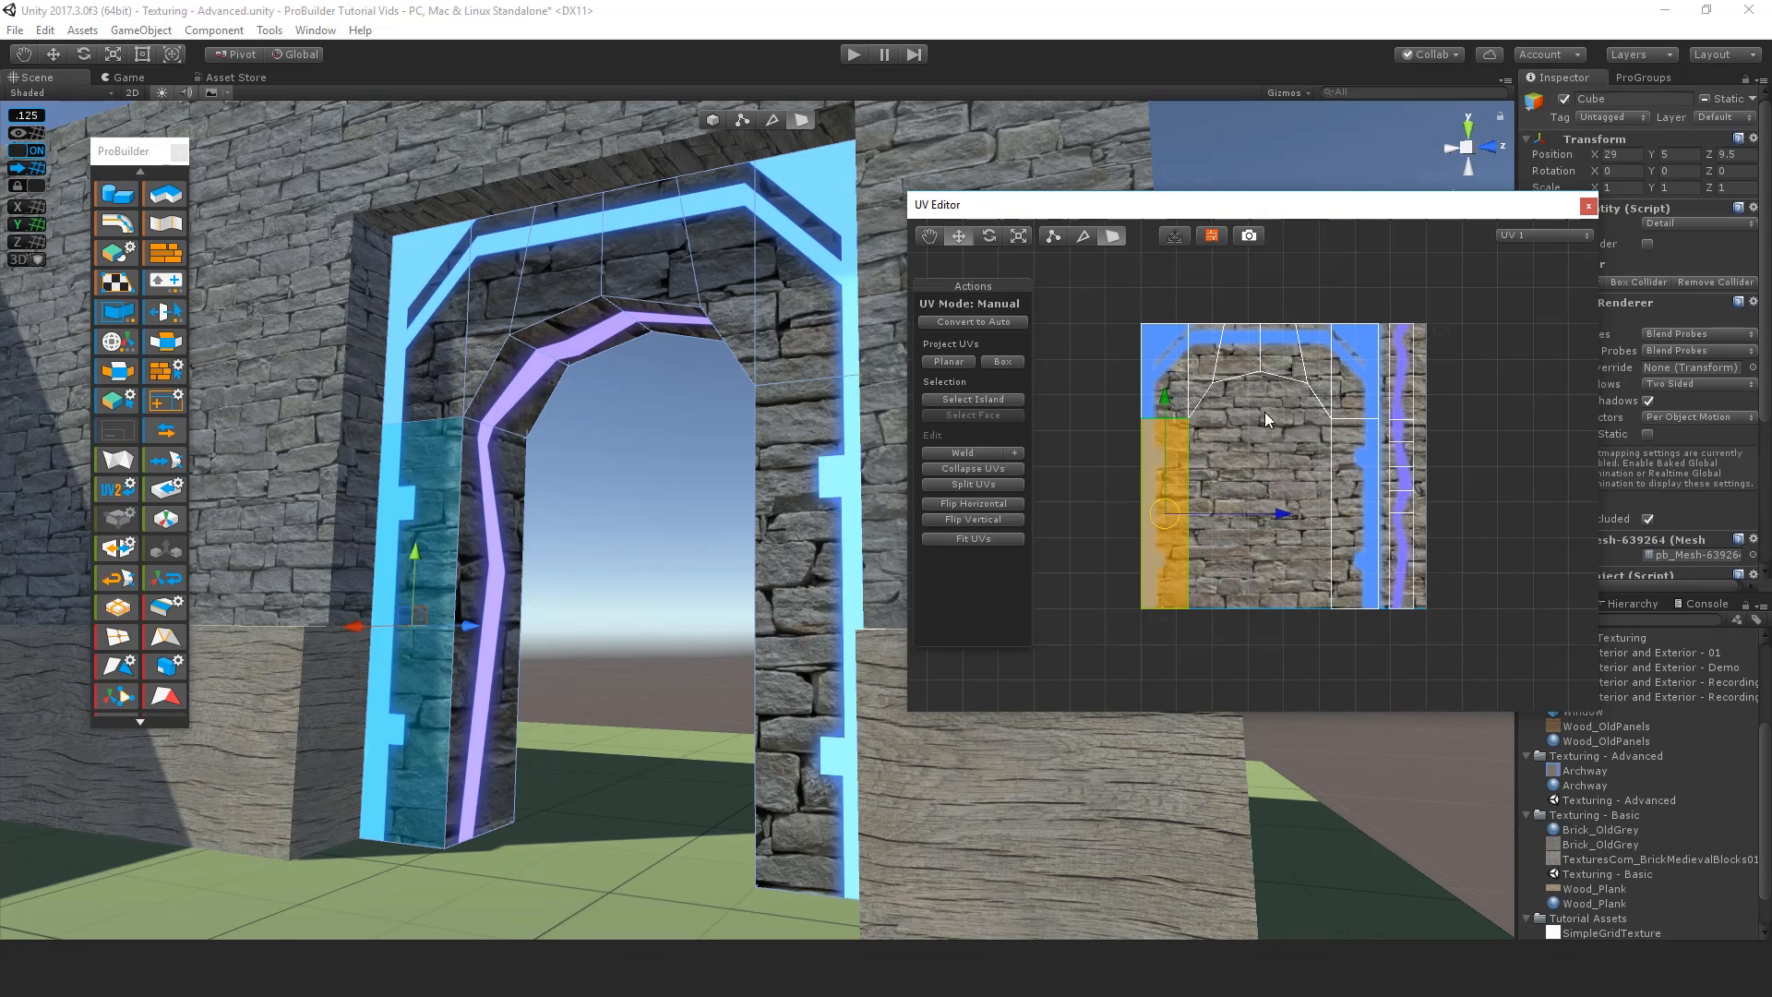
left_click(1344, 376)
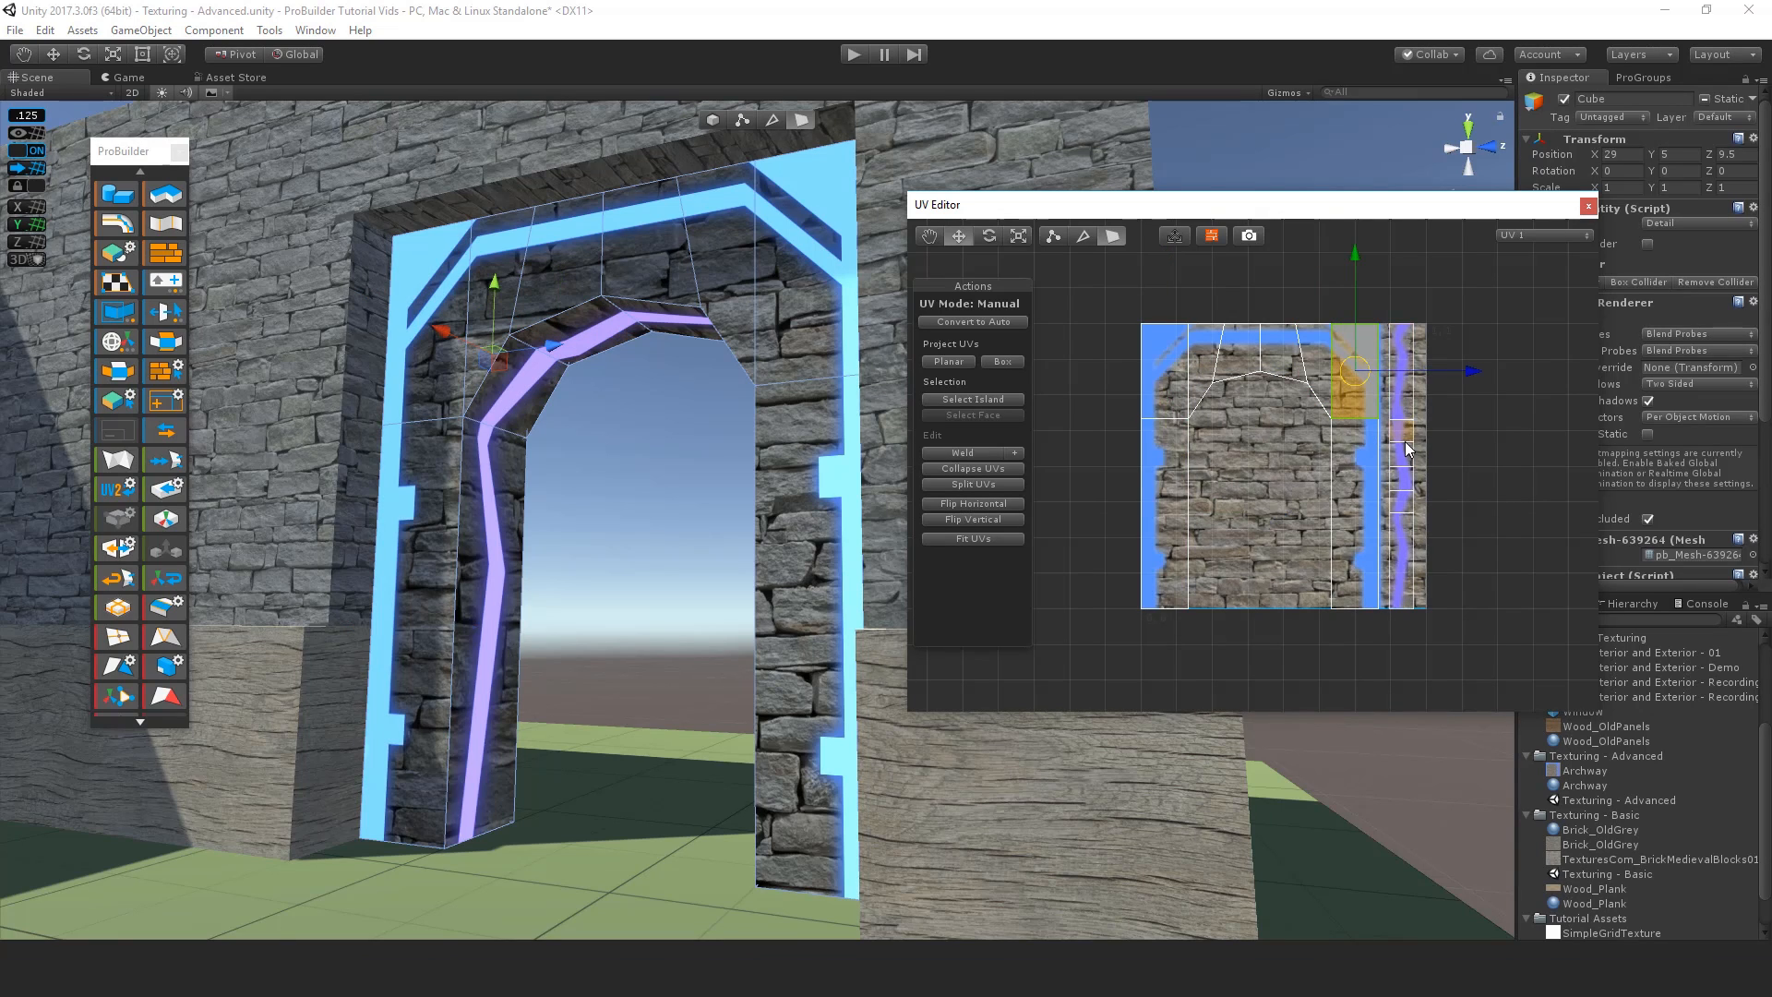
Step: Switch to Photoshop, show the Shape 3, Shape 2 copy and Brick_OldGrey layers again, and hide the Arch_UVTemplate layer
key("alt+Tab")
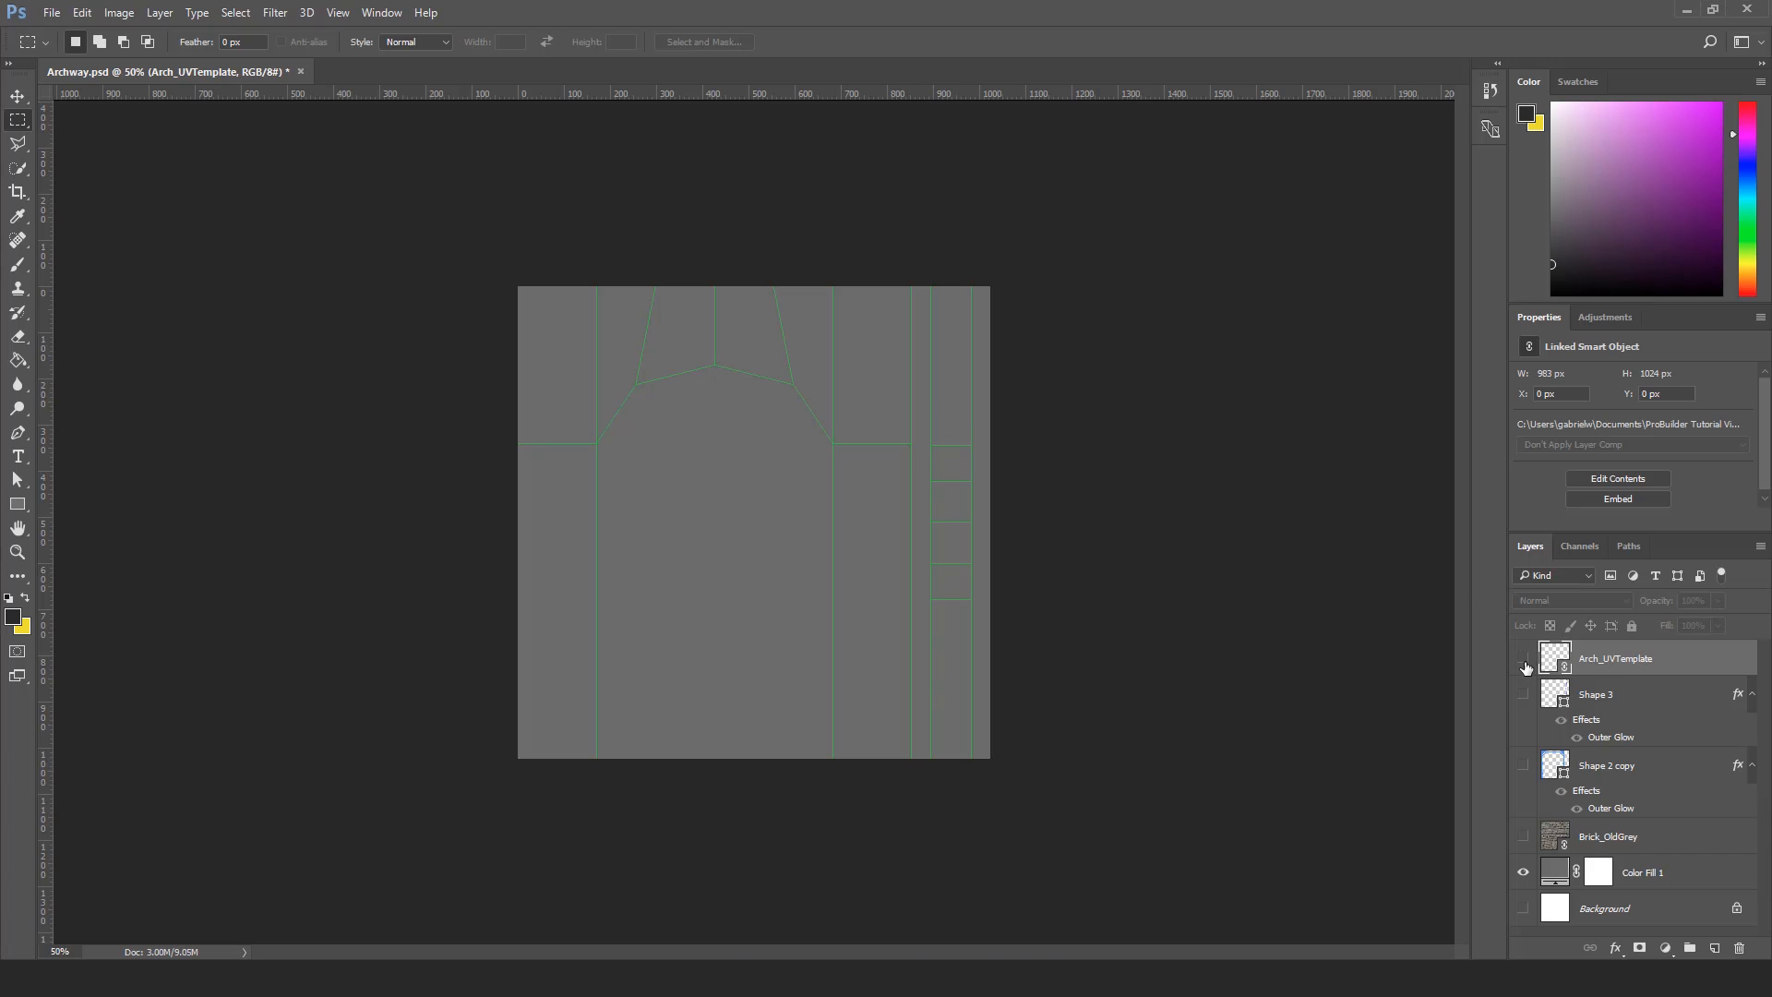
left_click(1524, 661)
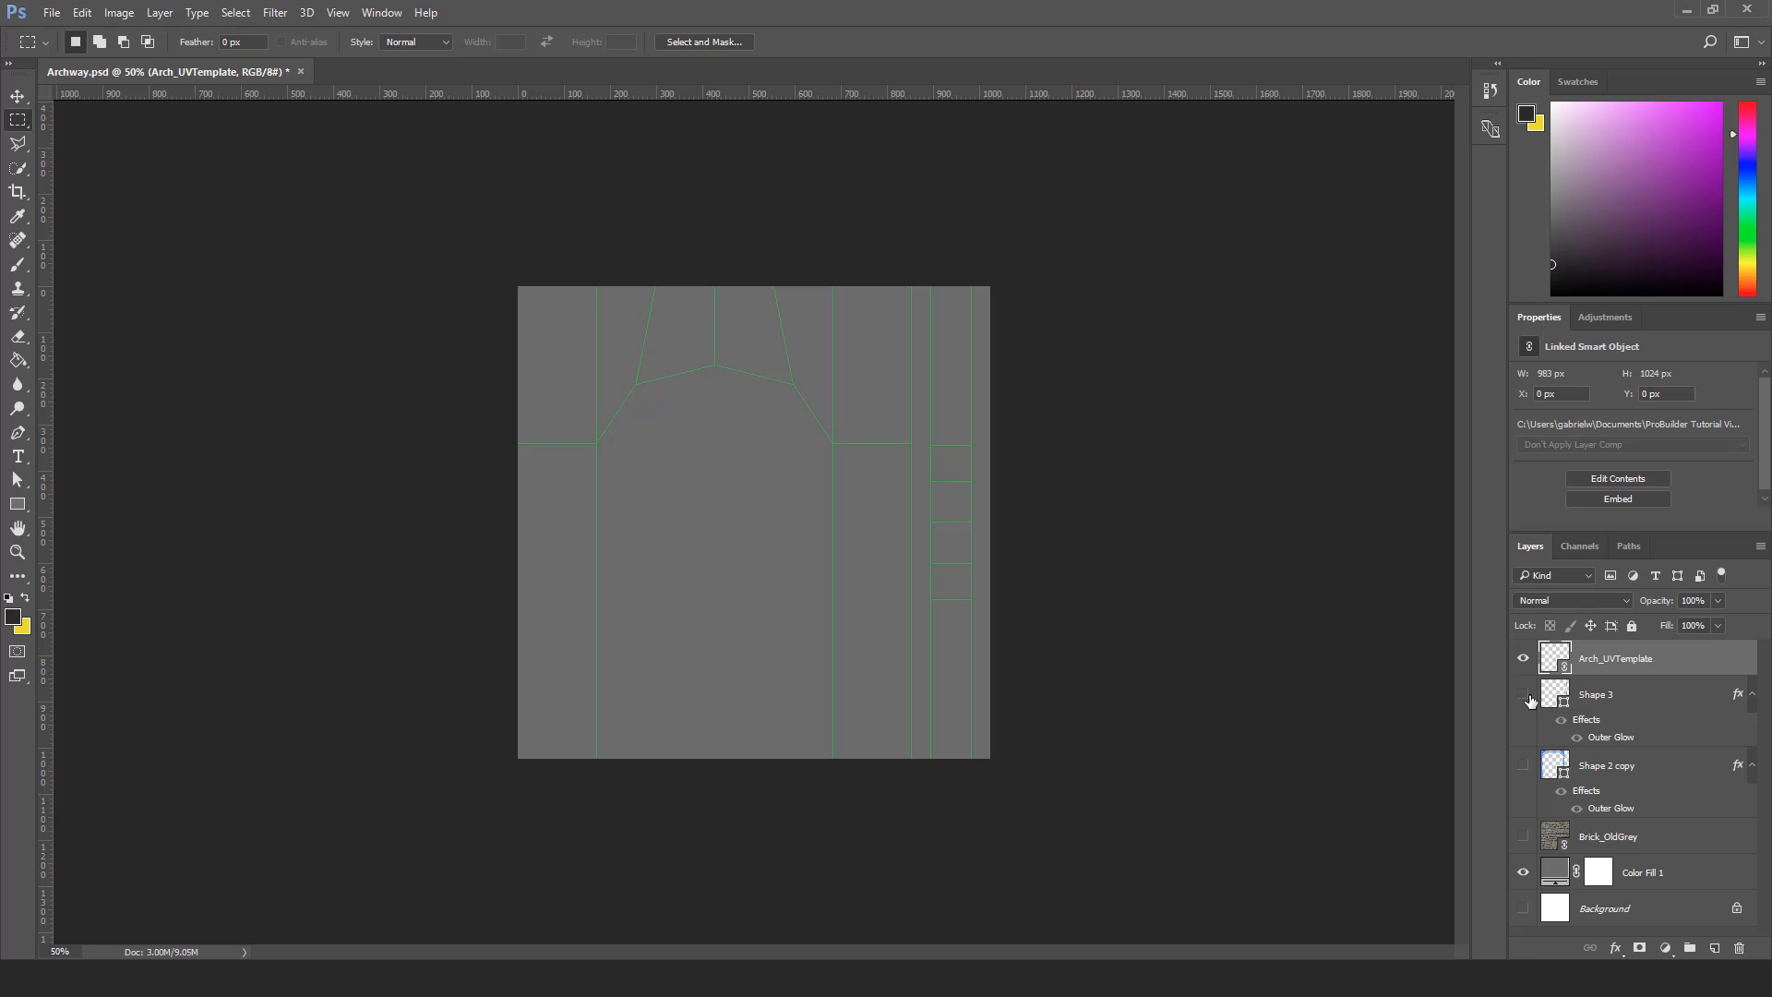
left_click(1523, 695)
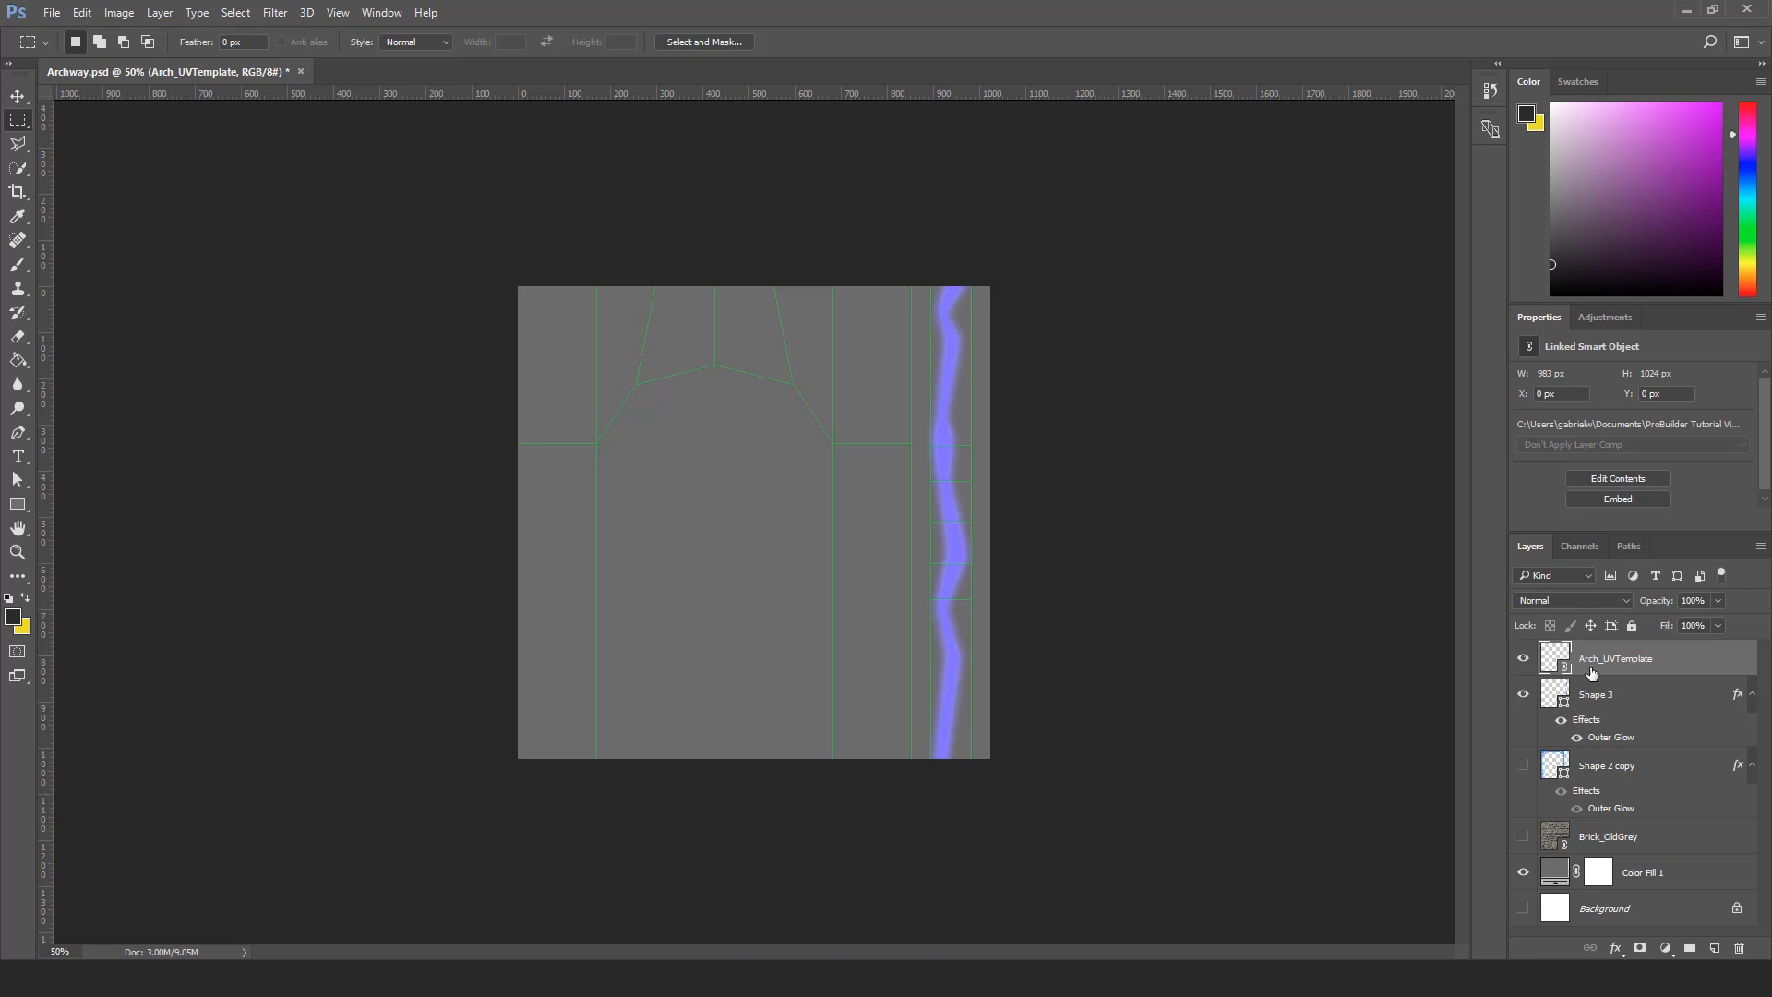
left_click(1523, 766)
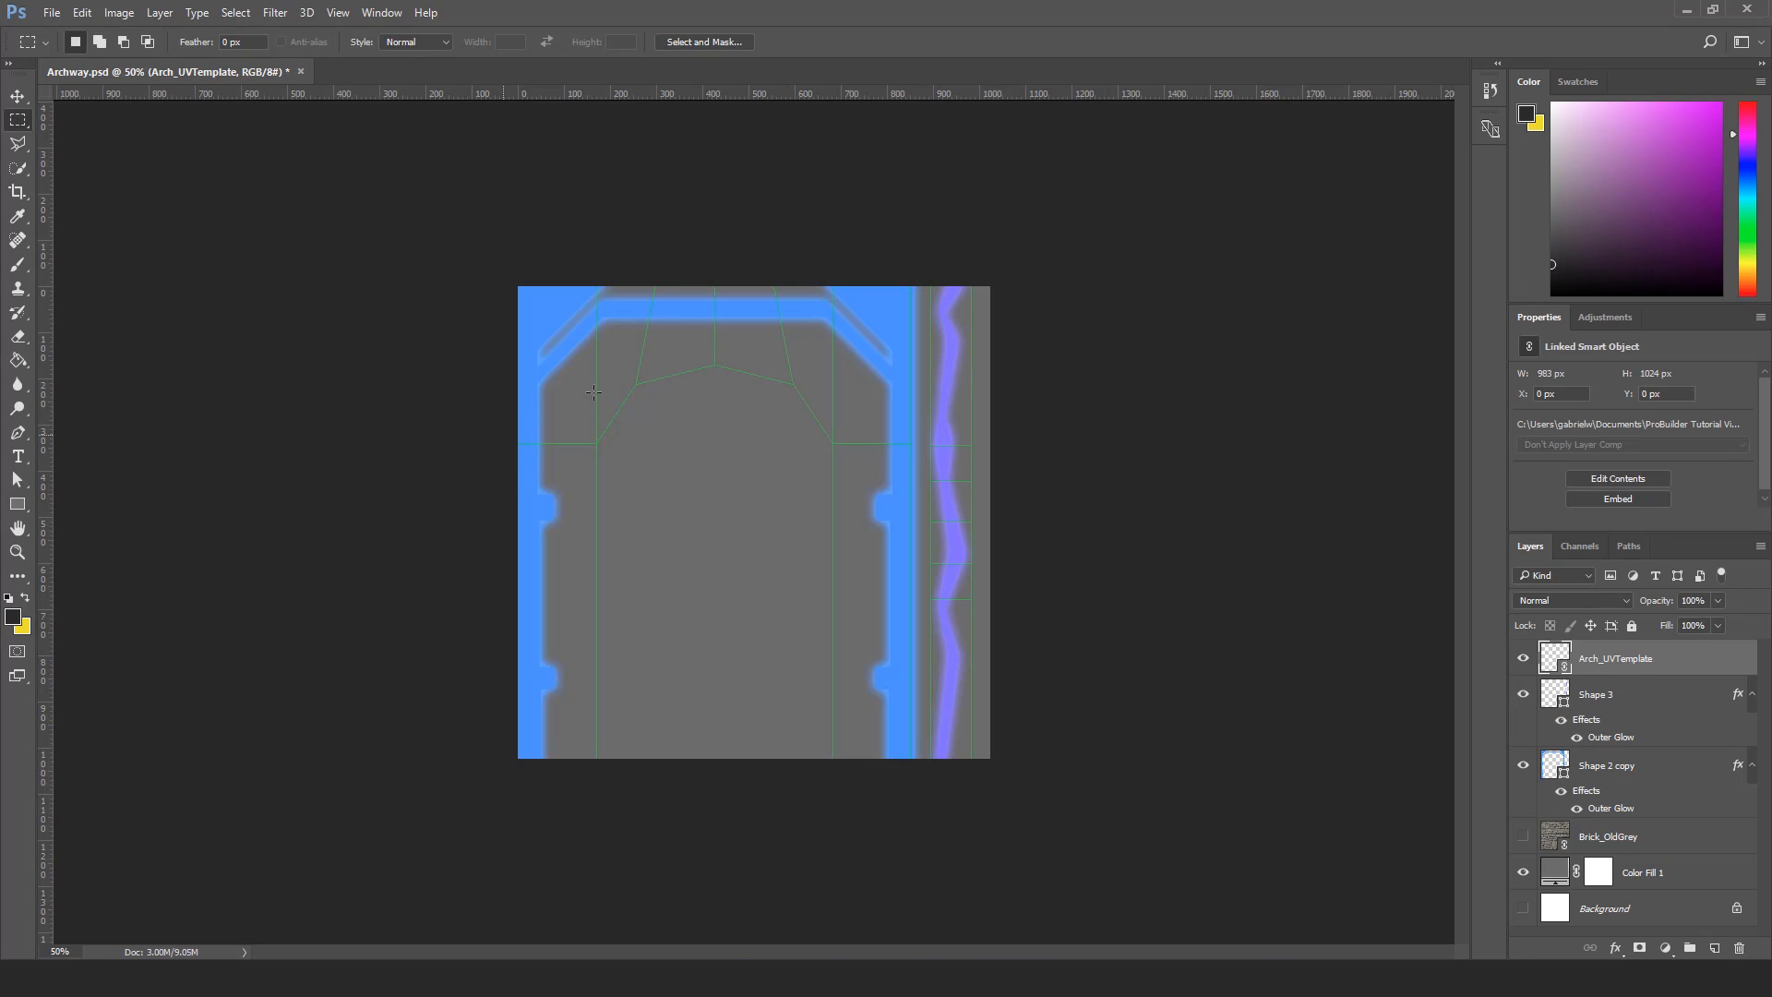
left_click(1523, 837)
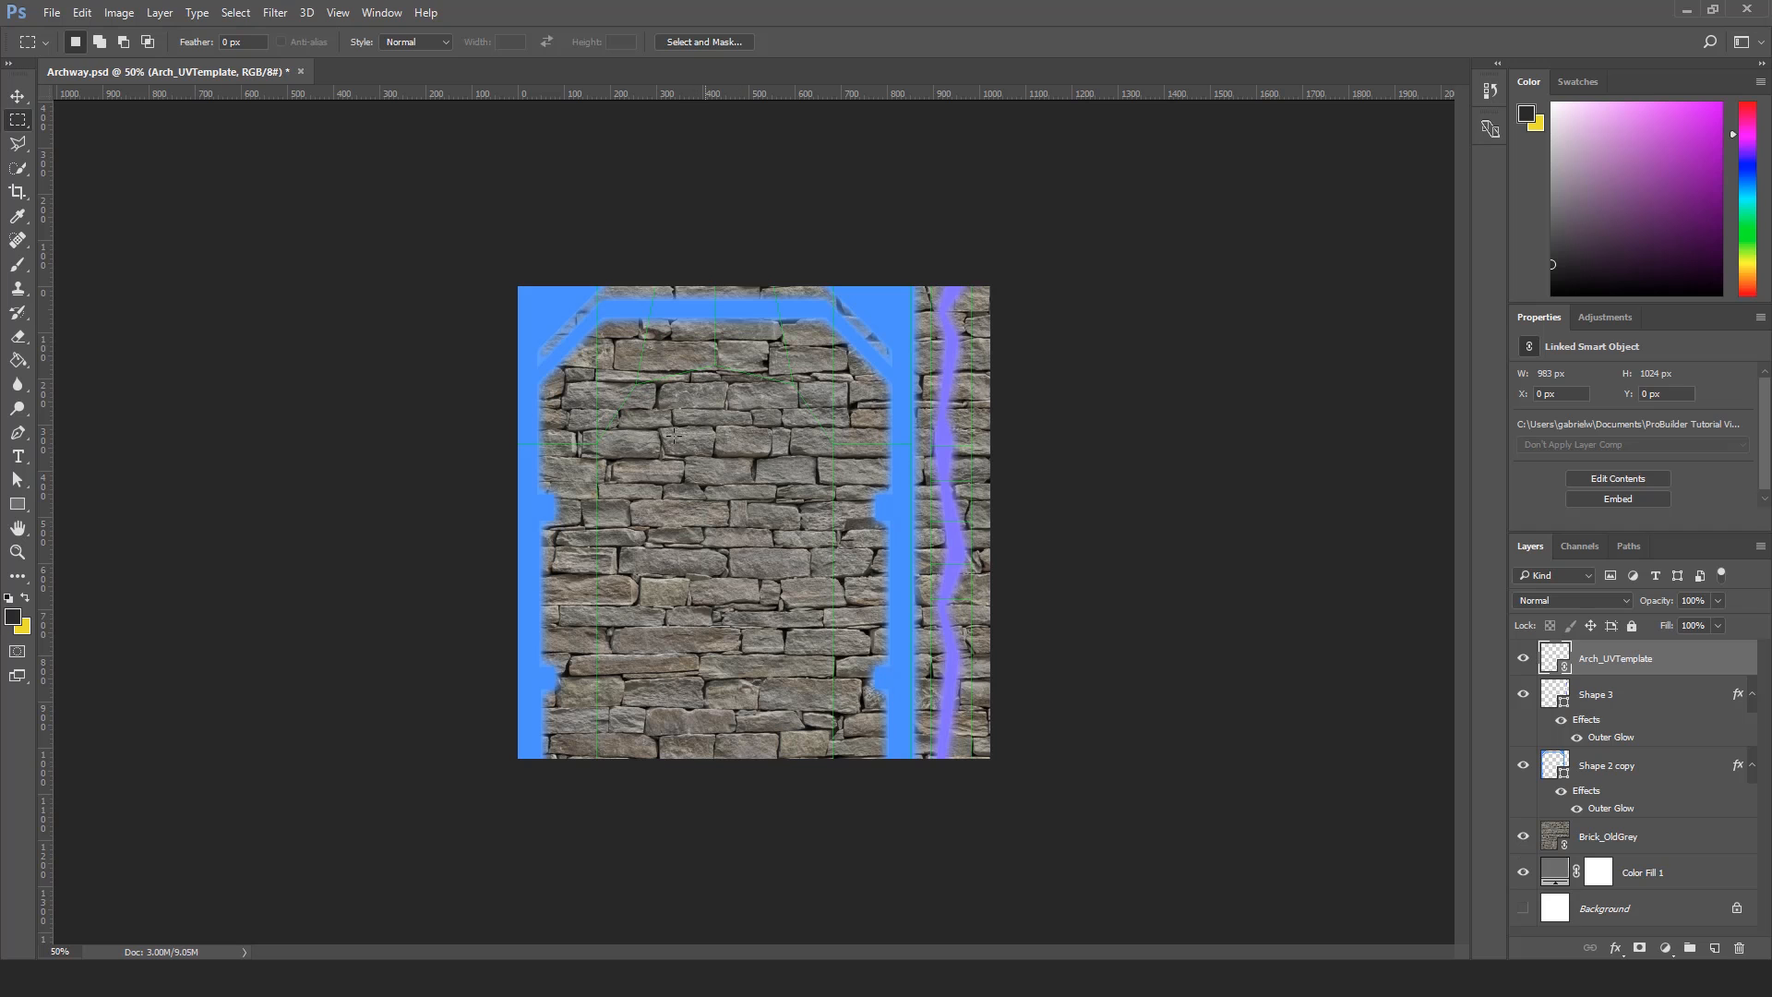
scroll(761, 562, "up", 4, "alt")
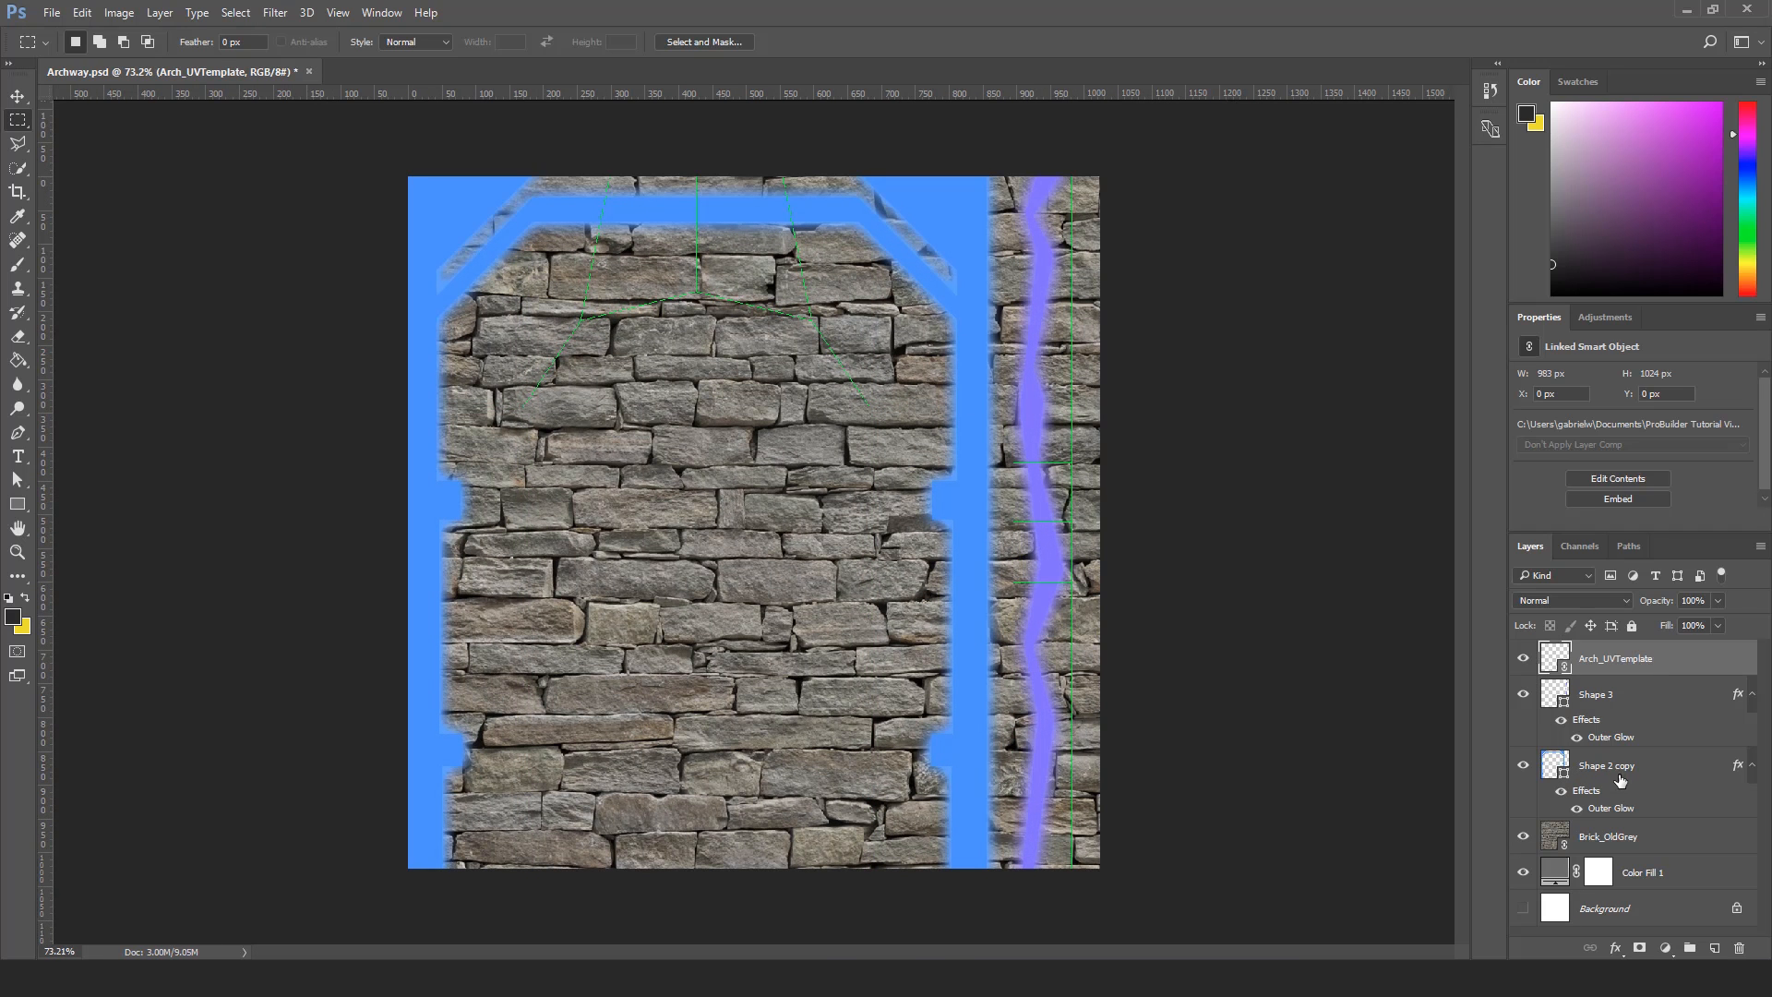
left_click(1523, 657)
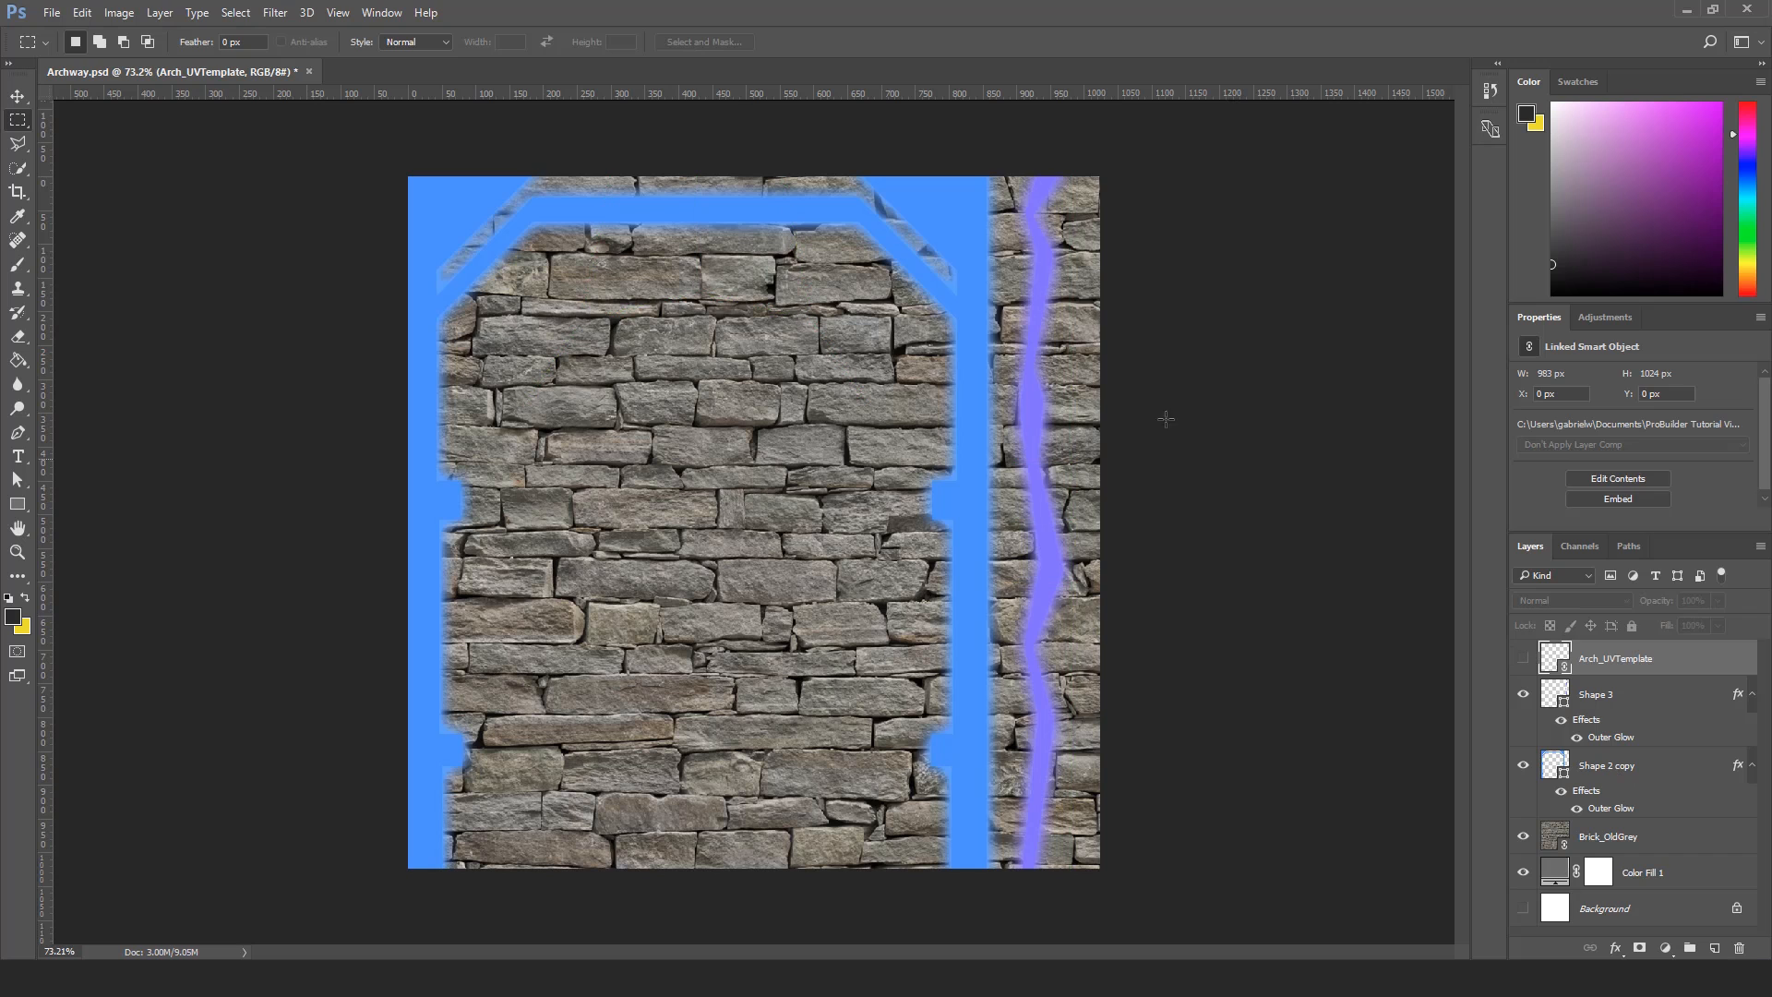
Step: Return to Unity, examine the corner and leg face UVs over the archway texture, and clear the face selection
key("alt+Tab")
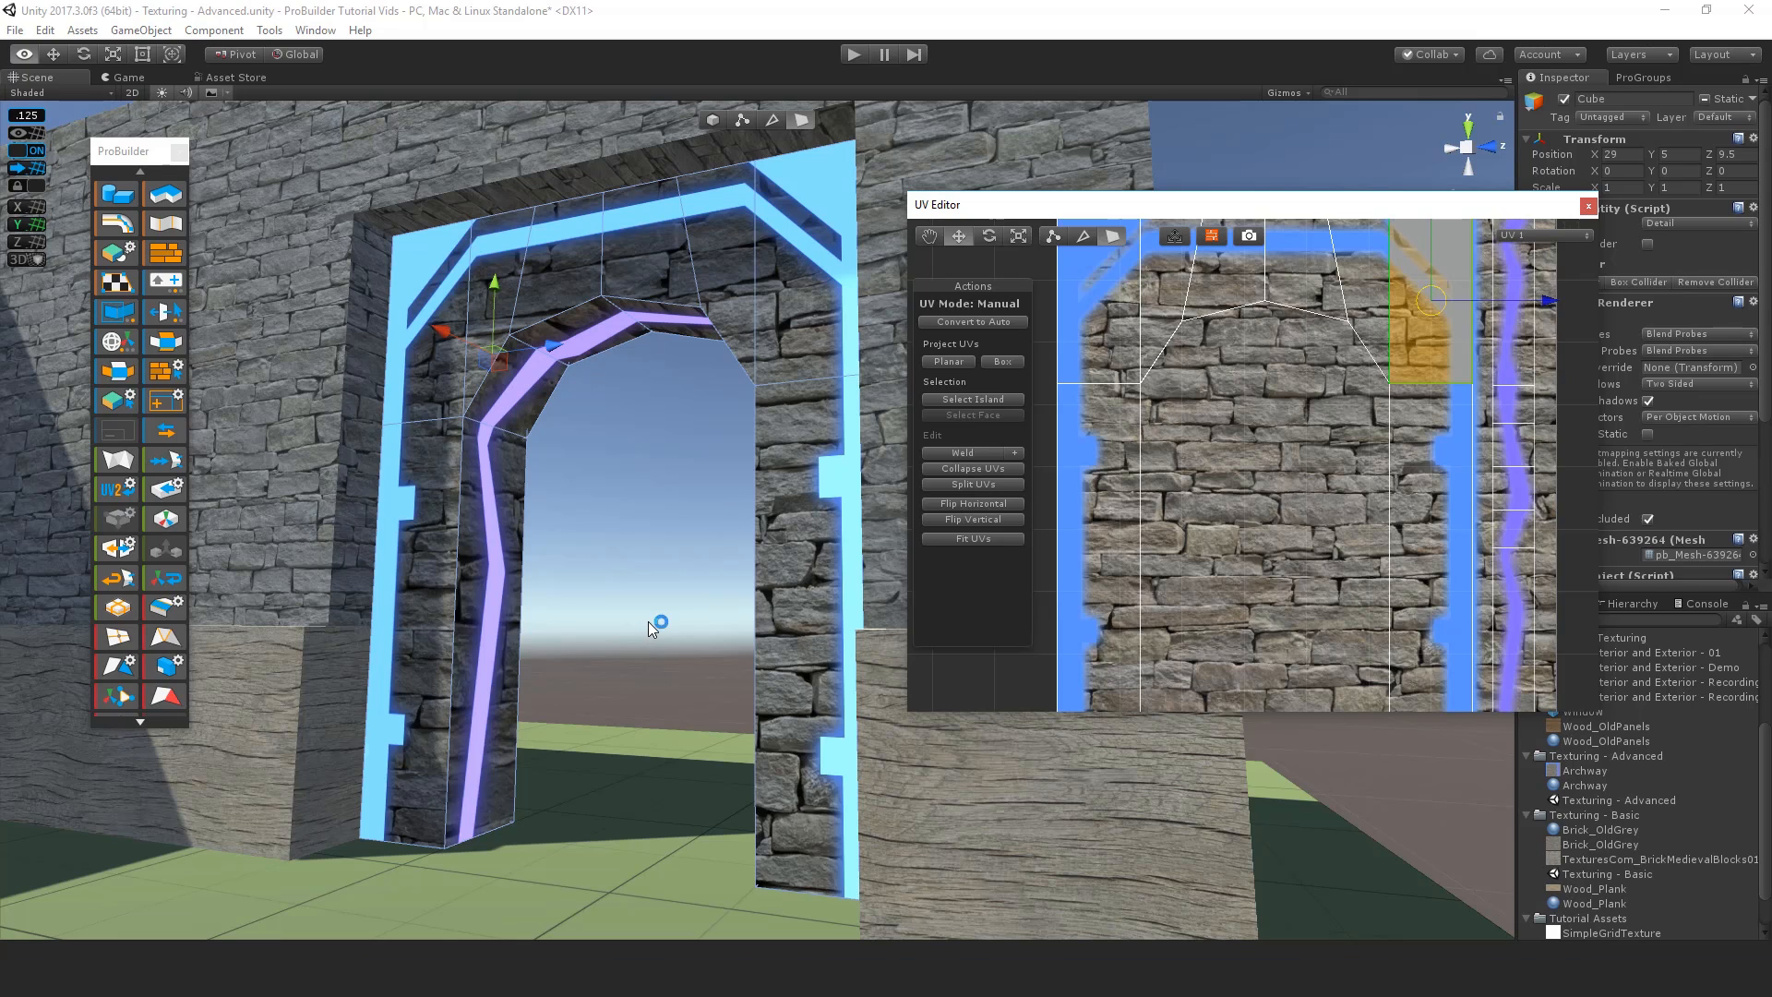
scroll(1197, 517, "down", 3)
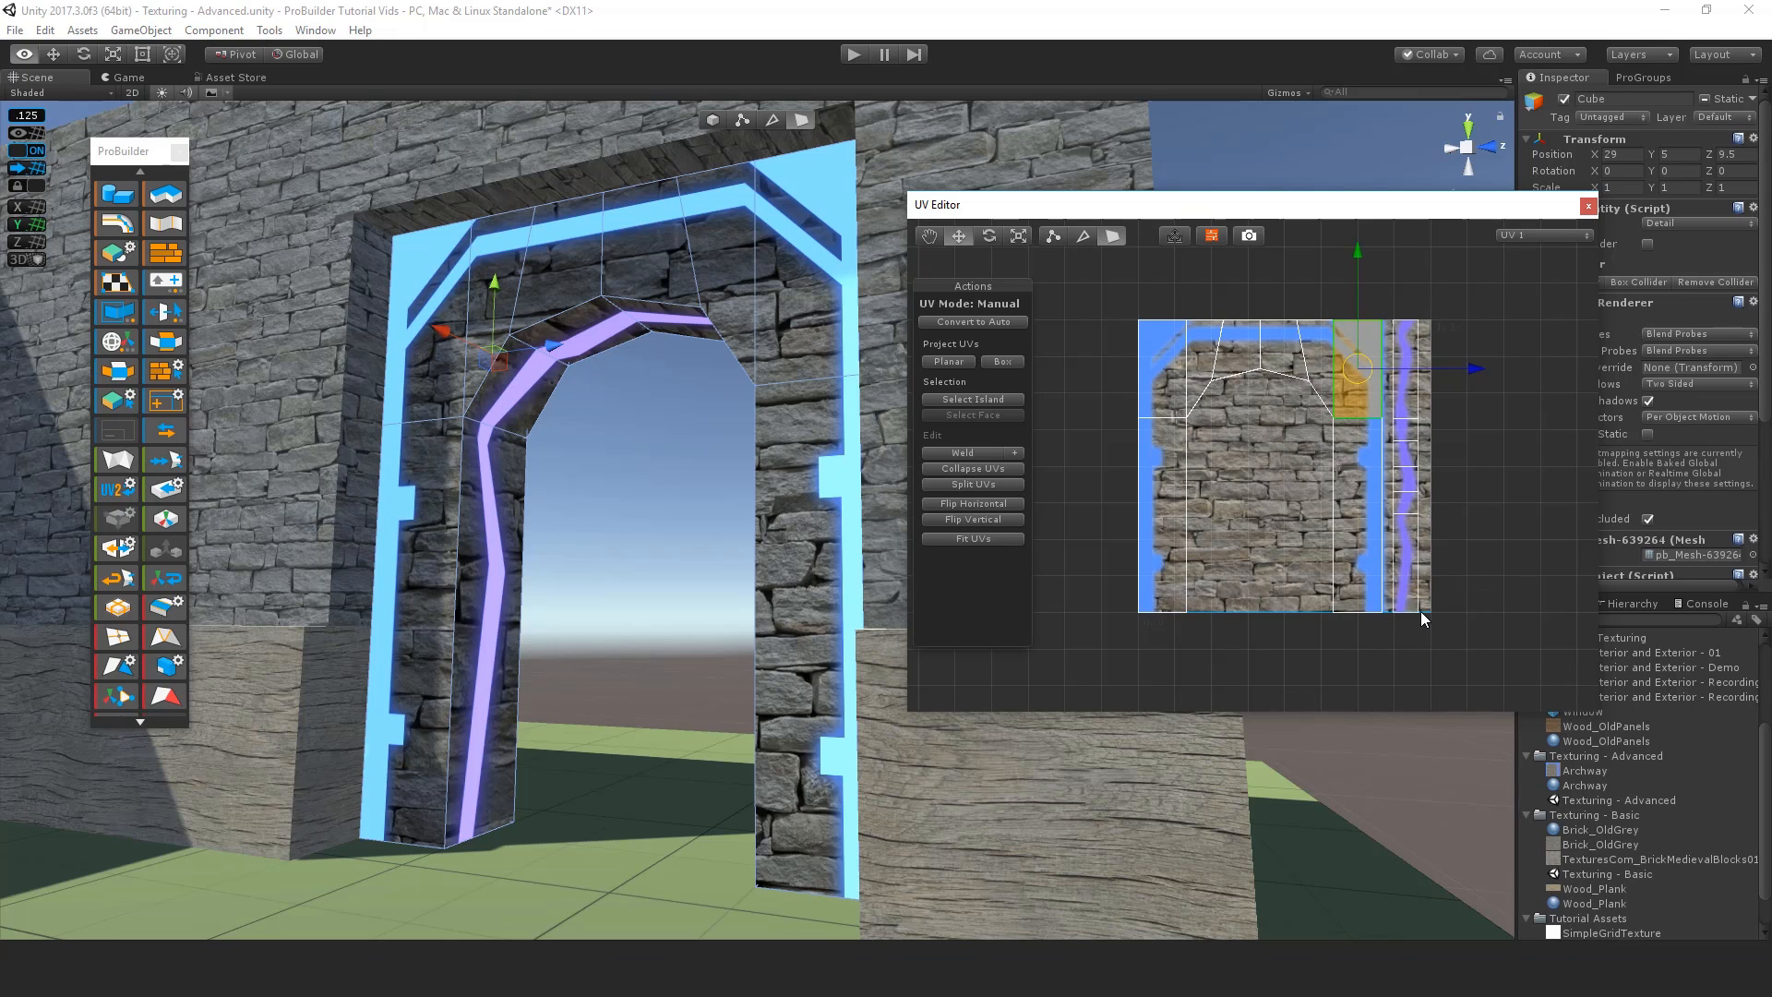
left_click(1374, 452, "shift")
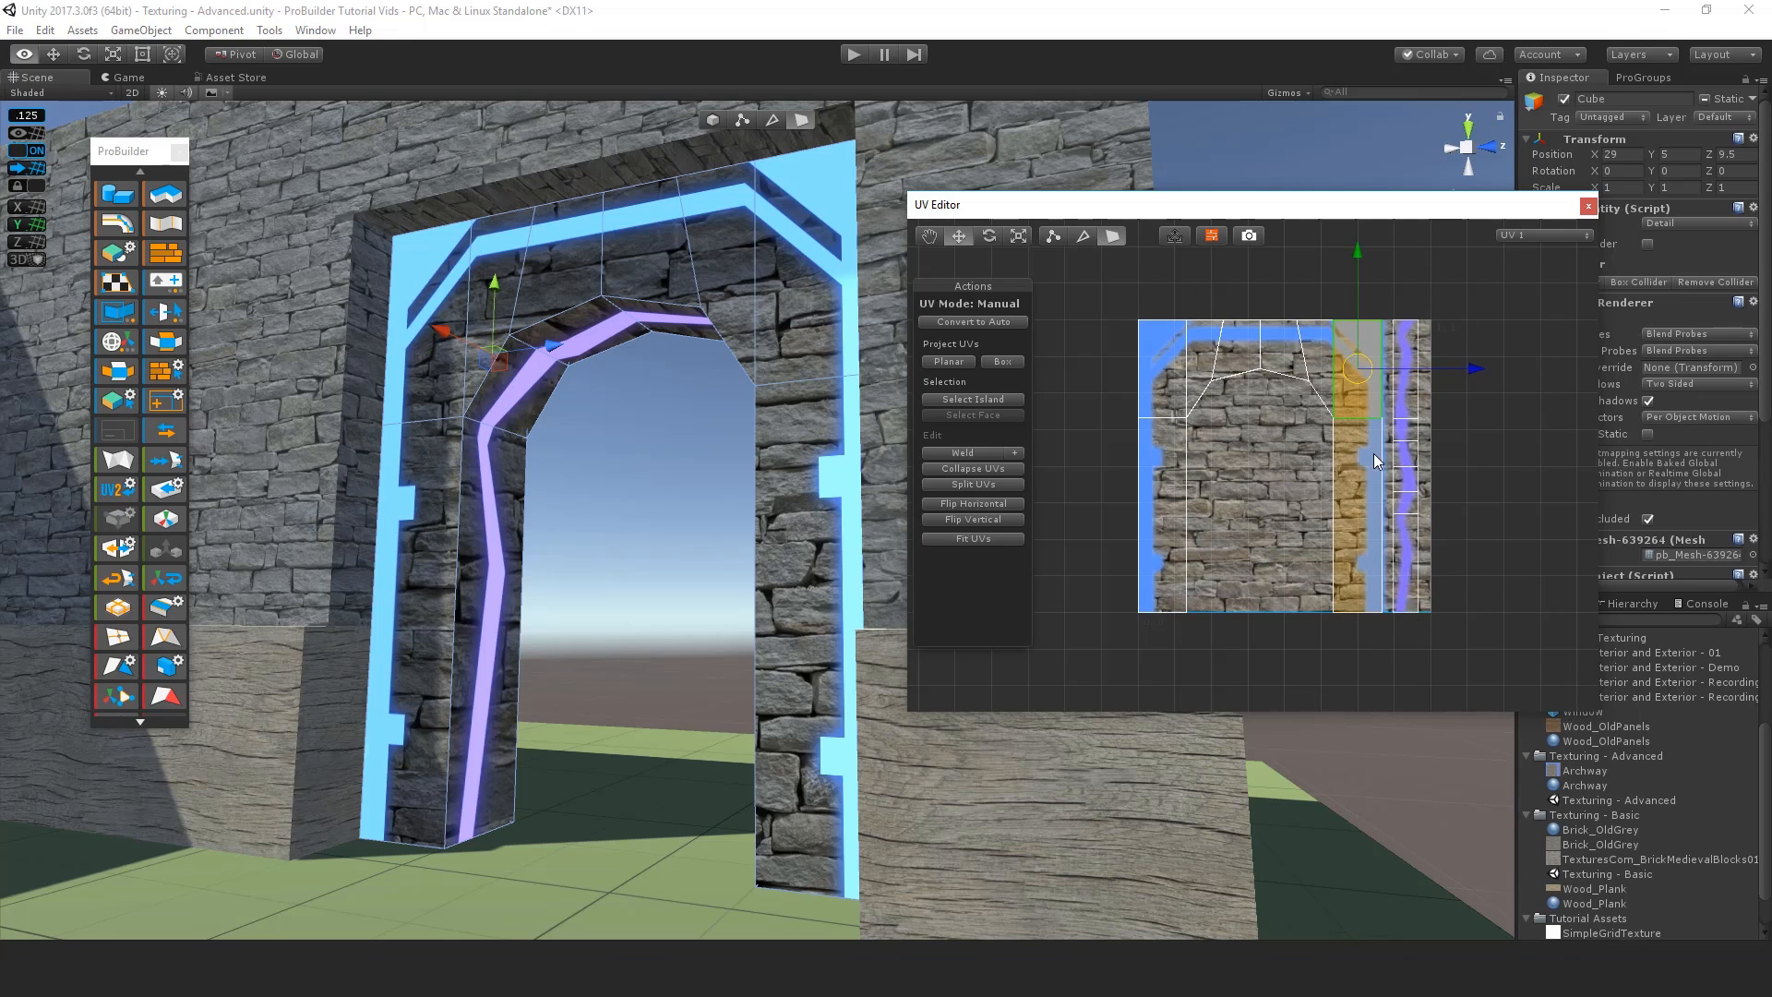
left_click(1372, 505, "shift")
scroll(1277, 456, "up", 1)
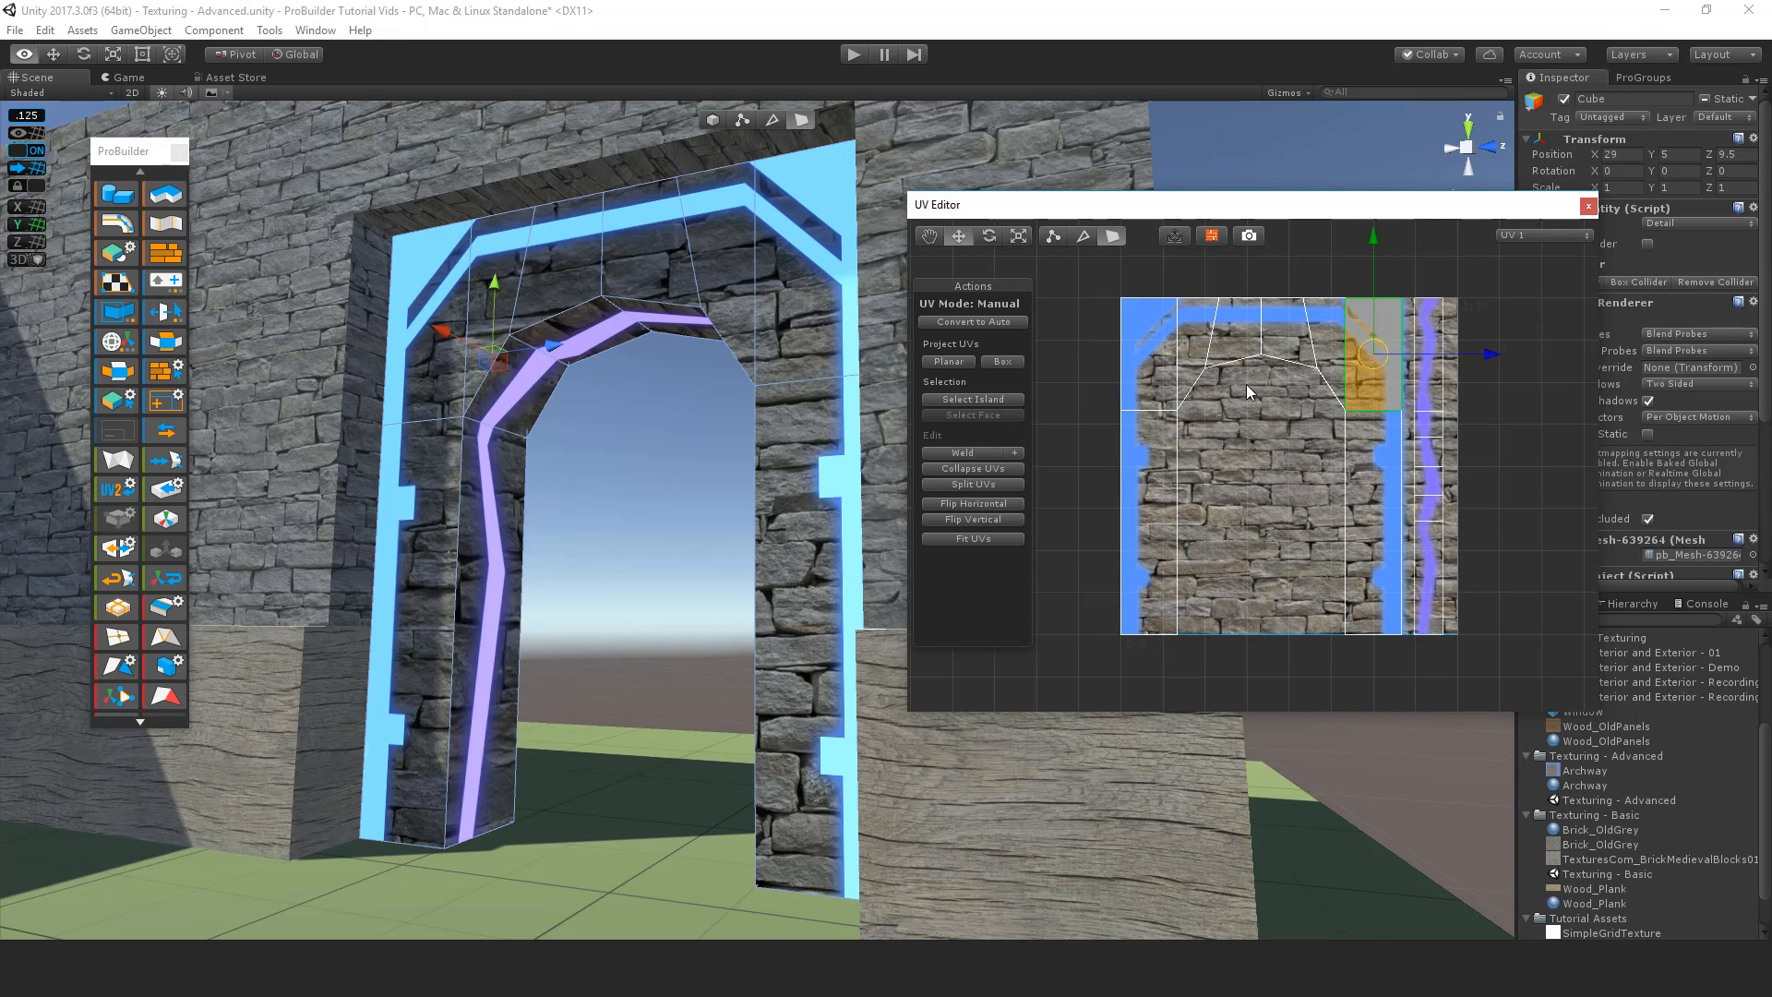
left_click(1250, 237)
left_click(1504, 463)
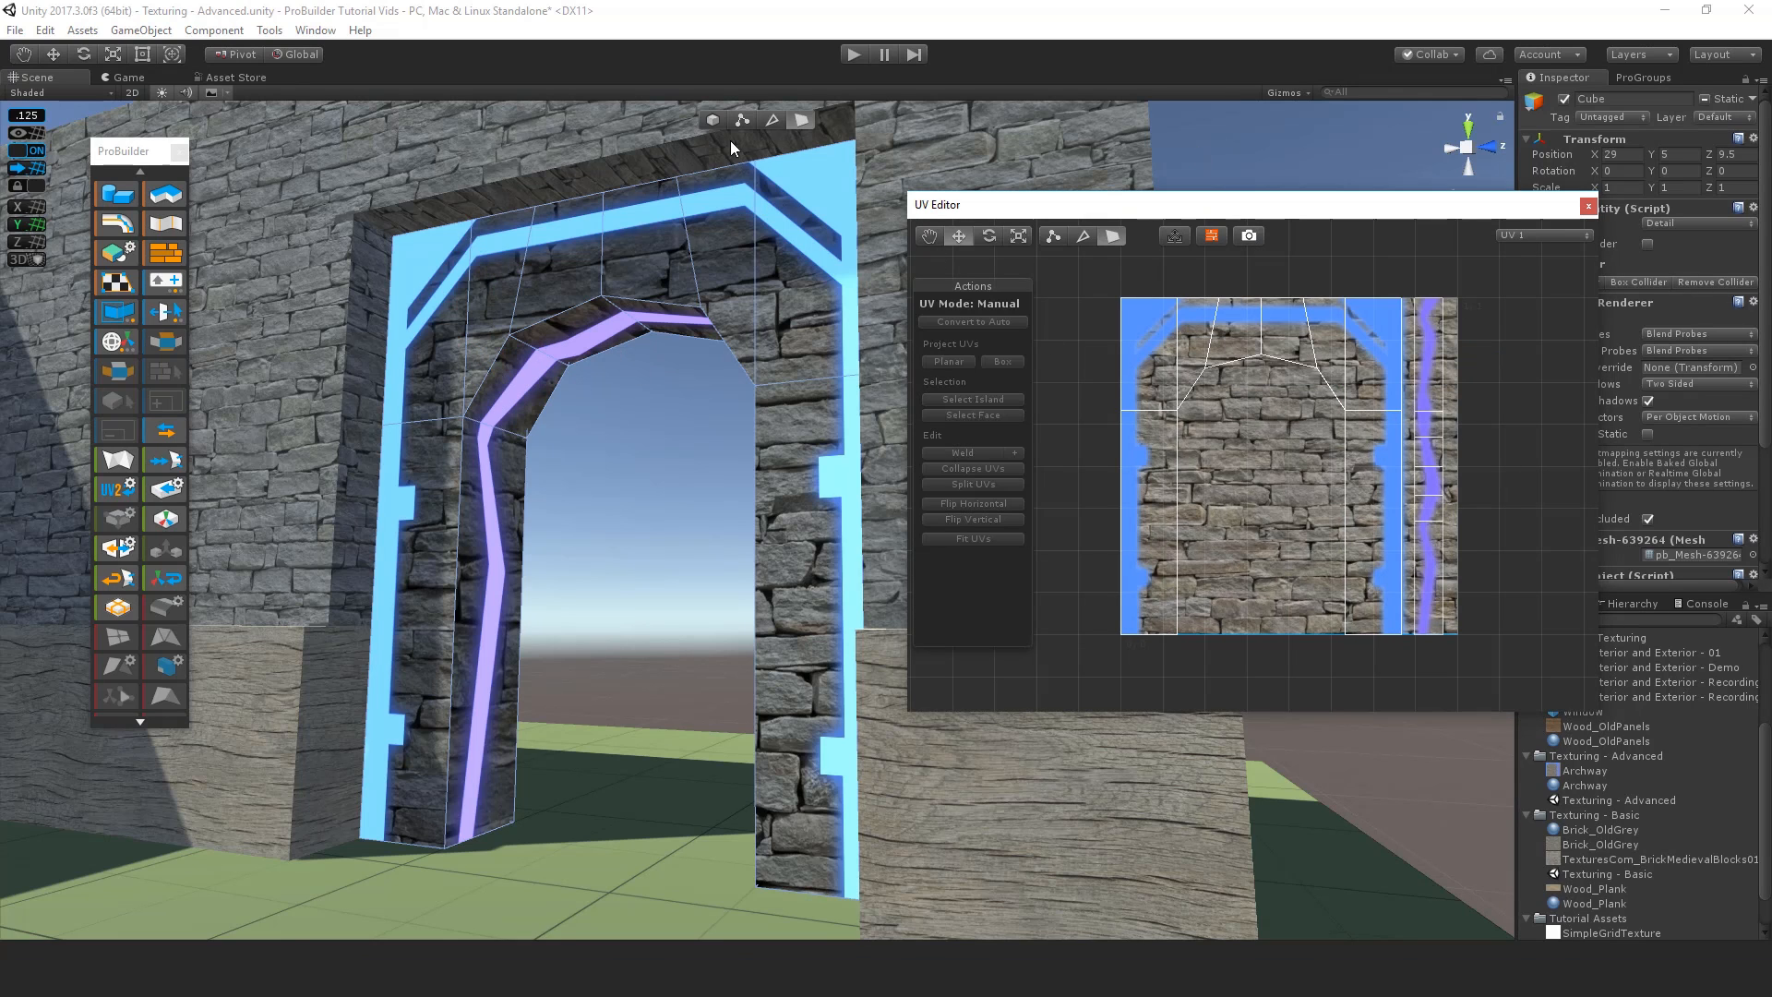
Step: Select the arch's left front leg face, apply Split UVs, and move its UV island off the texture's edge
middle_click_drag(426, 508, 491, 441)
left_click(491, 440)
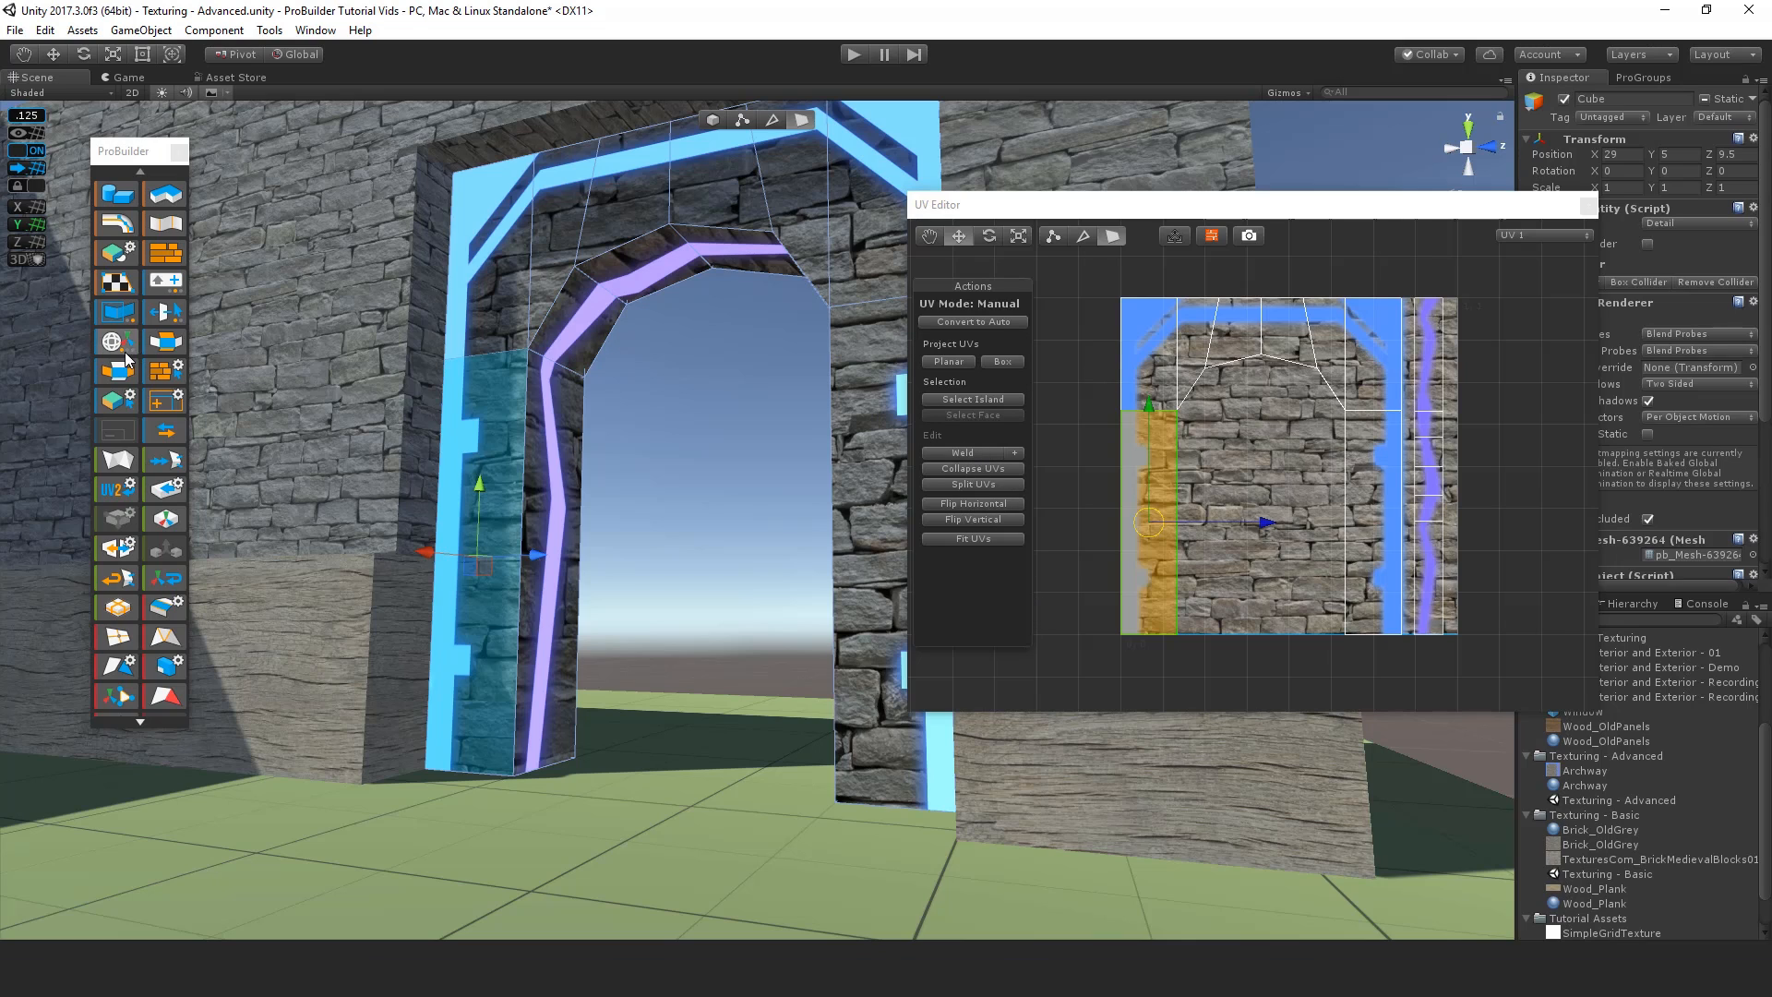
scroll(1175, 432, "up", 3)
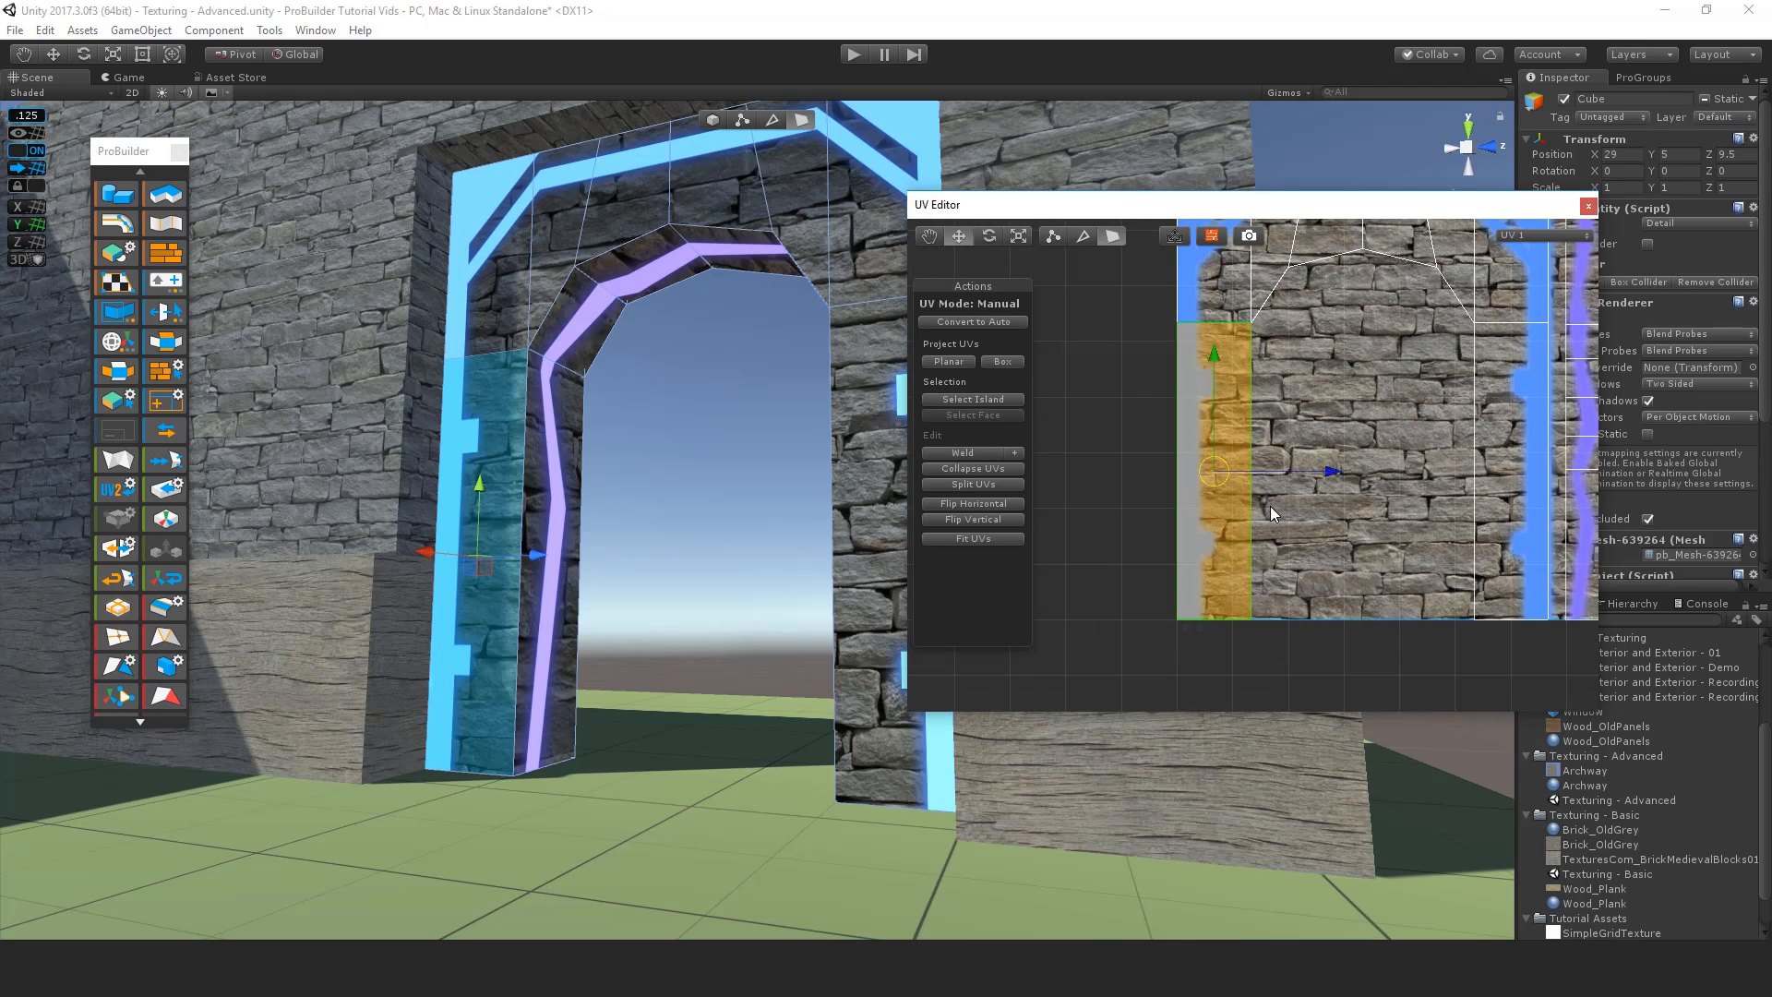
left_click(1252, 343)
left_click(1263, 483)
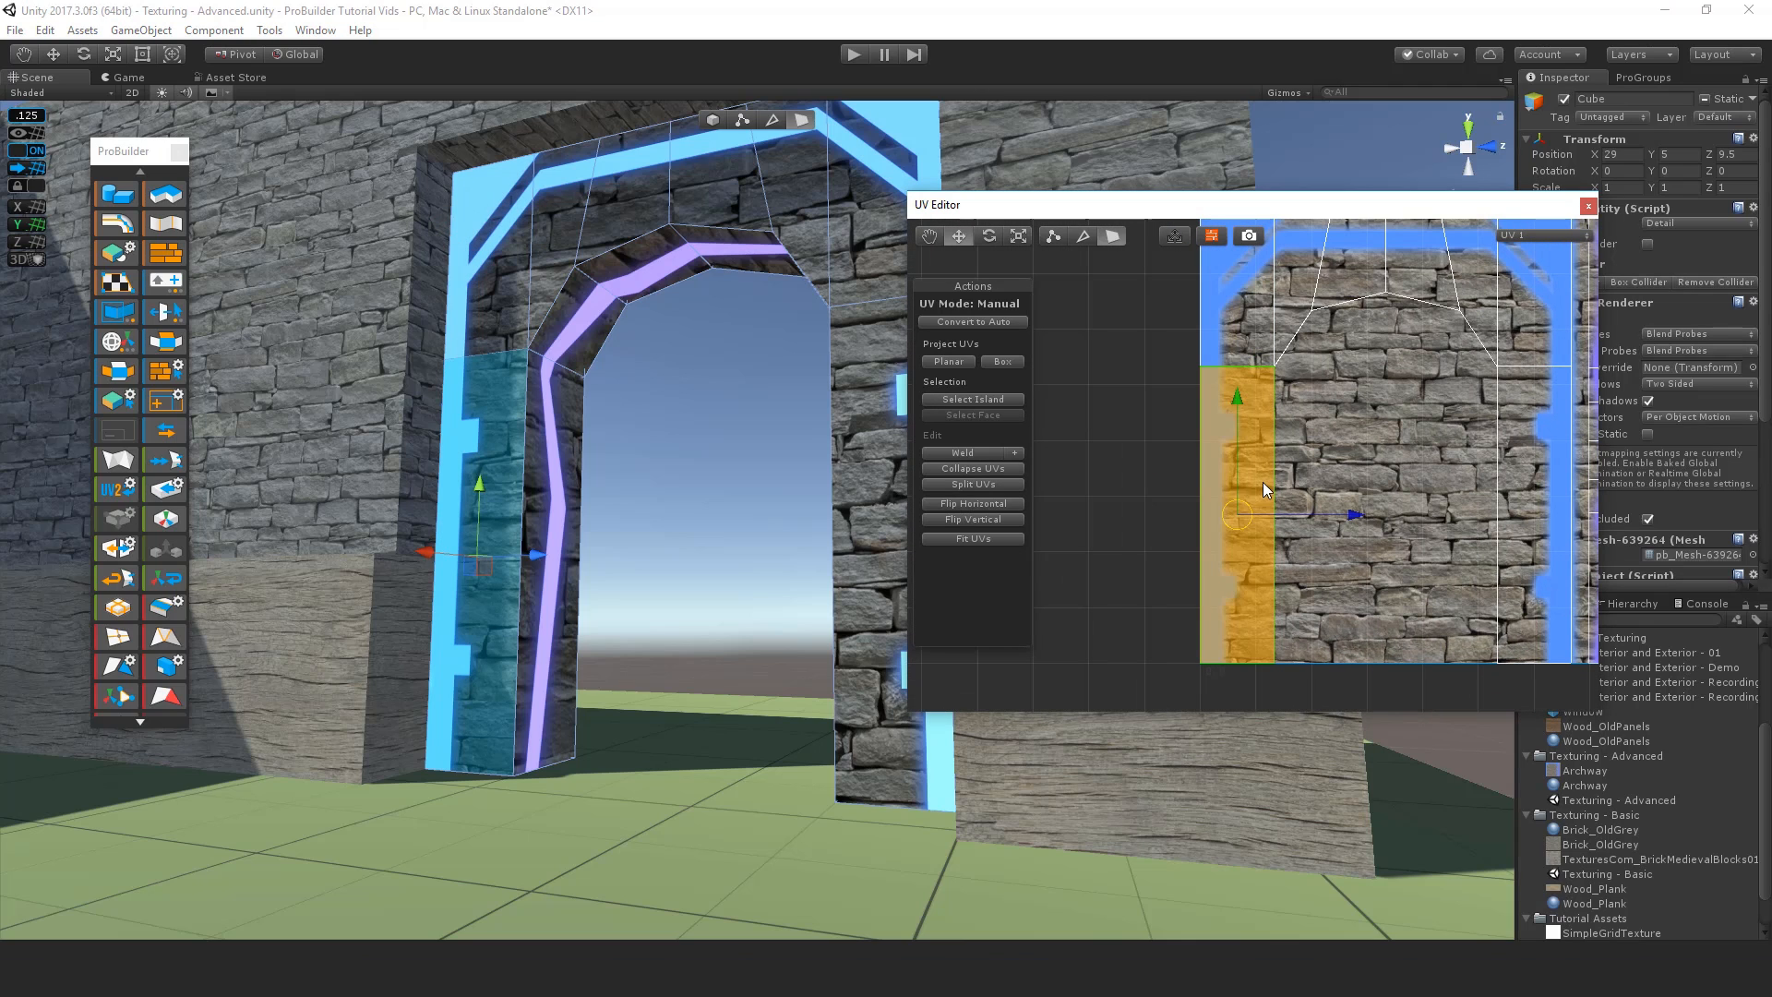
left_click(974, 489)
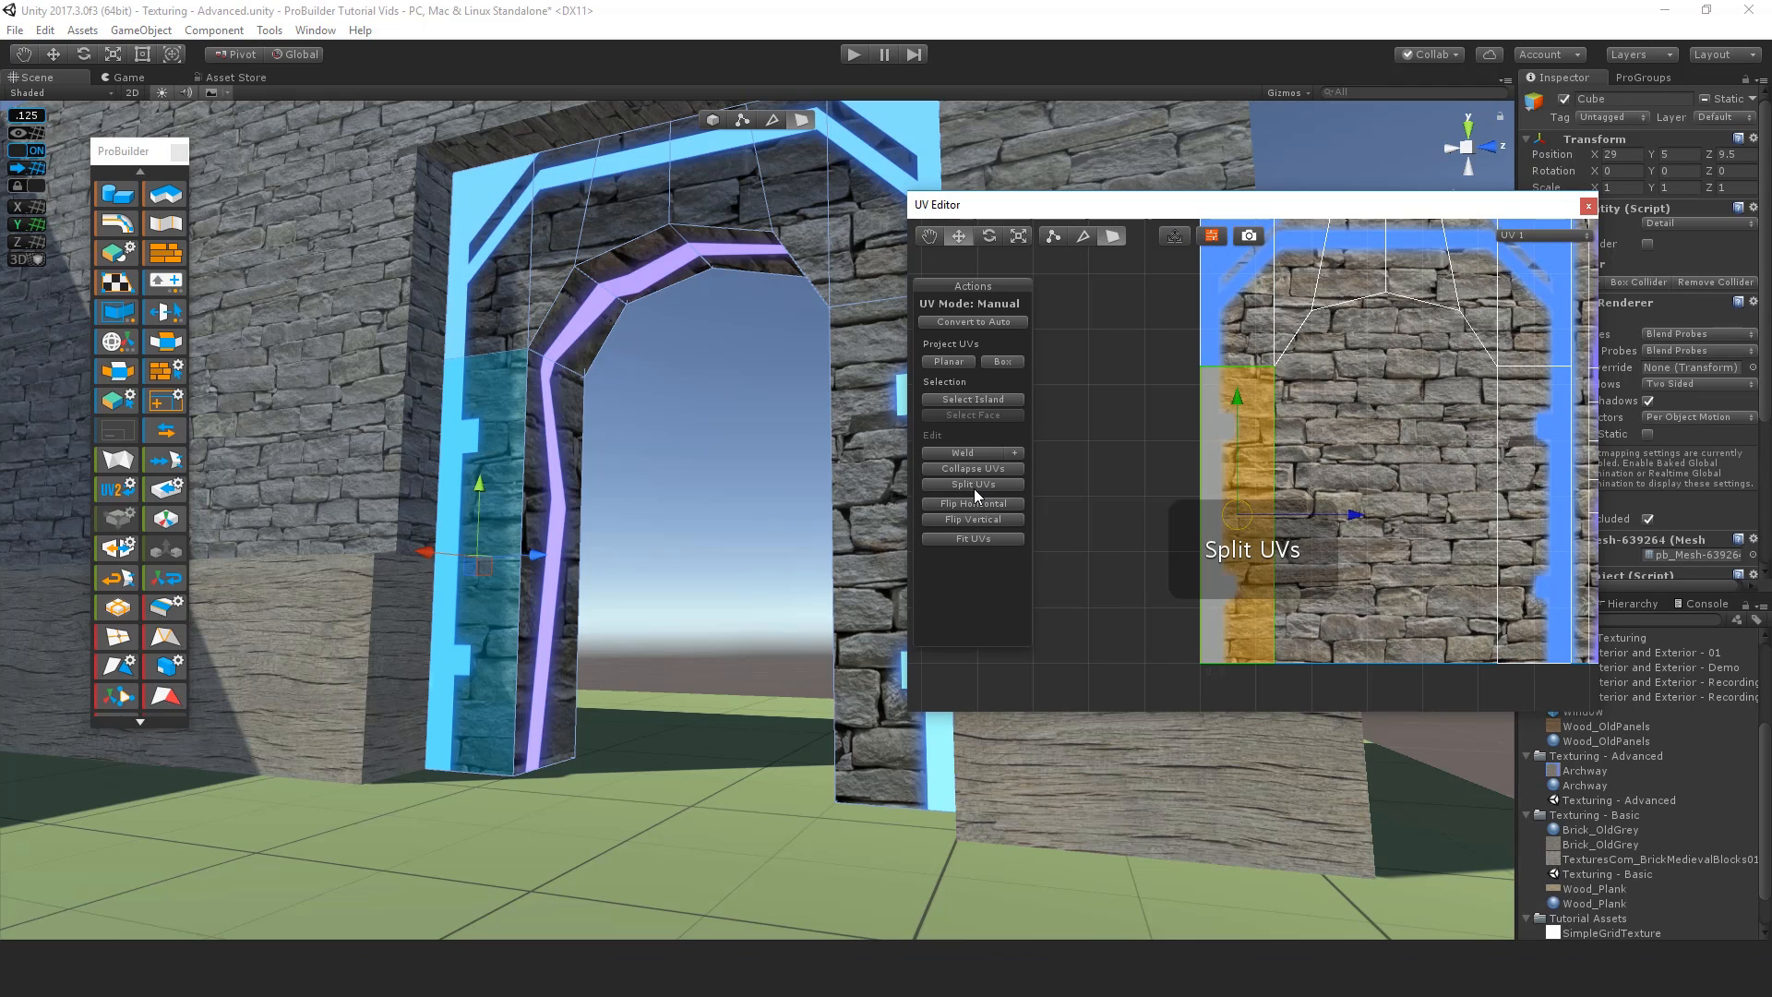
scroll(1252, 468, "down", 3)
left_click_drag(1246, 508, 1189, 545)
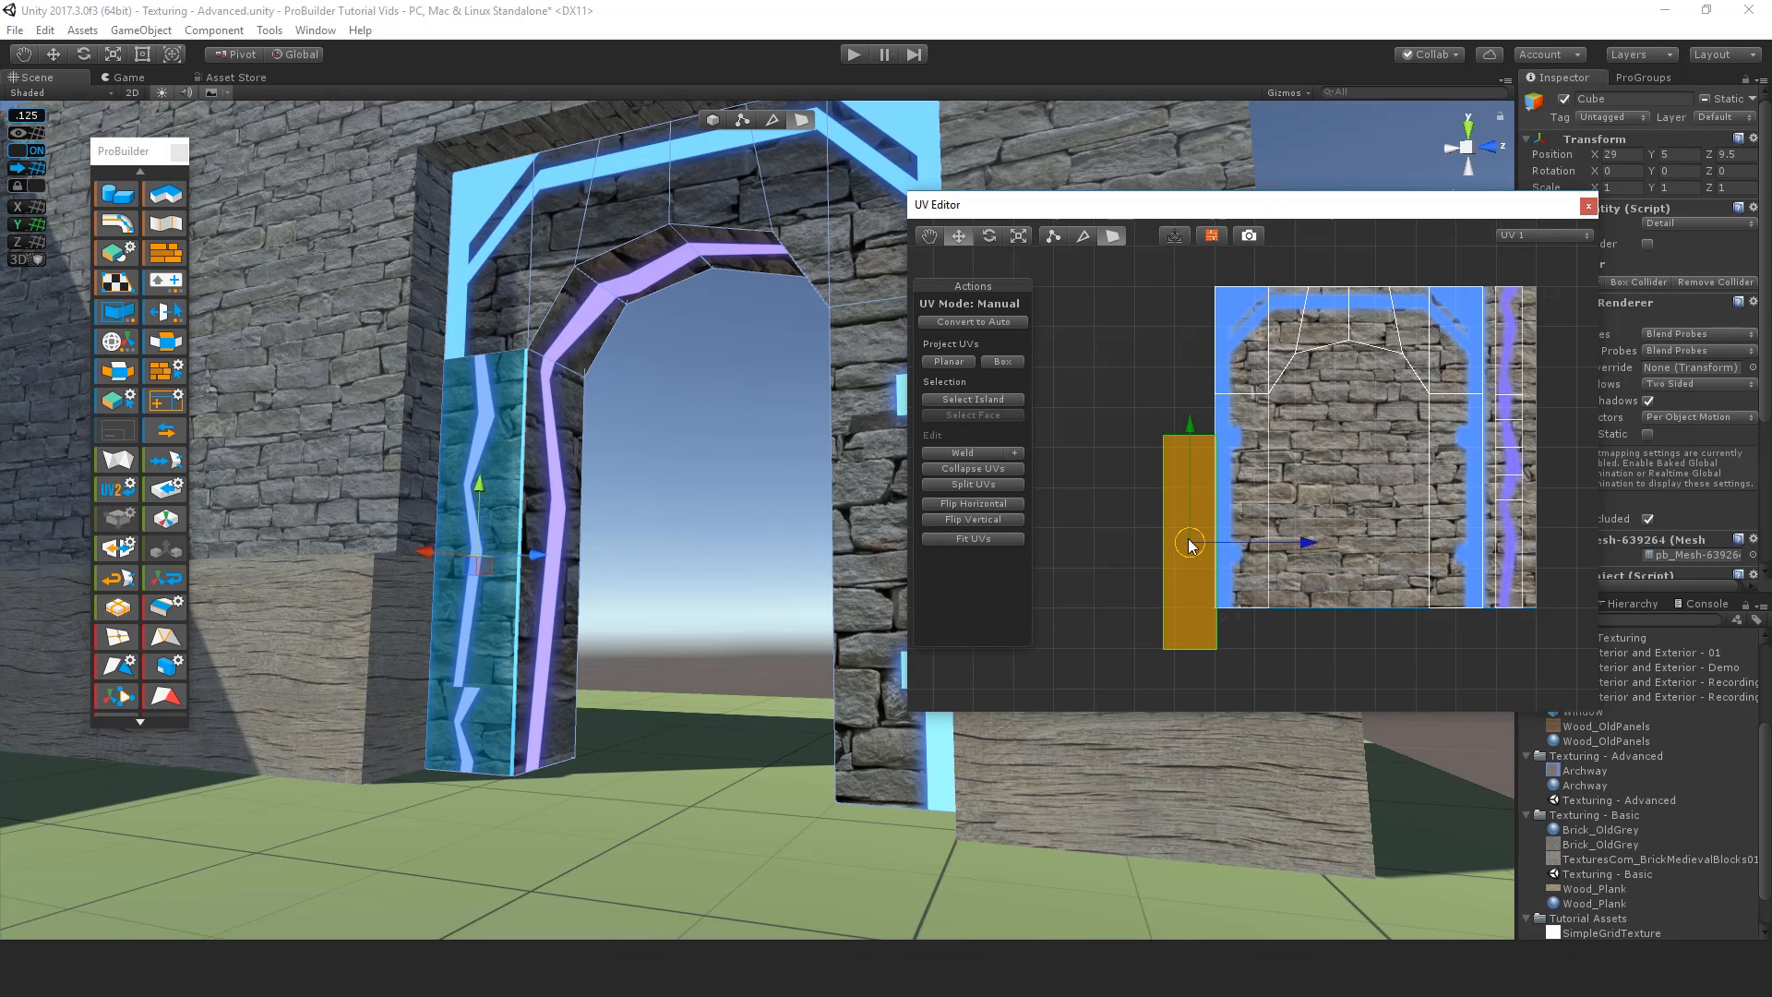
Step: Grow the selection from the arch's upper back corner face to all back faces, and delete only those faces
left_click(1249, 422)
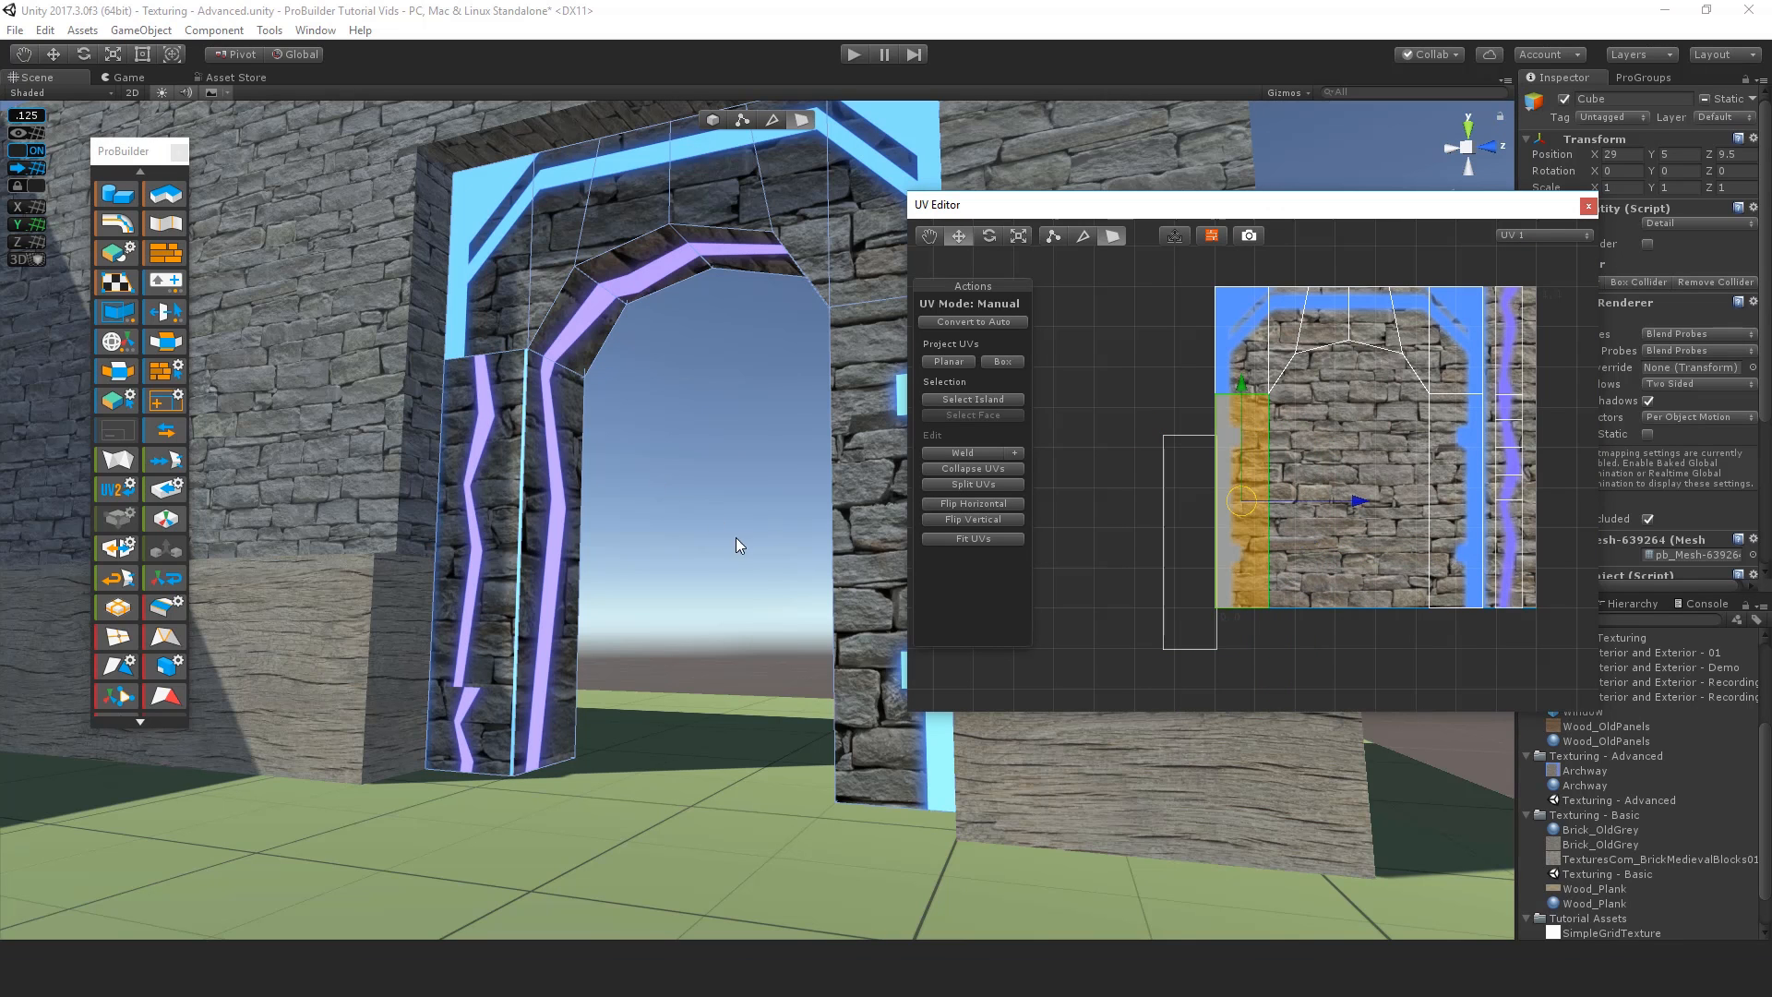
left_click_drag(811, 568, 138, 651, "alt")
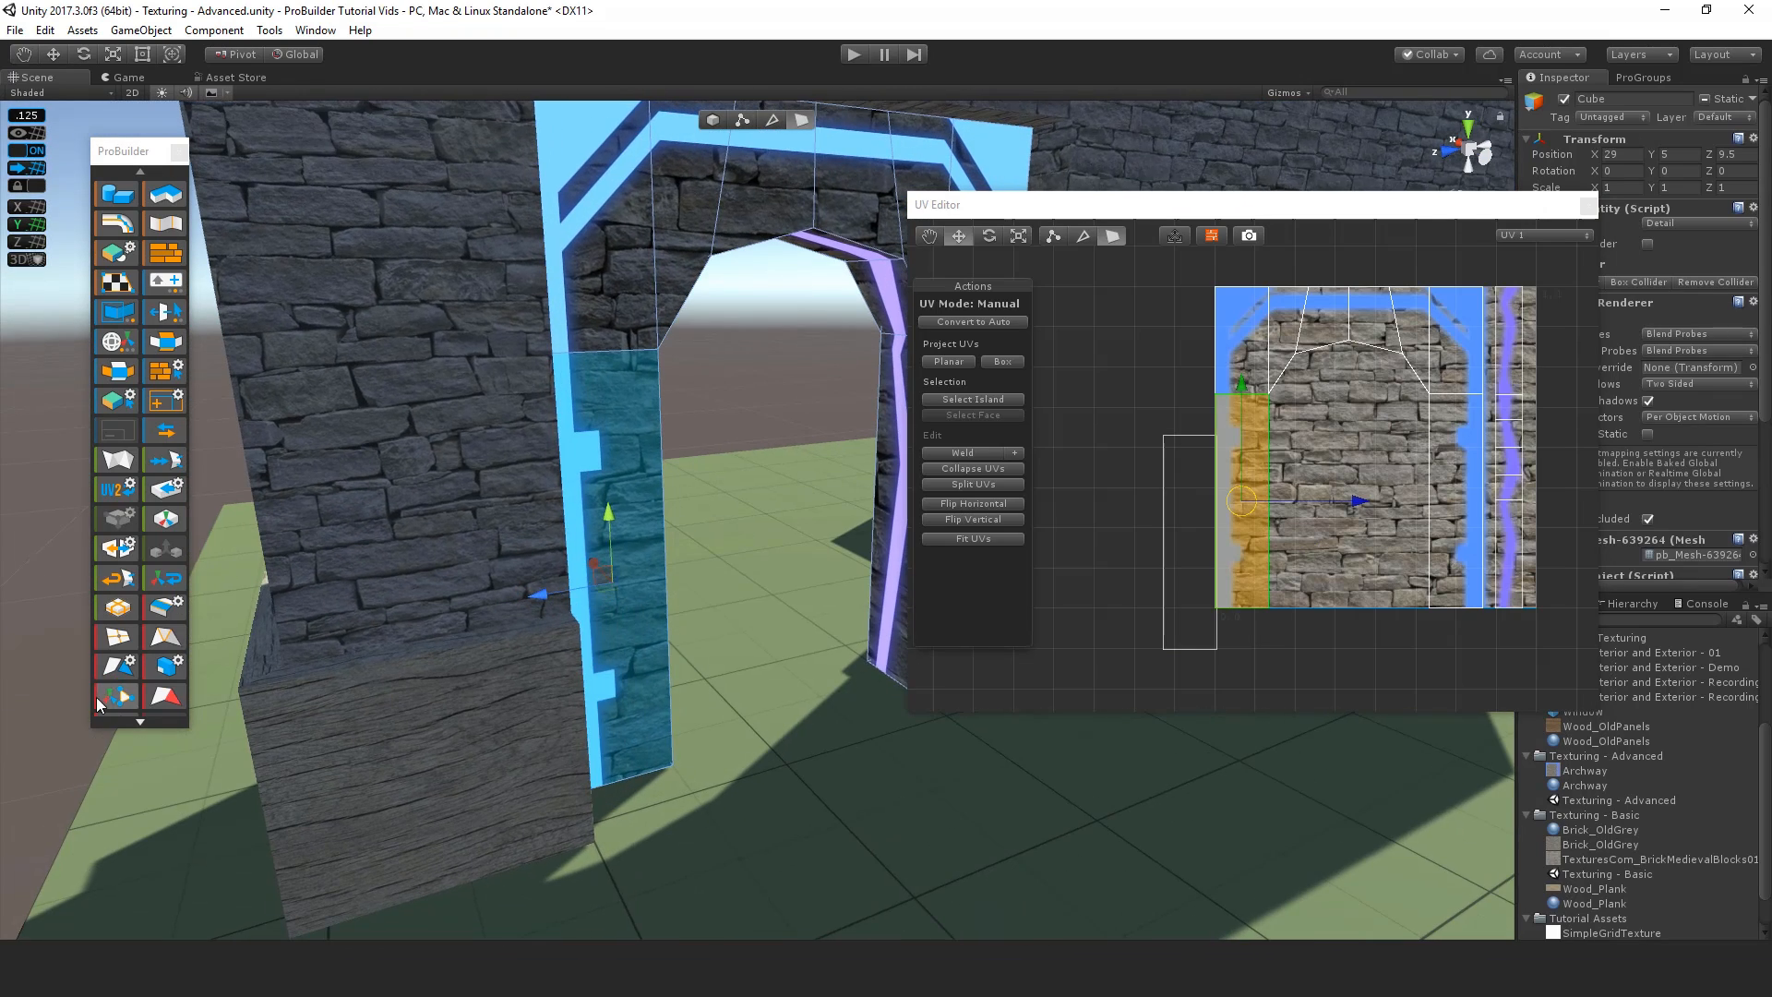
left_click(602, 286)
key("alt+g")
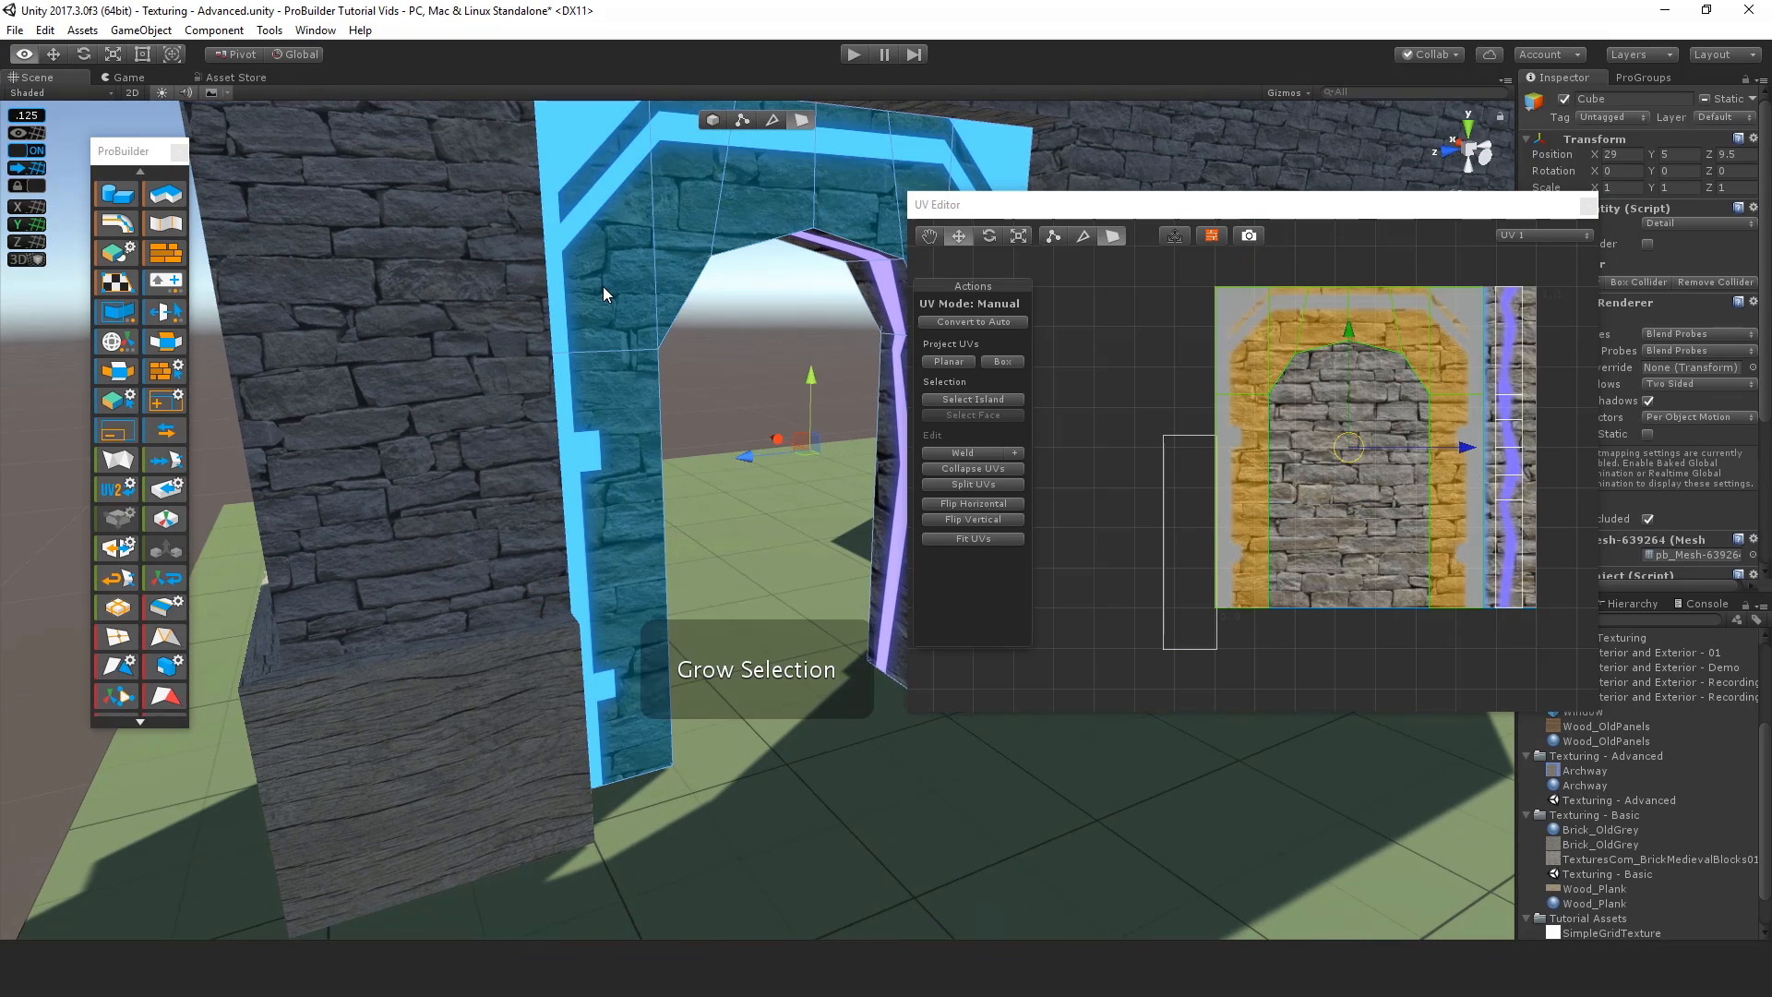
key("Delete")
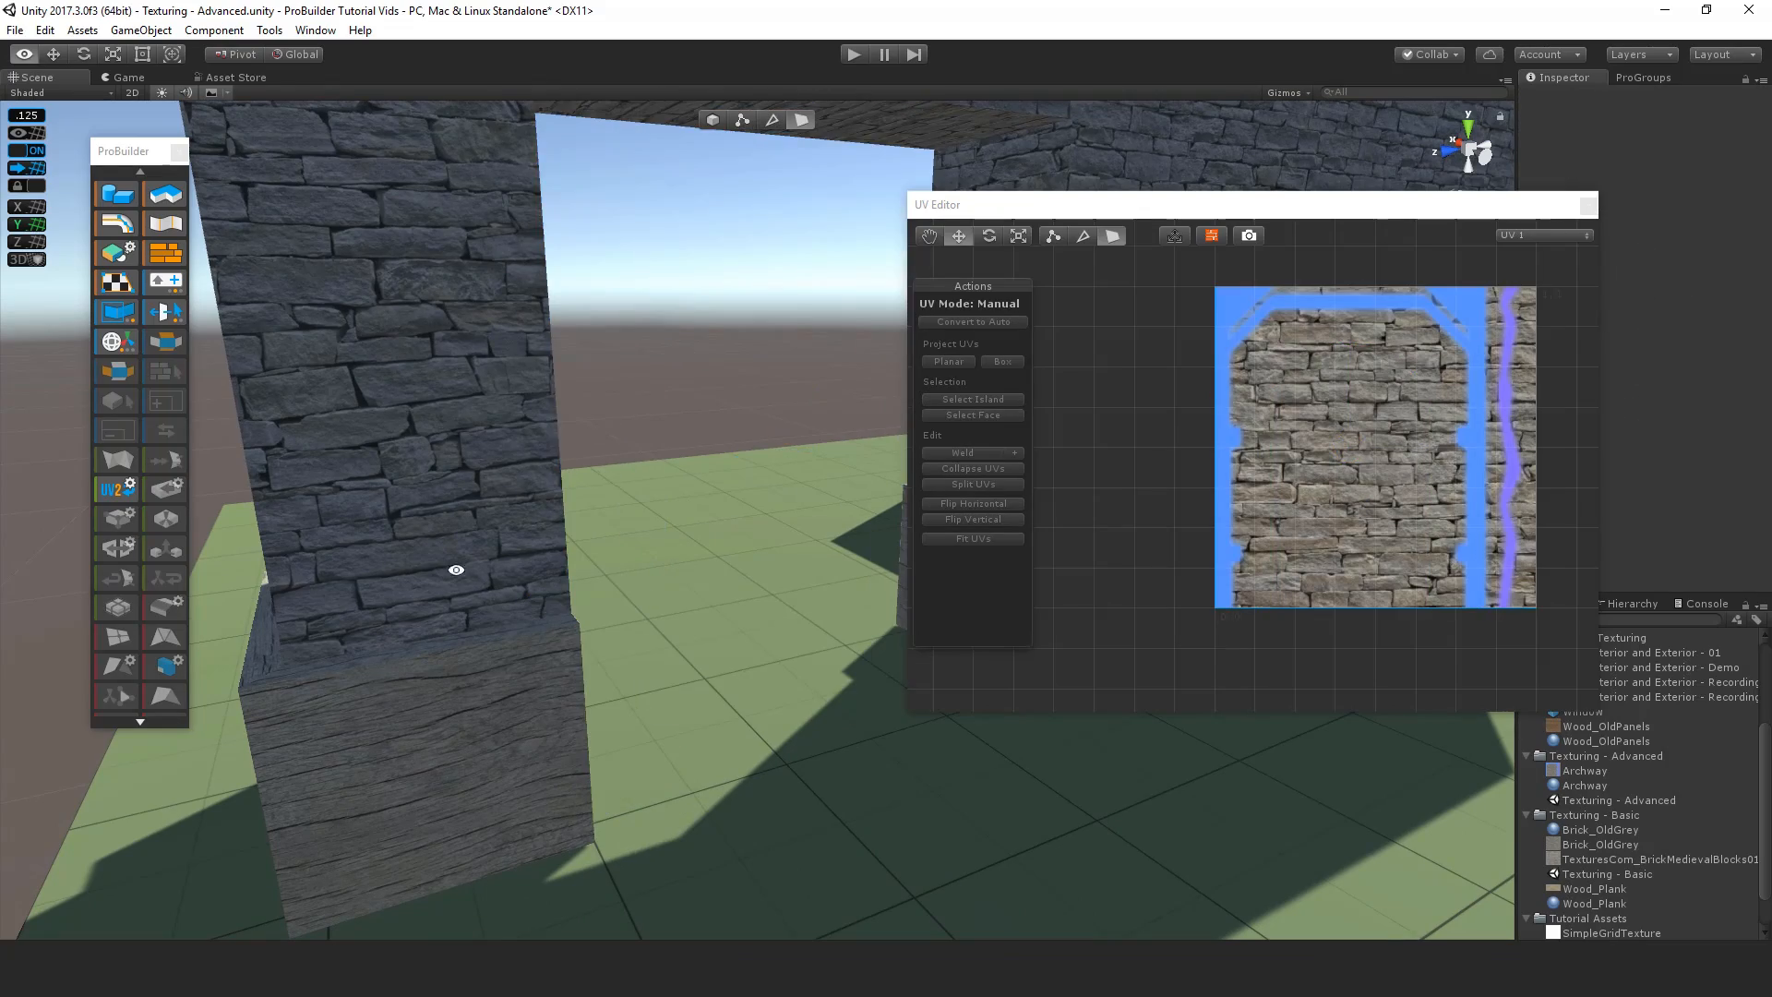
left_click_drag(455, 571, 854, 507, "alt")
key("ctrl+z")
key("Delete")
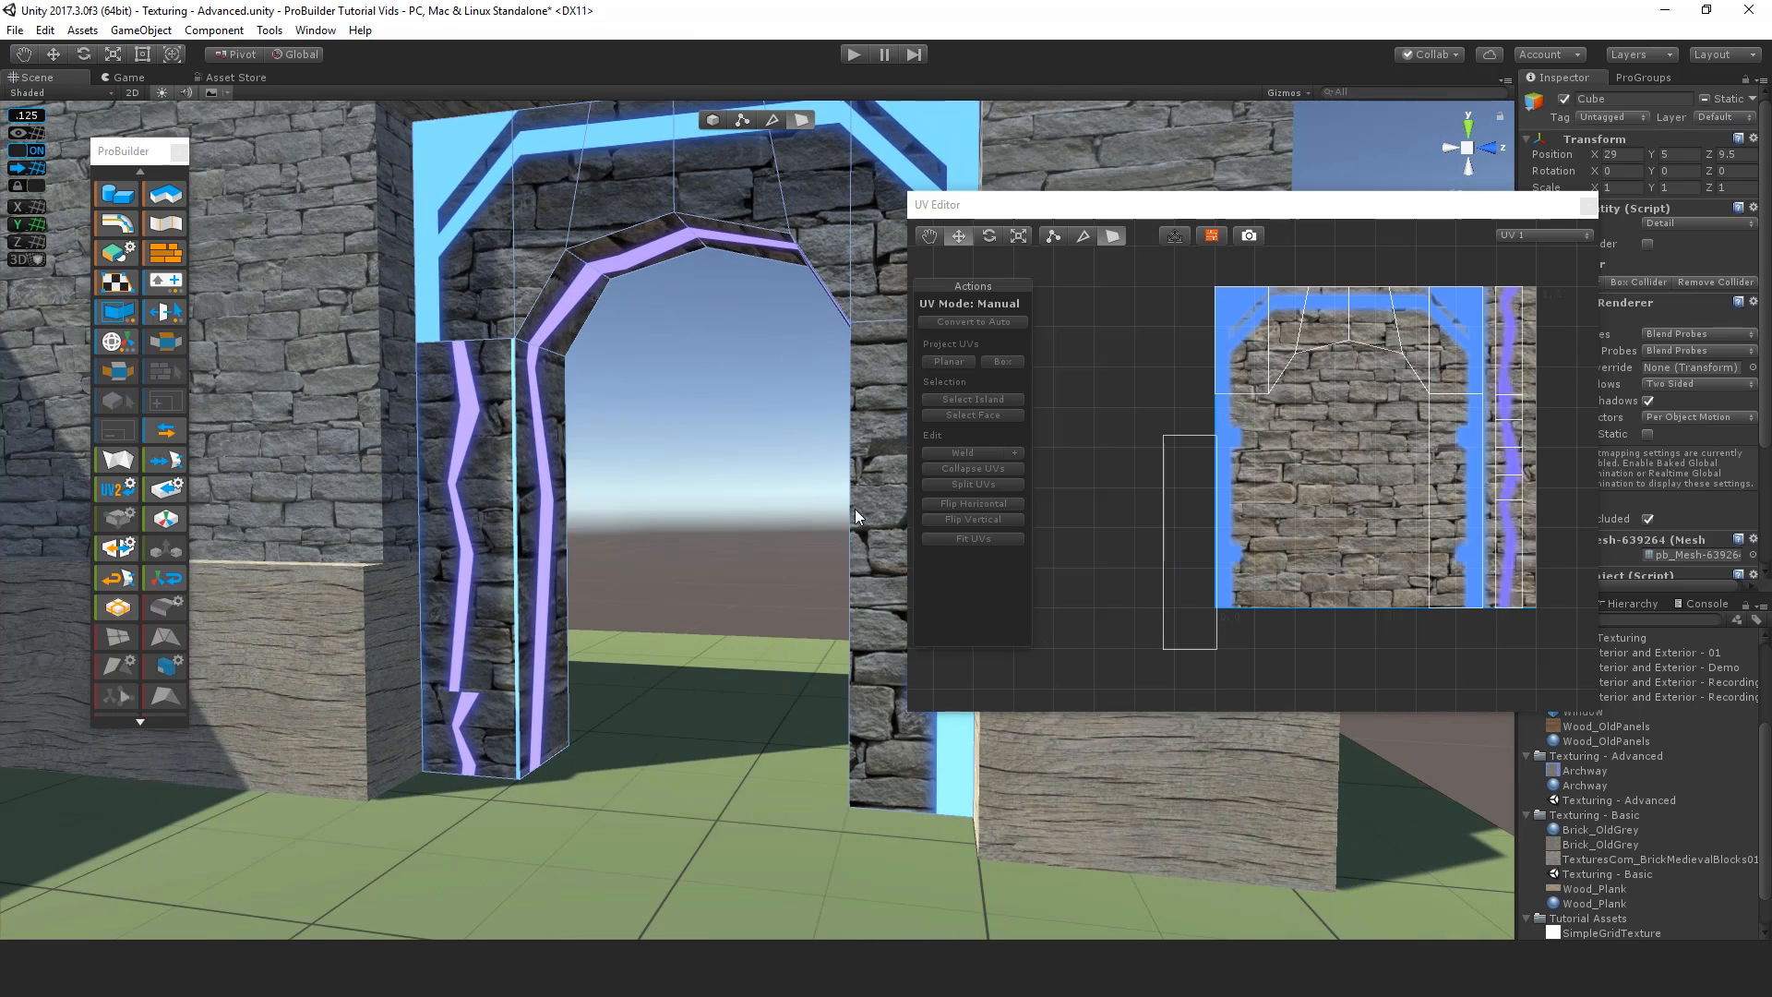
Step: Move the split front leg face's UV island back onto the texture, aligned beneath the upper corner face
left_click(443, 440)
left_click_drag(1189, 596, 1183, 550)
scroll(1217, 518, "up", 3)
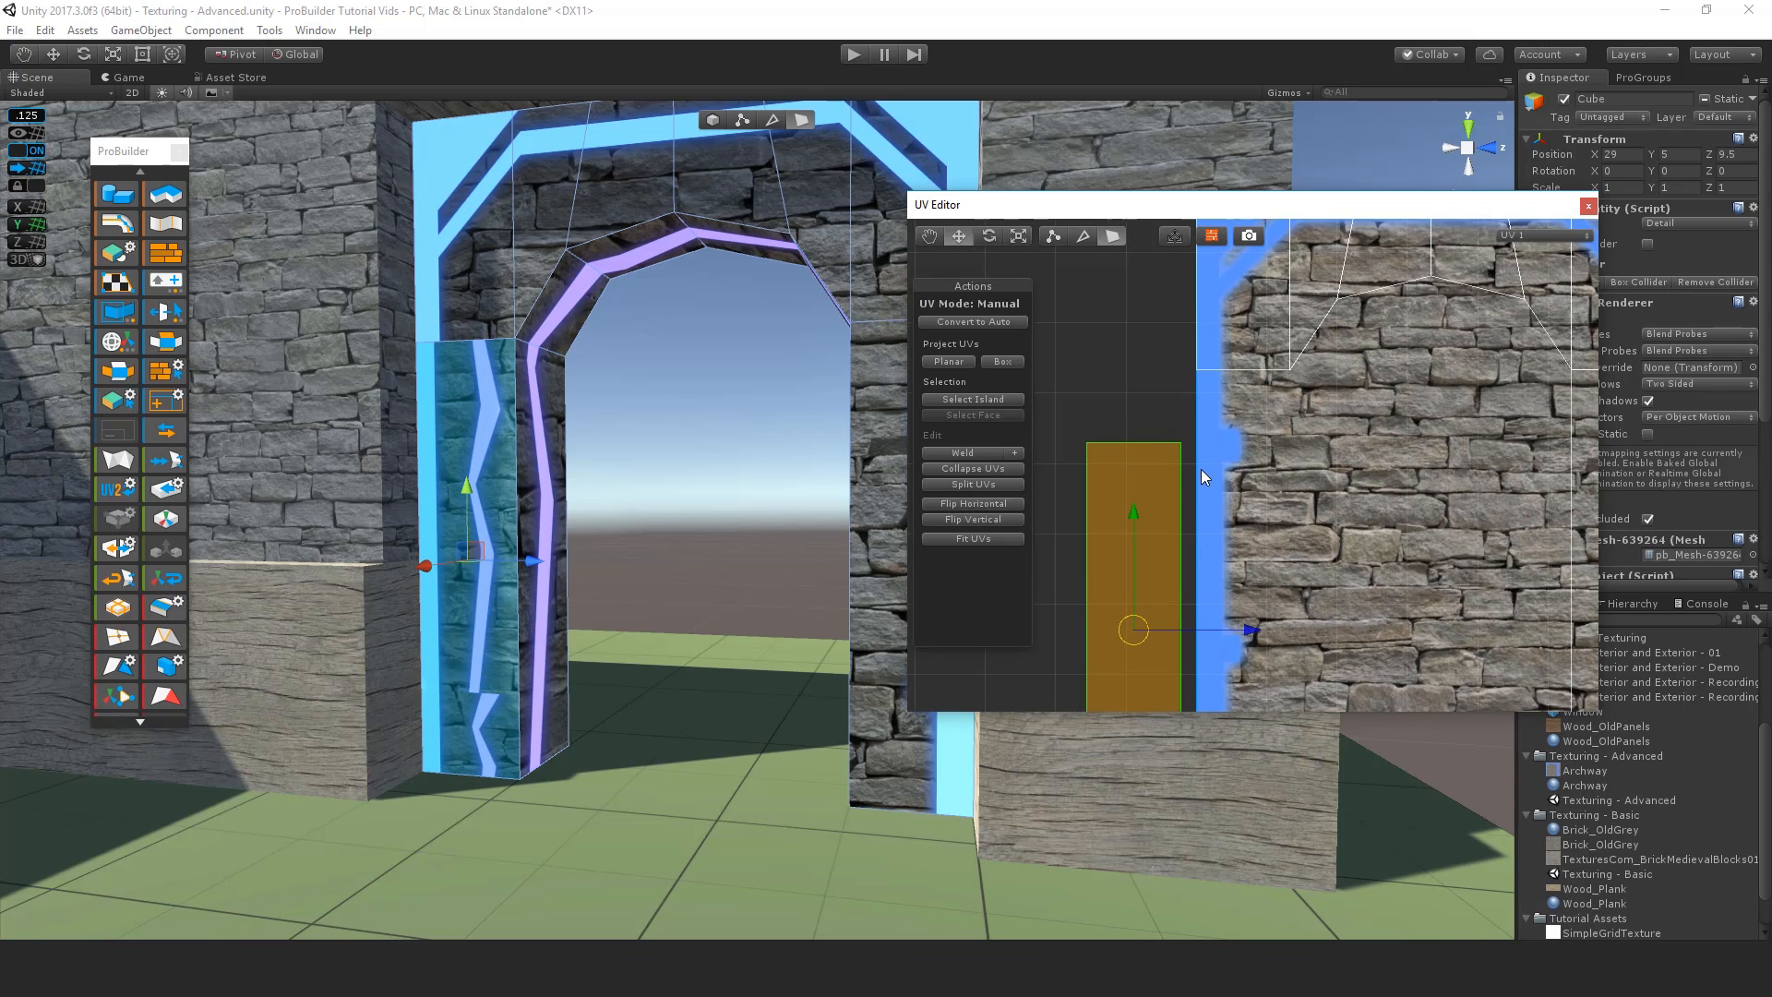
scroll(1261, 379, "down", 3)
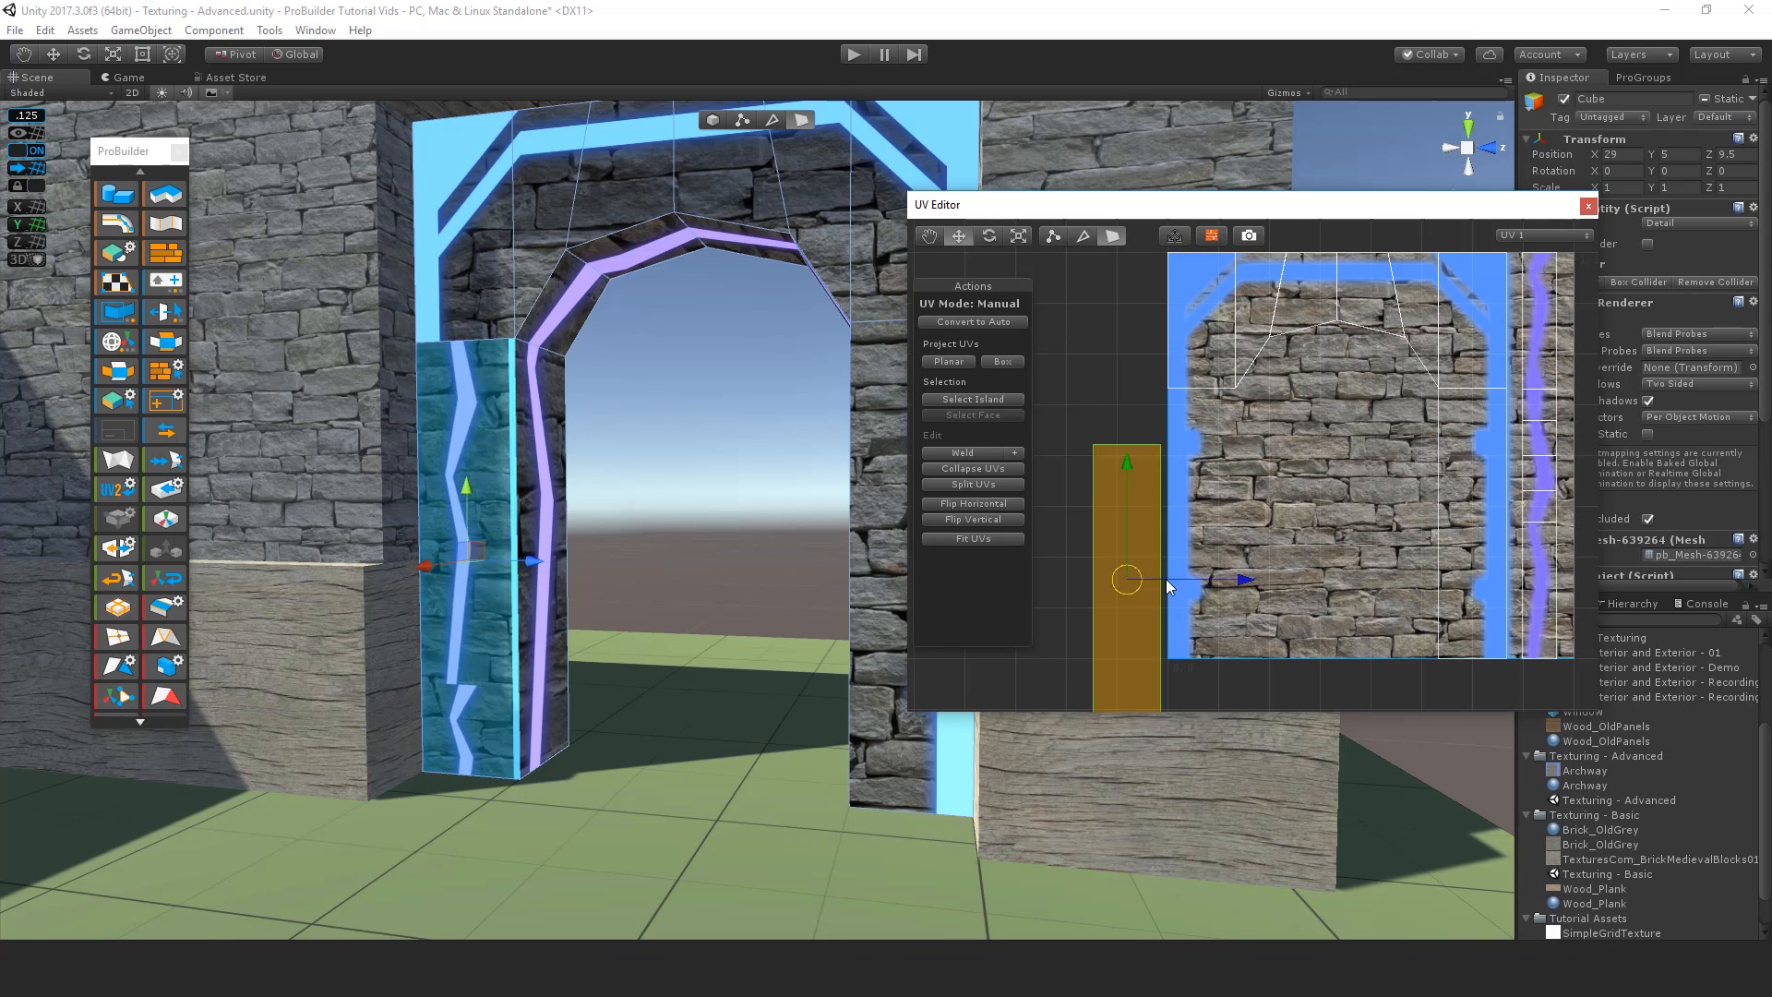
left_click_drag(1165, 578, 1183, 520)
scroll(1183, 519, "up", 2)
middle_click_drag(1184, 519, 1189, 518)
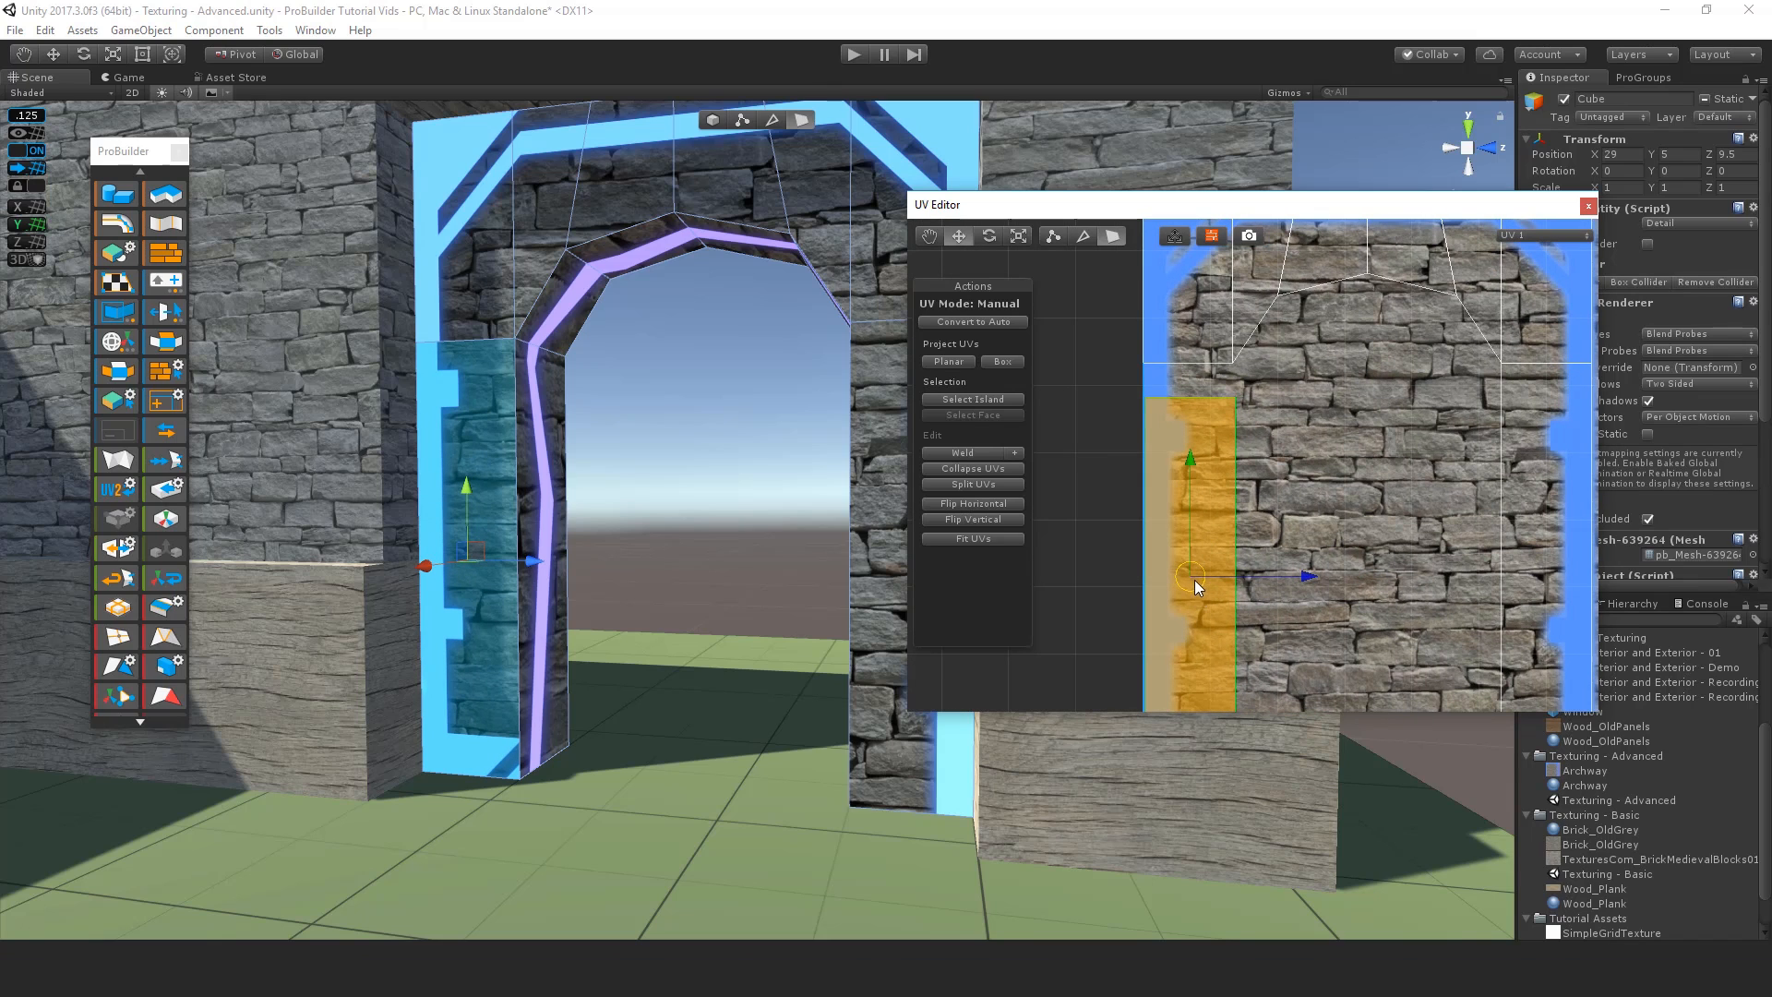
mouse_move(1193, 583)
left_mouse_down()
mouse_move(1181, 566)
mouse_move(1275, 542)
mouse_move(1204, 580)
mouse_move(1182, 567)
left_mouse_up()
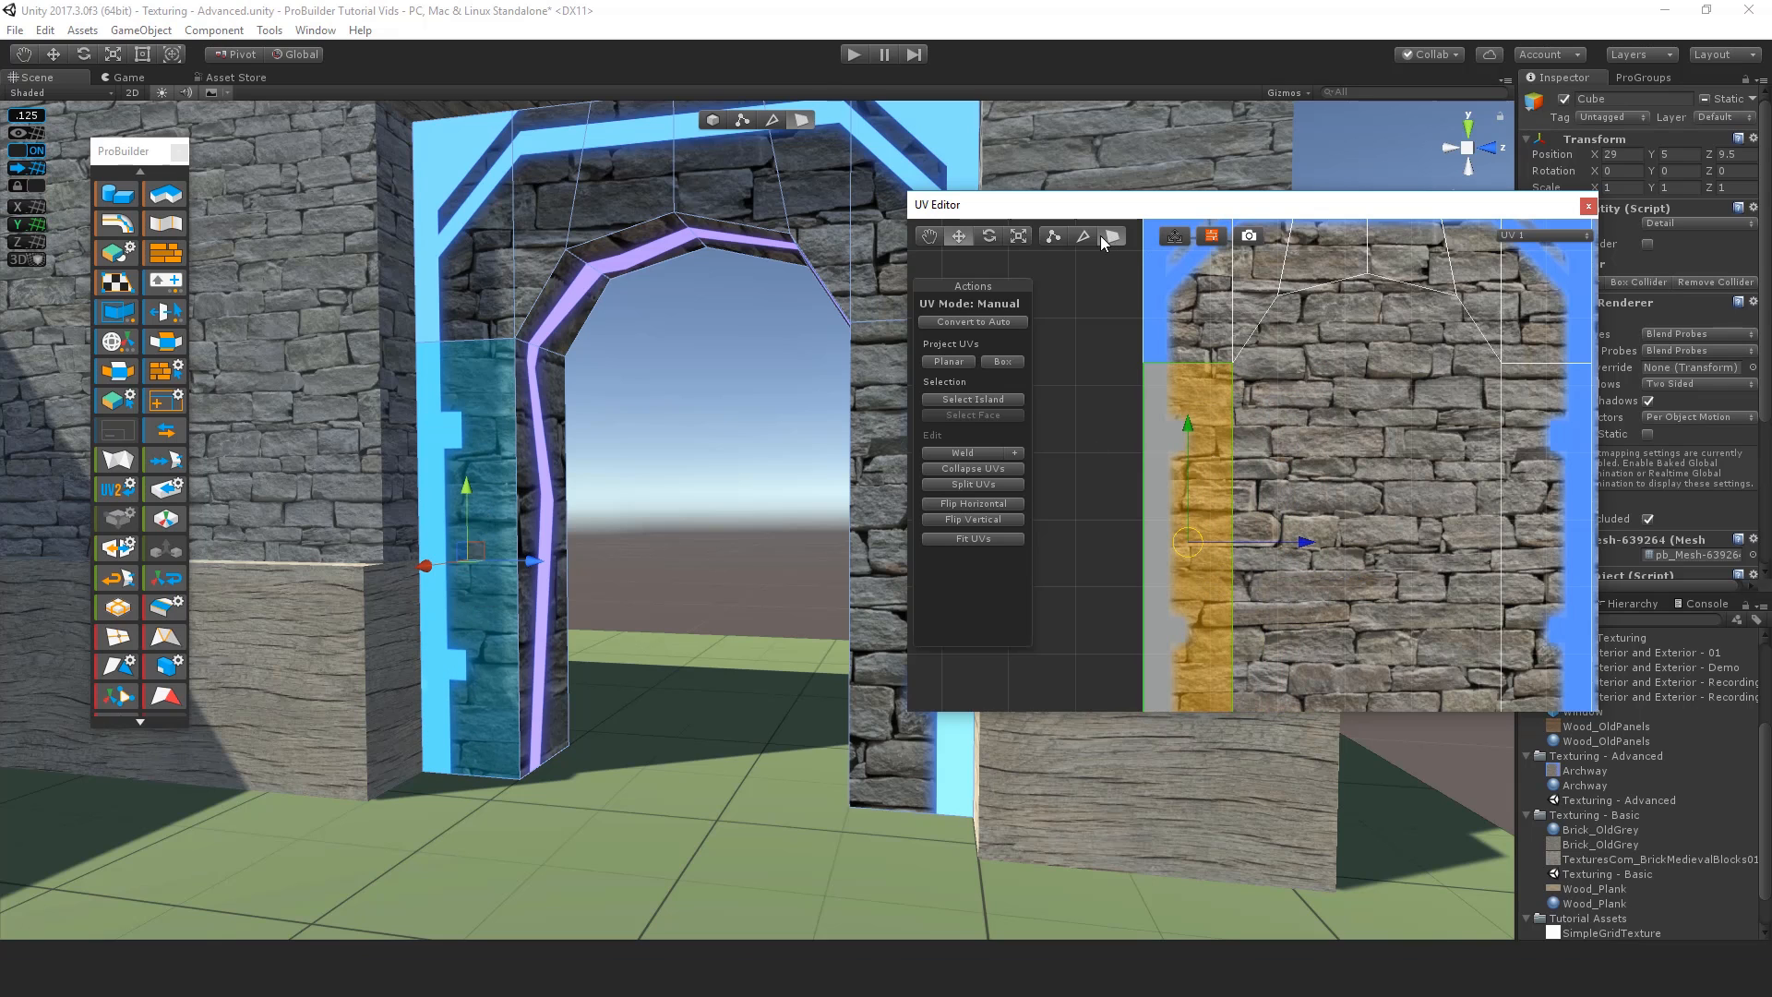
Step: Select the split leg face's upper UV vertices, where it meets the corner face, and weld them with a Max distance of 0.01
left_click(1053, 236)
left_click_drag(1259, 382, 1258, 385)
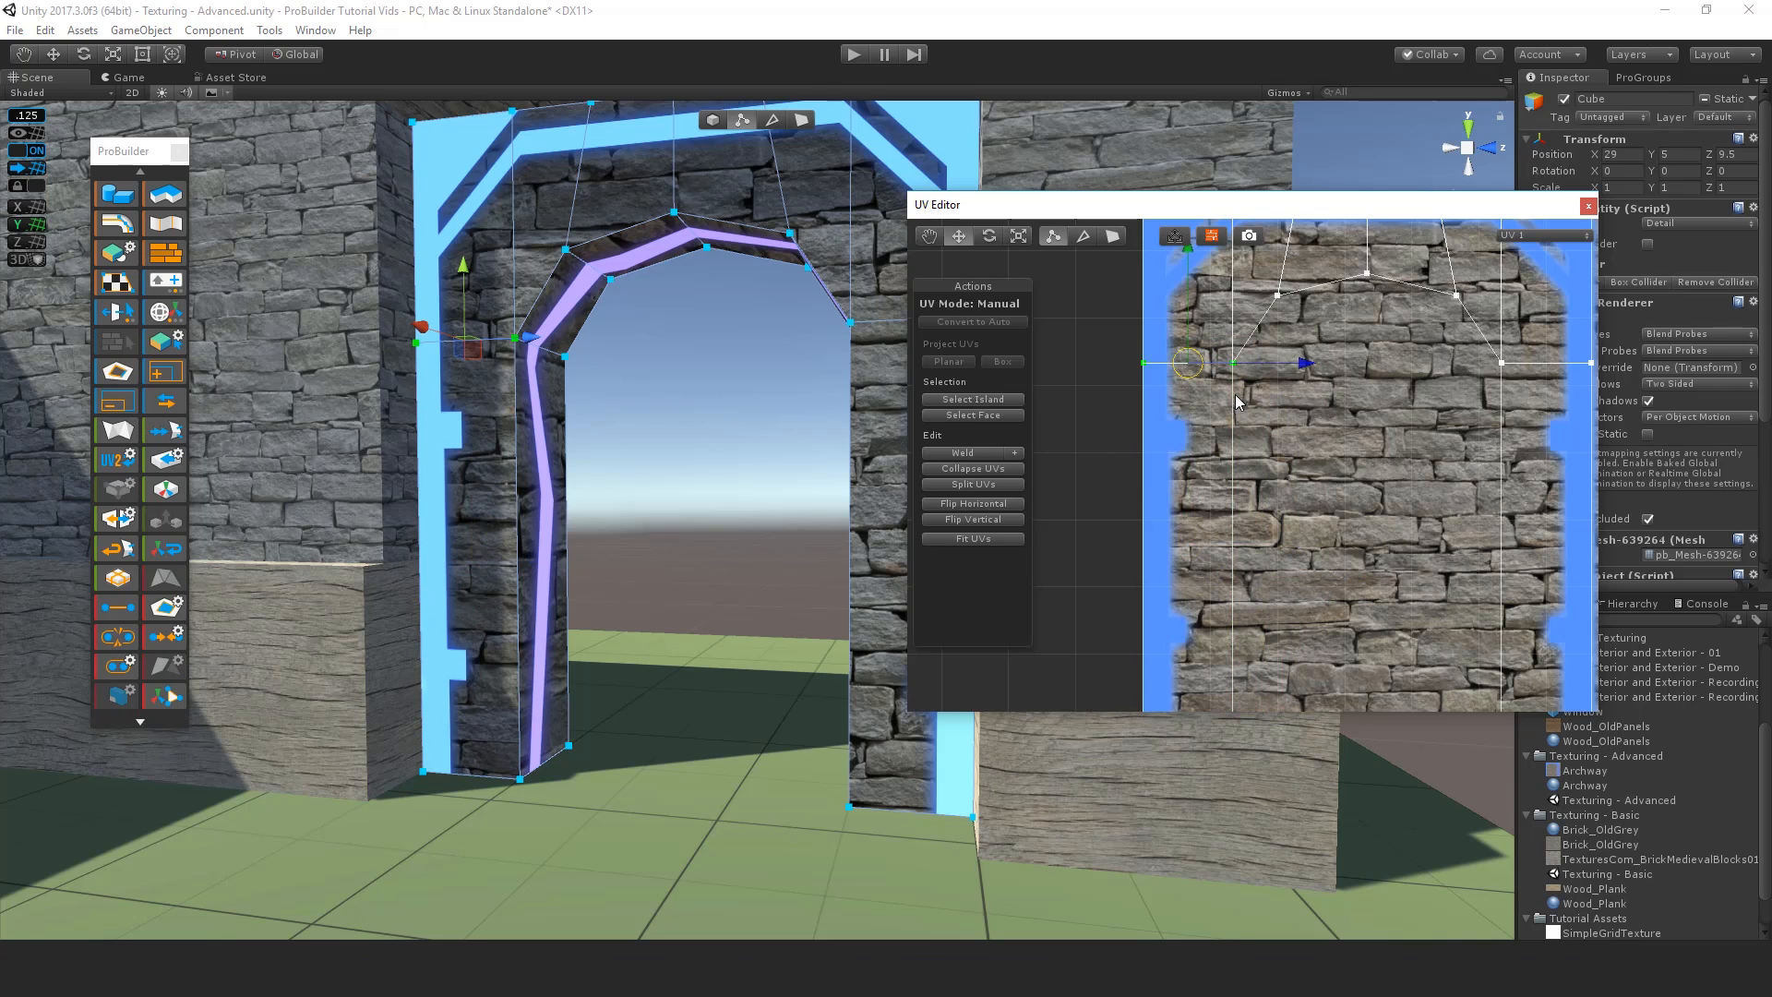
scroll(1205, 515, "up", 5)
middle_click_drag(1217, 408, 1403, 528)
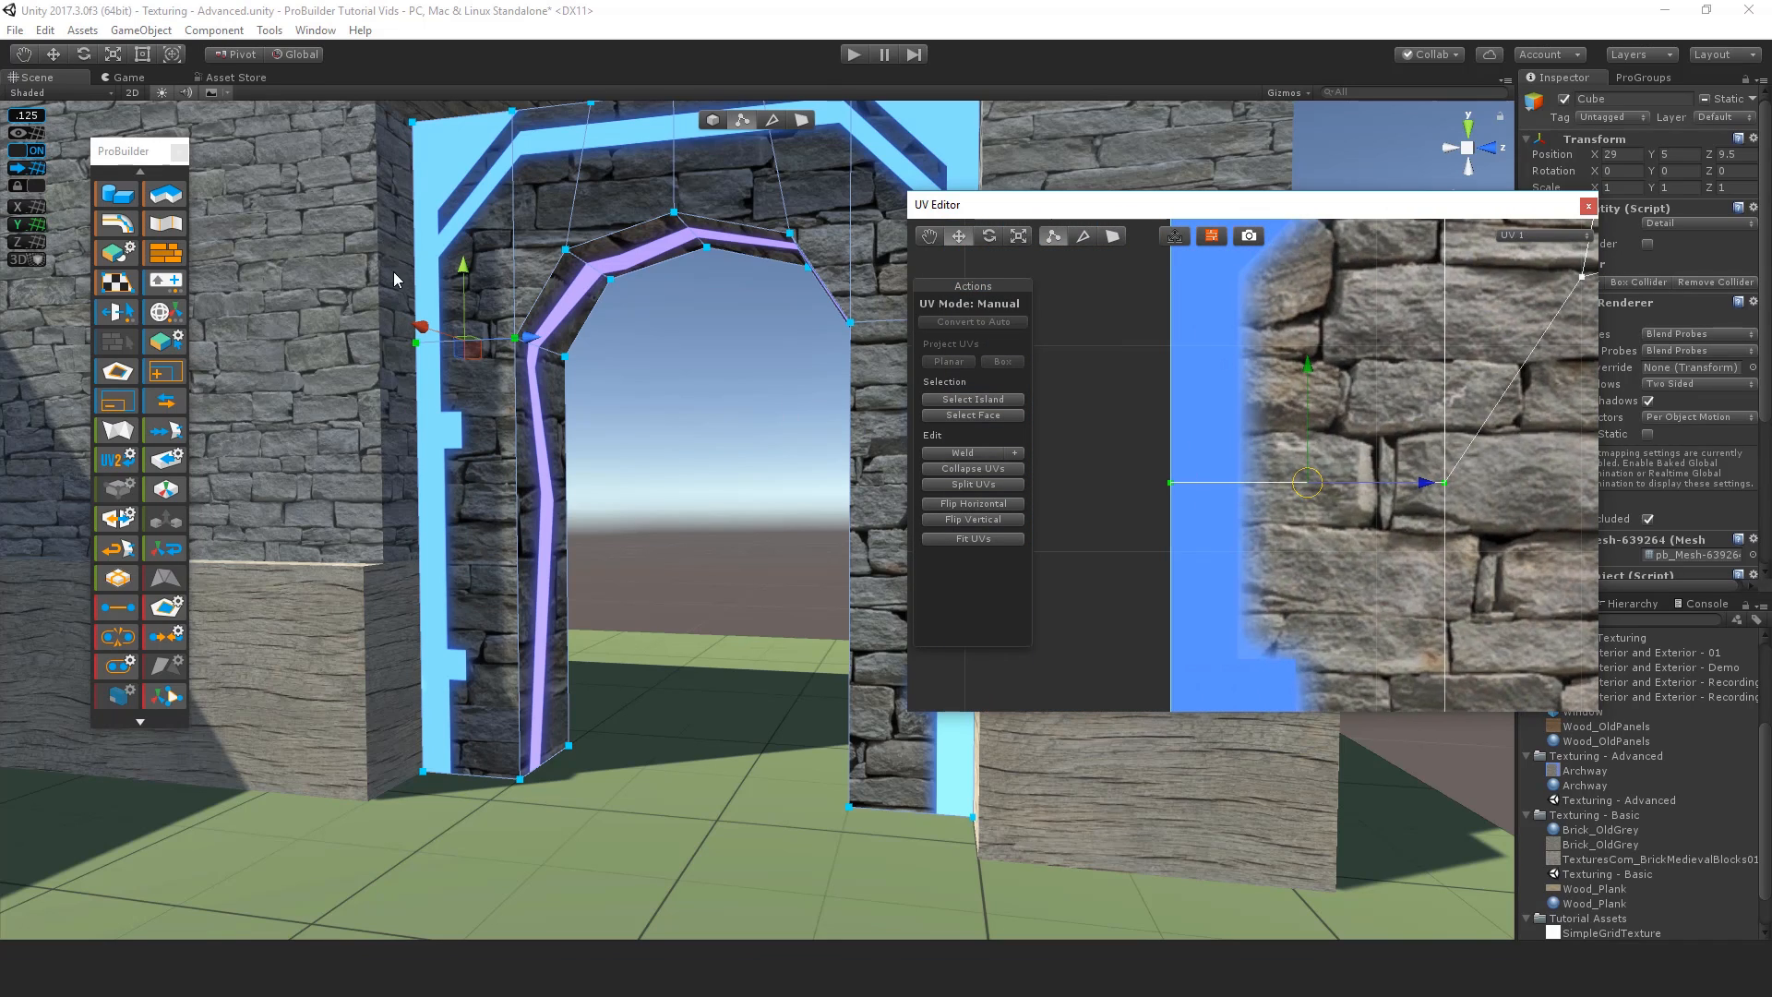
scroll(1255, 540, "down", 2)
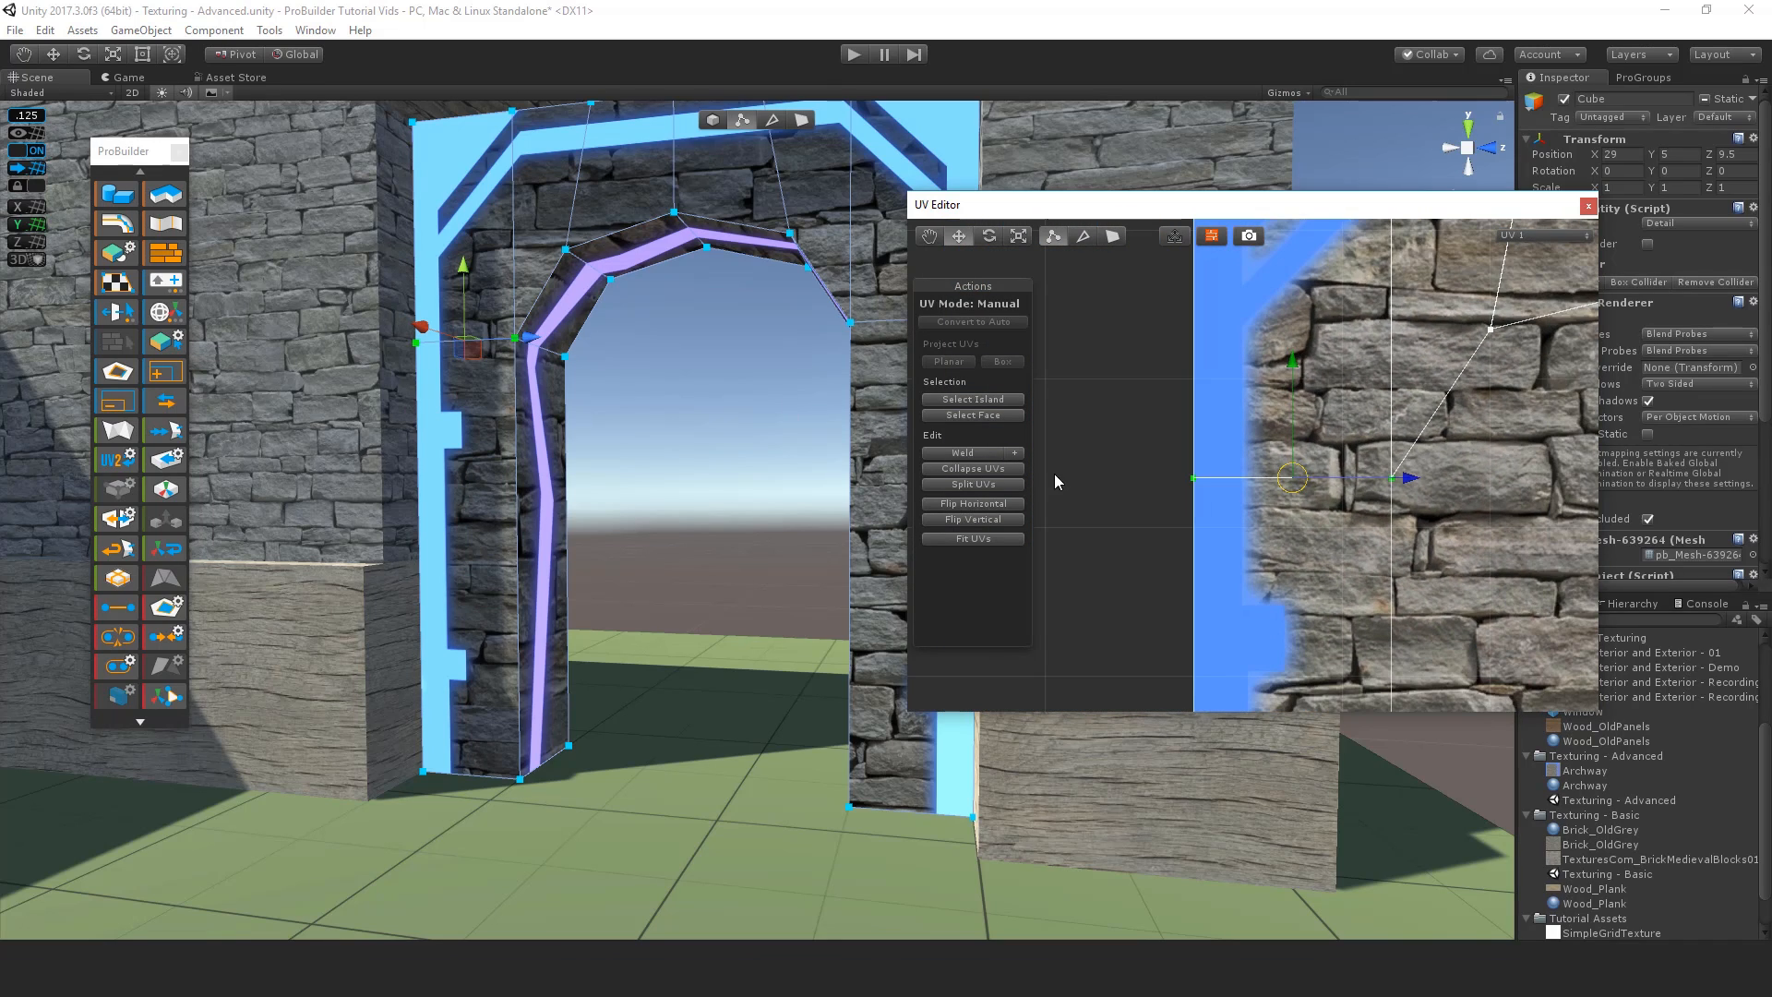
left_click(1014, 453)
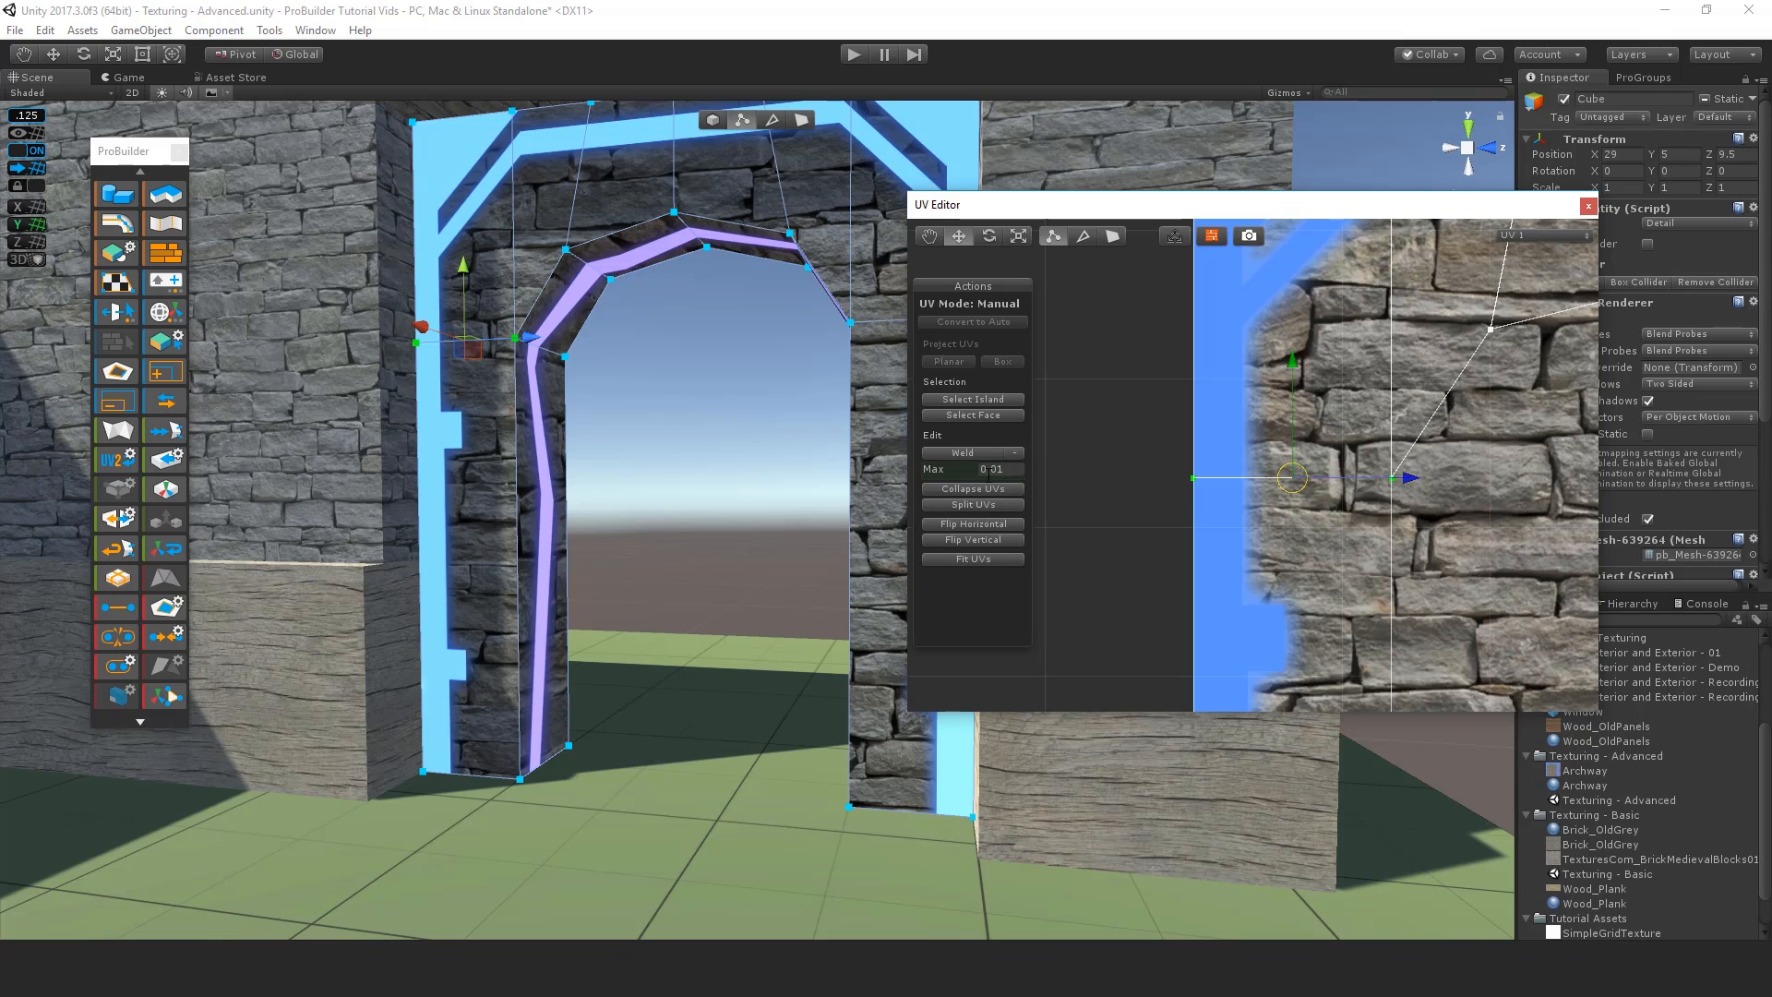
left_click(975, 452)
Step: Move the welded UV vertex at the texture's left edge to test the join, and undo the move
left_click(1195, 480)
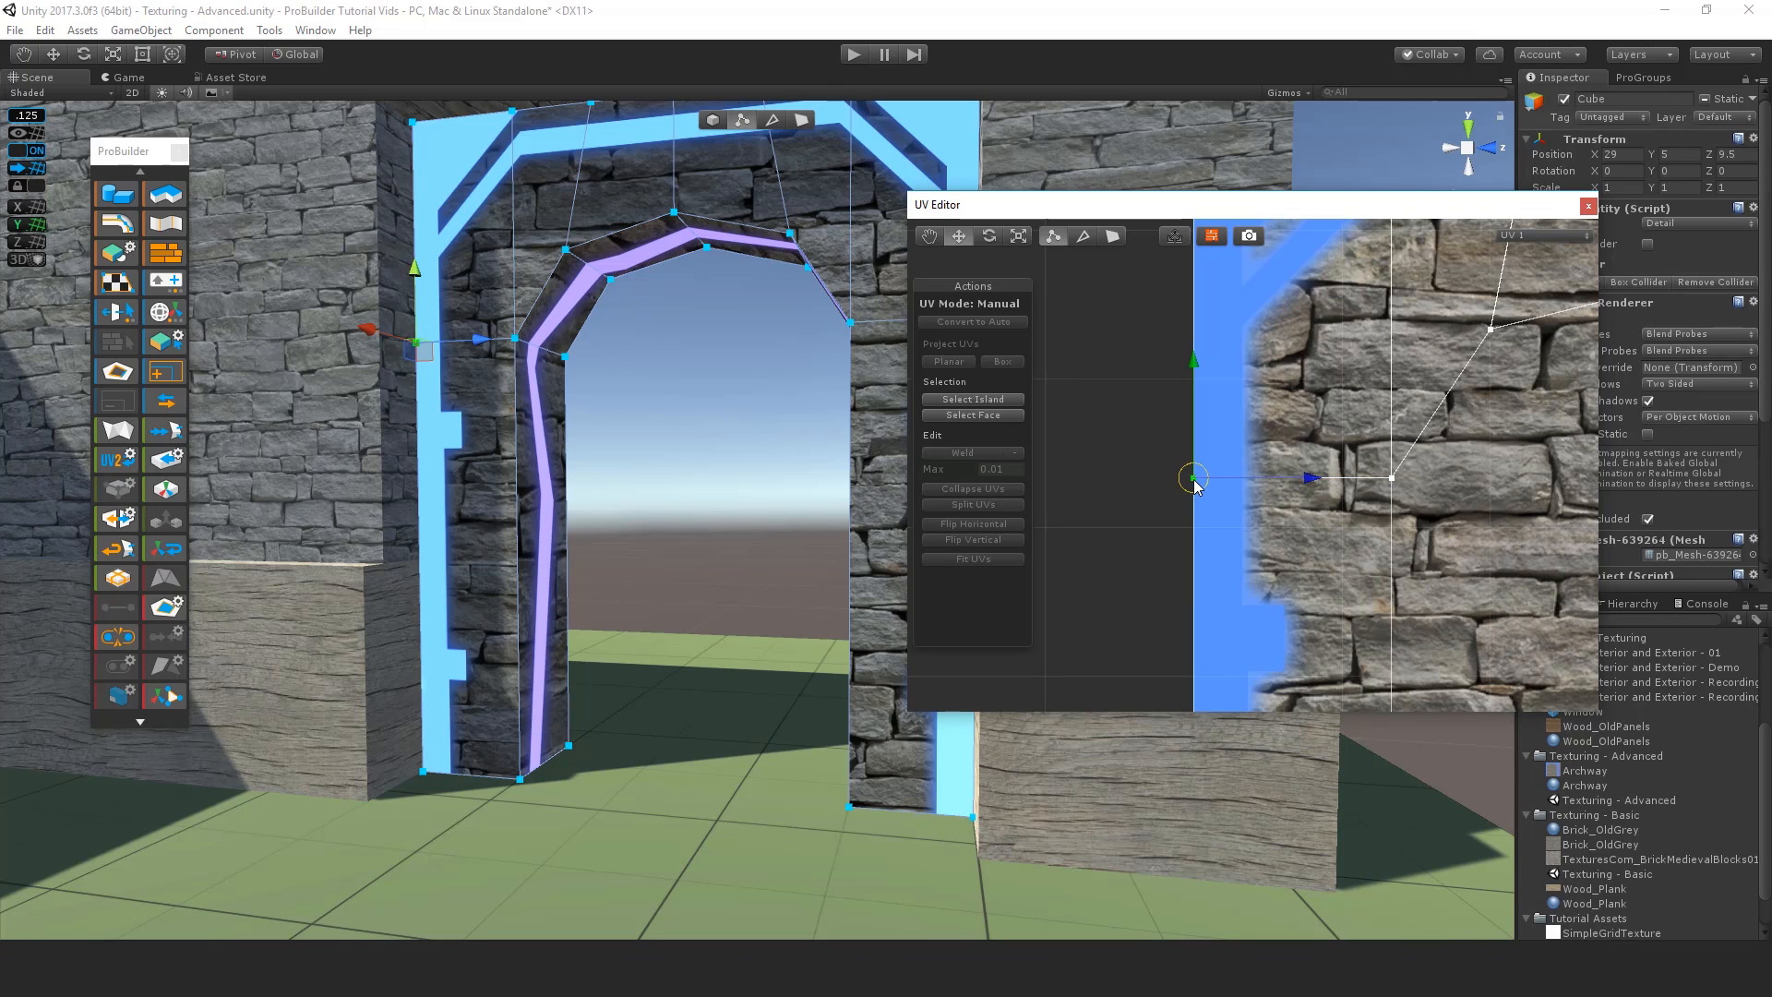
left_click_drag(1190, 491, 1244, 530)
key("ctrl+z")
scroll(1230, 542, "down", 6)
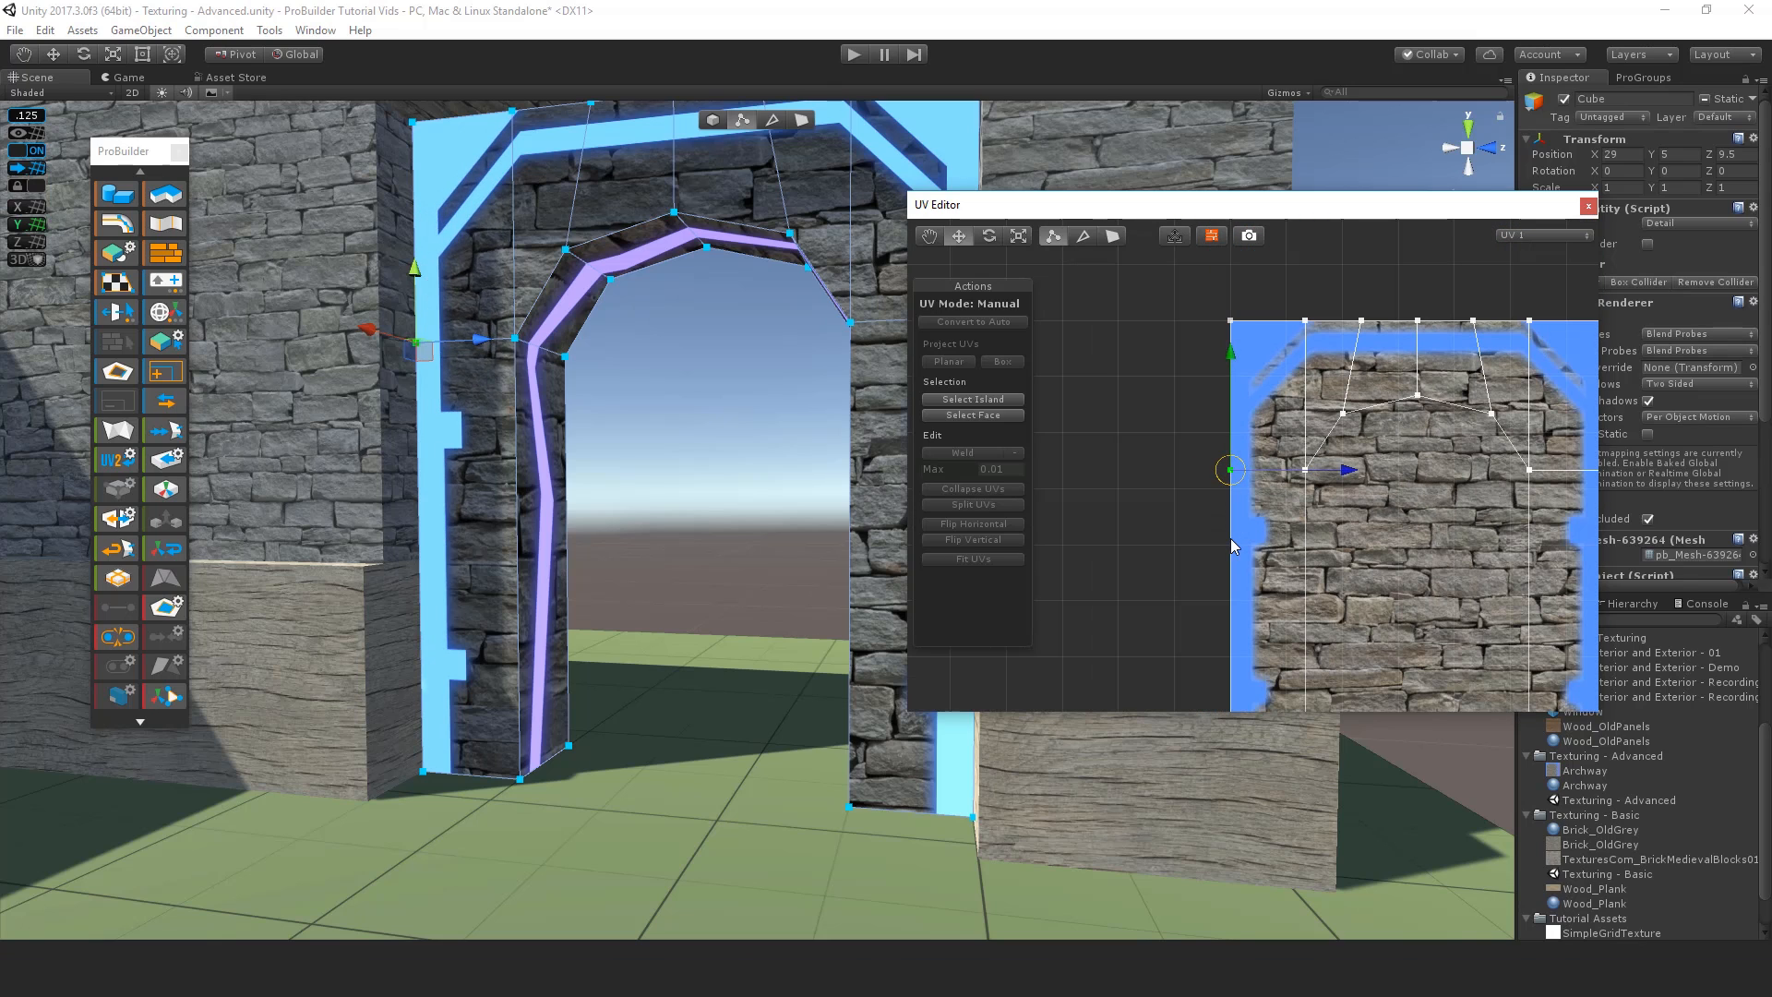
Step: Reselect the arch's left front leg face in face mode and collapse the Weld options
left_click(1114, 237)
left_click(1244, 565)
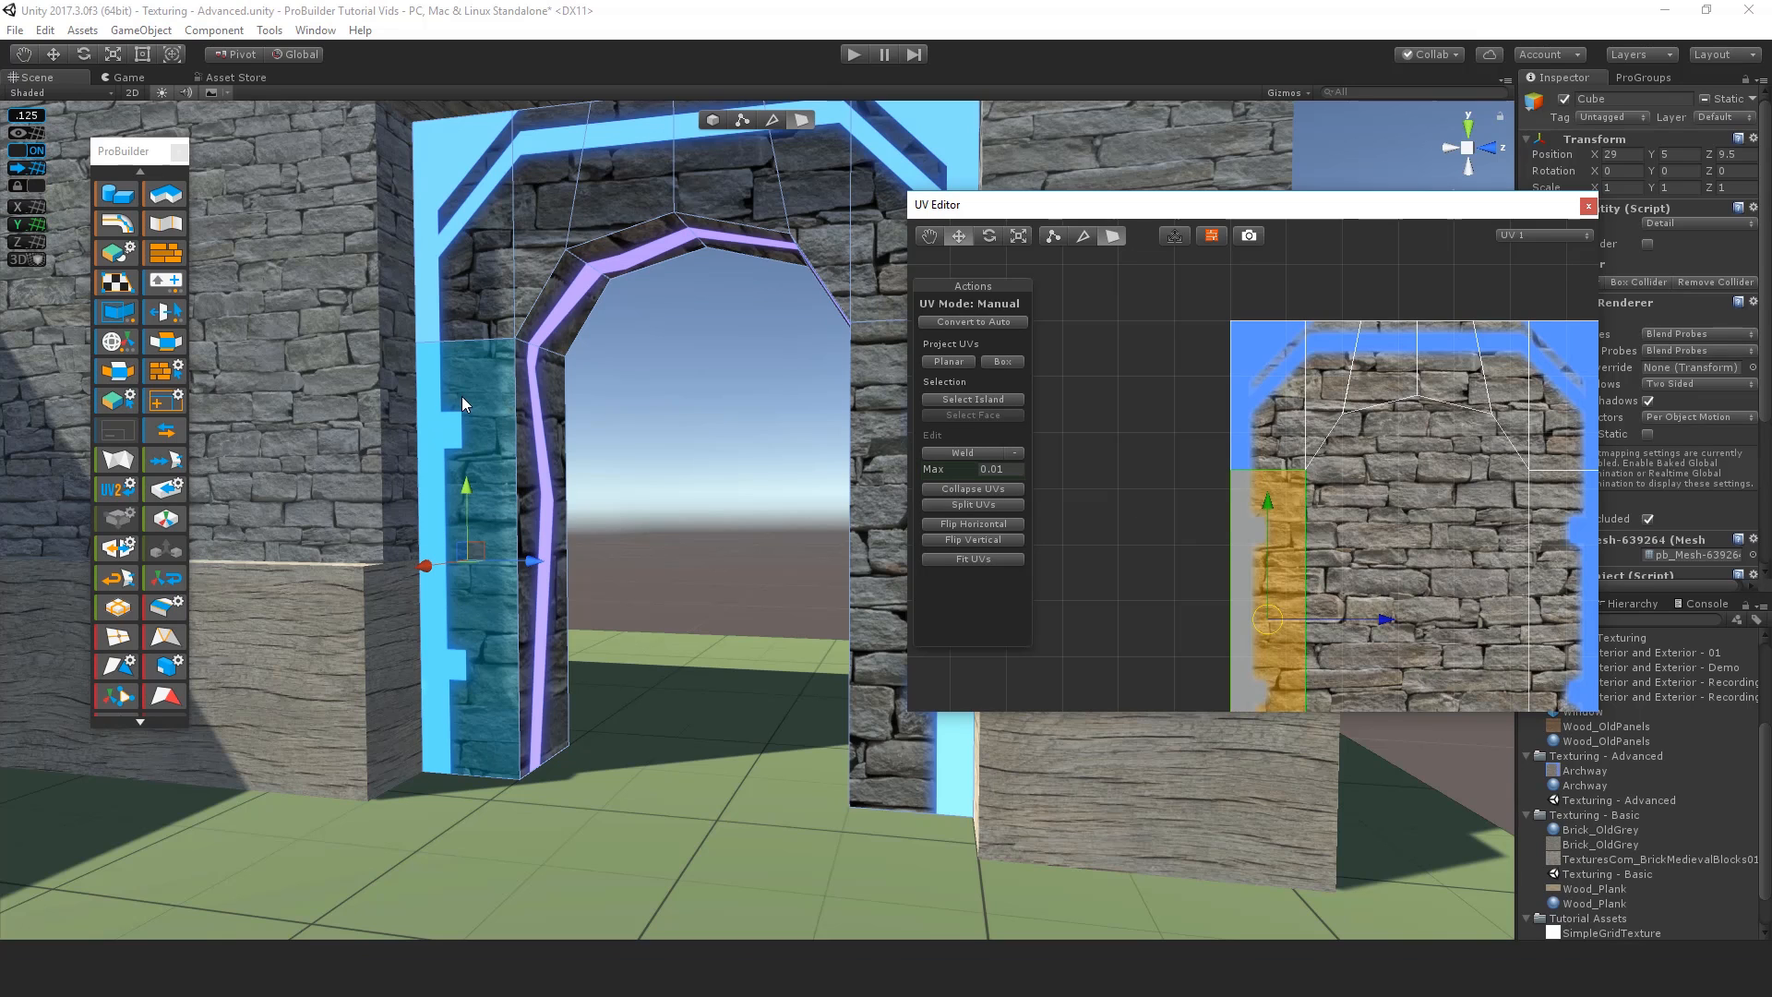
scroll(1345, 517, "up", 3)
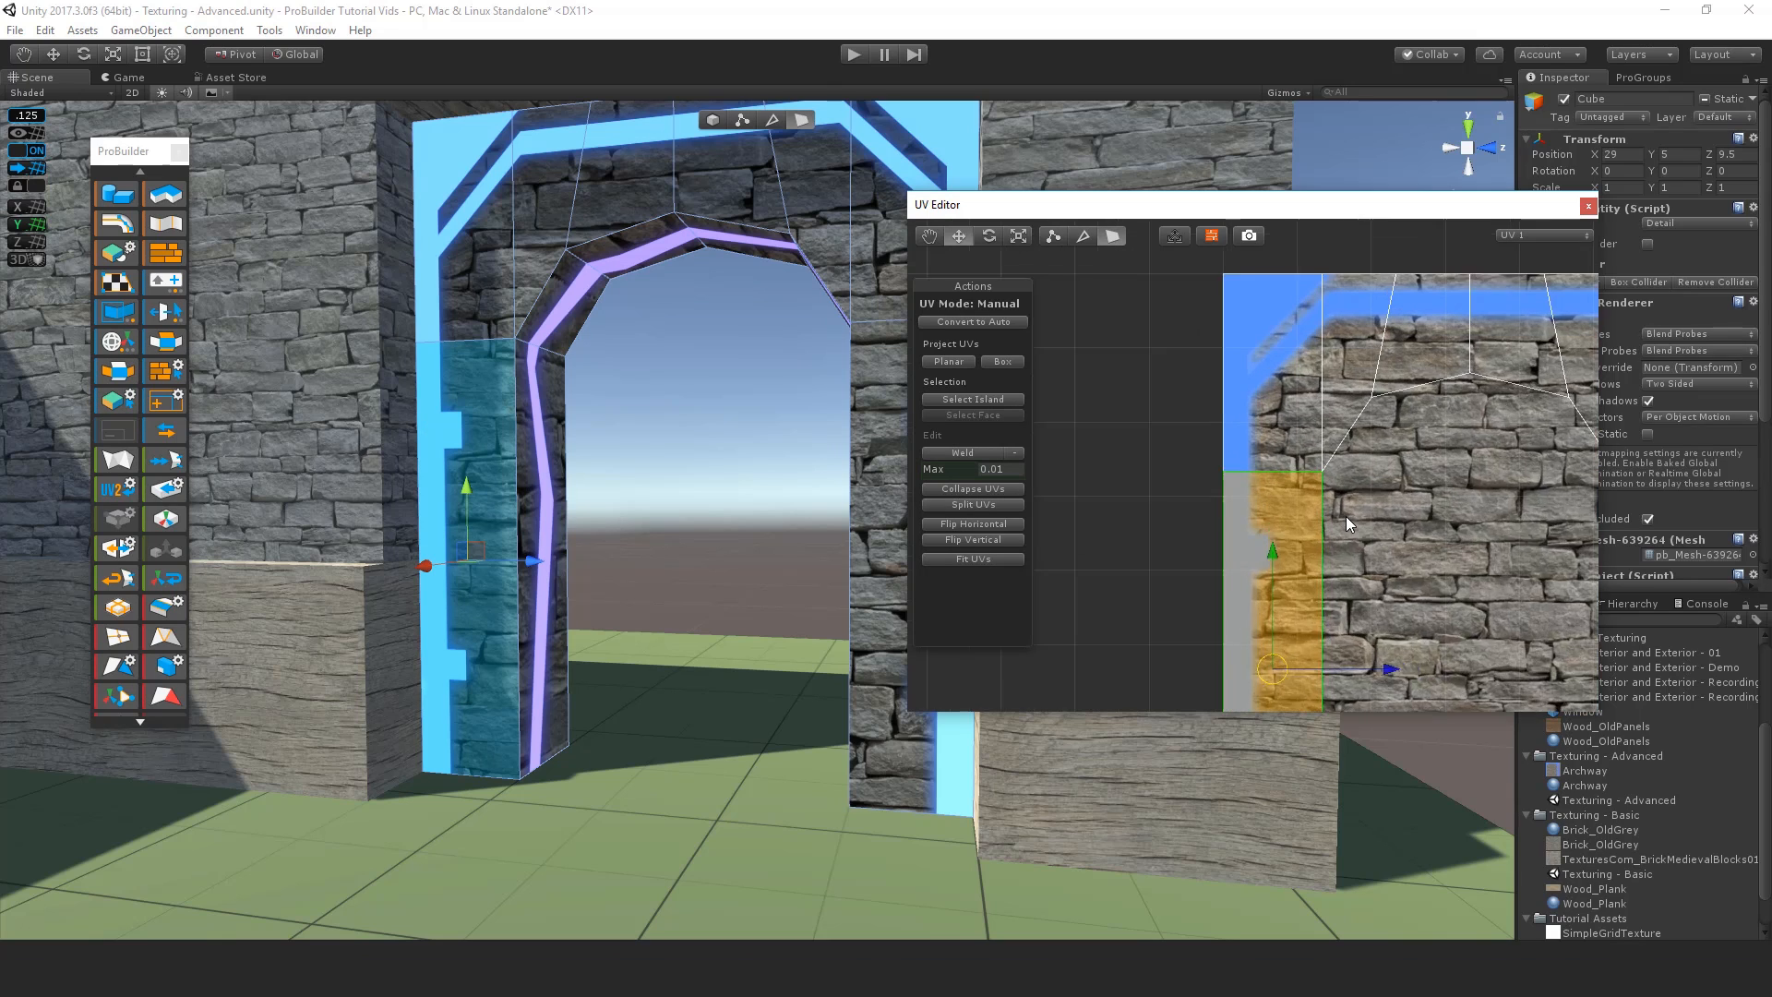
left_click(1016, 453)
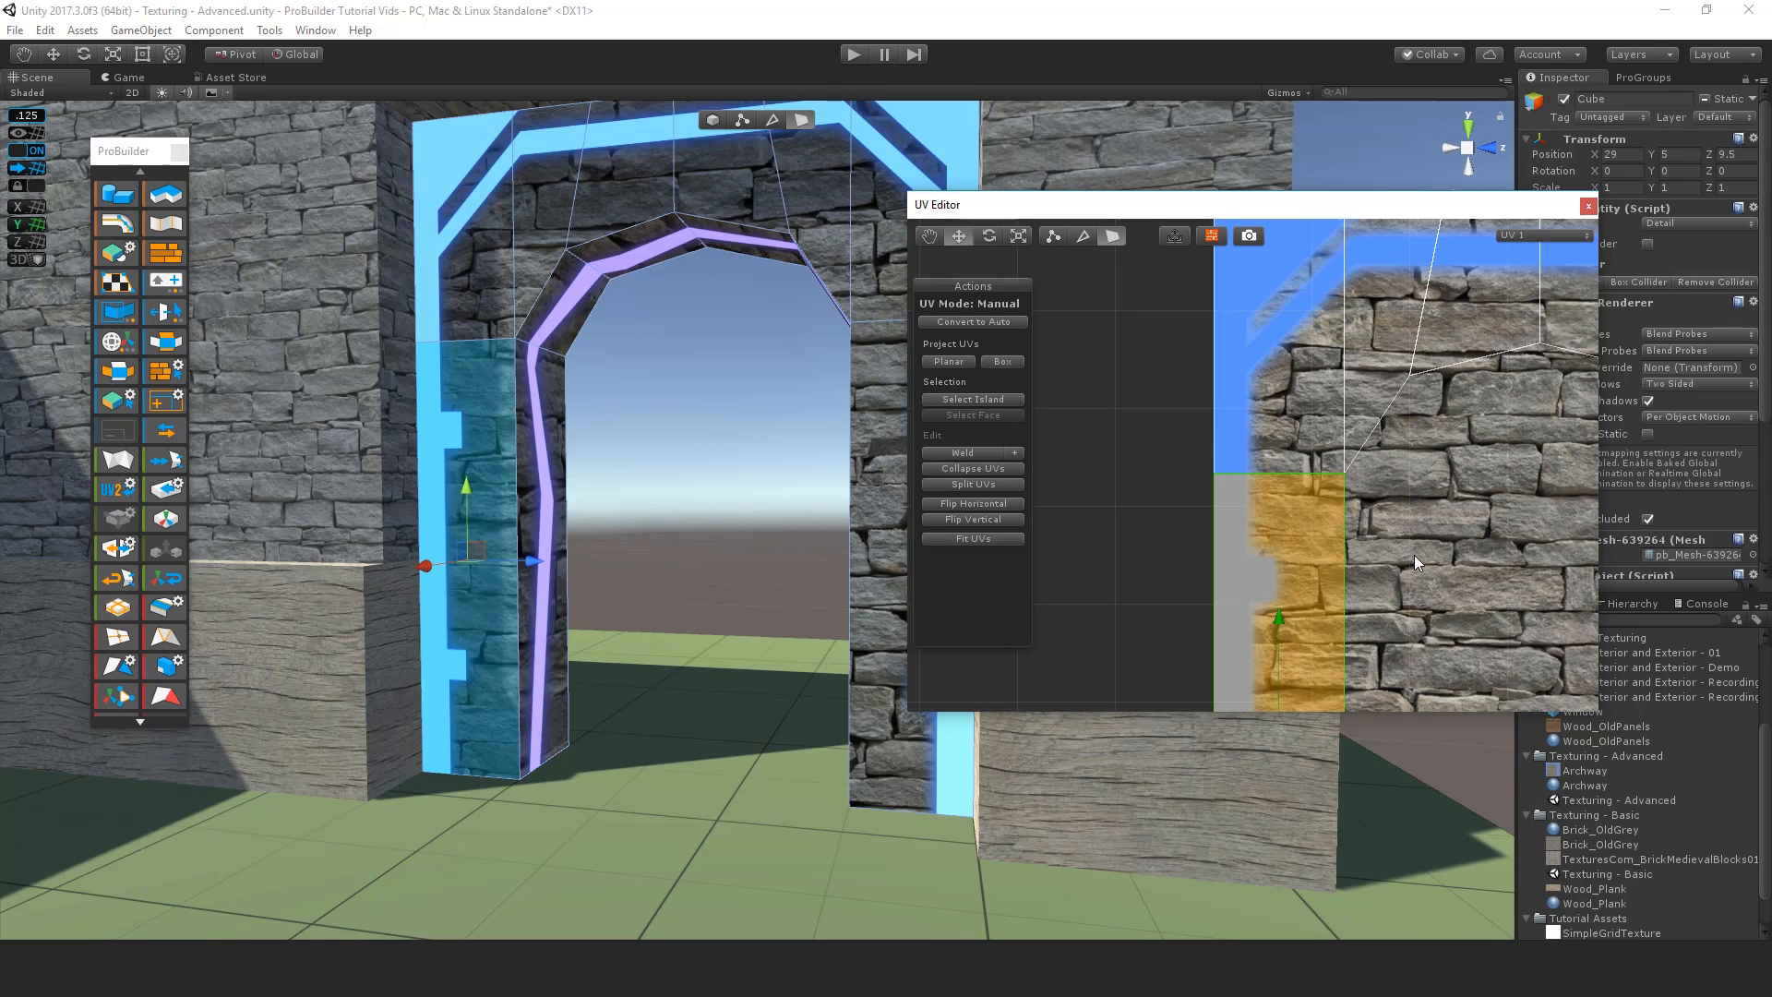
middle_click_drag(1408, 553, 1348, 446)
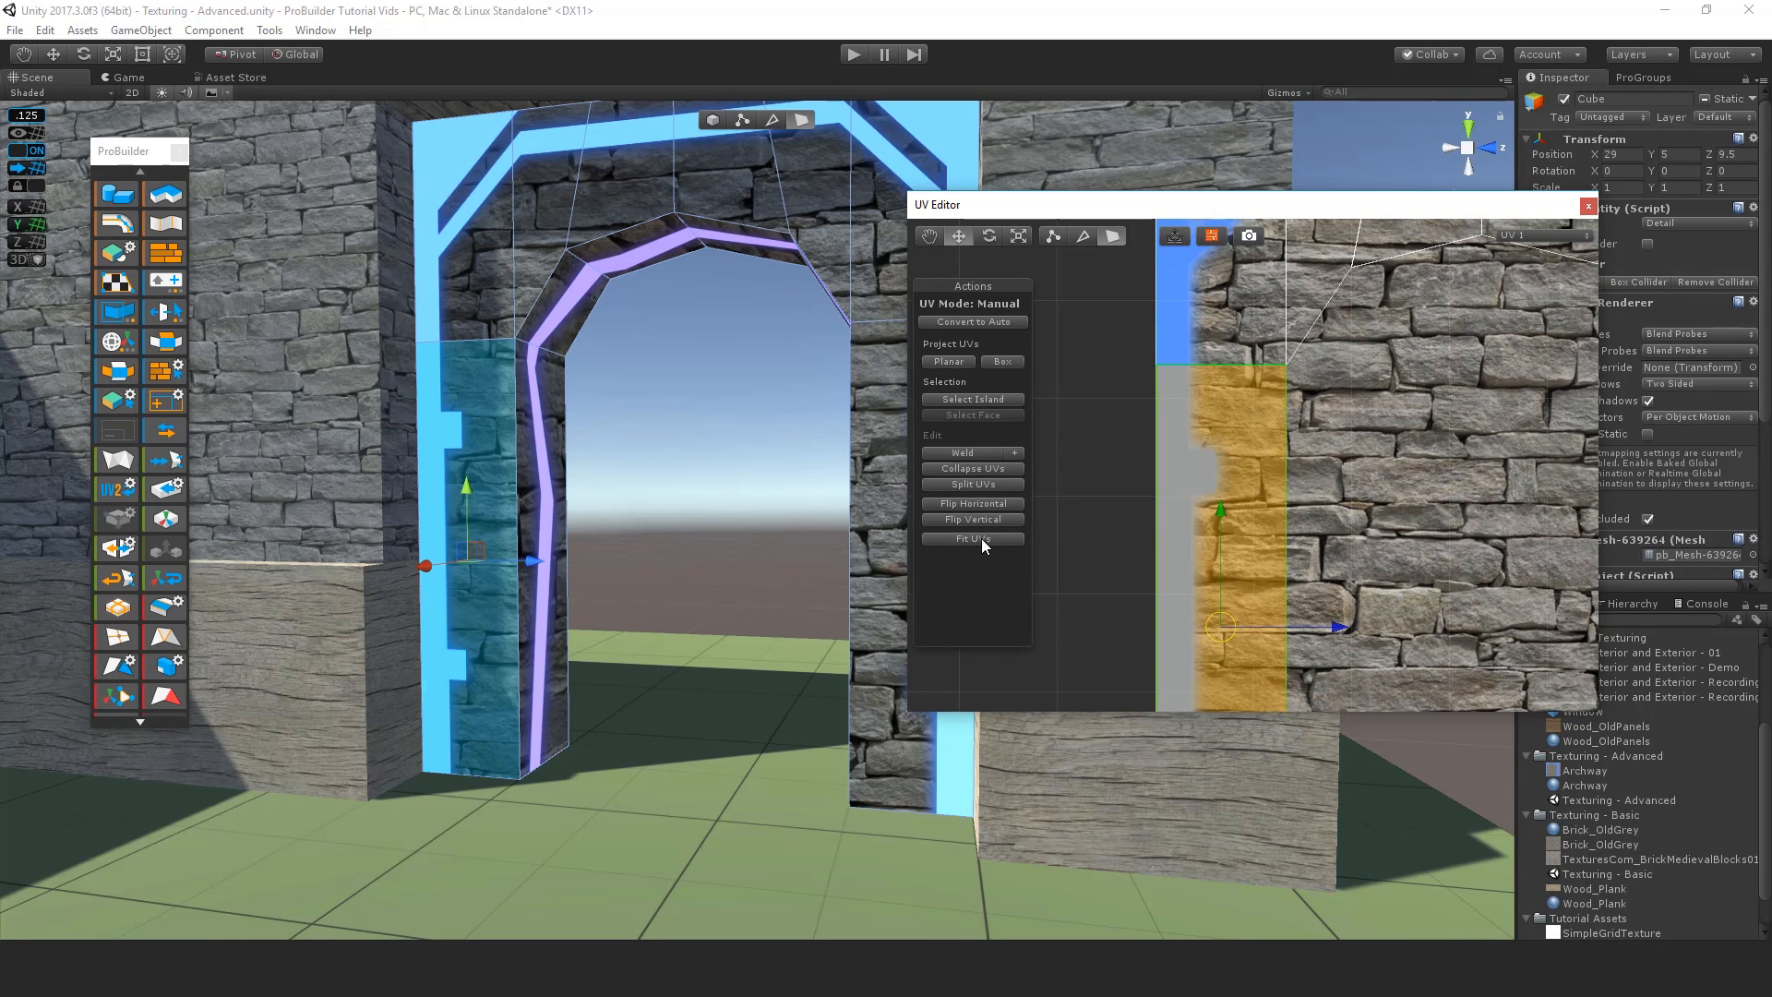
left_click(978, 397)
scroll(1259, 460, "down", 5)
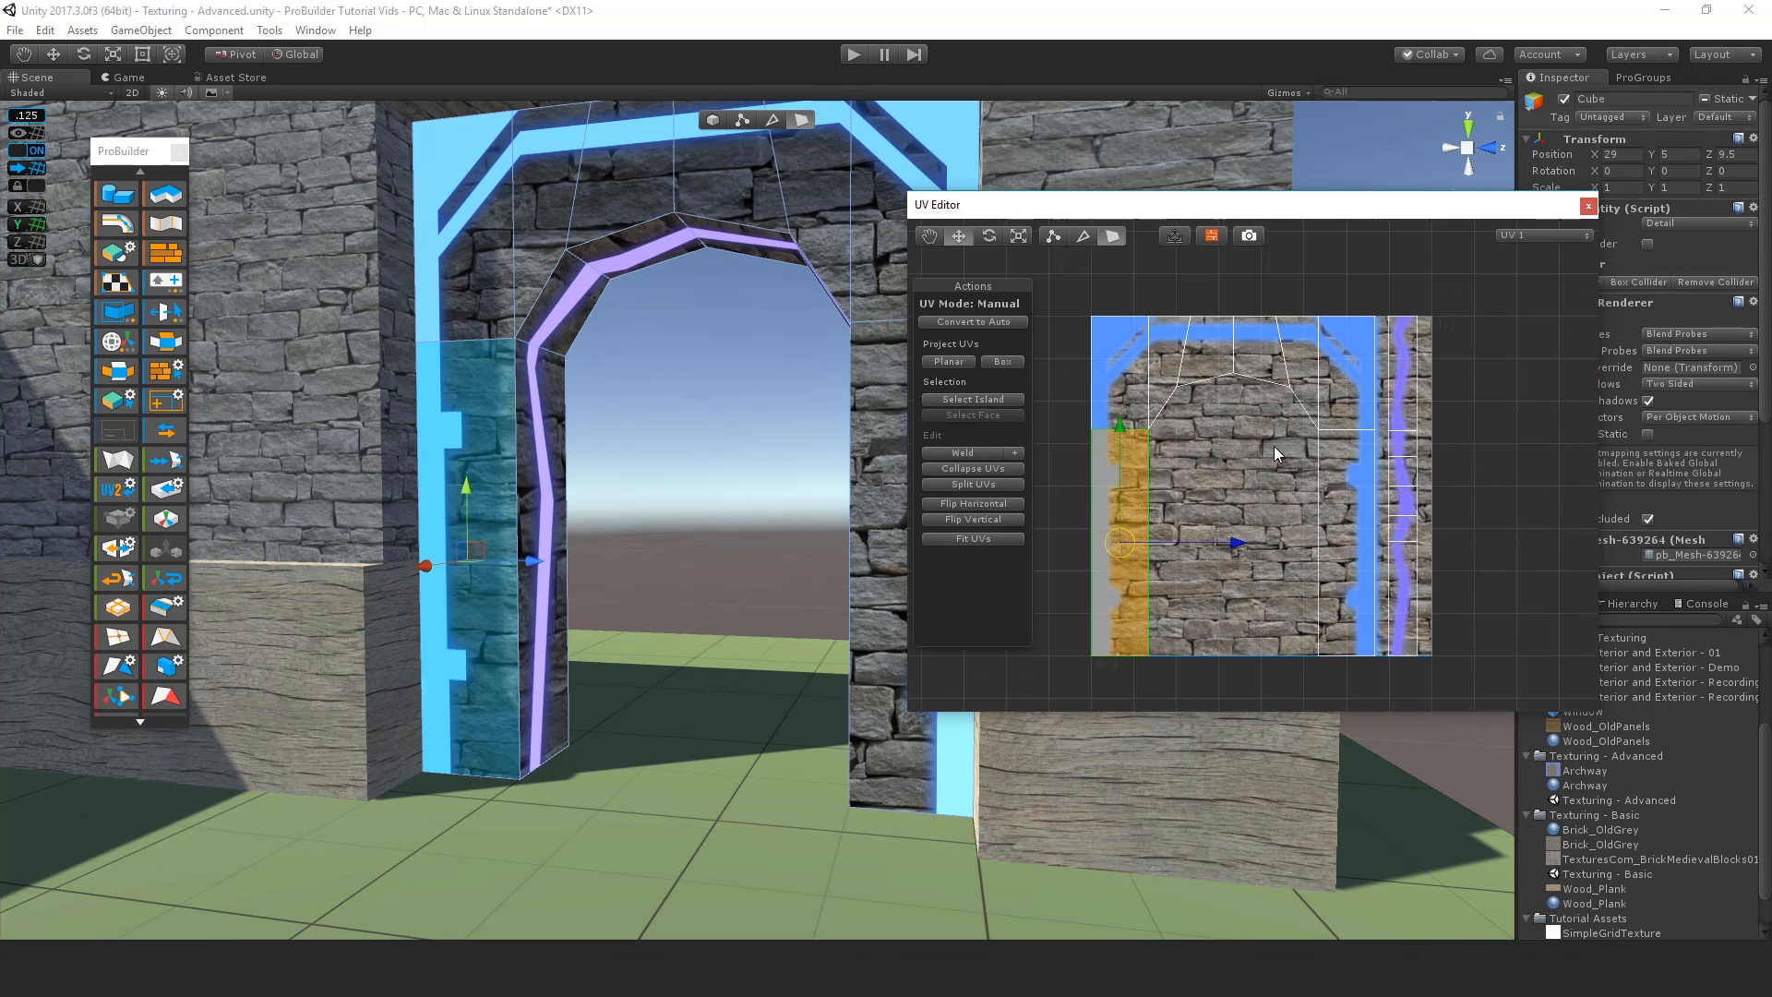
Step: Select the whole front UV island from the upper left corner face, move it across the texture, and undo the move
left_click(1351, 388)
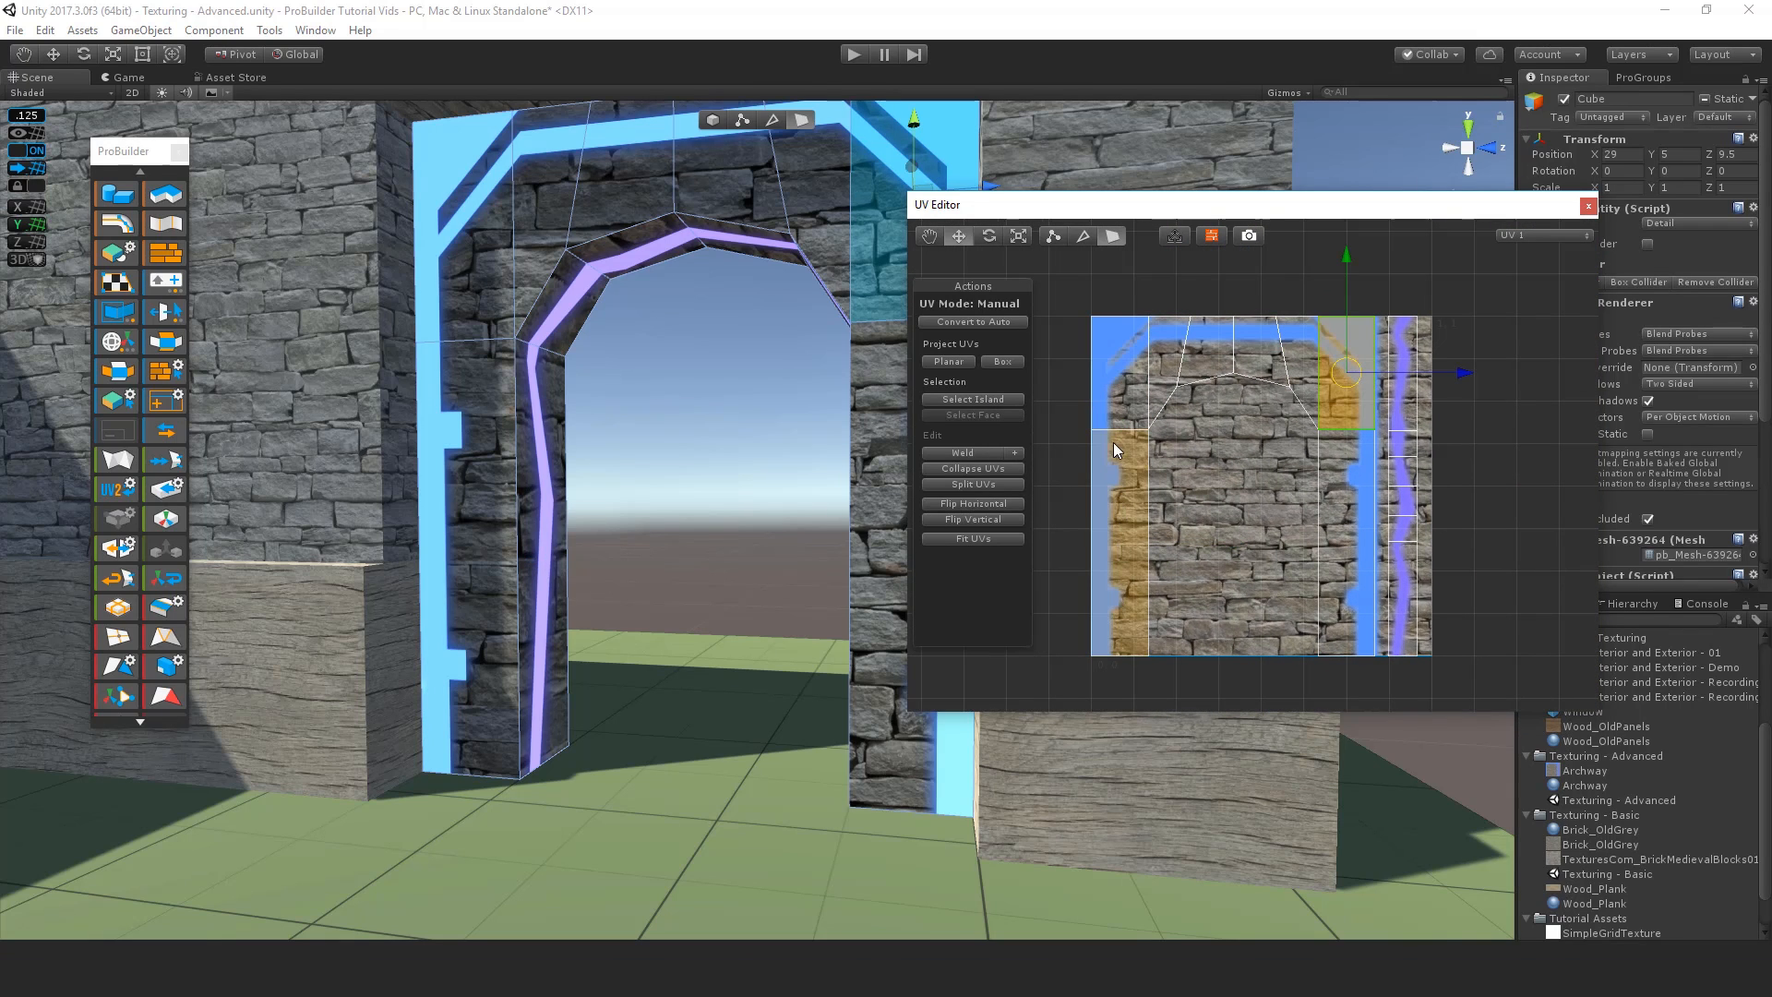
left_click(1127, 410)
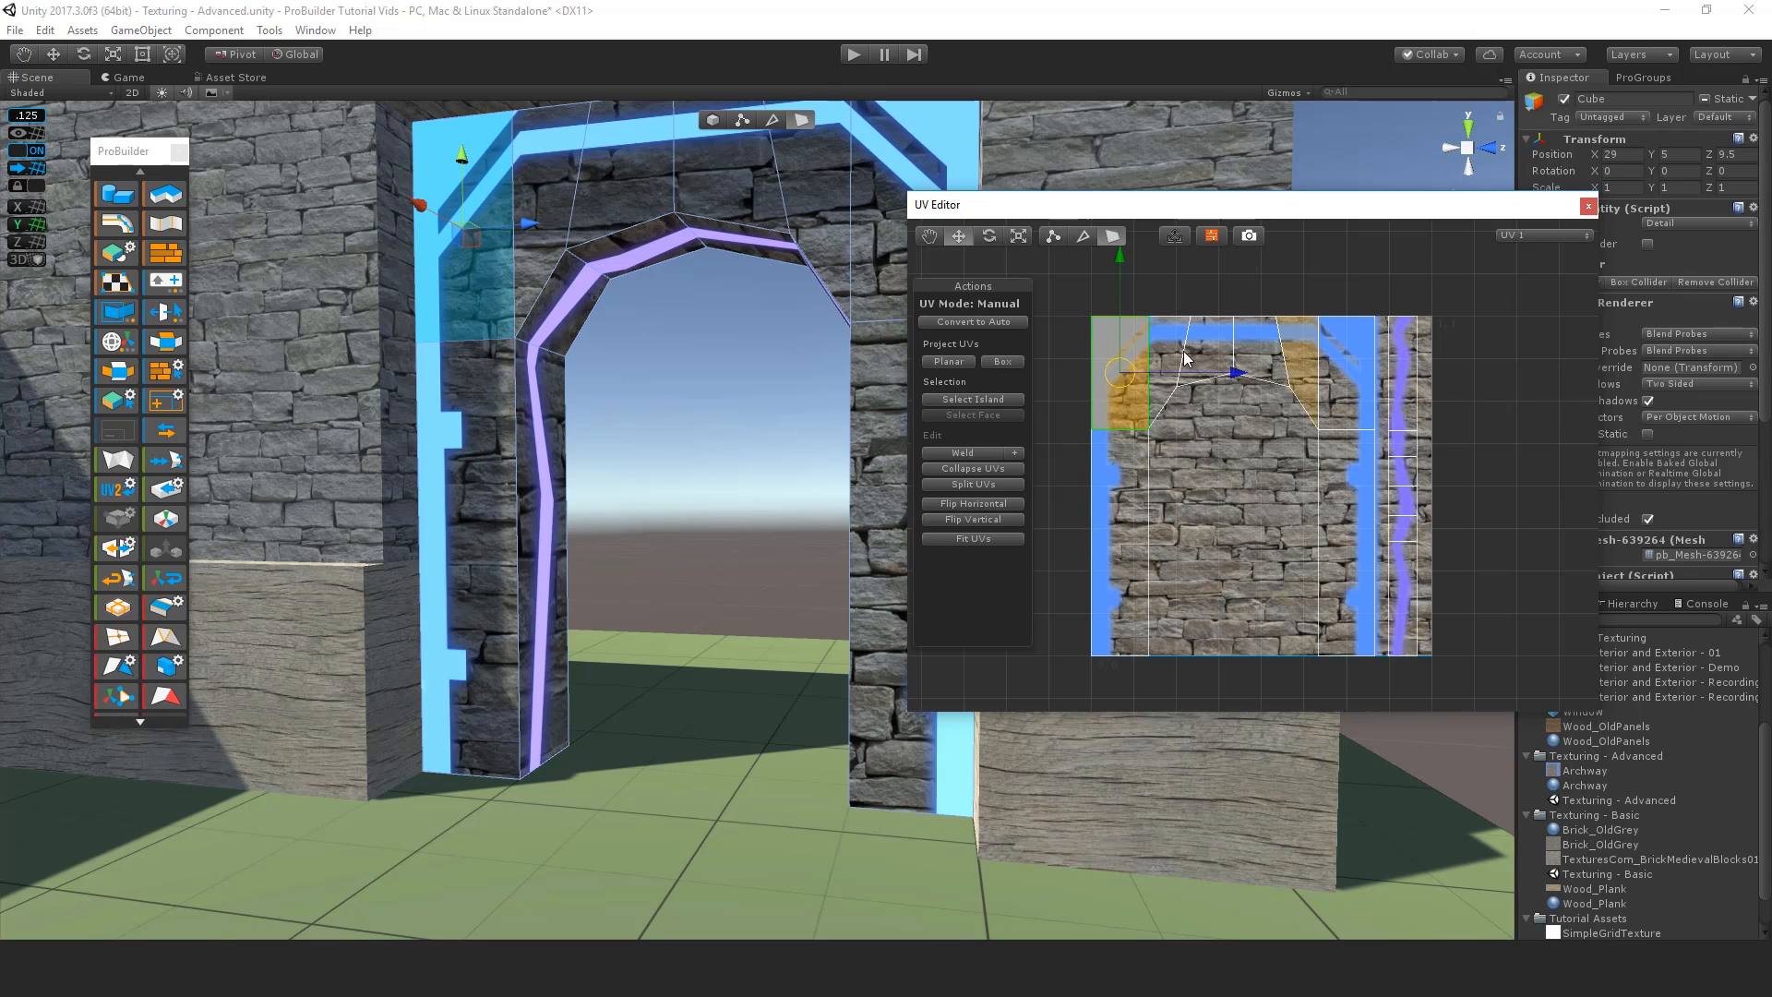
left_click(960, 400)
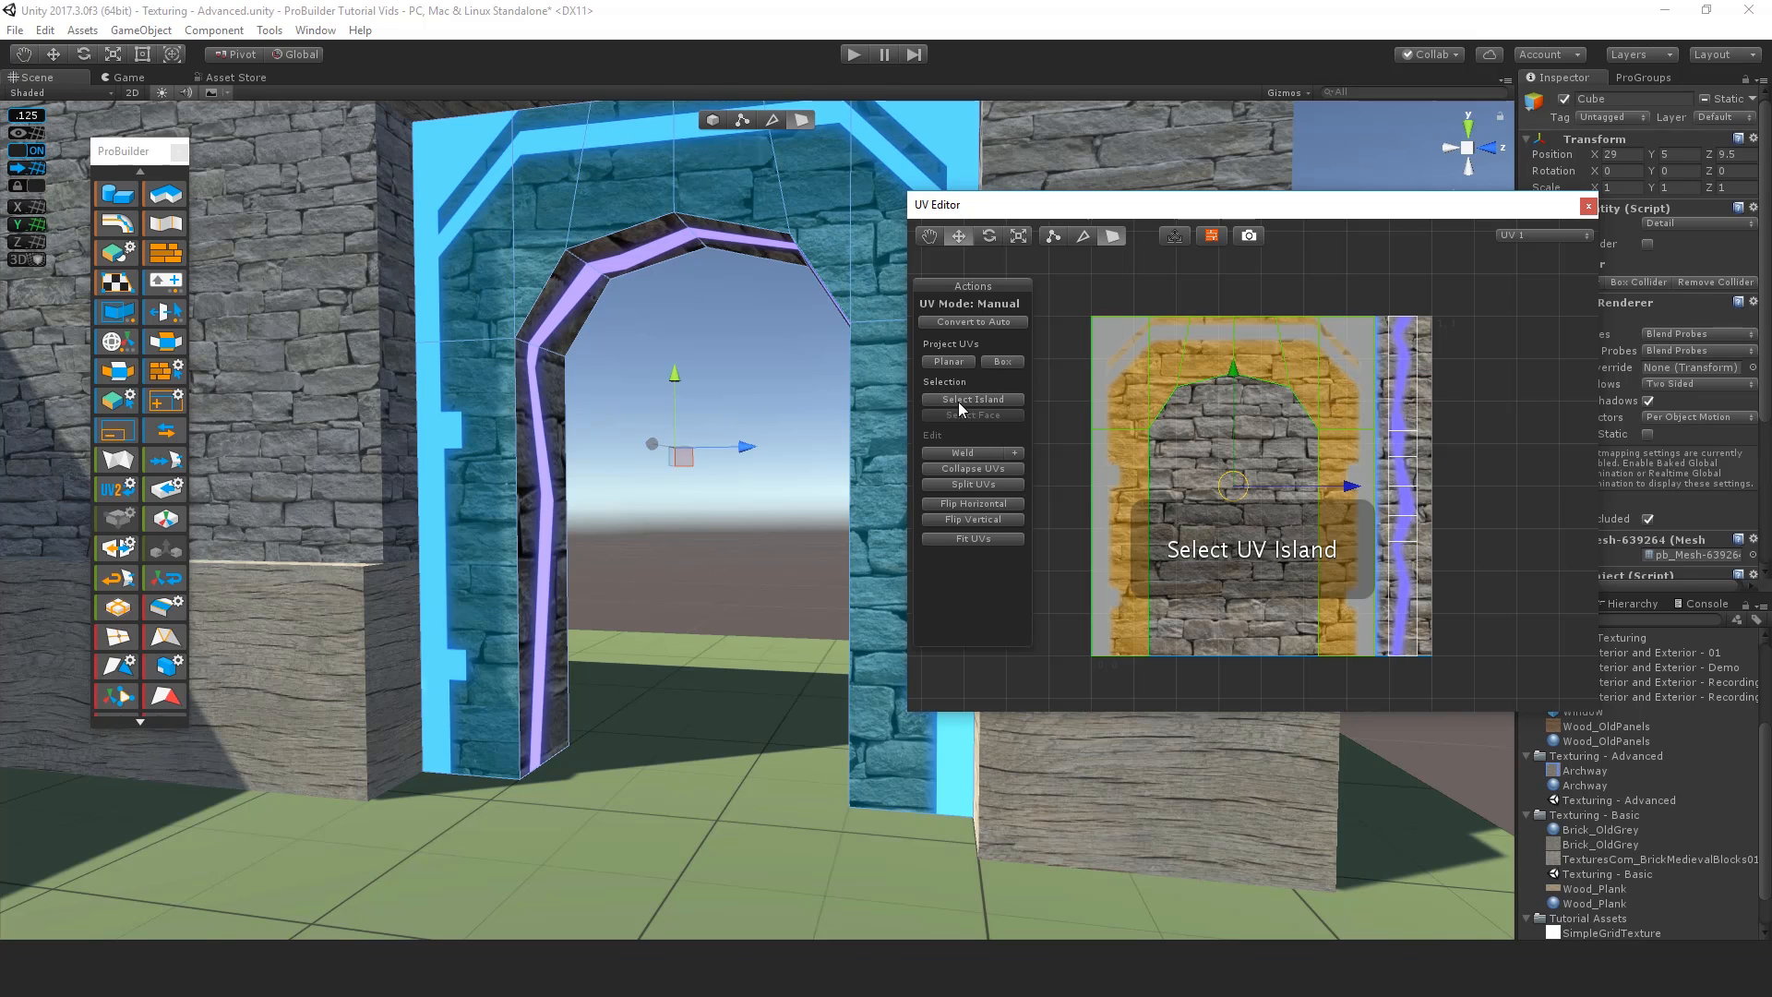
left_click_drag(1272, 550, 1289, 515)
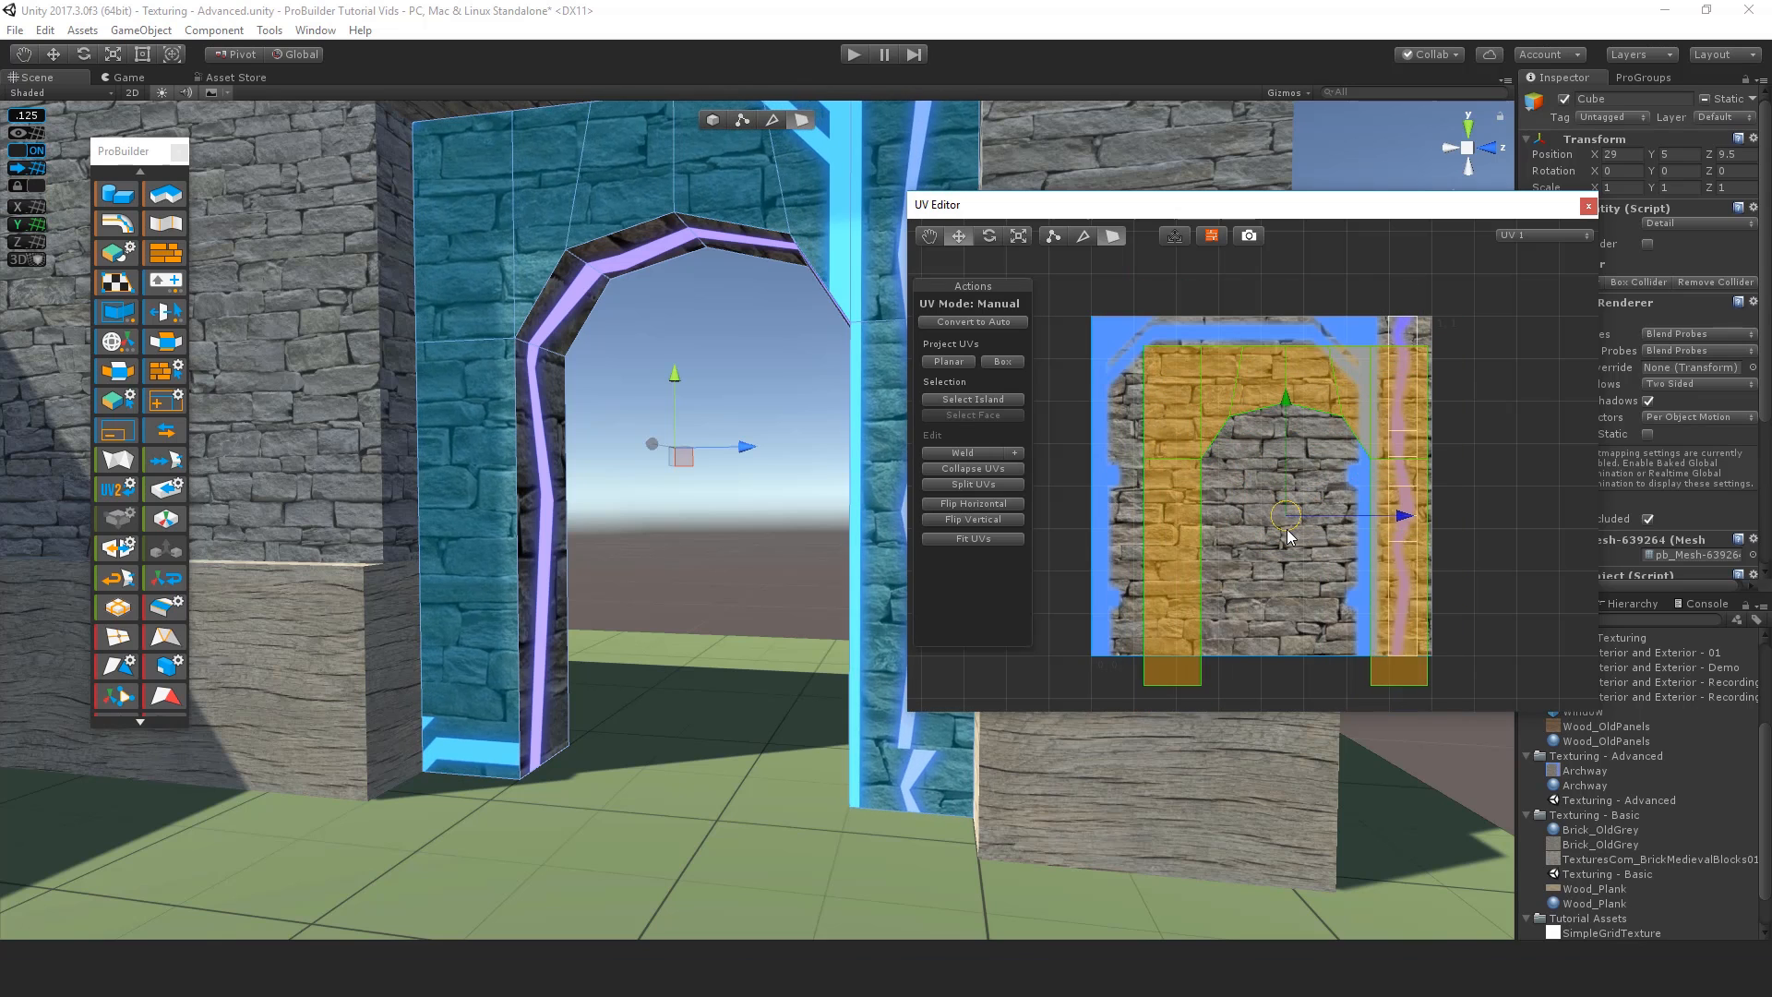
key("ctrl+z")
Step: Select a face at the top of the arch's front and extend the selection to its entire UV island
left_click(1410, 364)
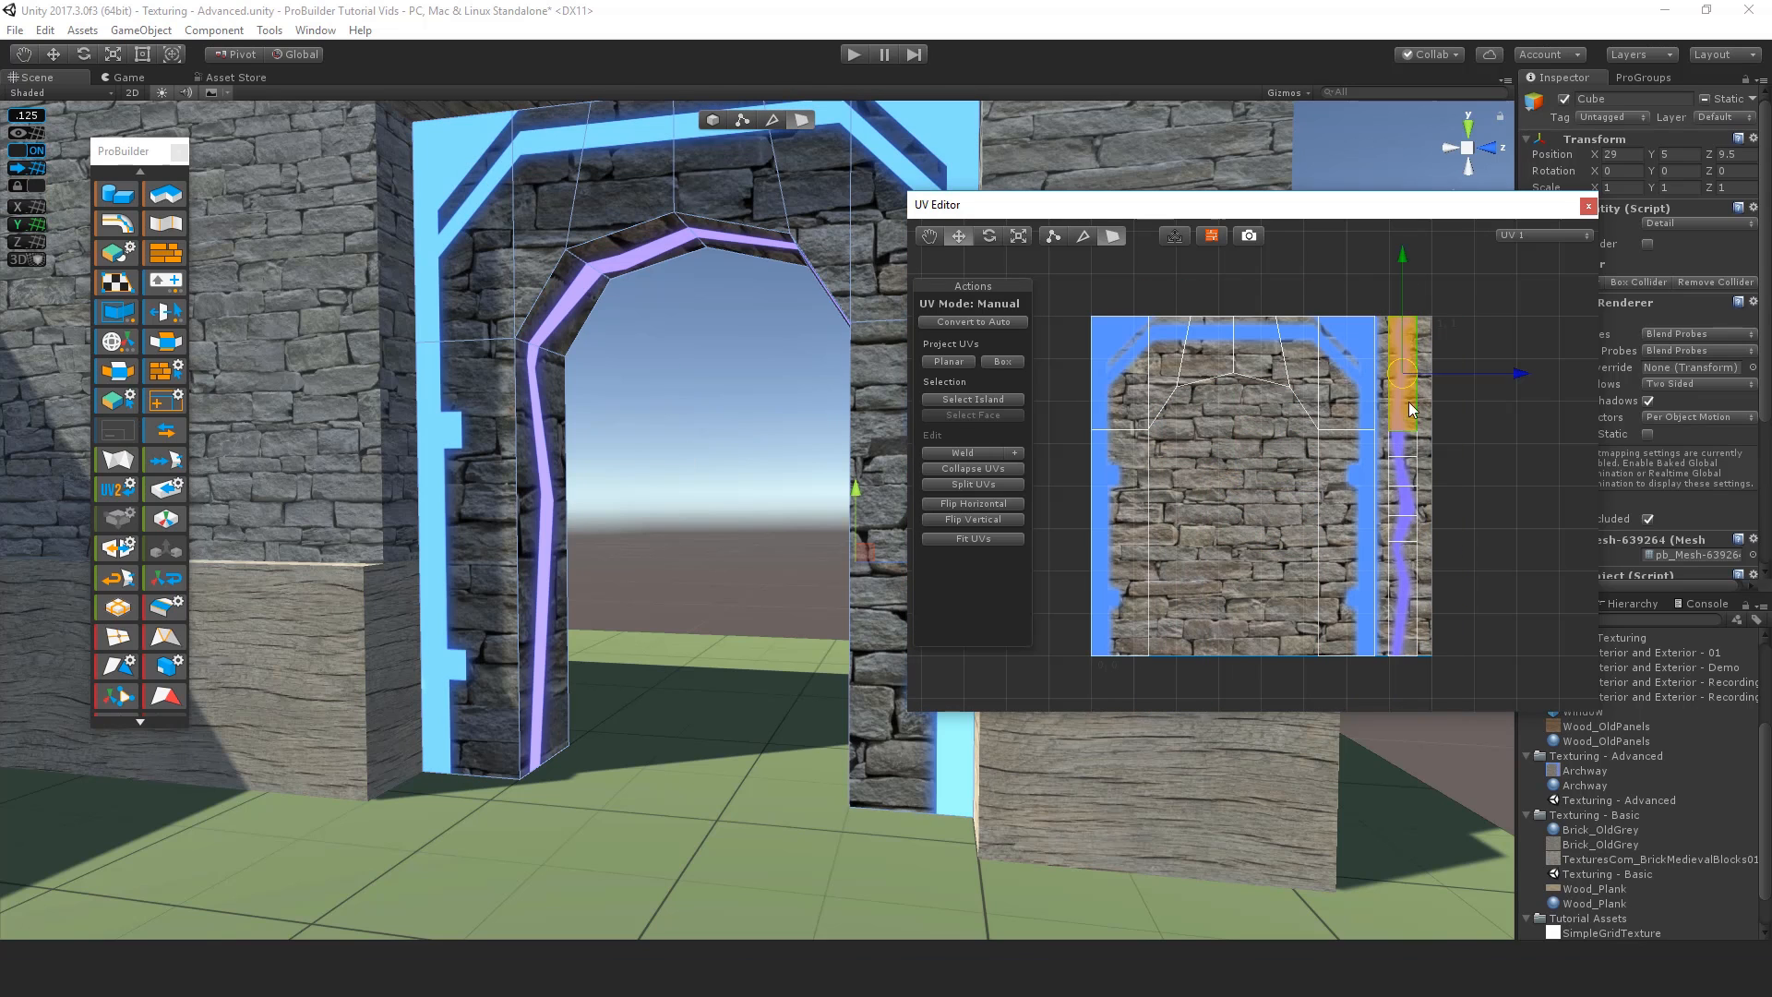
left_click(1300, 334)
left_click(956, 400)
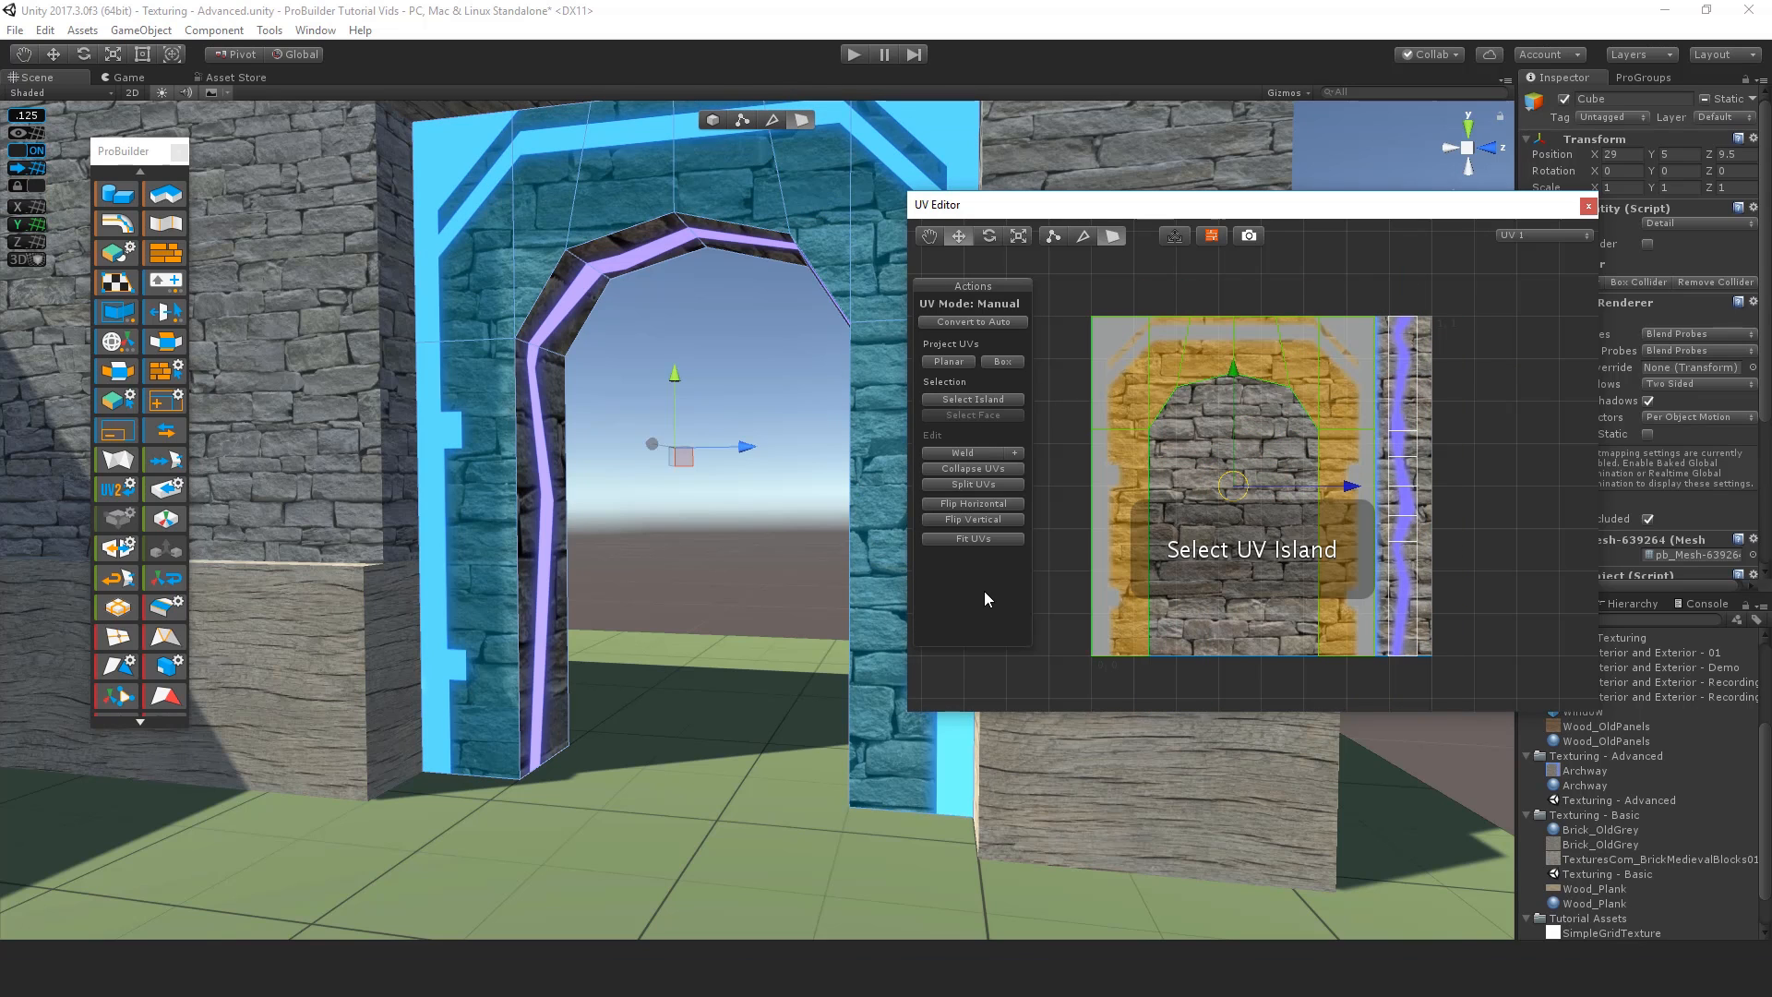
Step: Extend the upper left UV vertex to its face, and the top middle vertex to its adjoining faces and the whole island
left_click(1051, 237)
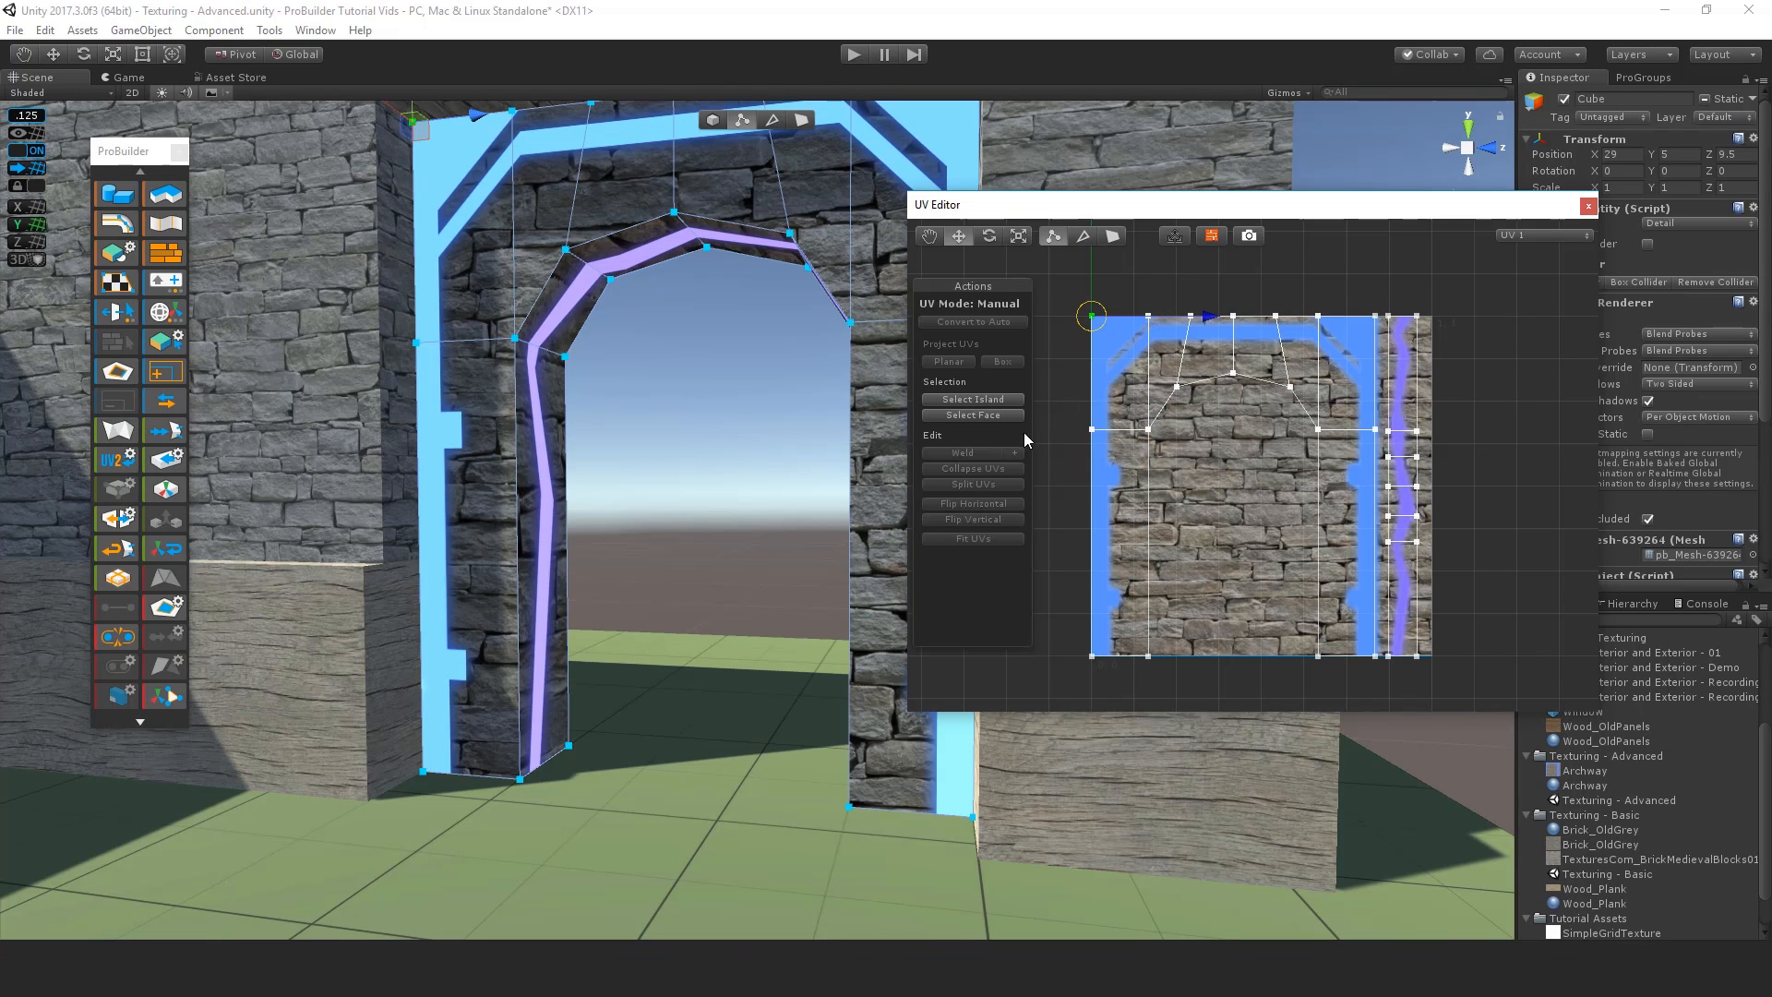
left_click(1005, 417)
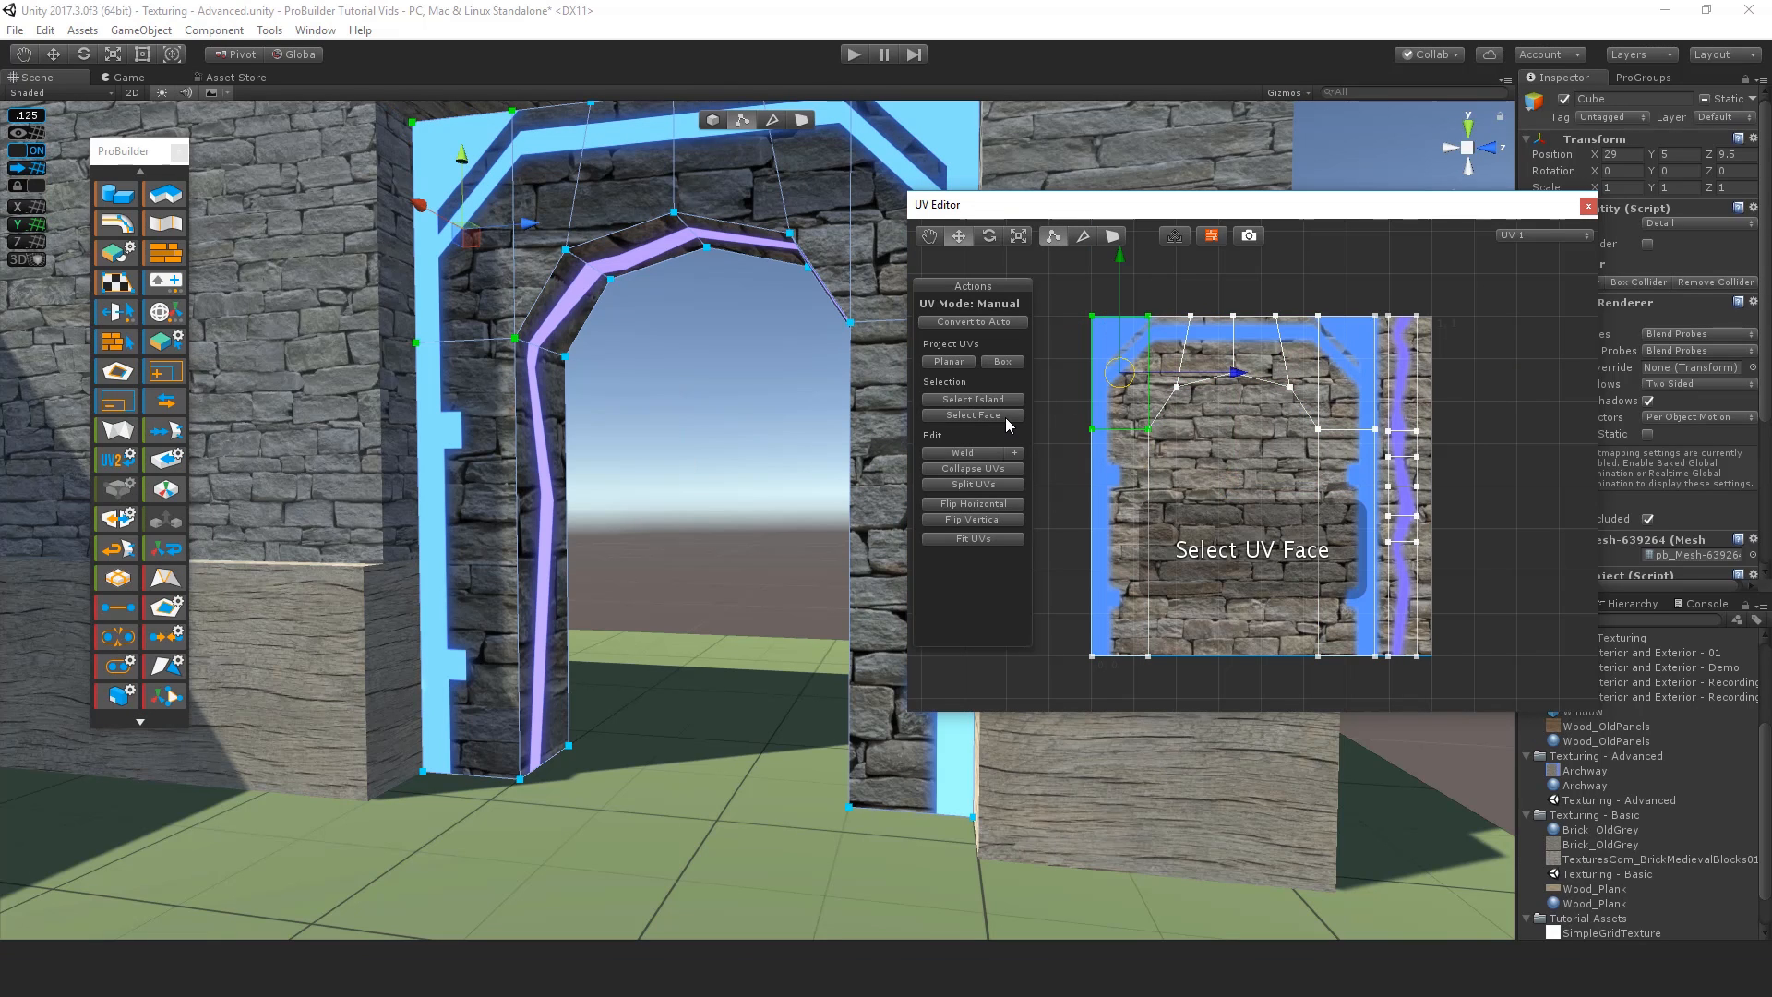
left_click(1233, 315)
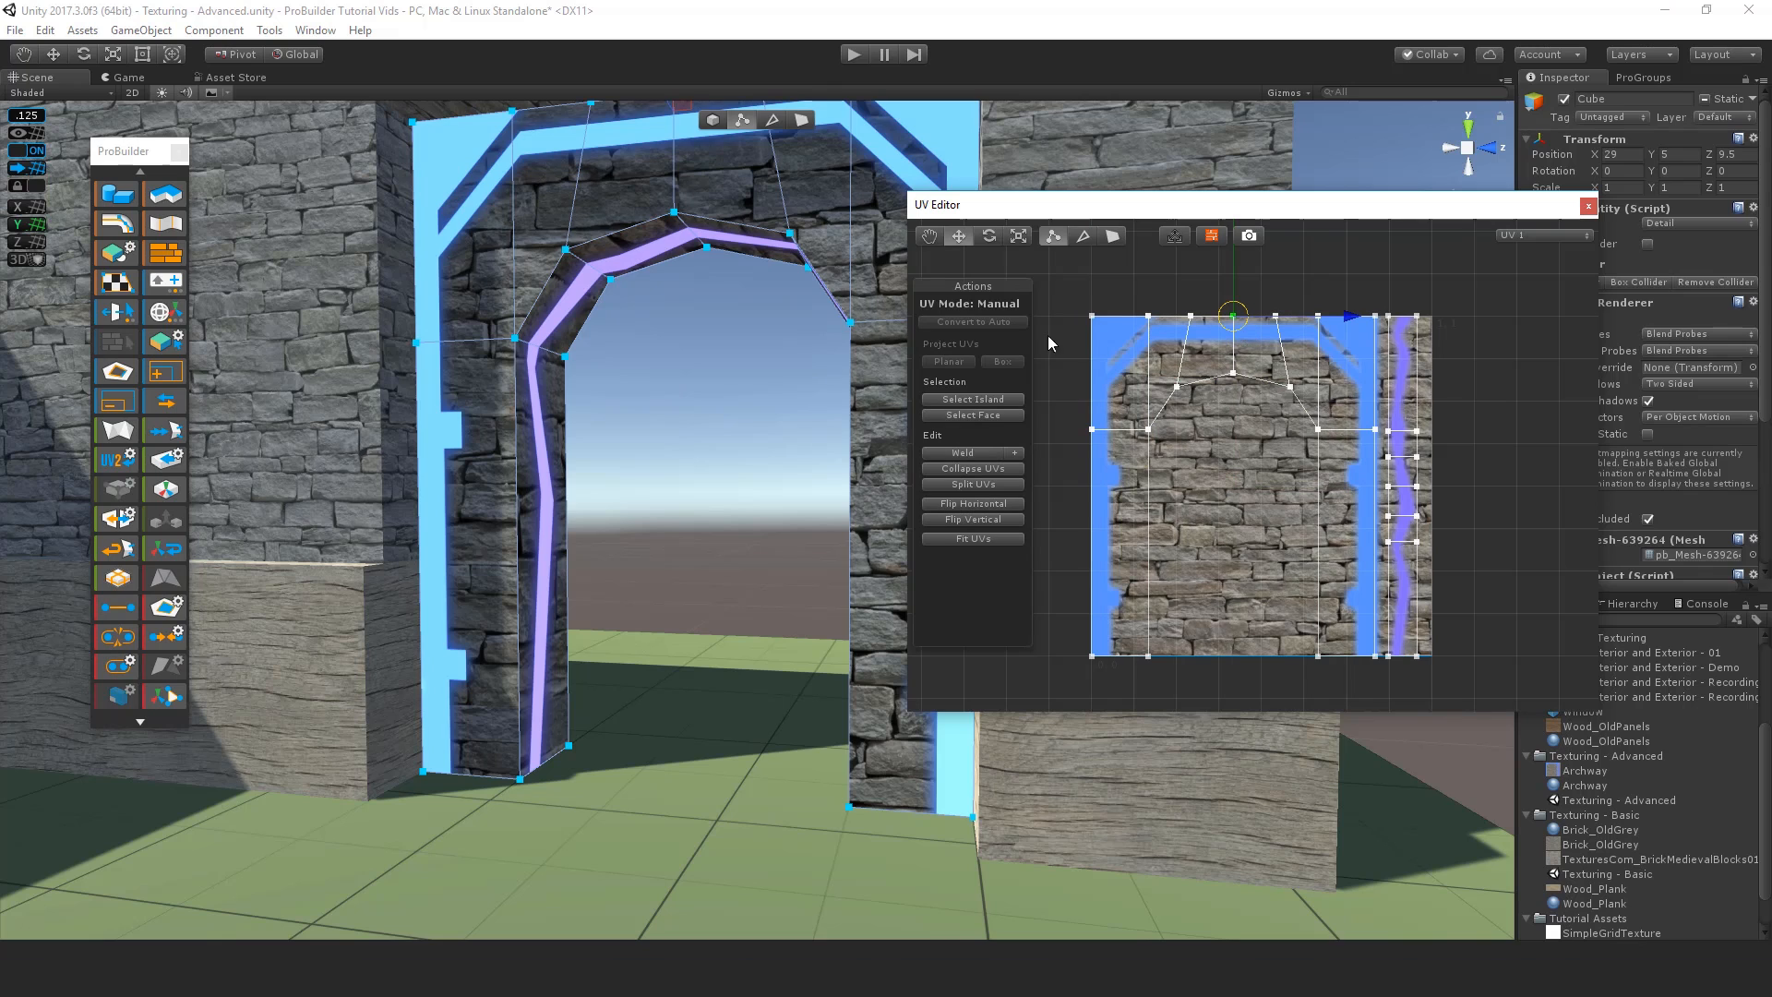
left_click(967, 415)
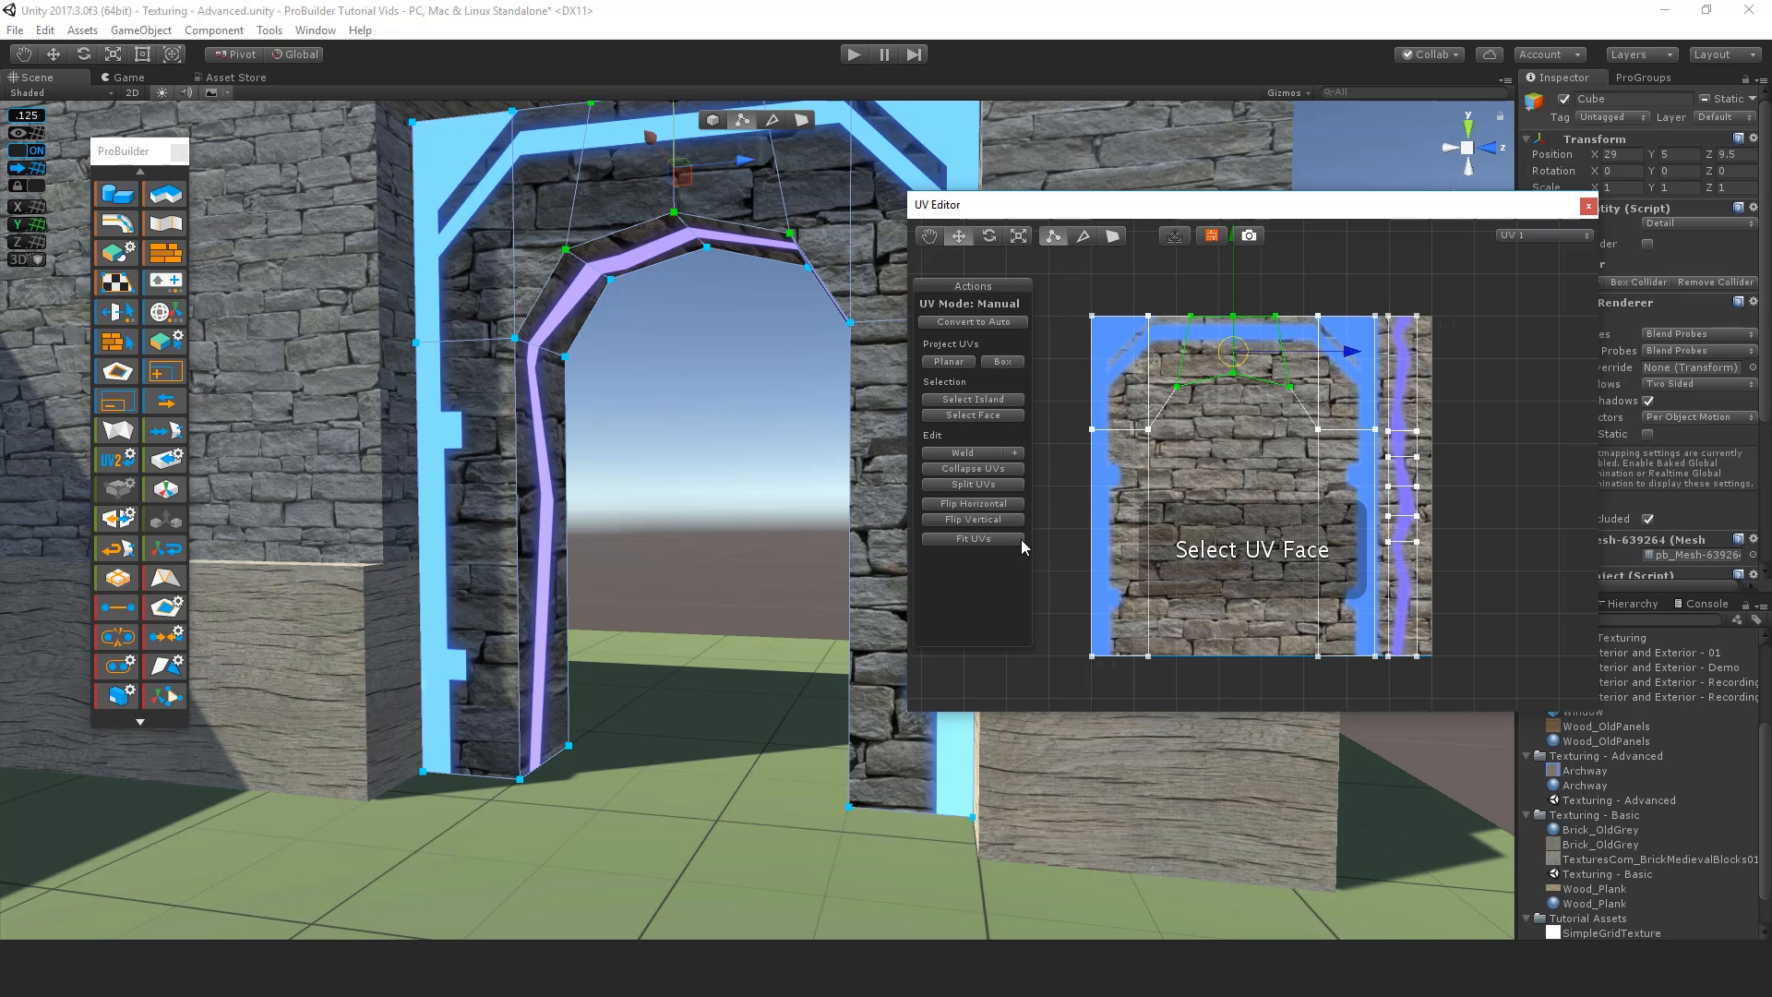
left_click(967, 400)
left_click_drag(1235, 494, 1323, 490)
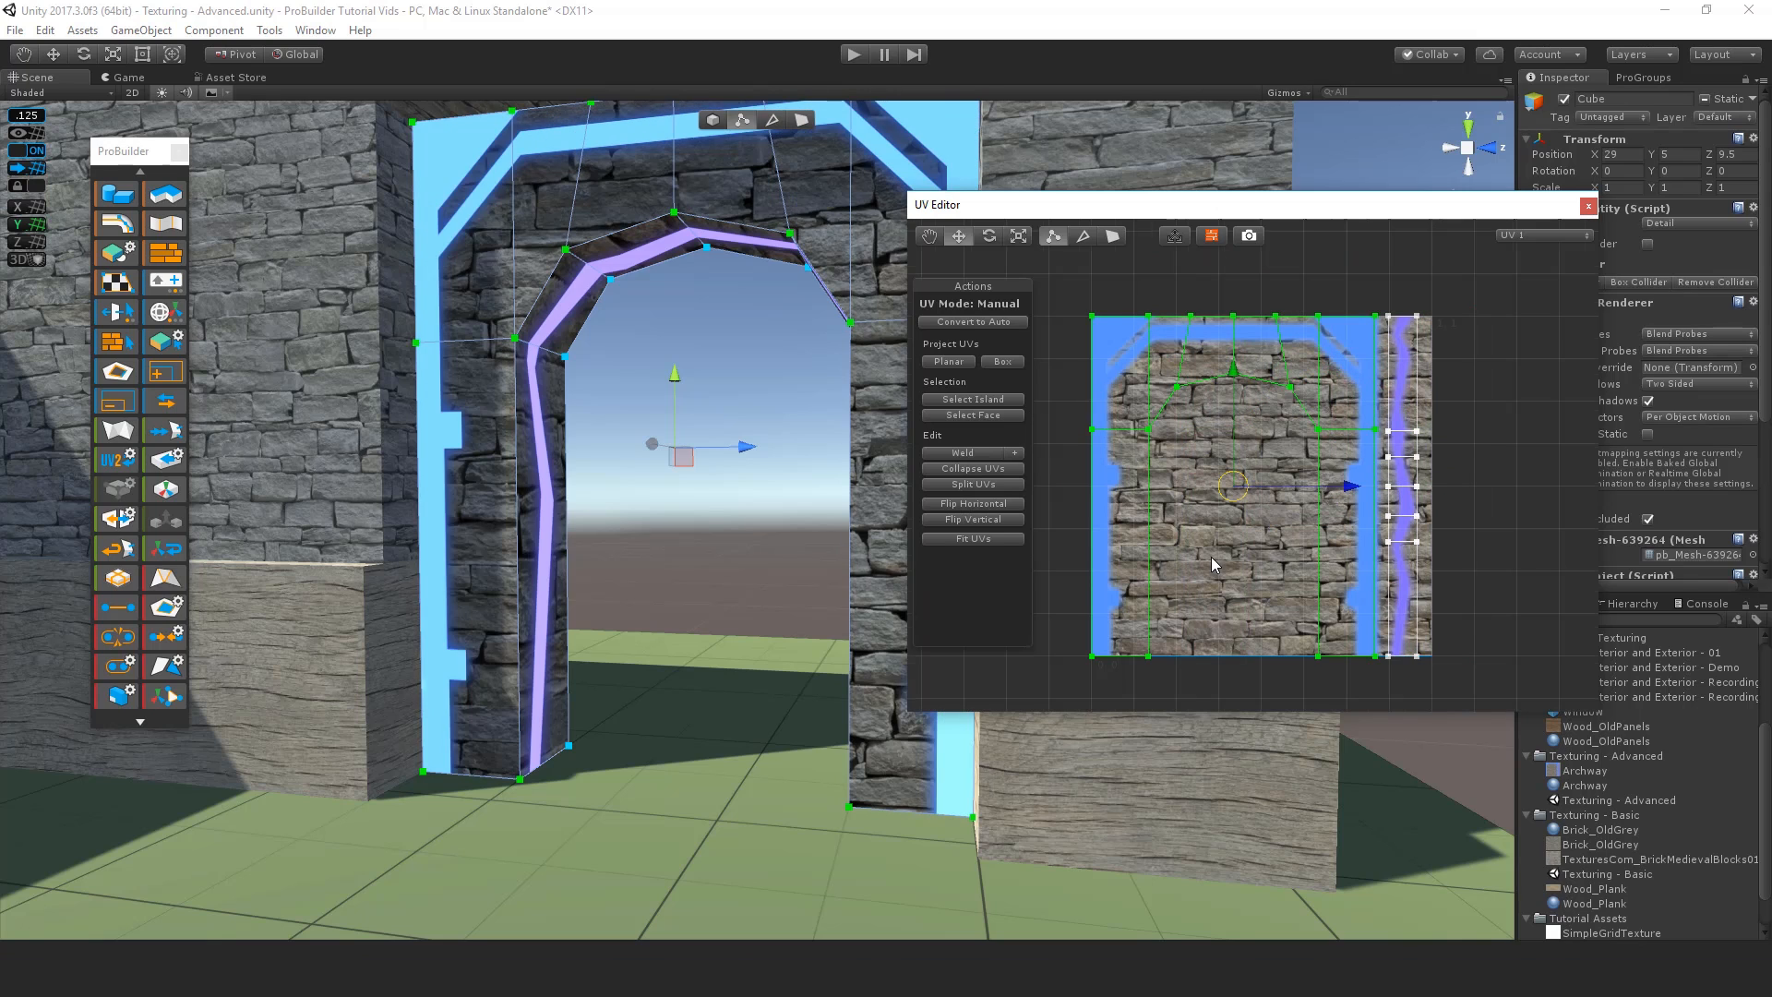
Step: Box-select the UV vertices across the upper part of the archway layout, including the inner strip
scroll(1211, 556, "down", 2)
scroll(1211, 557, "up", 3)
scroll(1211, 556, "up", 1)
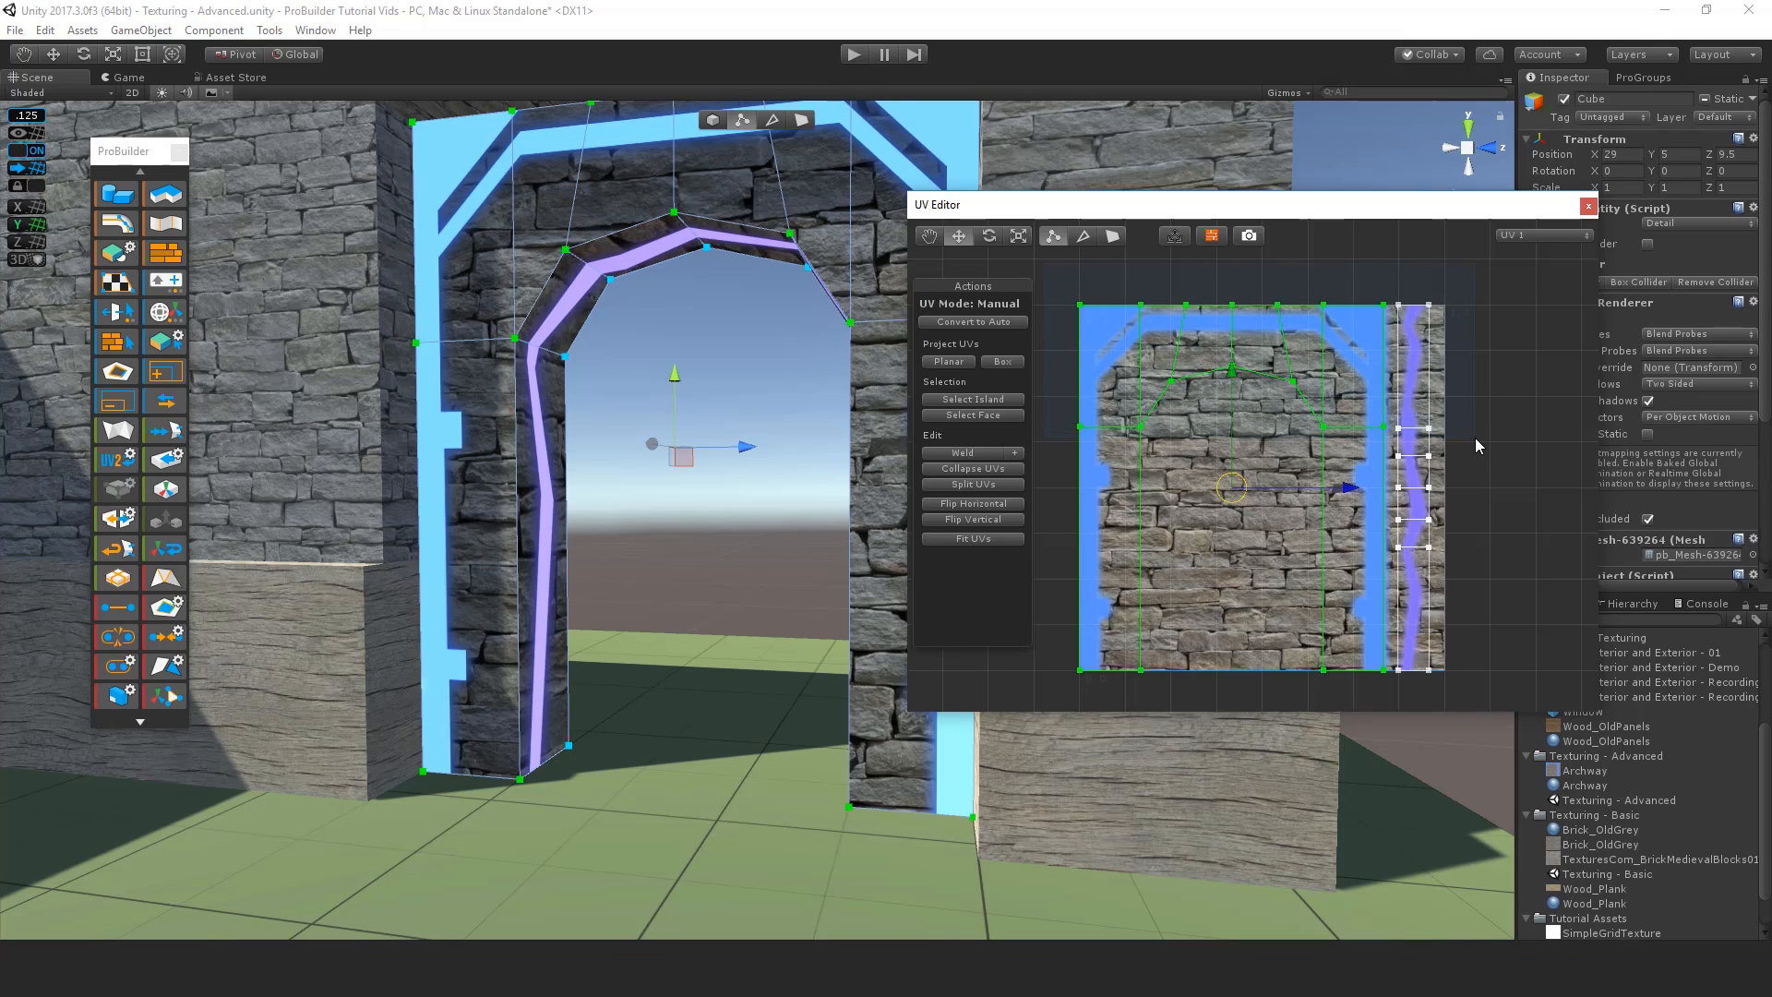
left_click_drag(1473, 440, 1473, 441)
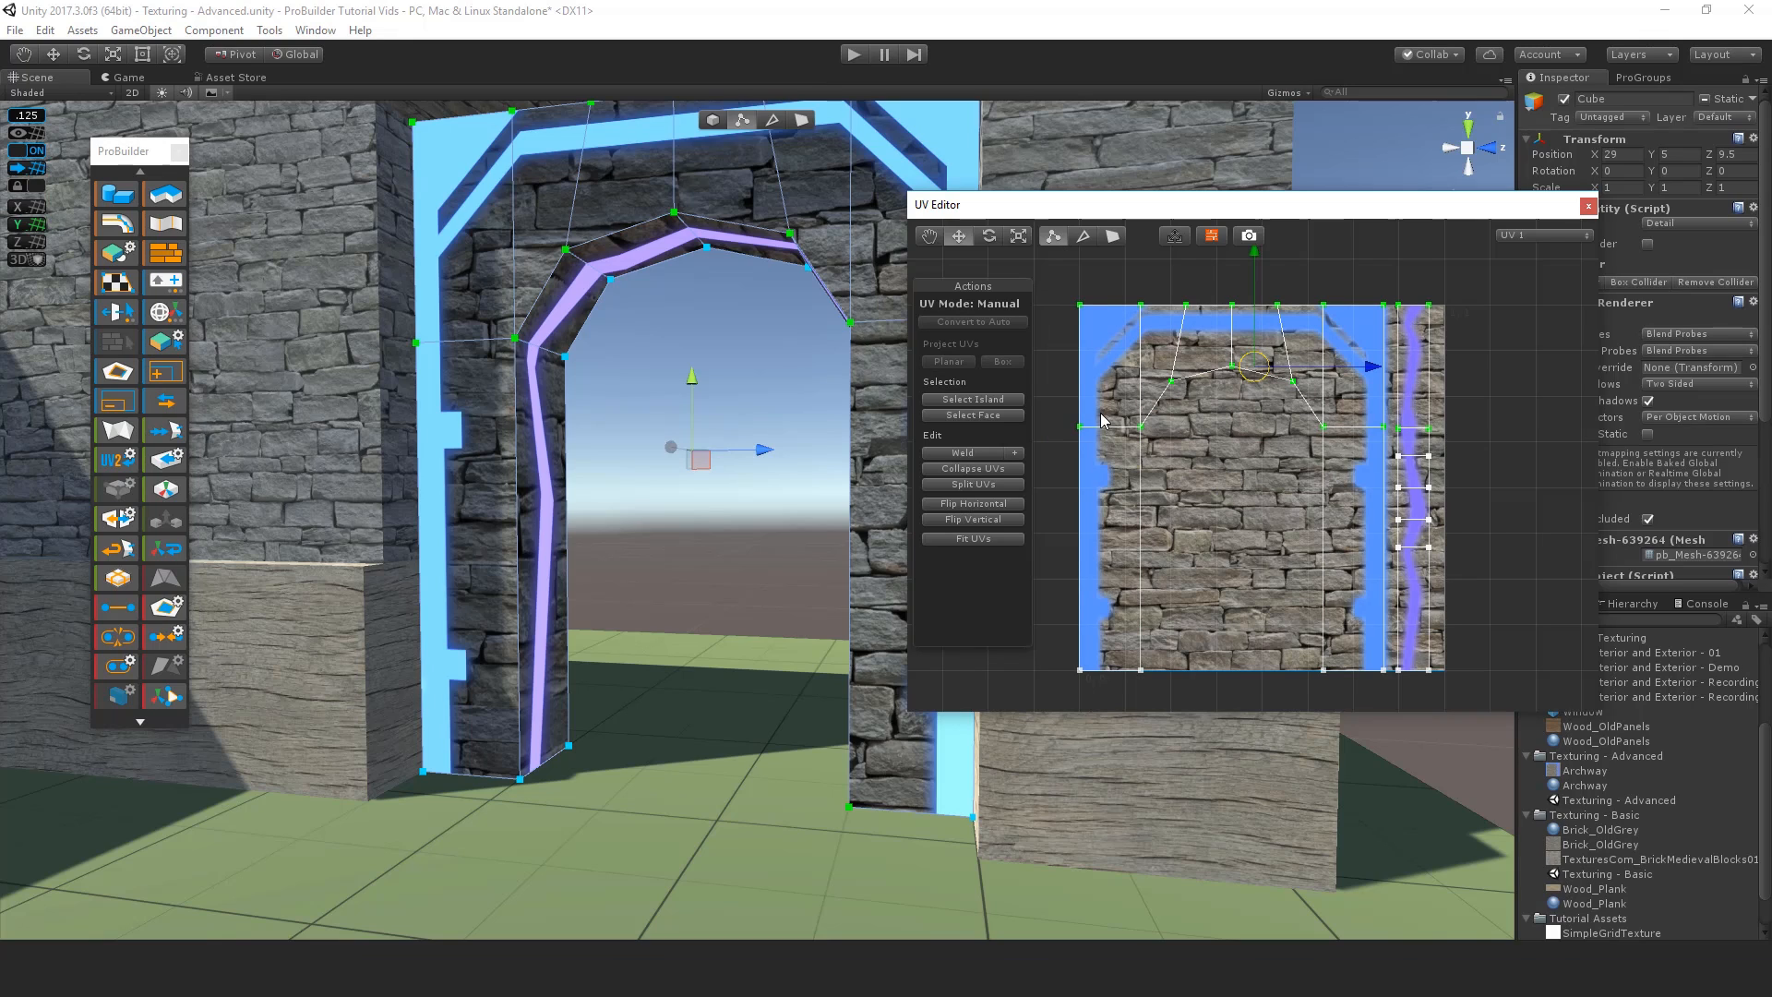
left_click_drag(1059, 278, 1599, 487)
Step: Close the UV Editor, return to object mode, and examine the textured archway and walls from a higher angle
left_click_drag(1259, 284, 1277, 251)
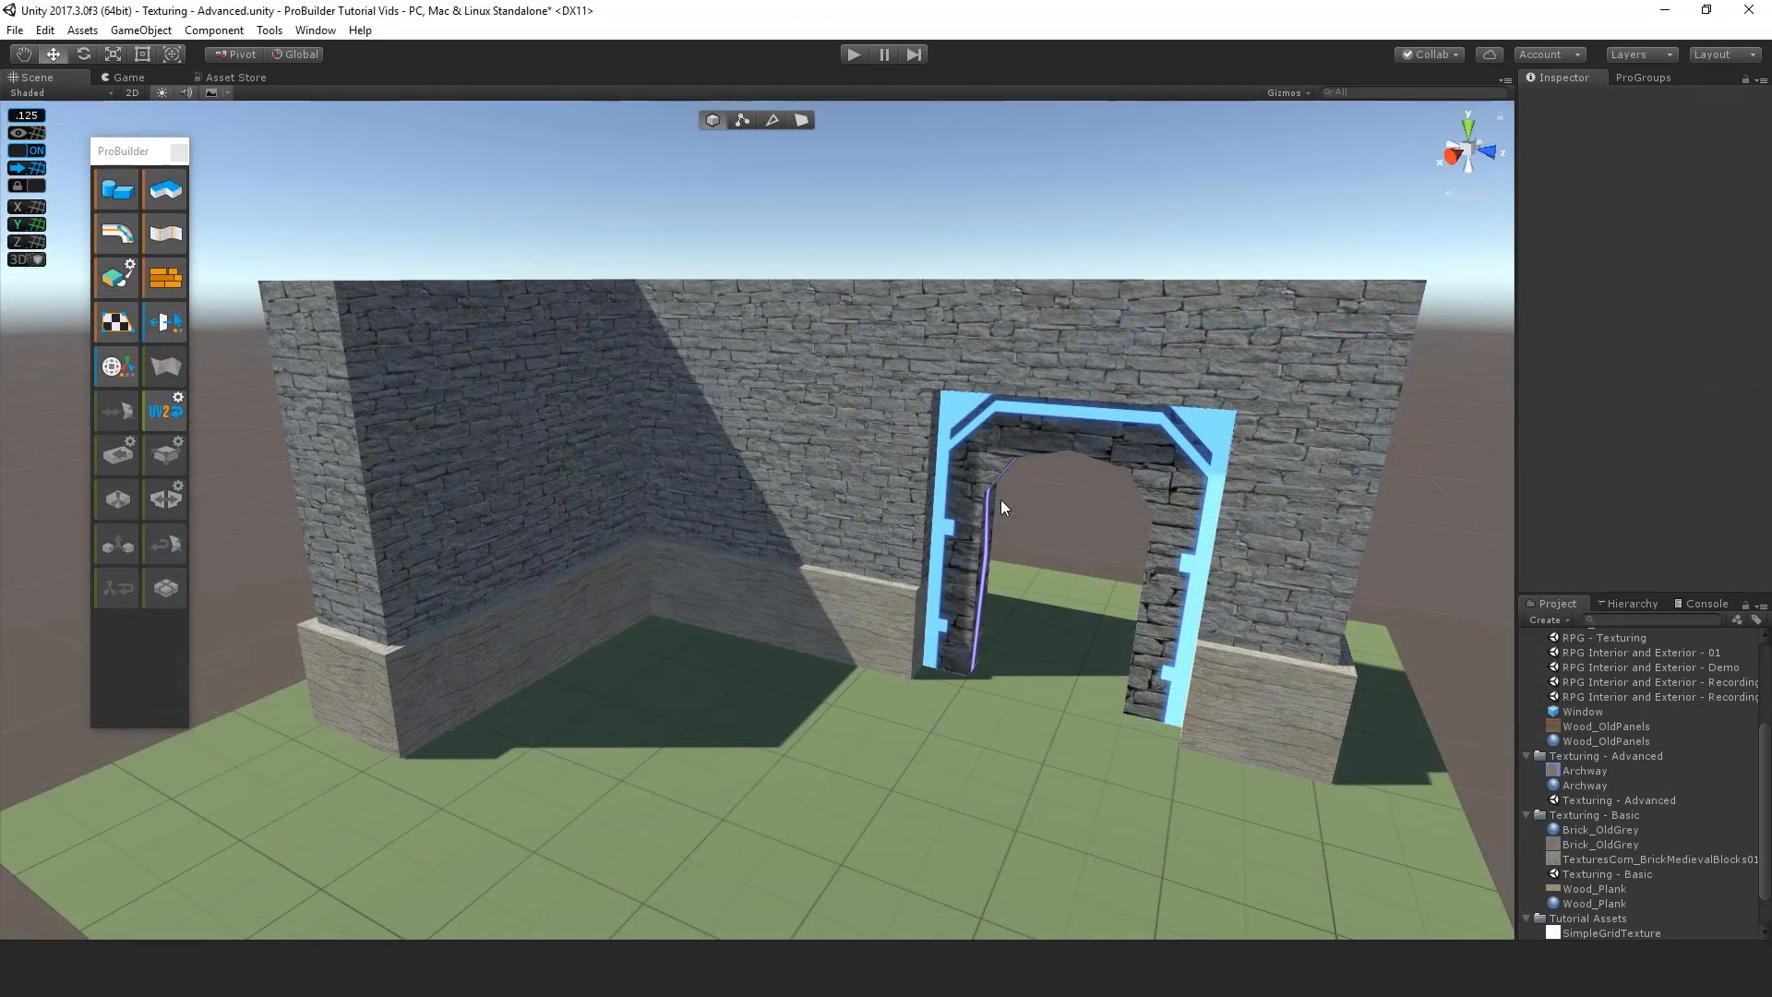
mouse_move(1001, 500)
left_mouse_down("alt")
mouse_move(972, 483)
mouse_move(1376, 490)
mouse_move(873, 476)
mouse_move(1070, 623)
mouse_move(1129, 642)
mouse_move(1141, 563)
mouse_move(1081, 522)
mouse_move(1019, 527)
left_mouse_up("alt")
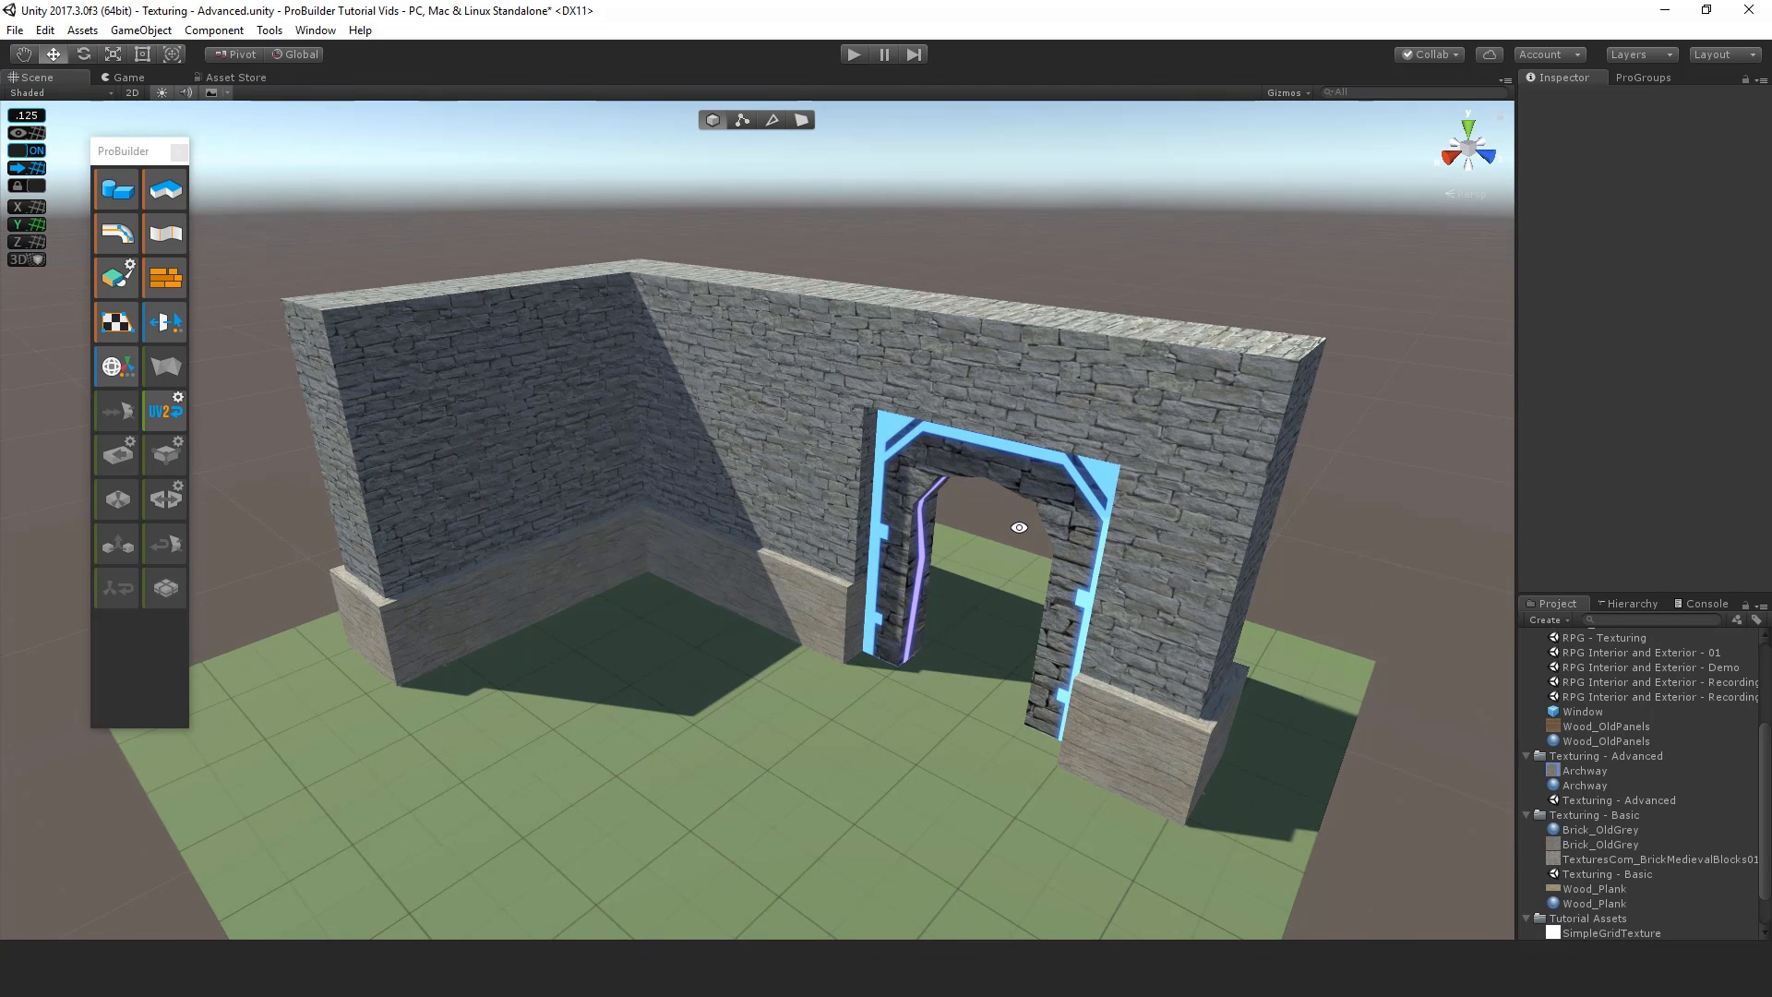
scroll(1006, 616, "up", 2)
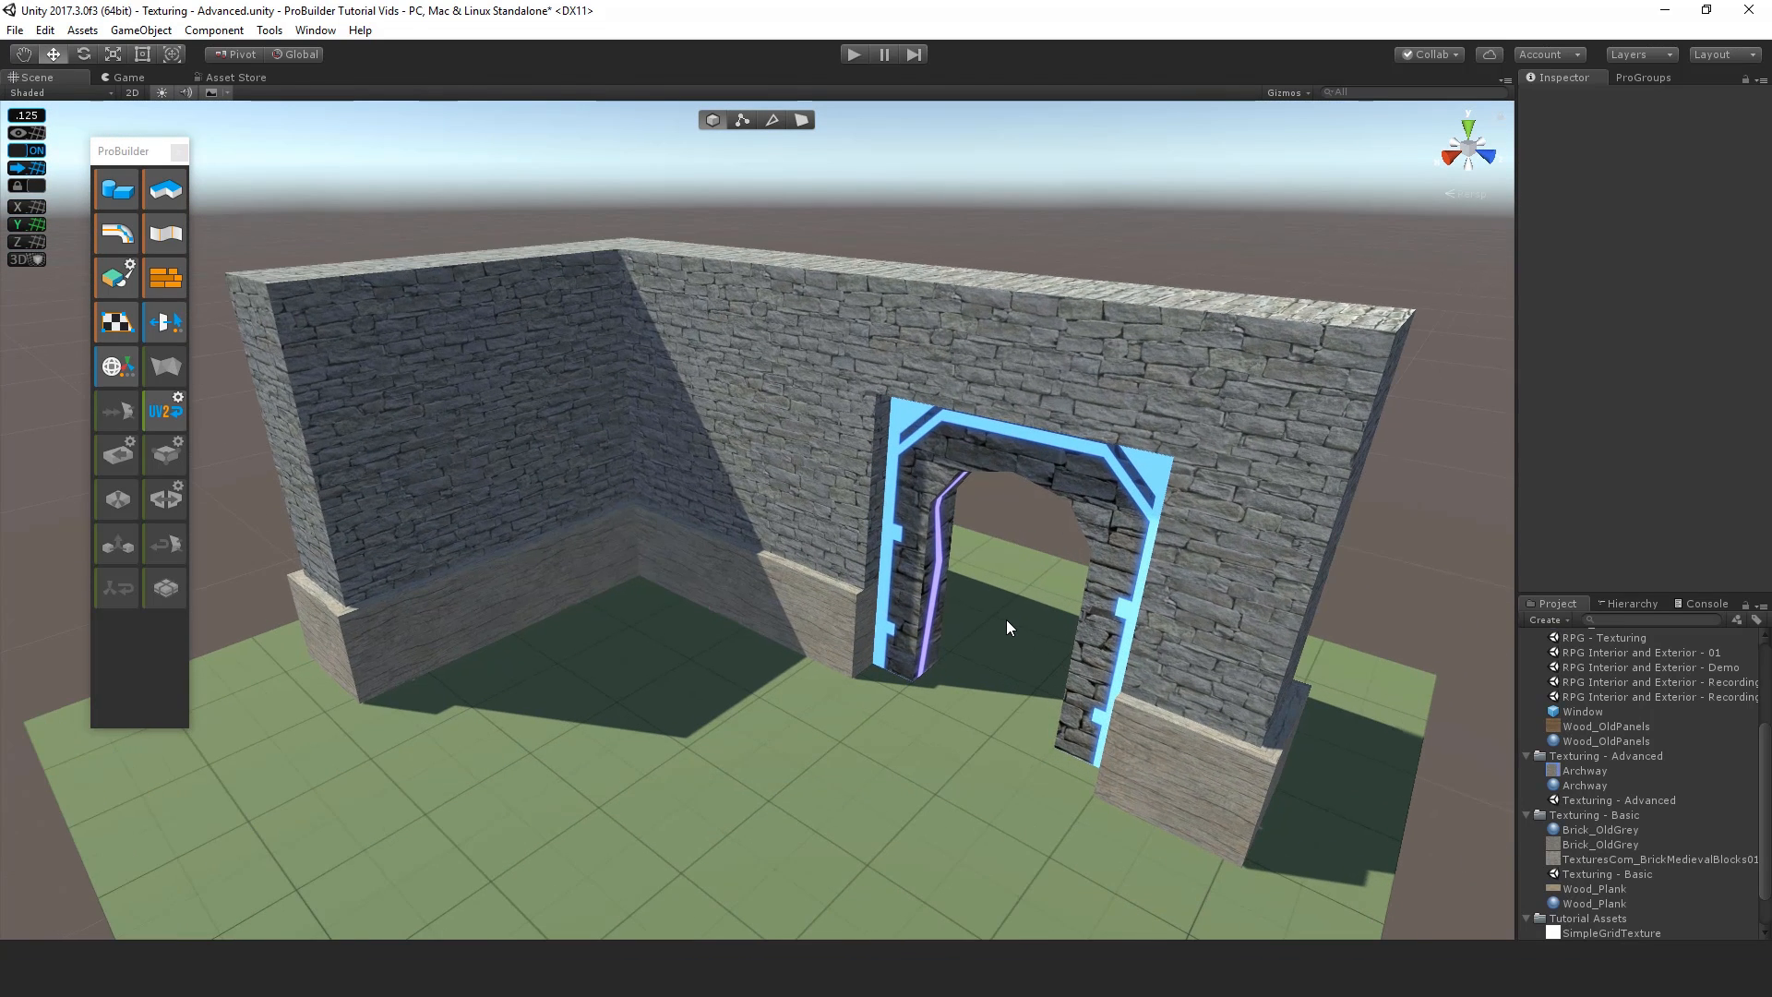